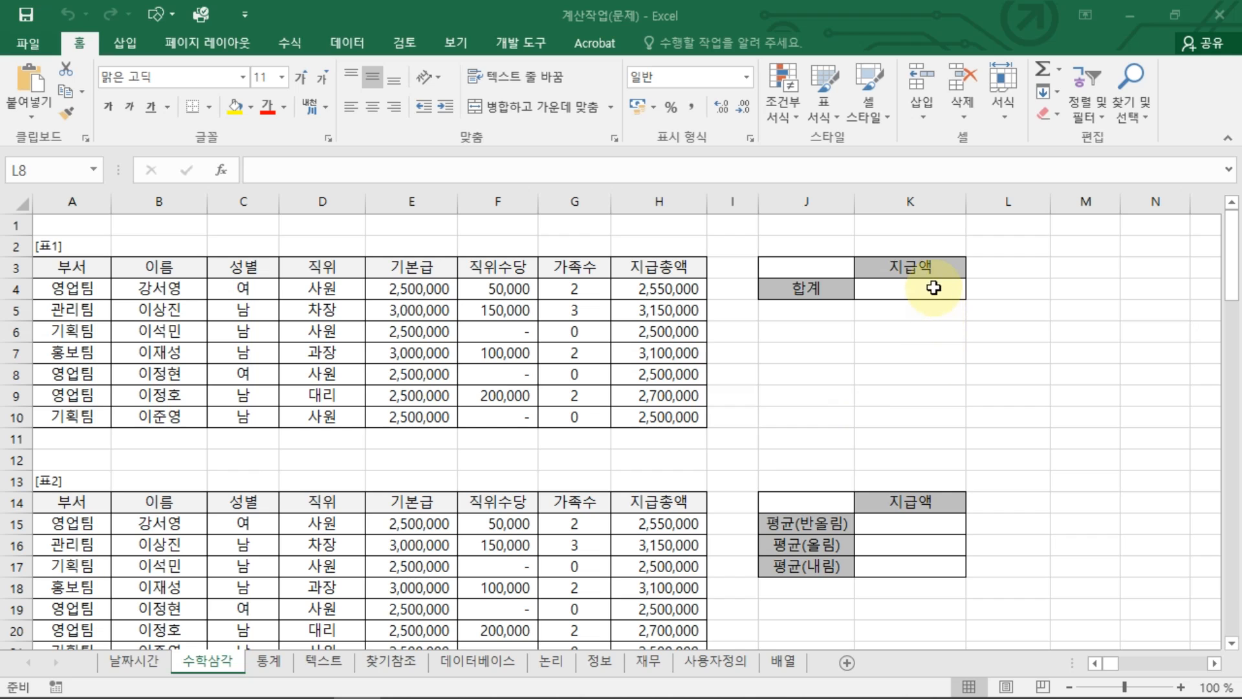
Enter =SUM(H4:H10) in cell K4 to total the 지급총액 column of the first table
click(938, 286)
click(938, 289)
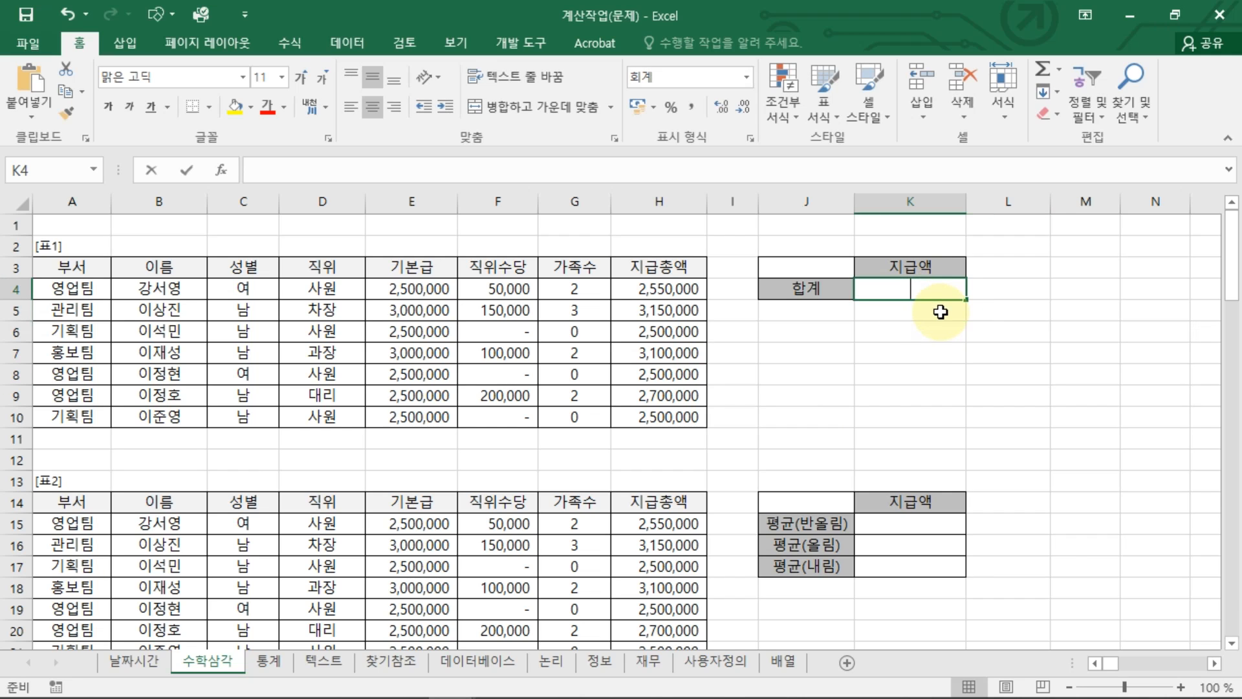
text(=SUM()
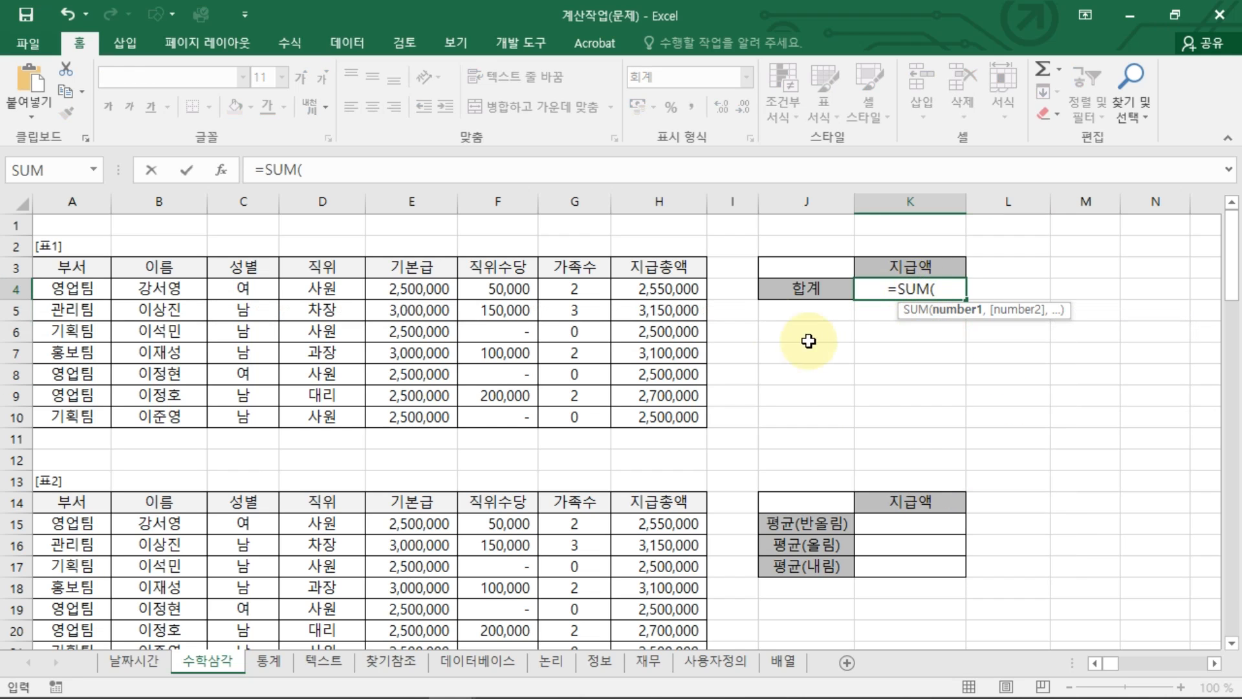
drag(657, 288, 659, 402)
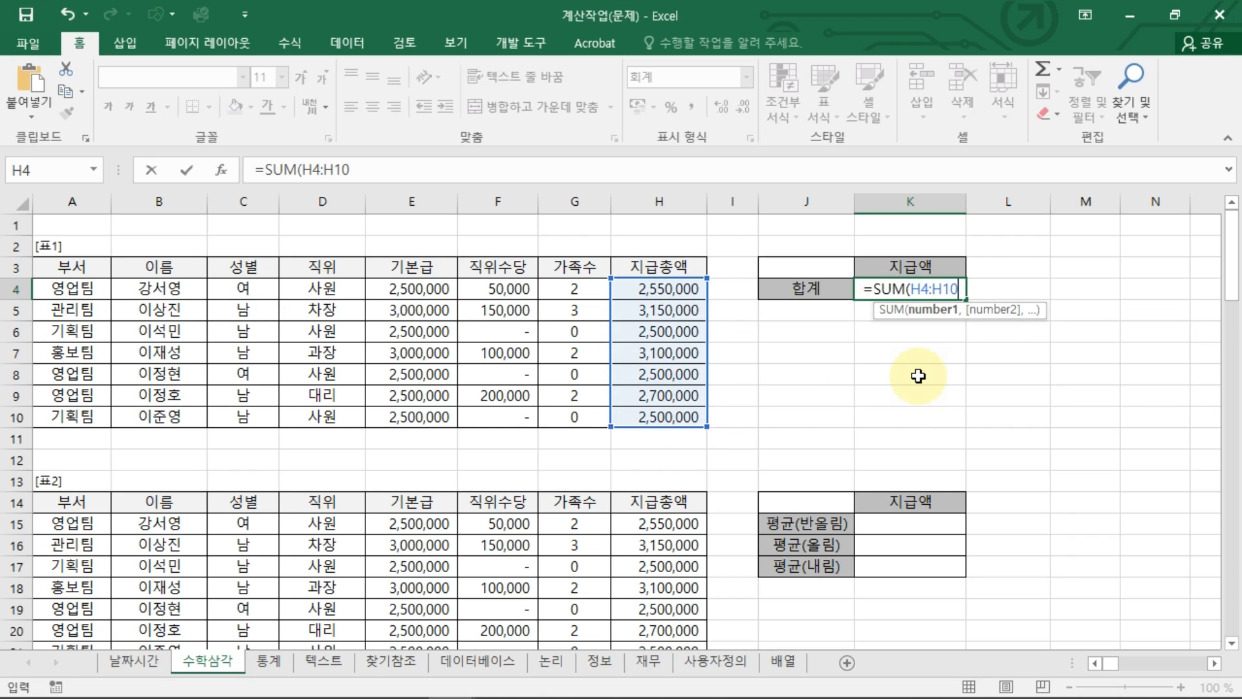
key(ctrl+shift+d)
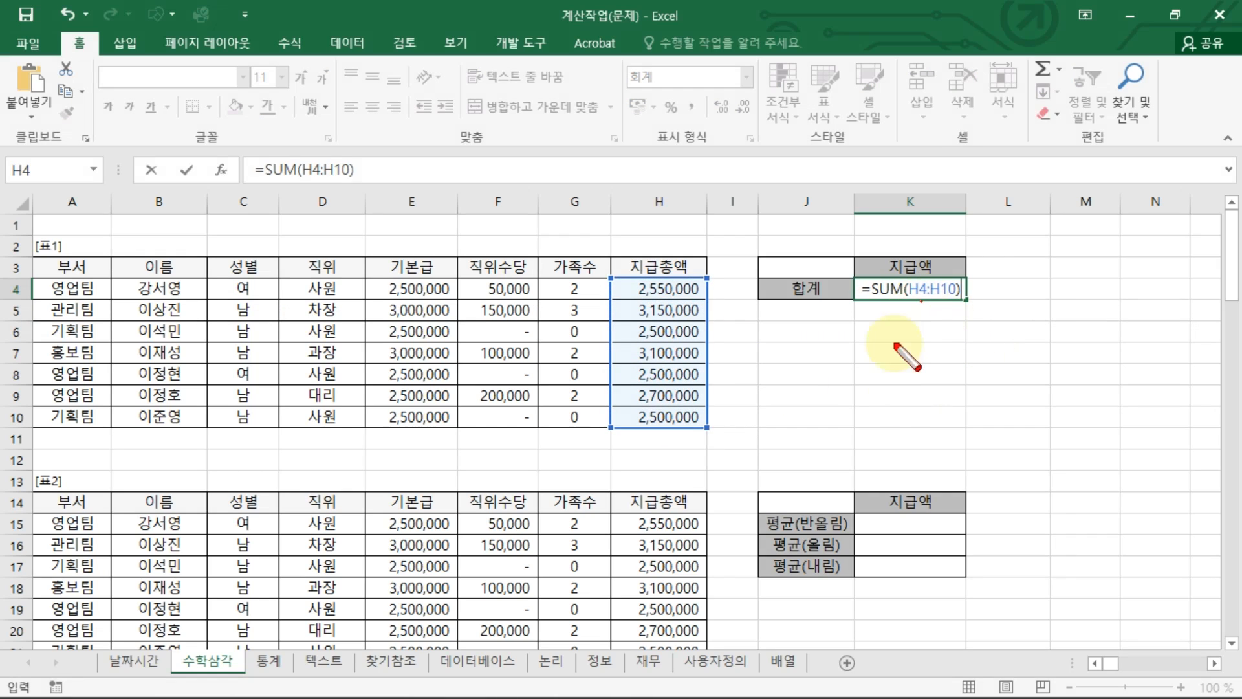
mouse_move(921, 300)
mouse_down()
mouse_move(691, 376)
mouse_move(704, 385)
mouse_up()
drag(703, 303, 713, 414)
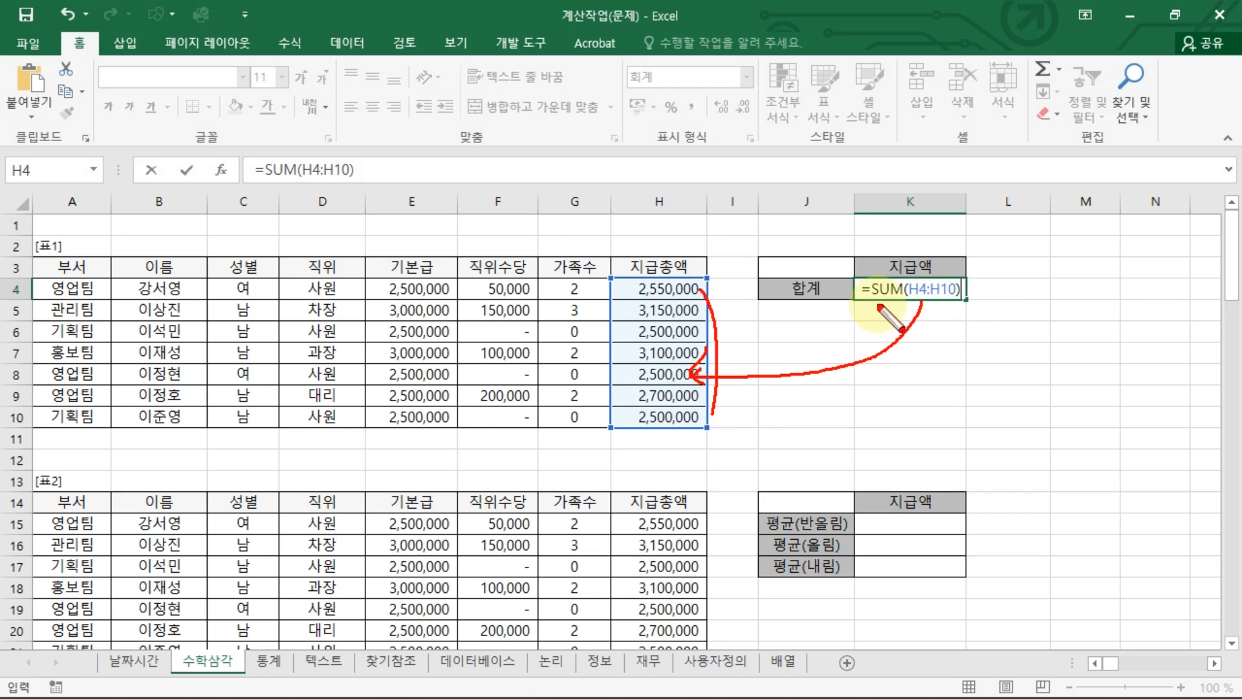
drag(858, 309, 989, 306)
key(ctrl+shift+d)
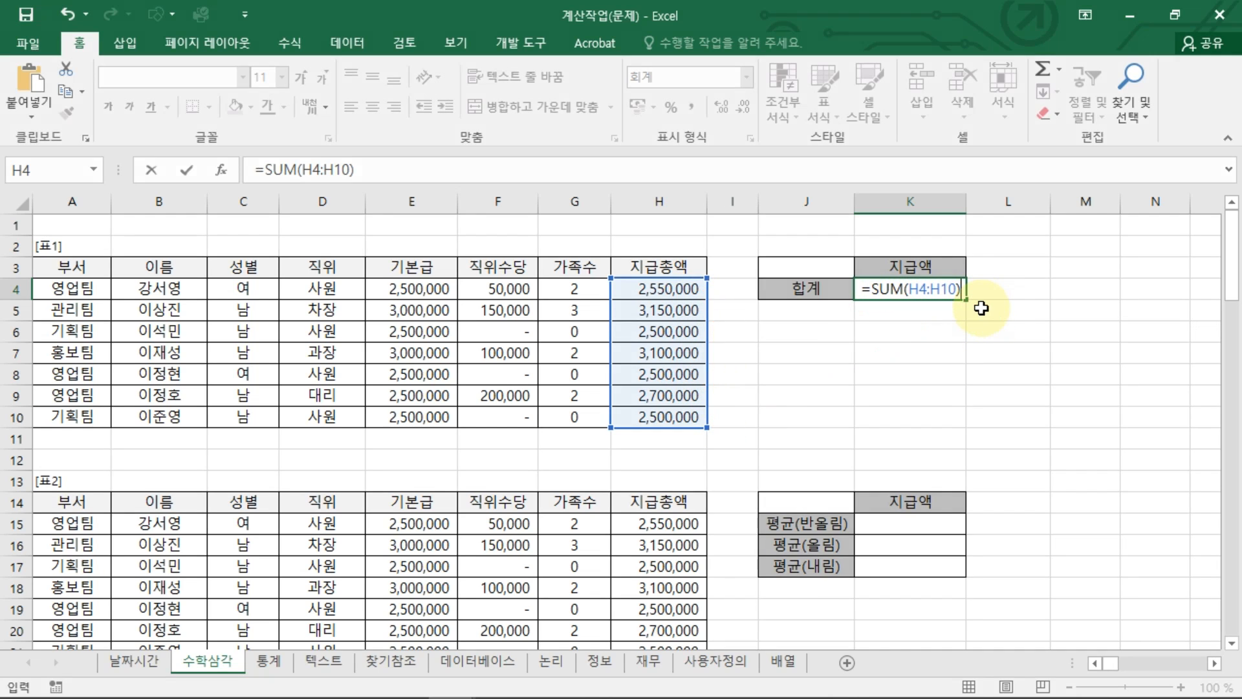
key(Return)
Review the SUM formula in cell K4 and the range it refers to
click(920, 294)
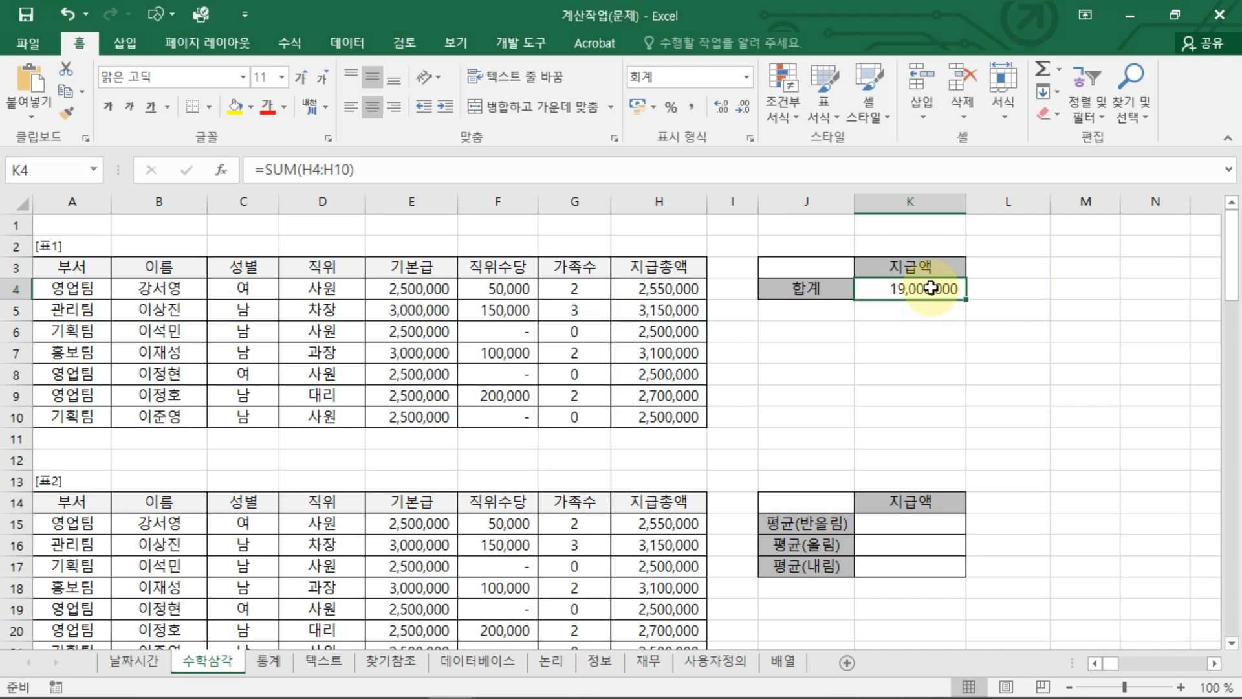
double_click(930, 289)
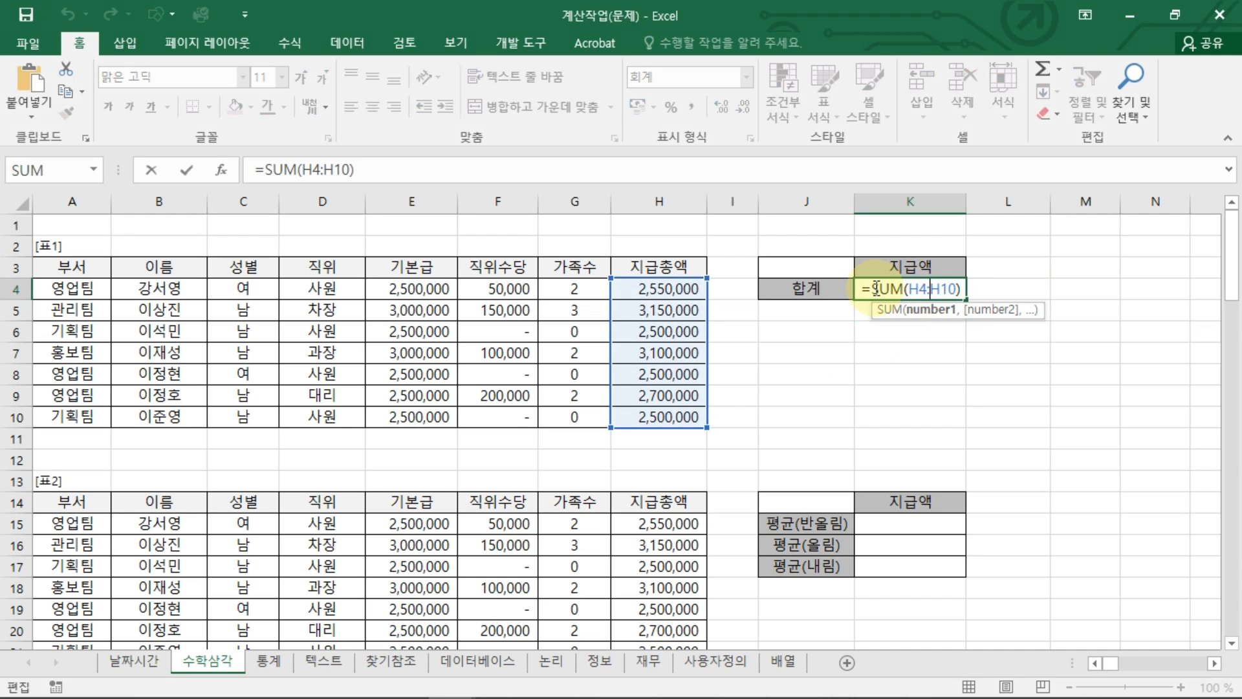
click(961, 291)
key(ctrl+shift+d)
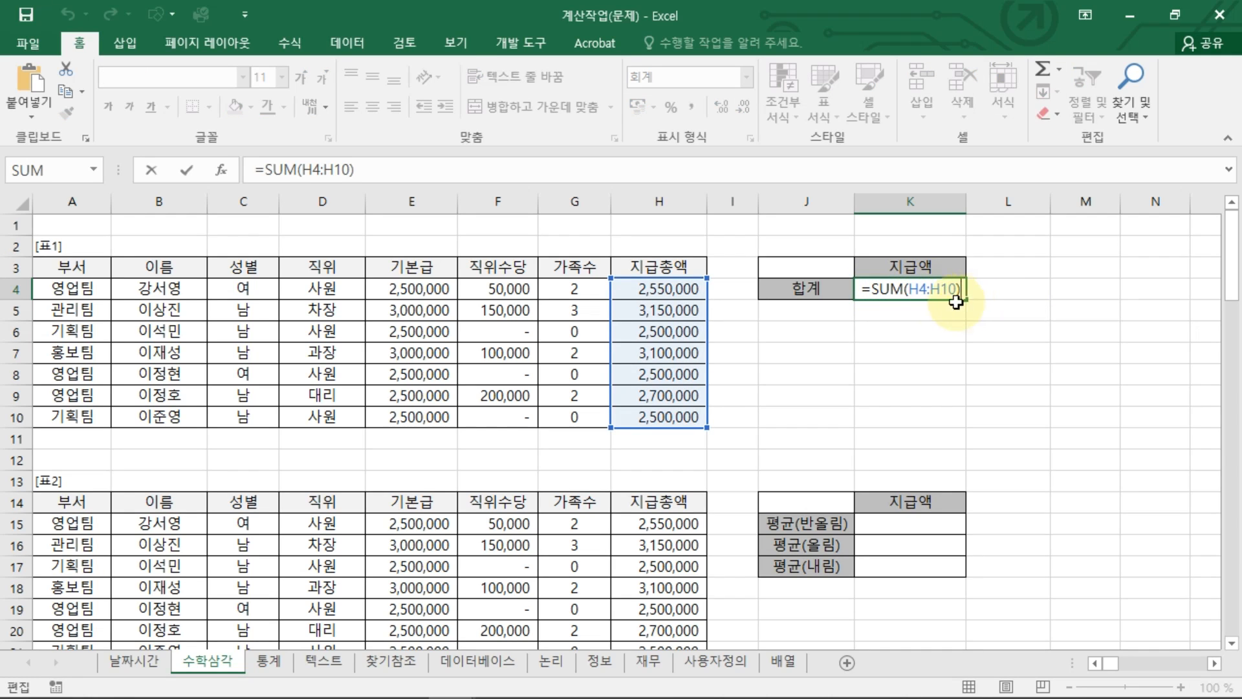
mouse_move(873, 301)
mouse_down()
mouse_move(964, 287)
mouse_move(846, 295)
mouse_move(957, 307)
mouse_up()
key(Escape)
key(Return)
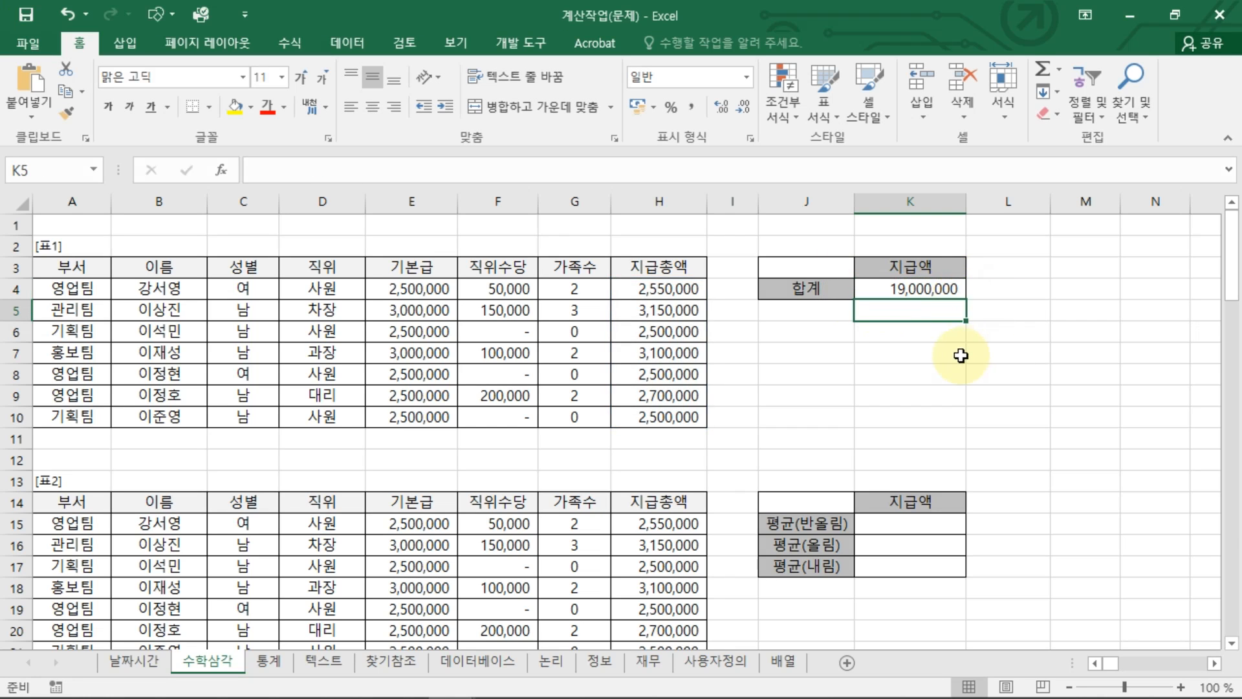
Enter a ROUND formula in K15 of the second table that rounds the average in H22 with 0 as the number of digits
scroll(923, 346, down, 3)
scroll(935, 389, down, 1)
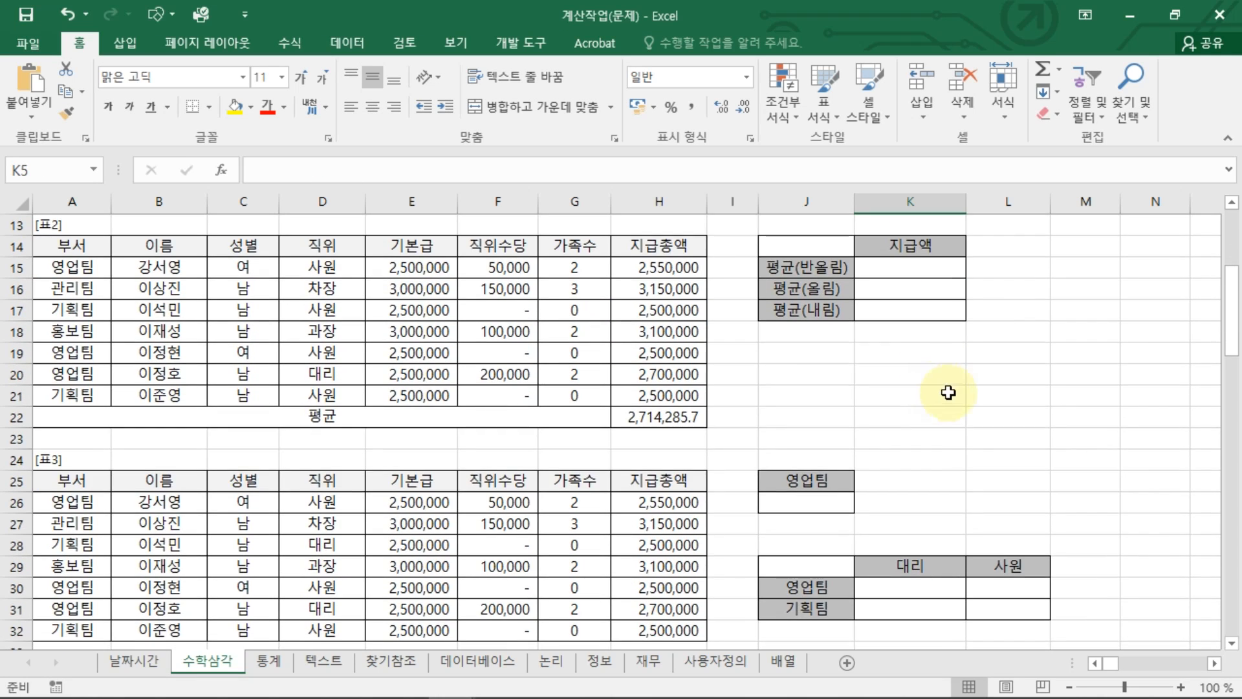
click(919, 268)
text(=ROU)
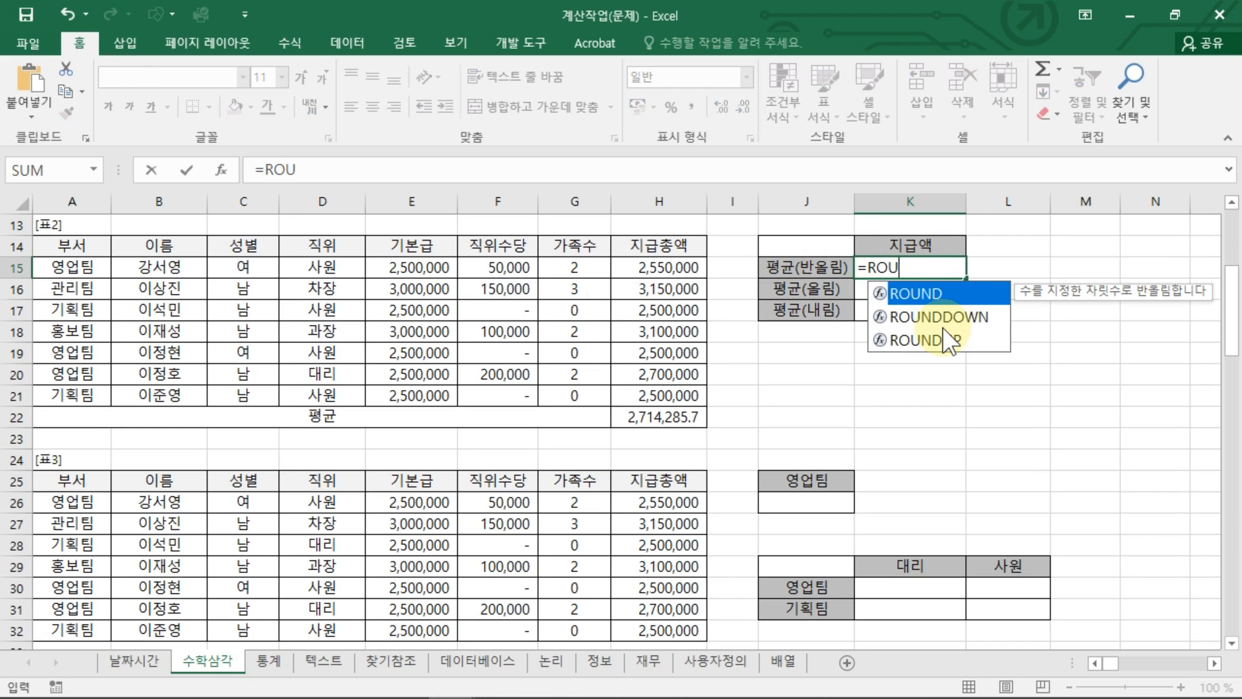
text(ND()
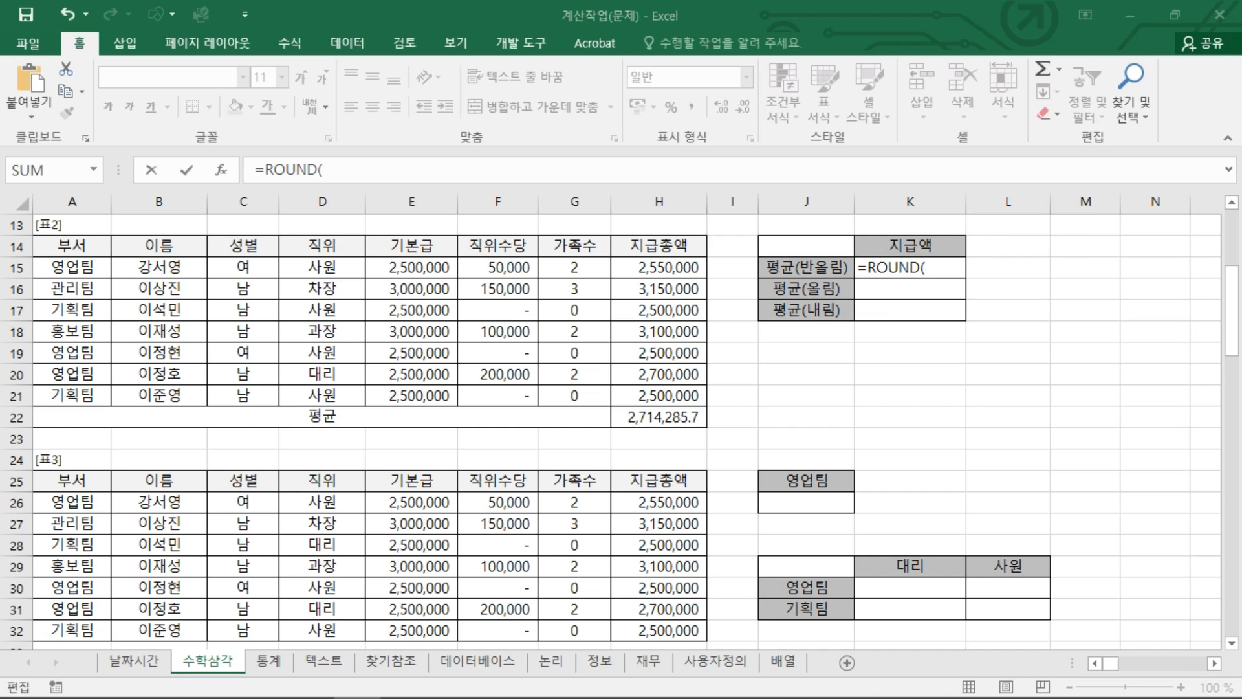
click(948, 264)
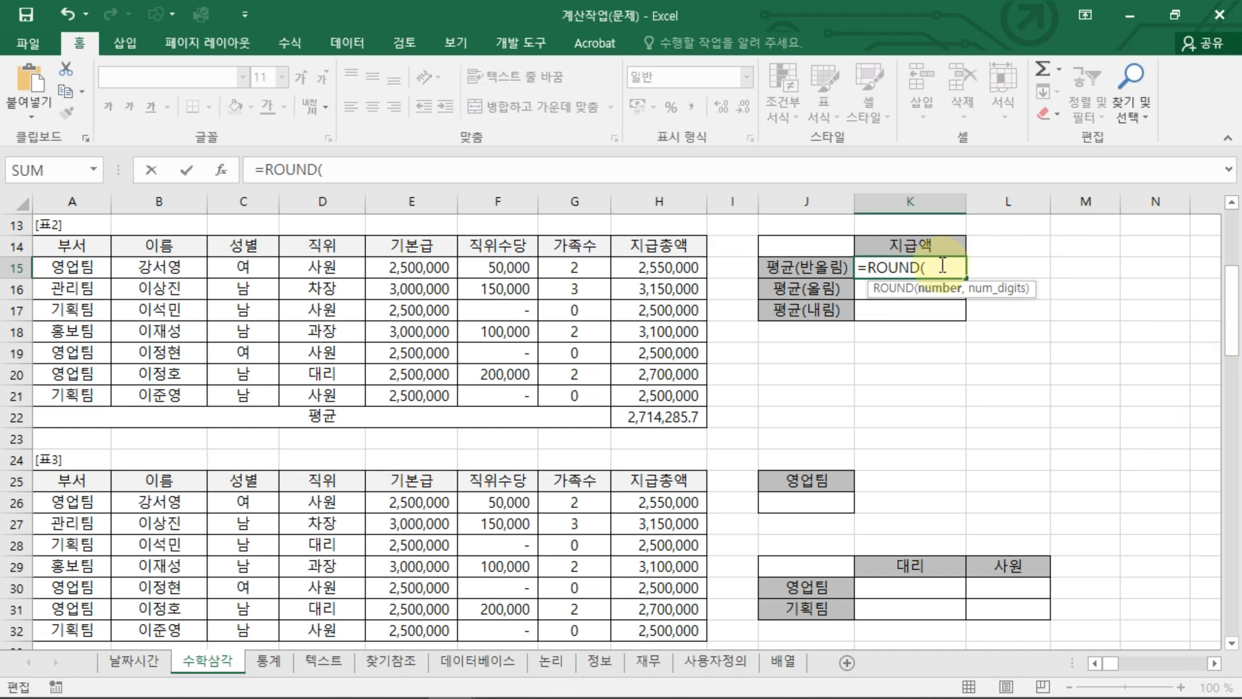
click(653, 417)
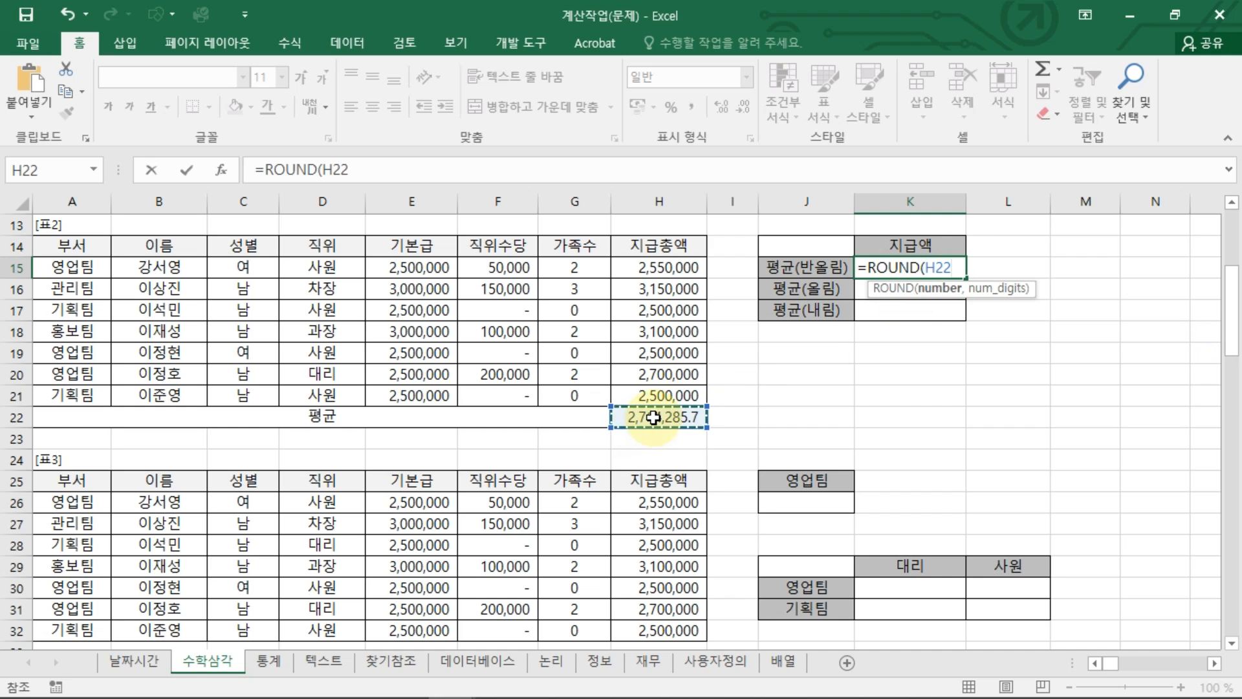
text(,)
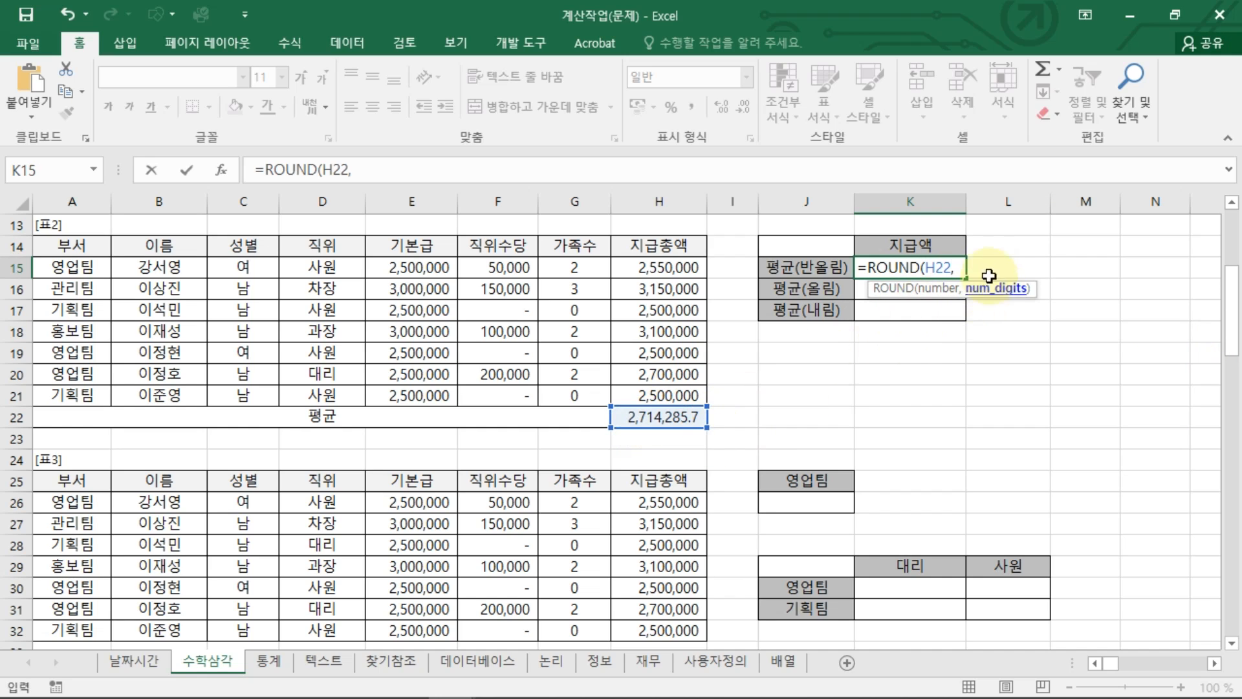
mouse_move(985, 274)
mouse_down()
mouse_move(1032, 254)
mouse_move(1044, 279)
mouse_up()
drag(967, 296, 1028, 296)
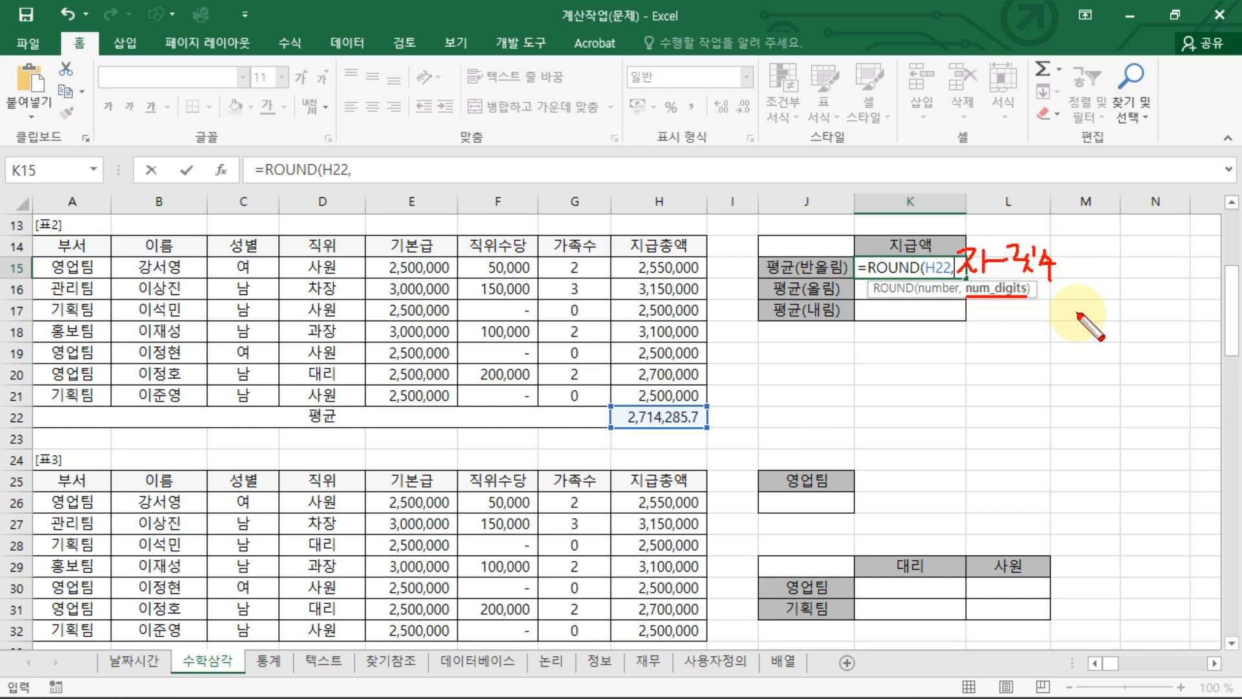
key(Escape)
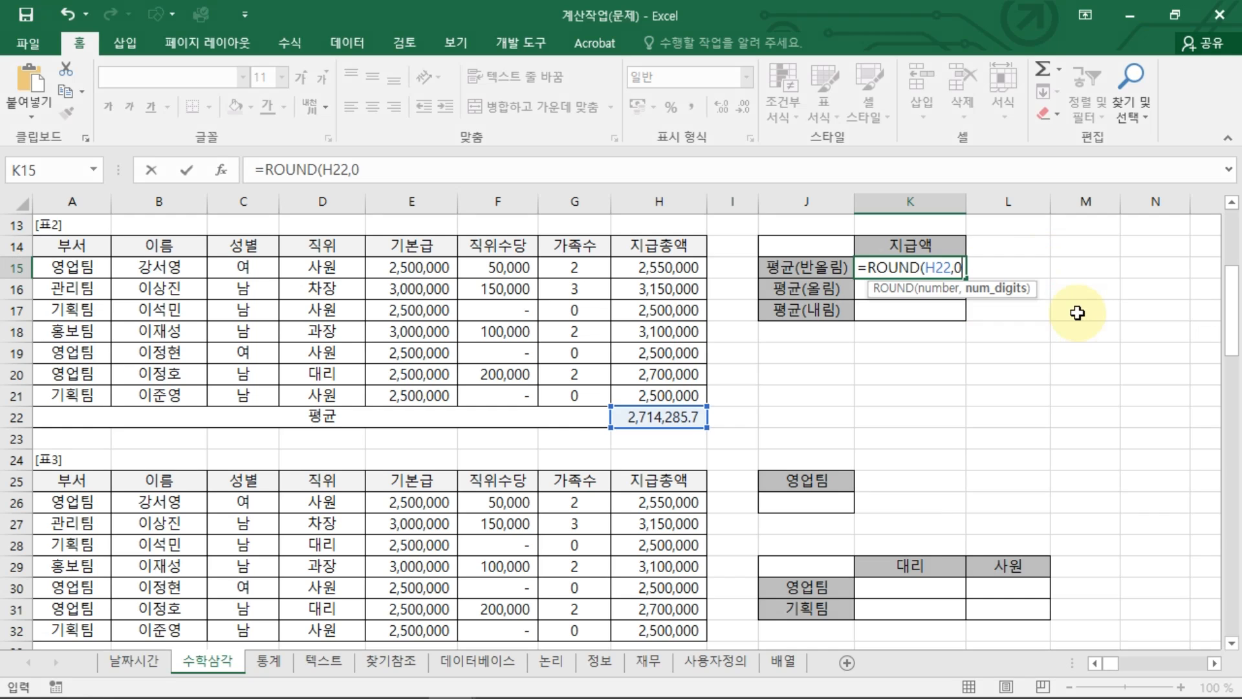
key(Return)
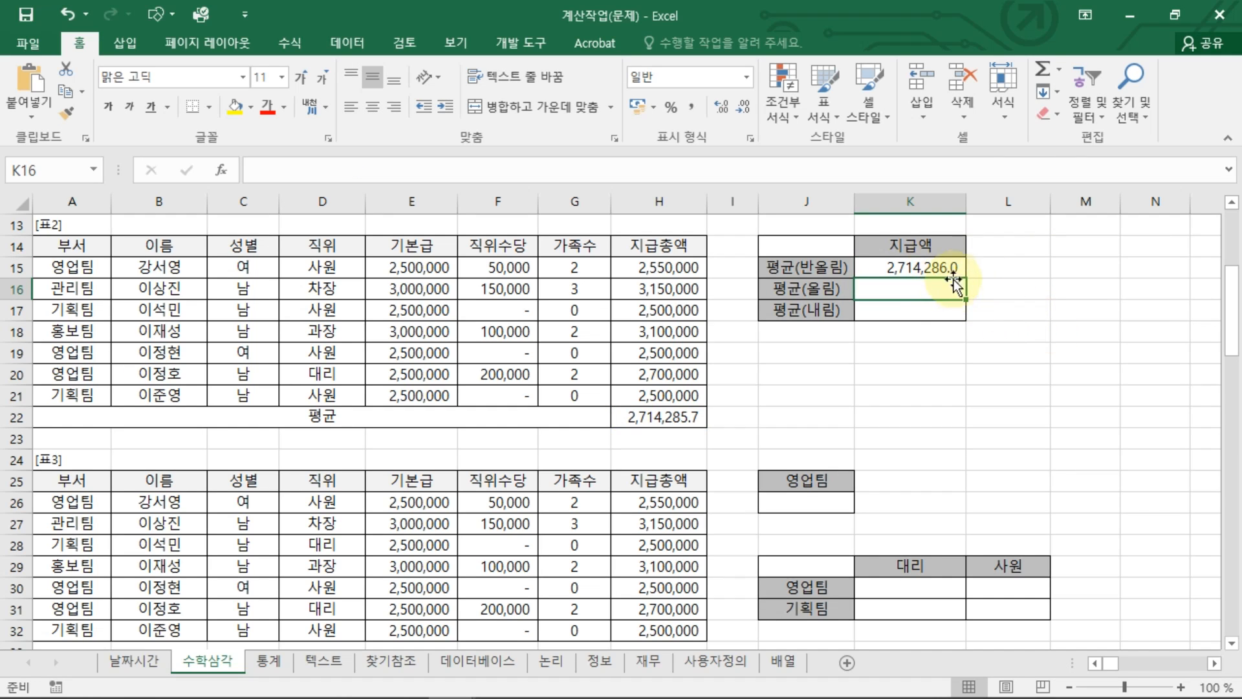
Try rounding the average in K15 to one decimal place and with -1 as the number of digits
key(ctrl+shift+d)
mouse_move(949, 250)
mouse_down()
mouse_move(947, 280)
mouse_move(876, 229)
mouse_move(951, 225)
mouse_up()
key(Escape)
click(956, 272)
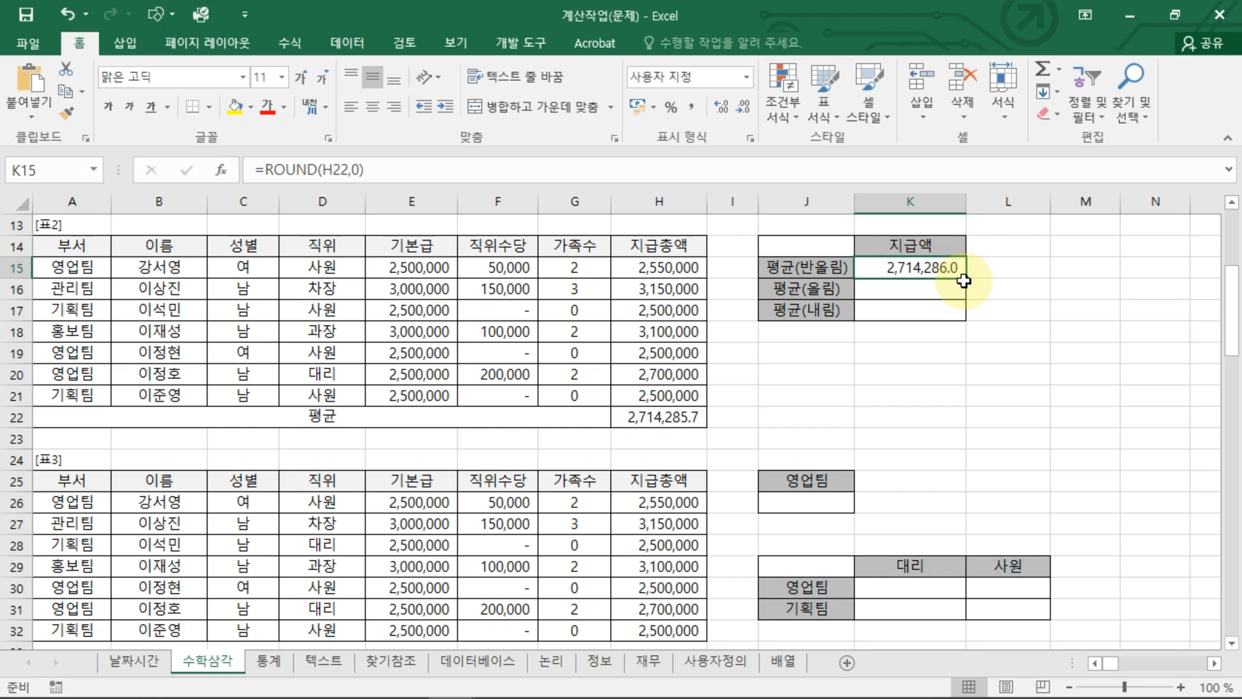
double_click(956, 271)
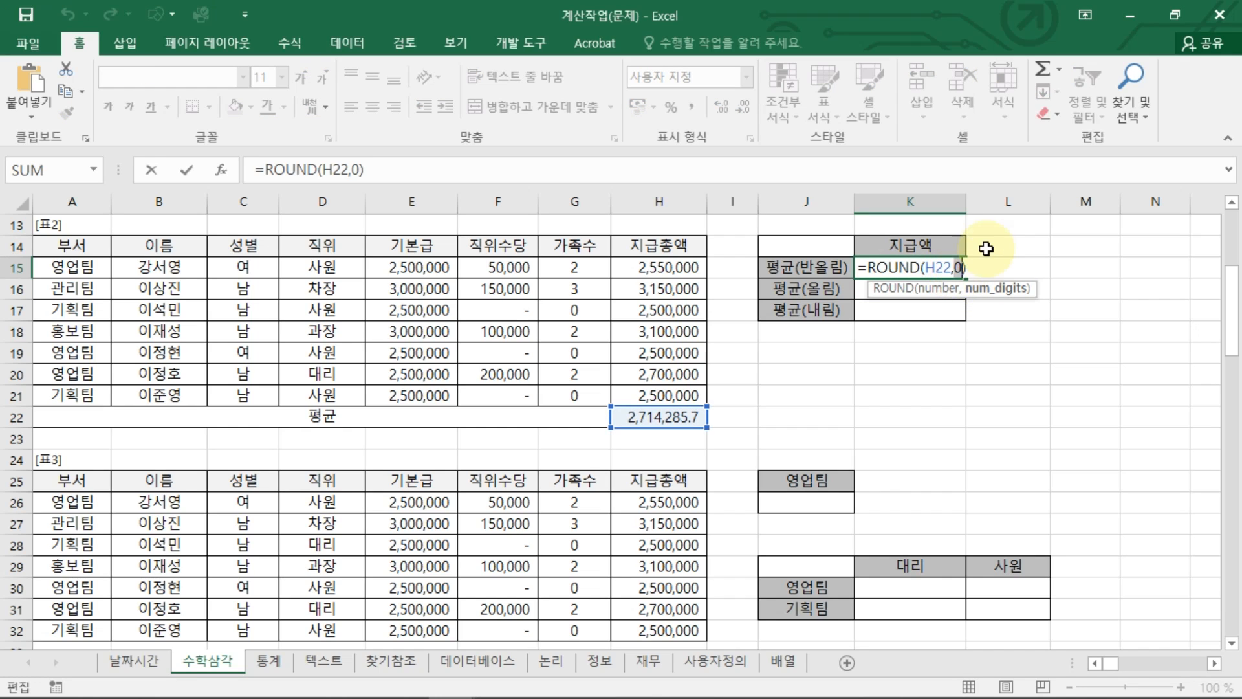
key(ctrl+Return)
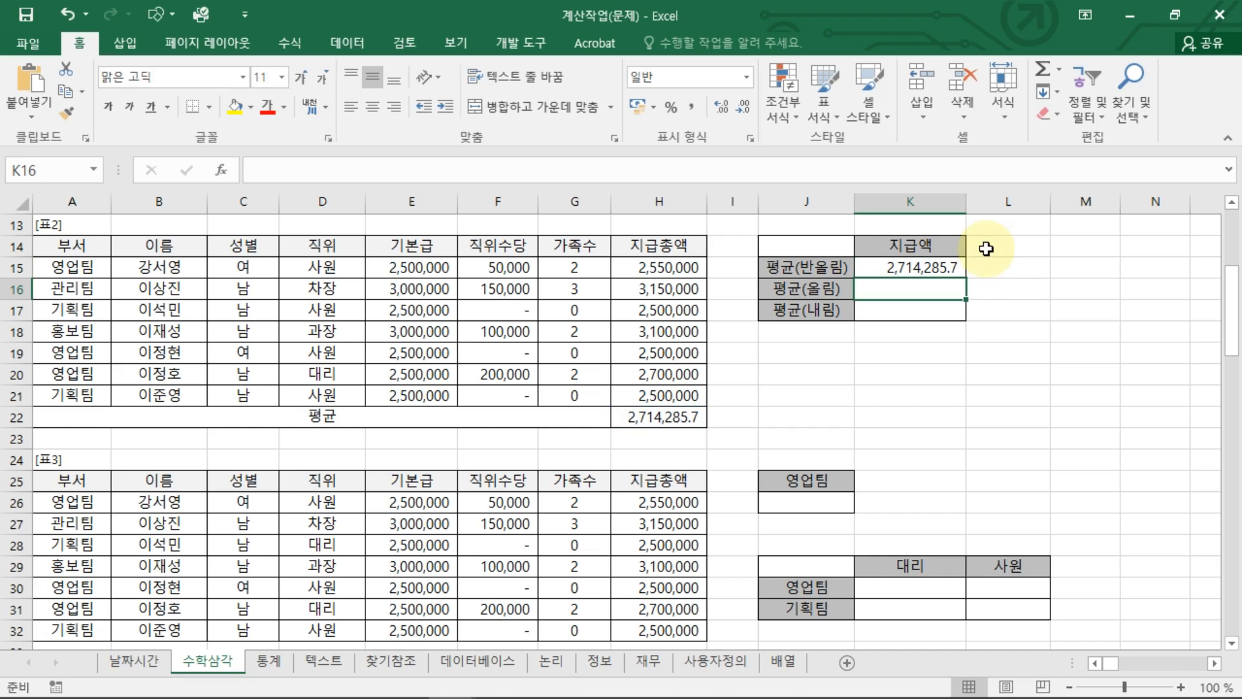
double_click(956, 269)
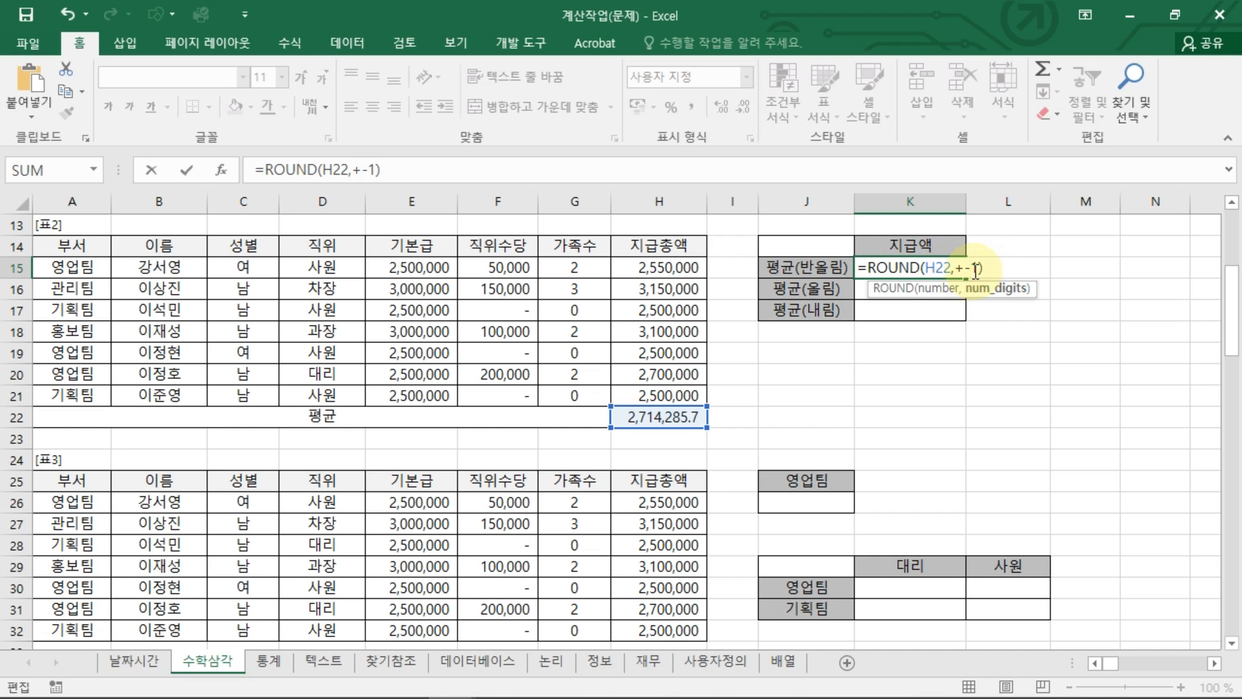
key(Return)
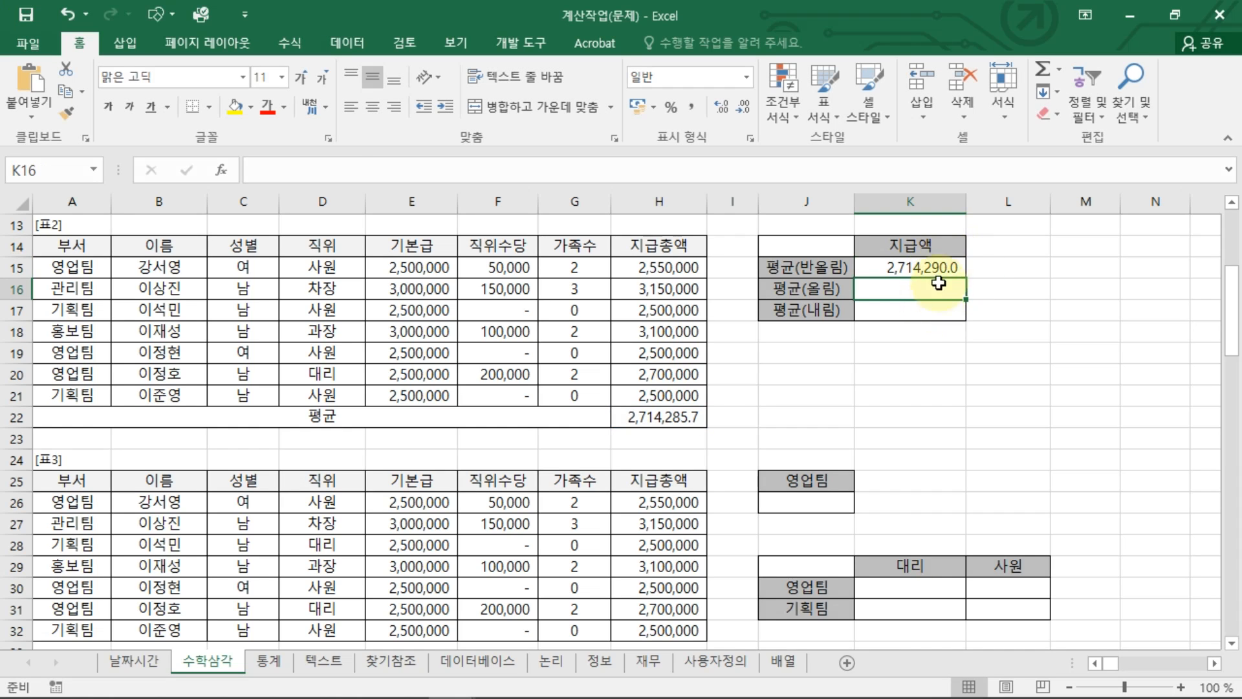
Set the number of digits in the K15 ROUND formula to 0
click(952, 269)
double_click(957, 269)
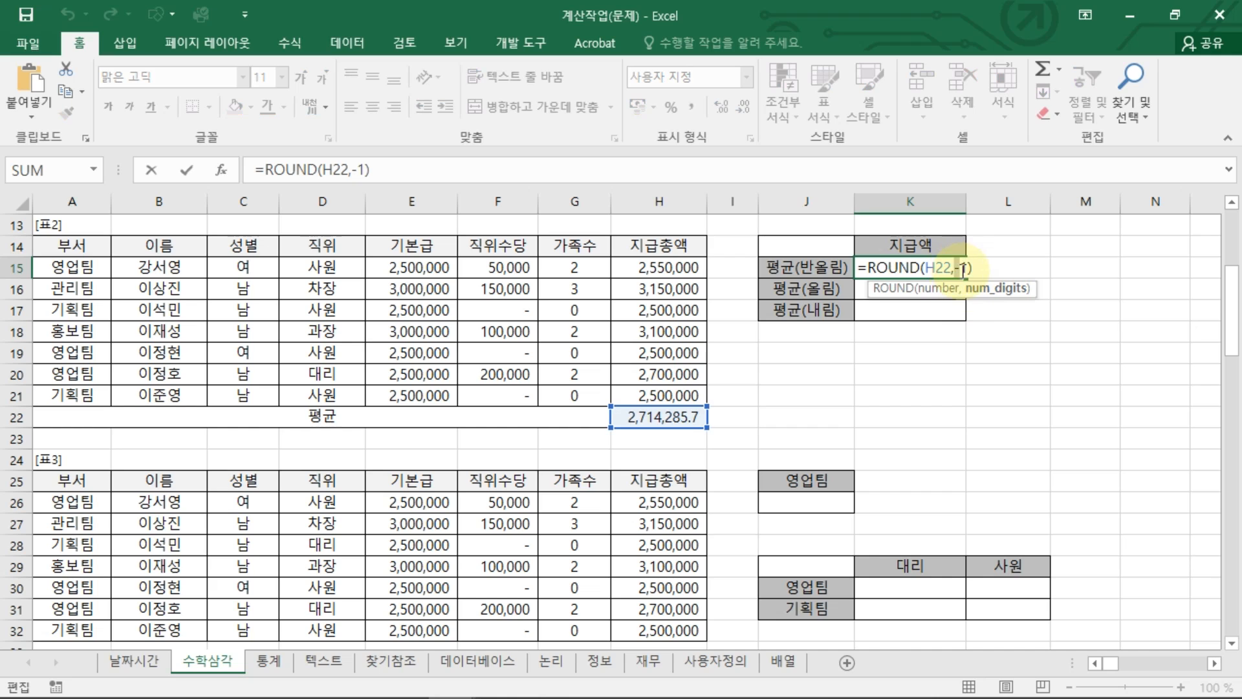
key(BackSpace)
key(BackSpace)
text(0)
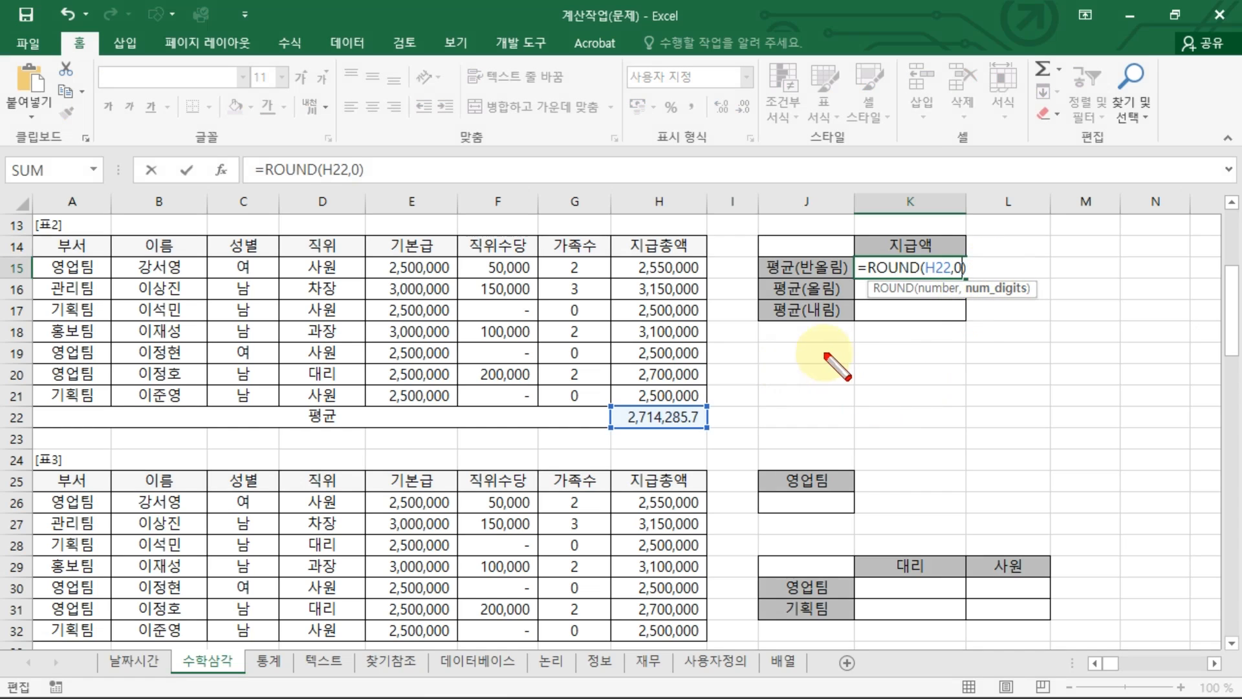
mouse_move(786, 346)
mouse_down()
mouse_move(780, 369)
mouse_move(831, 355)
mouse_move(823, 368)
mouse_move(872, 355)
mouse_move(888, 366)
mouse_move(903, 341)
mouse_up()
drag(926, 328, 916, 357)
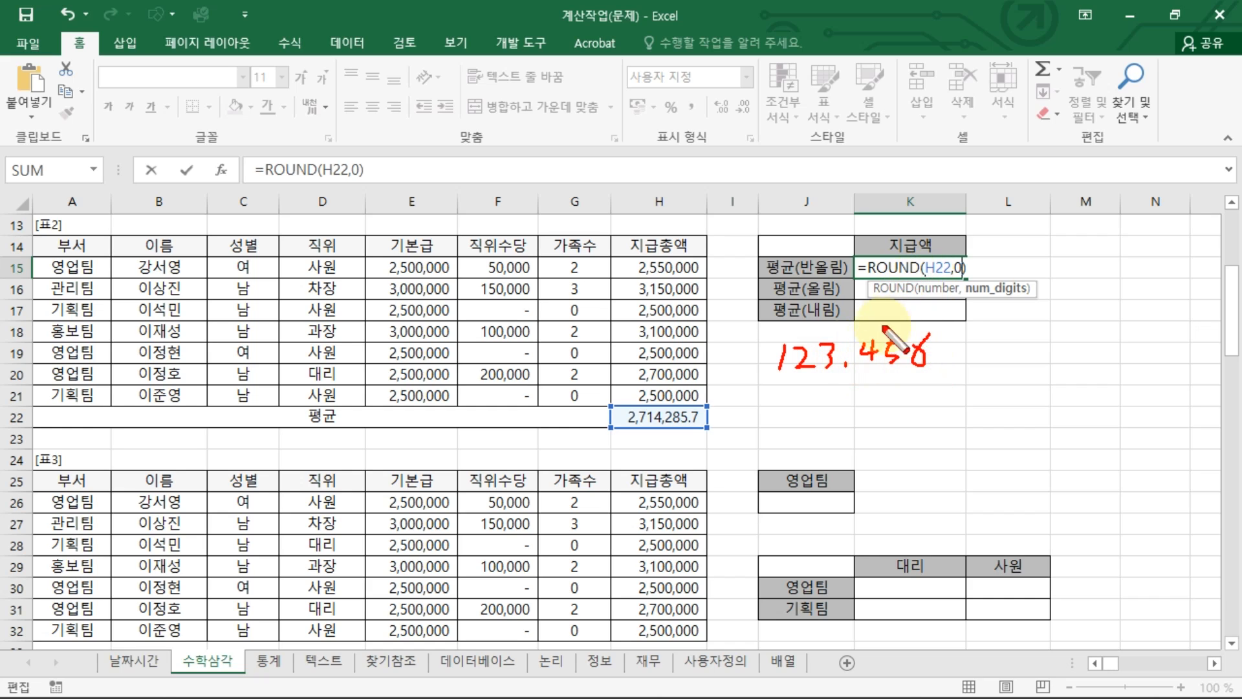
drag(847, 379, 854, 425)
mouse_move(871, 371)
mouse_down()
mouse_move(880, 437)
mouse_move(898, 399)
mouse_move(910, 434)
mouse_up()
drag(923, 380, 913, 432)
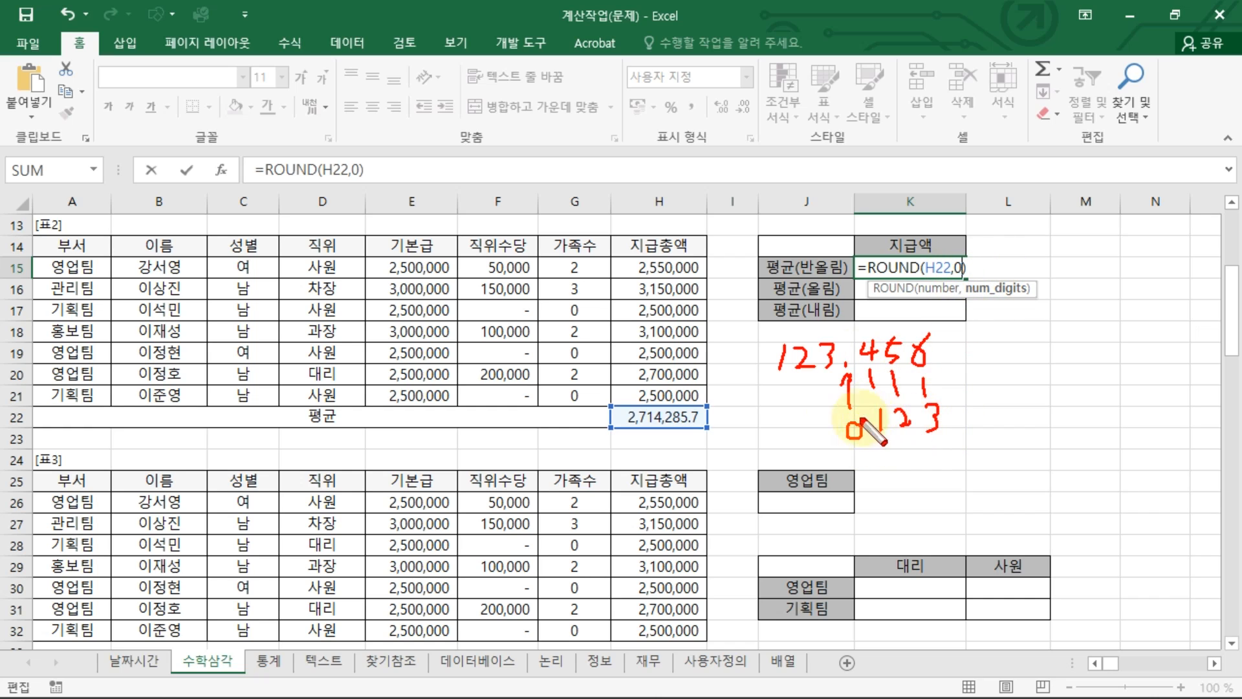
drag(811, 419, 834, 417)
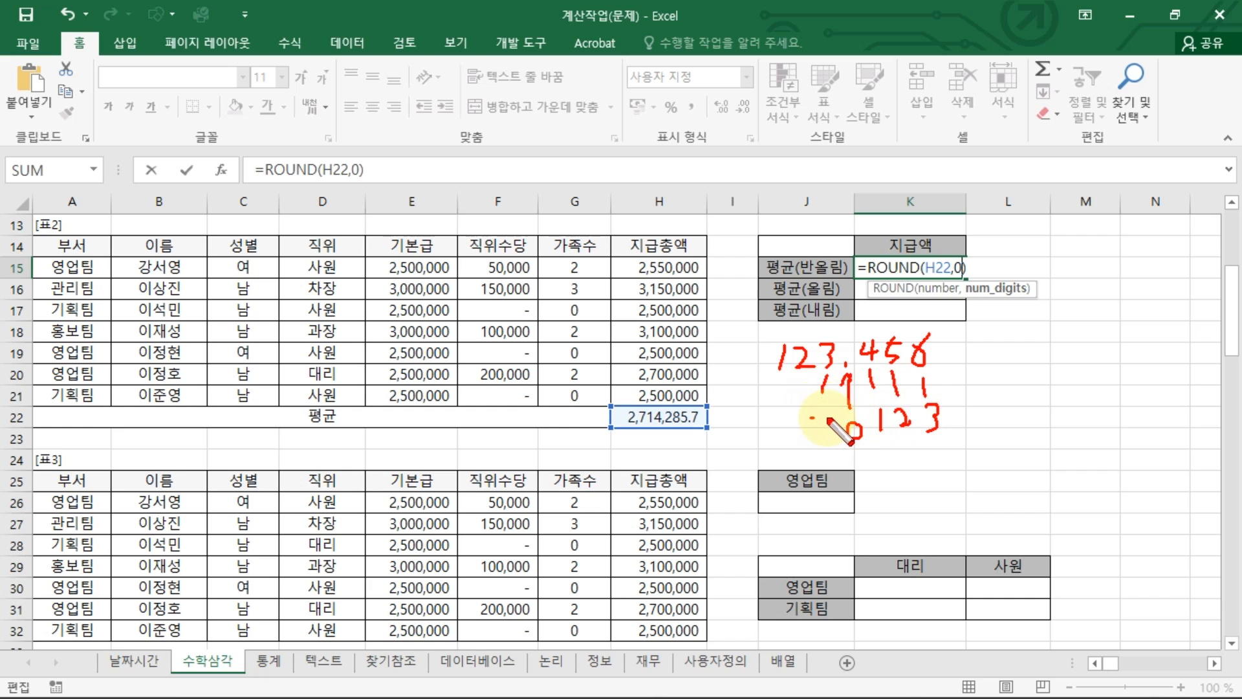
mouse_move(788, 383)
mouse_down()
mouse_move(772, 426)
mouse_move(792, 436)
mouse_up()
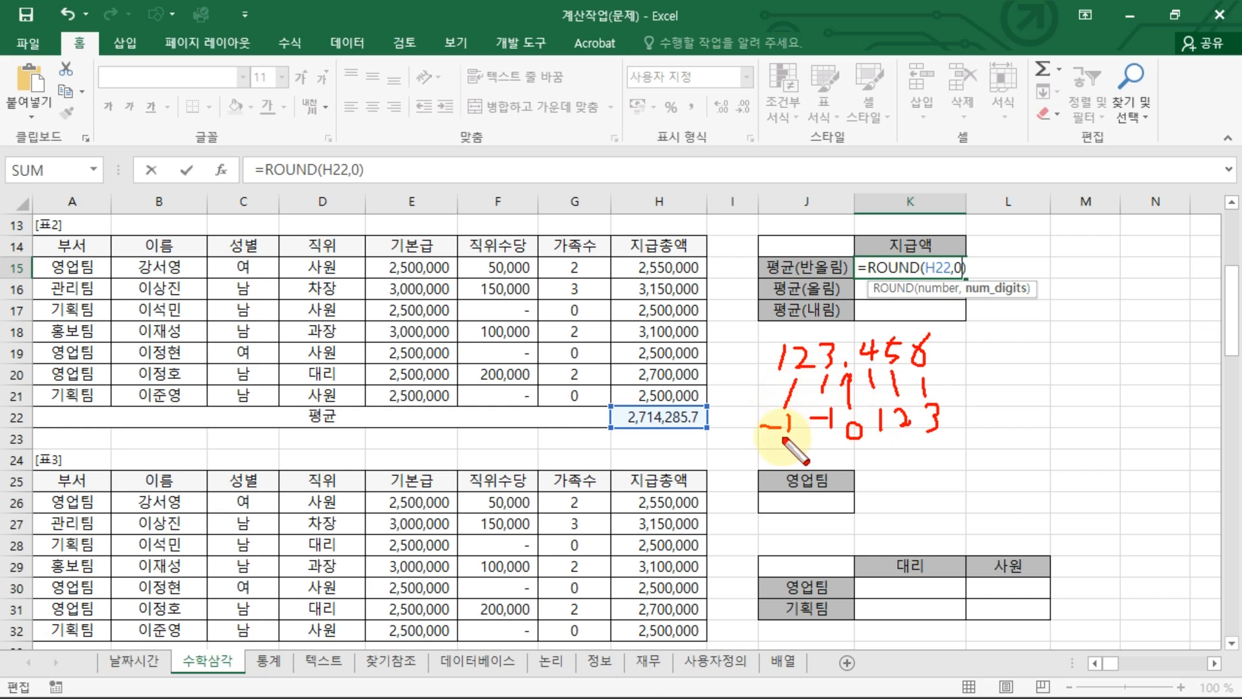
drag(773, 379, 724, 419)
drag(729, 406, 730, 445)
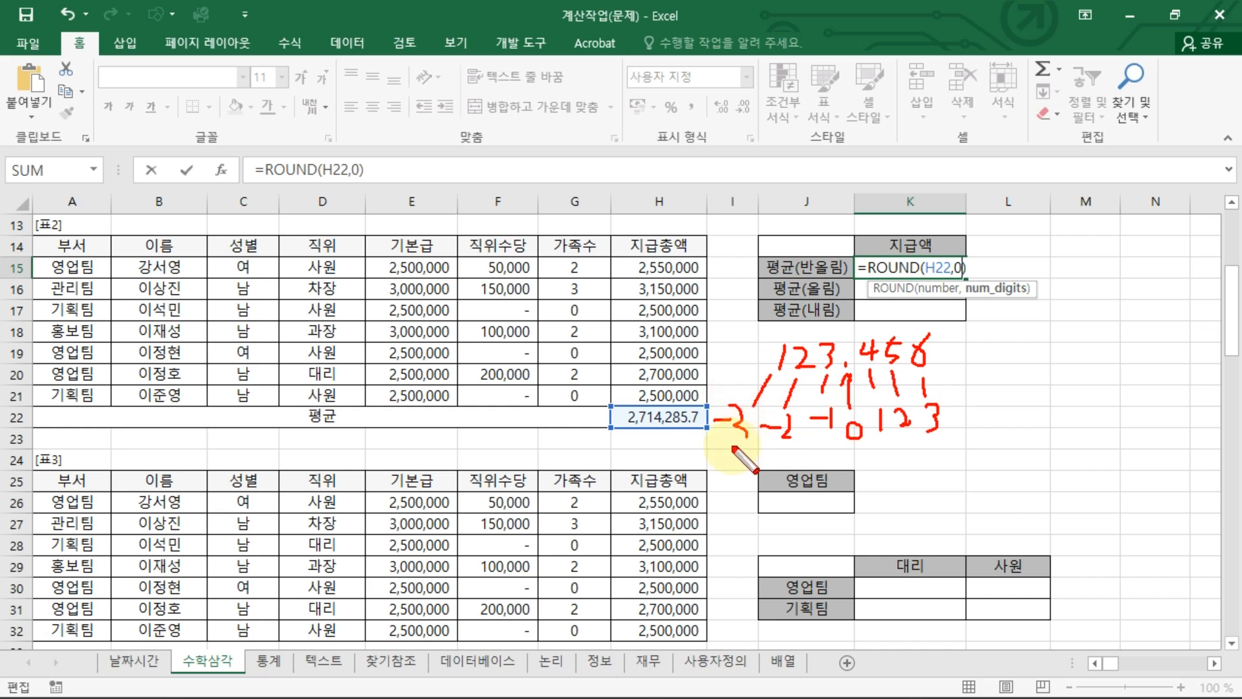
mouse_move(847, 449)
mouse_down()
mouse_move(952, 446)
mouse_move(945, 461)
mouse_up()
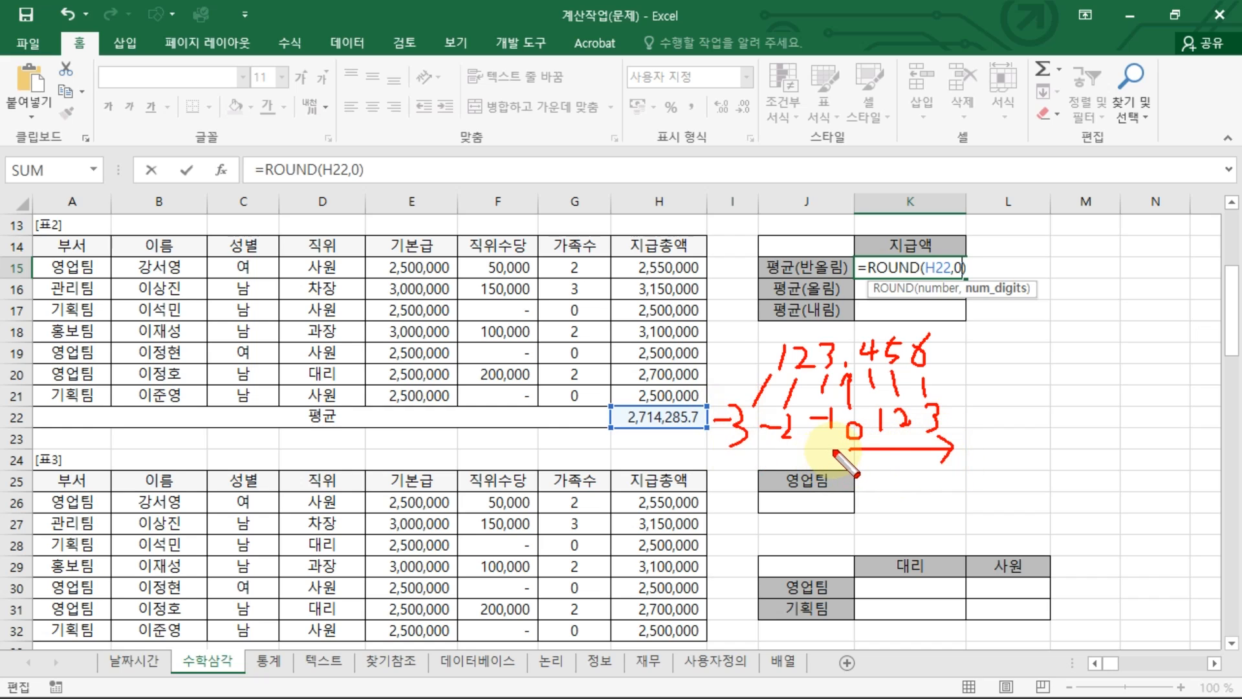
drag(835, 449, 769, 449)
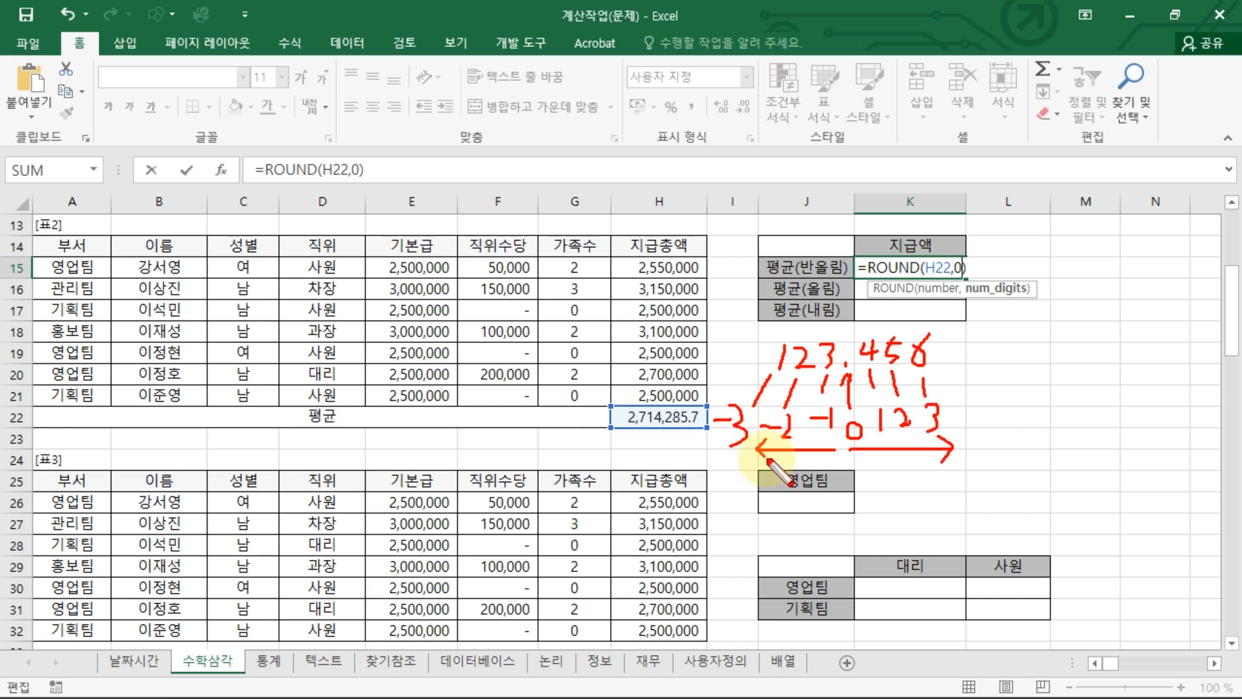
drag(950, 246, 965, 246)
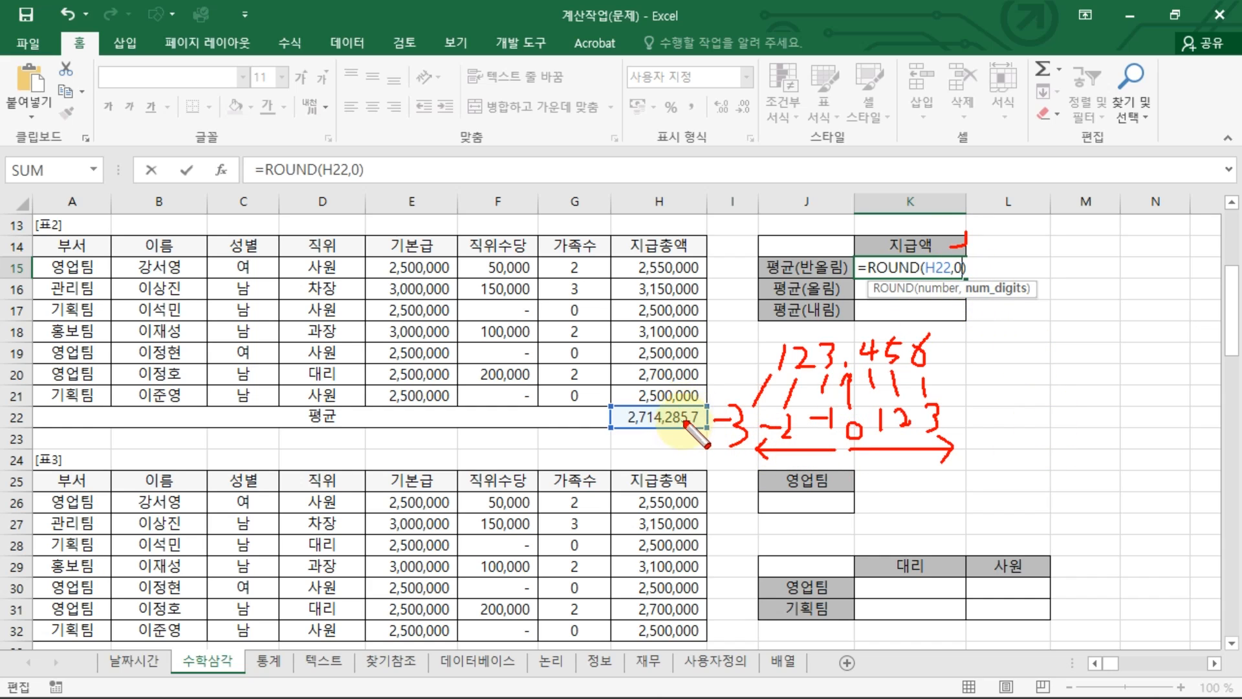
mouse_move(679, 406)
mouse_down()
mouse_move(685, 423)
mouse_move(663, 429)
mouse_move(677, 399)
mouse_move(676, 432)
mouse_up()
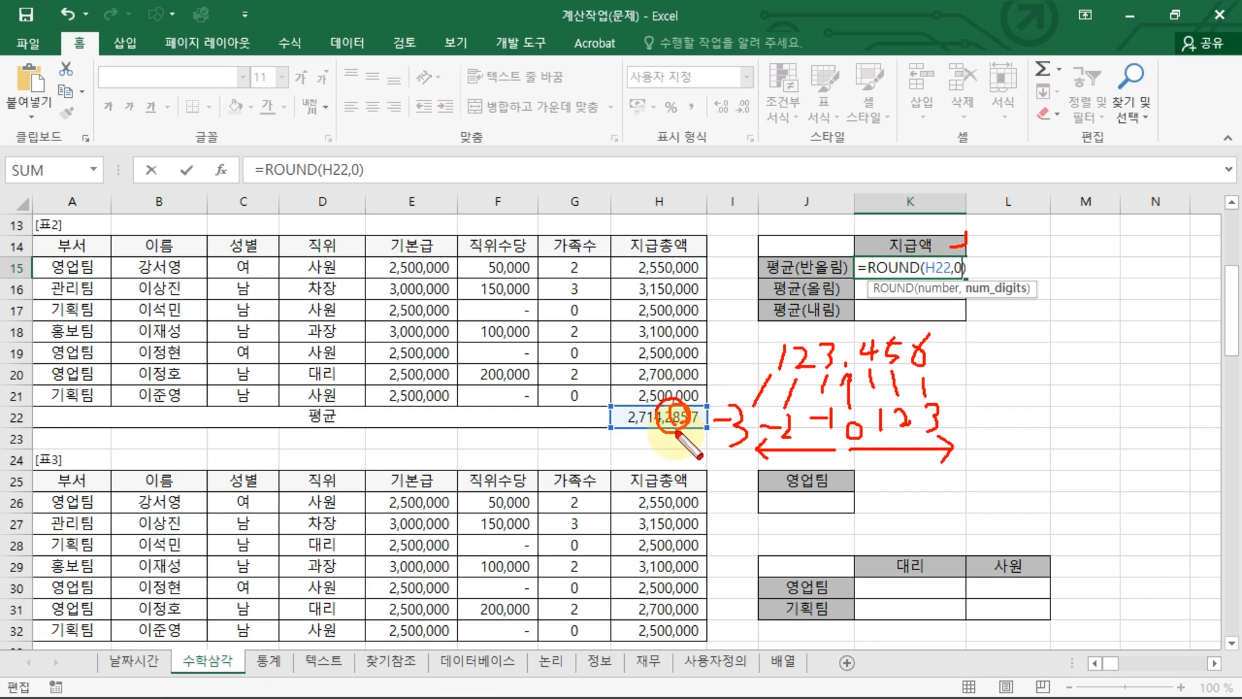
Commit the ROUND formula in K15 with 0 as the number of digits
drag(745, 330, 767, 329)
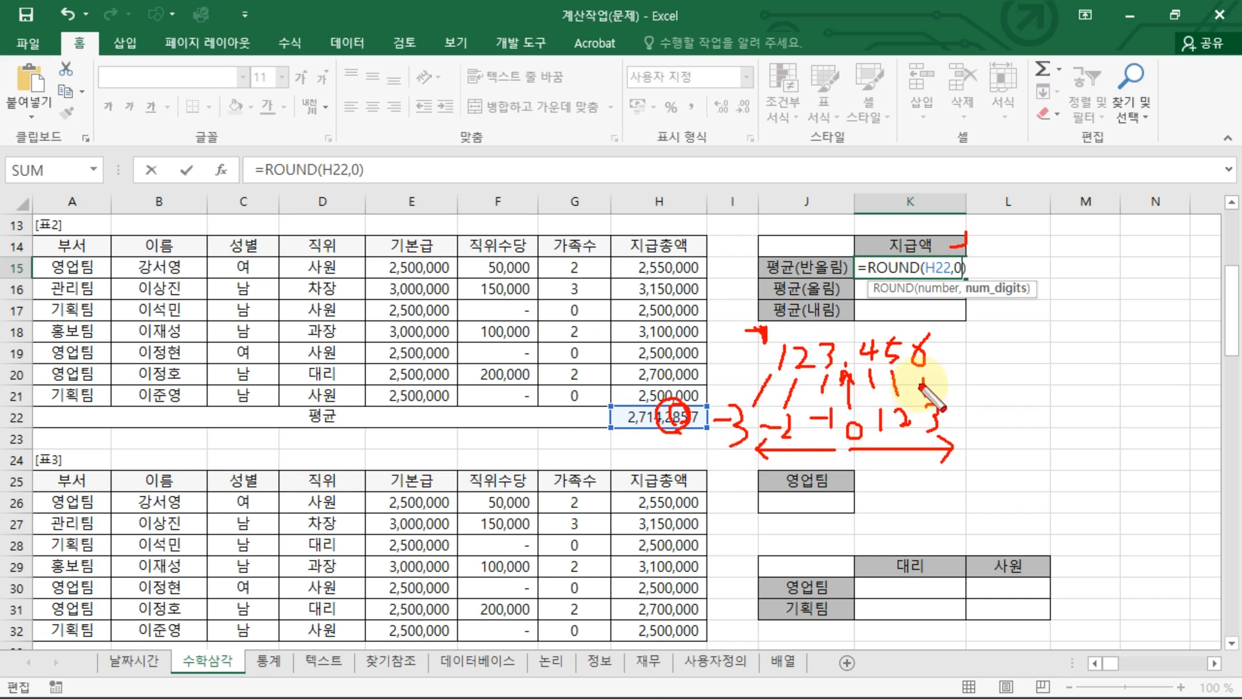
key(Escape)
key(Return)
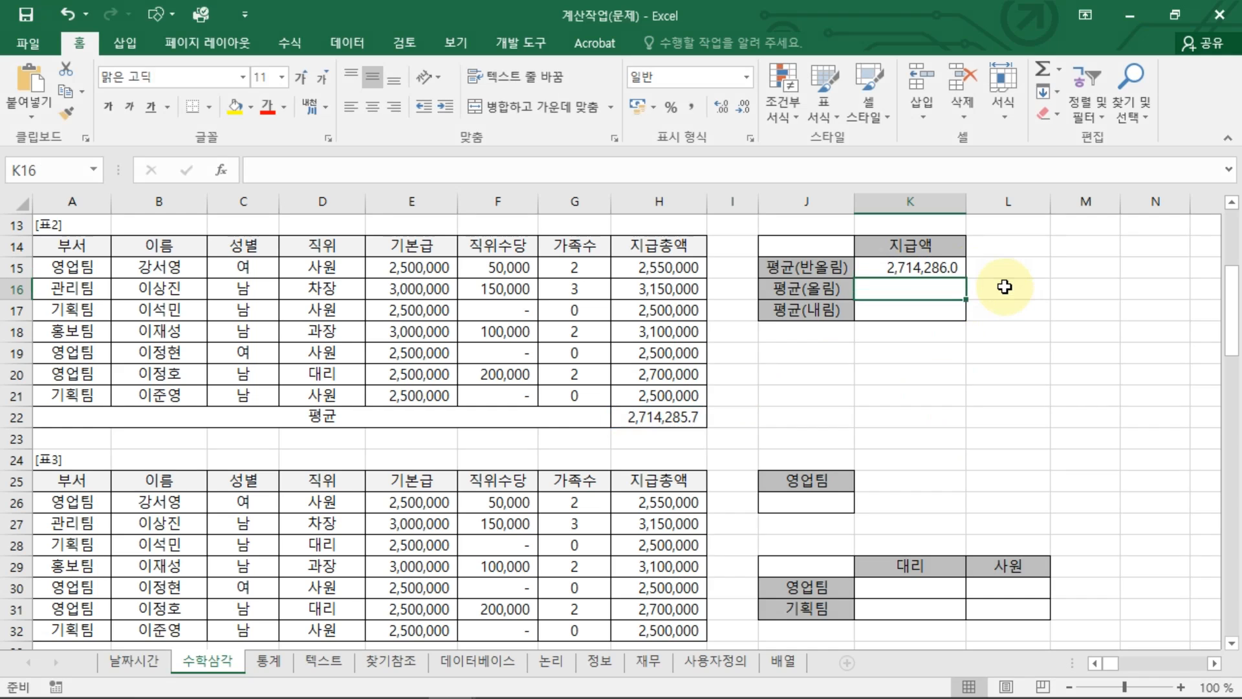
Enter a ROUNDUP formula in K16 that rounds the average in H22 up with 0 as the number of digits
text(=ROUN)
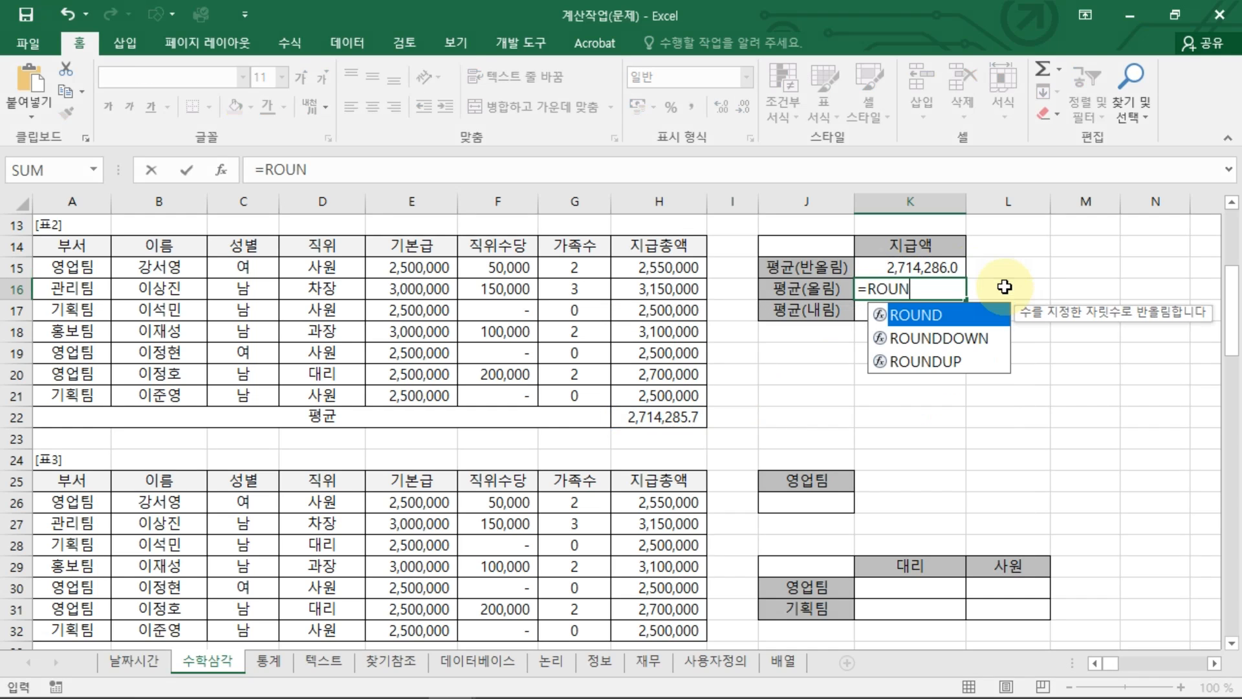
key(Down)
key(Down)
key(Tab)
click(670, 417)
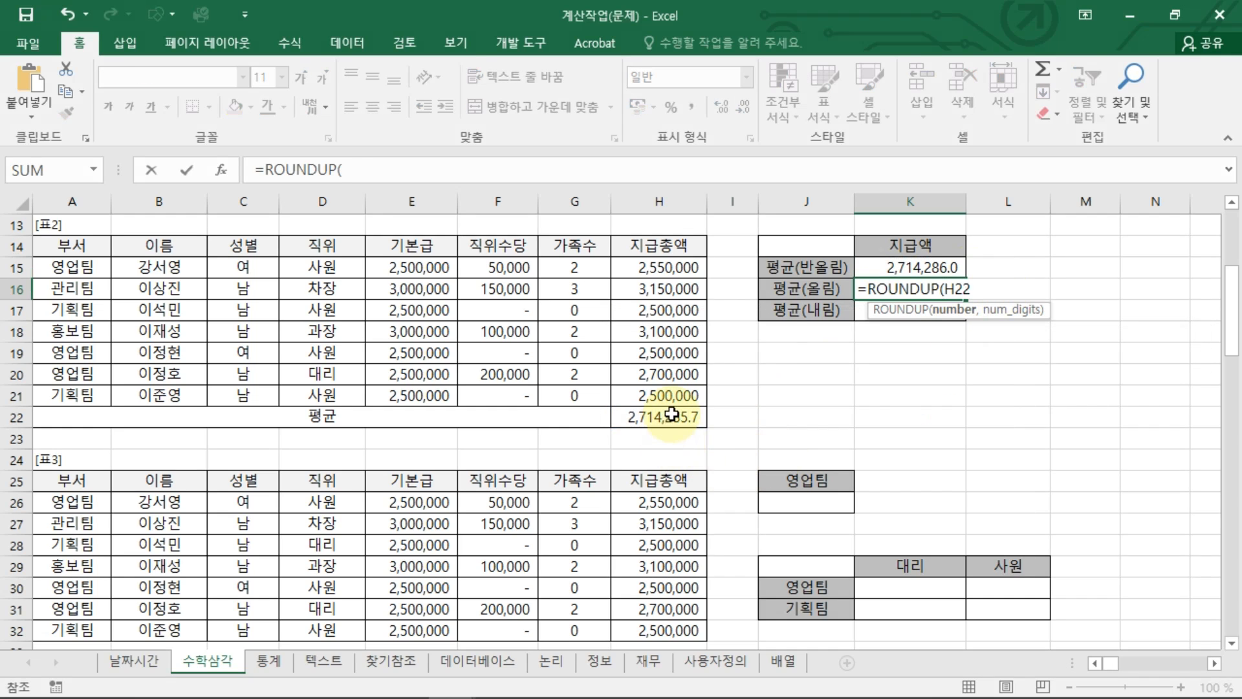
text(,0)
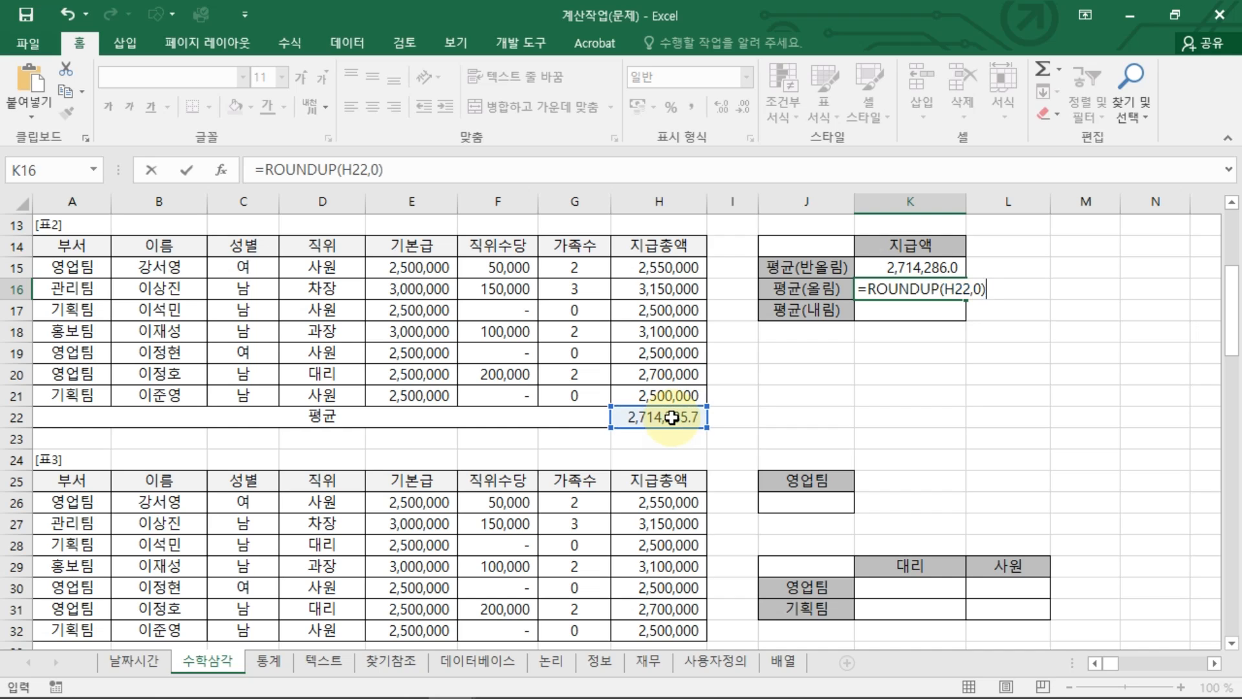
key(Return)
Enter a ROUNDDOWN formula in K17 that rounds the average in H22 down with 0 as the number of digits
text(=)
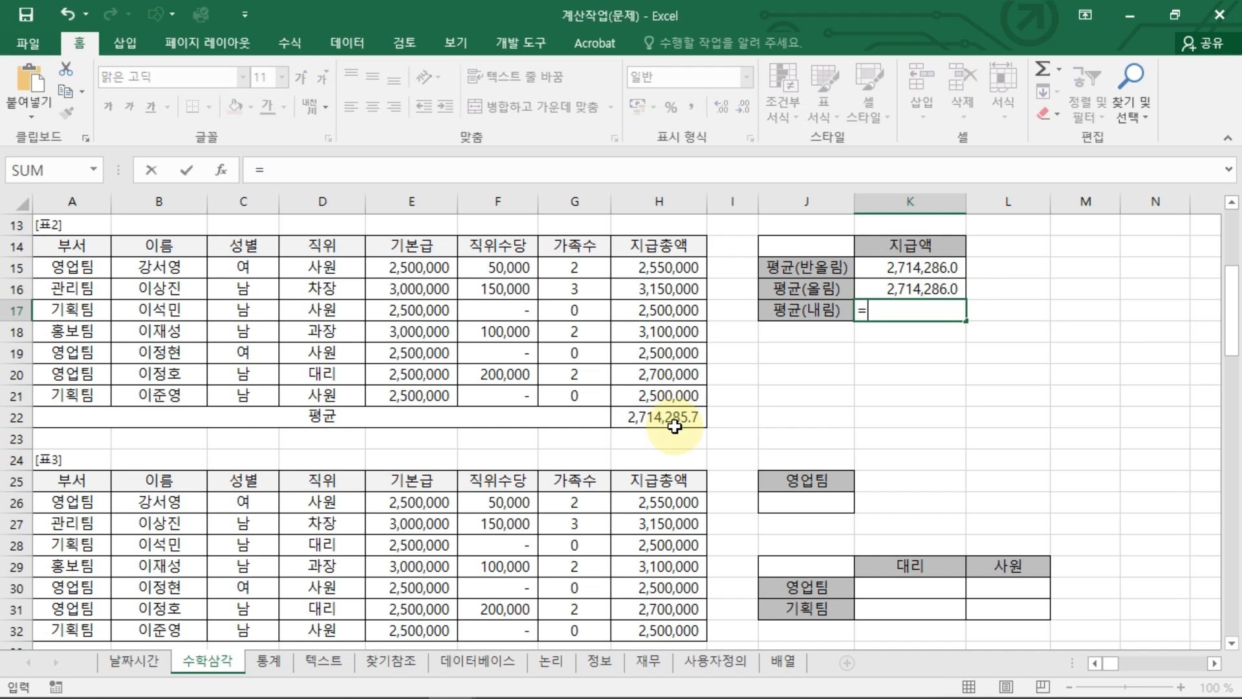
text(ROUNDDOWN()
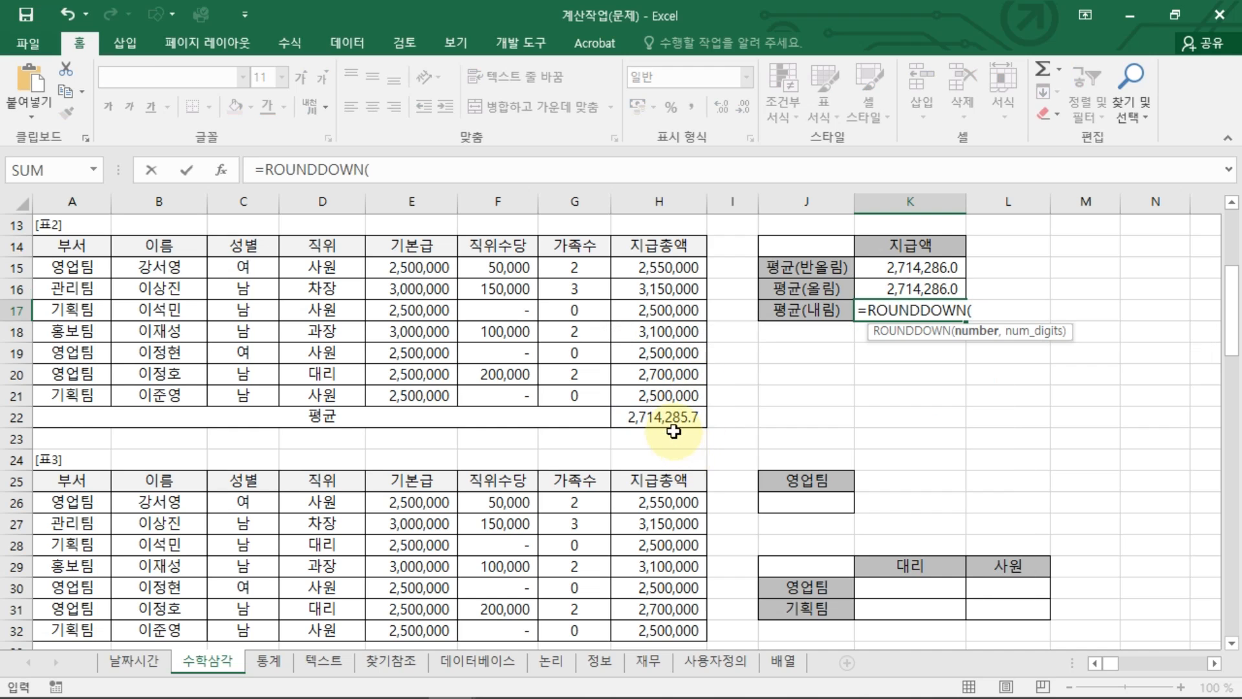
click(677, 424)
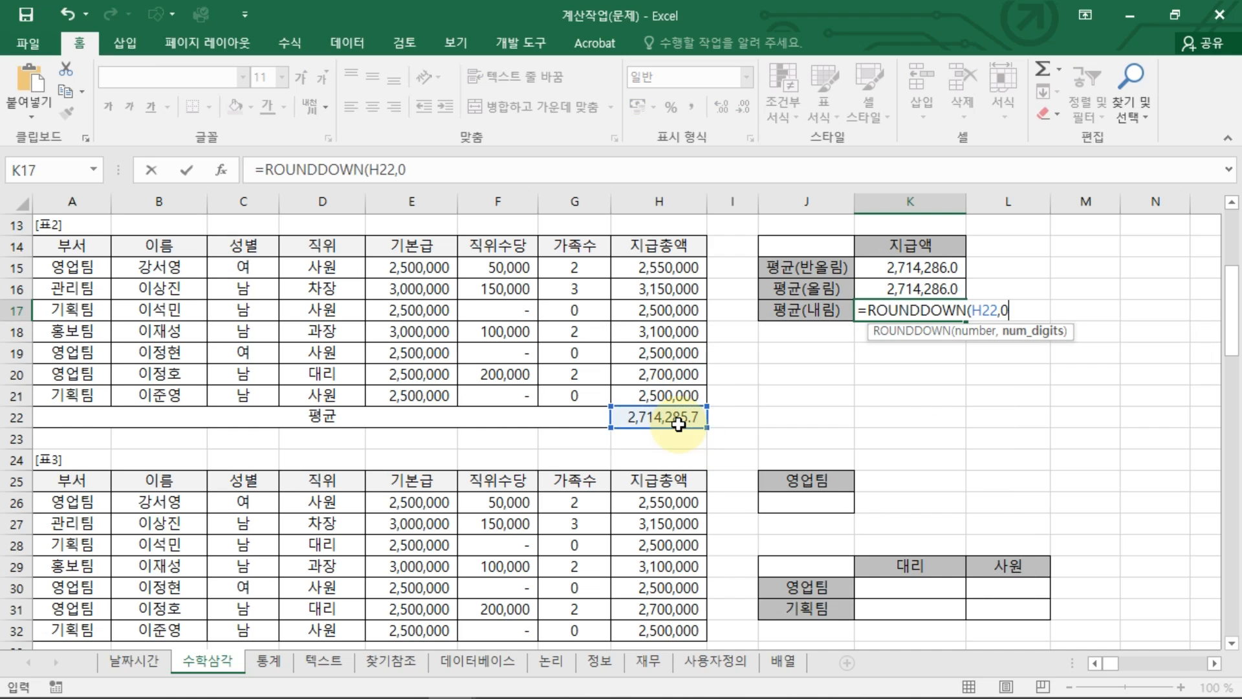
key(Return)
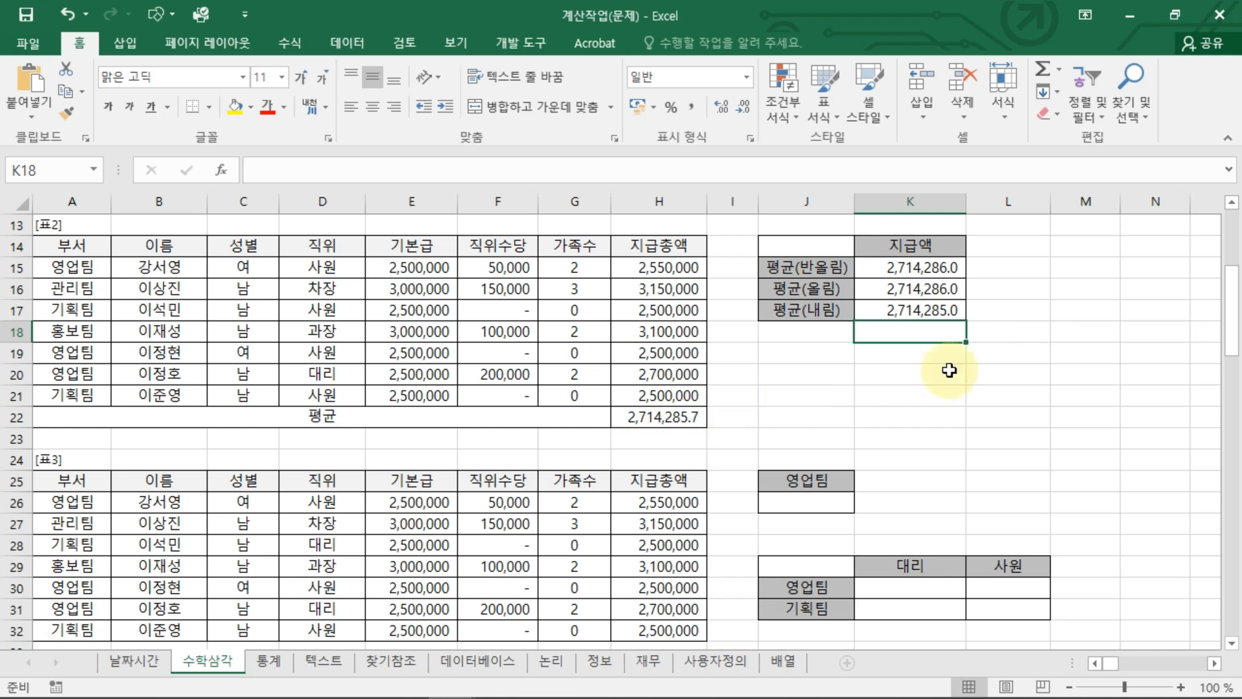
Review the ROUND, ROUNDUP and ROUNDDOWN formulas in K15:K17 and compare their results
mouse_move(945, 302)
mouse_down()
mouse_move(939, 320)
mouse_move(945, 300)
mouse_up()
mouse_move(950, 280)
mouse_down()
mouse_move(936, 285)
mouse_move(950, 280)
mouse_up()
key(Escape)
click(931, 267)
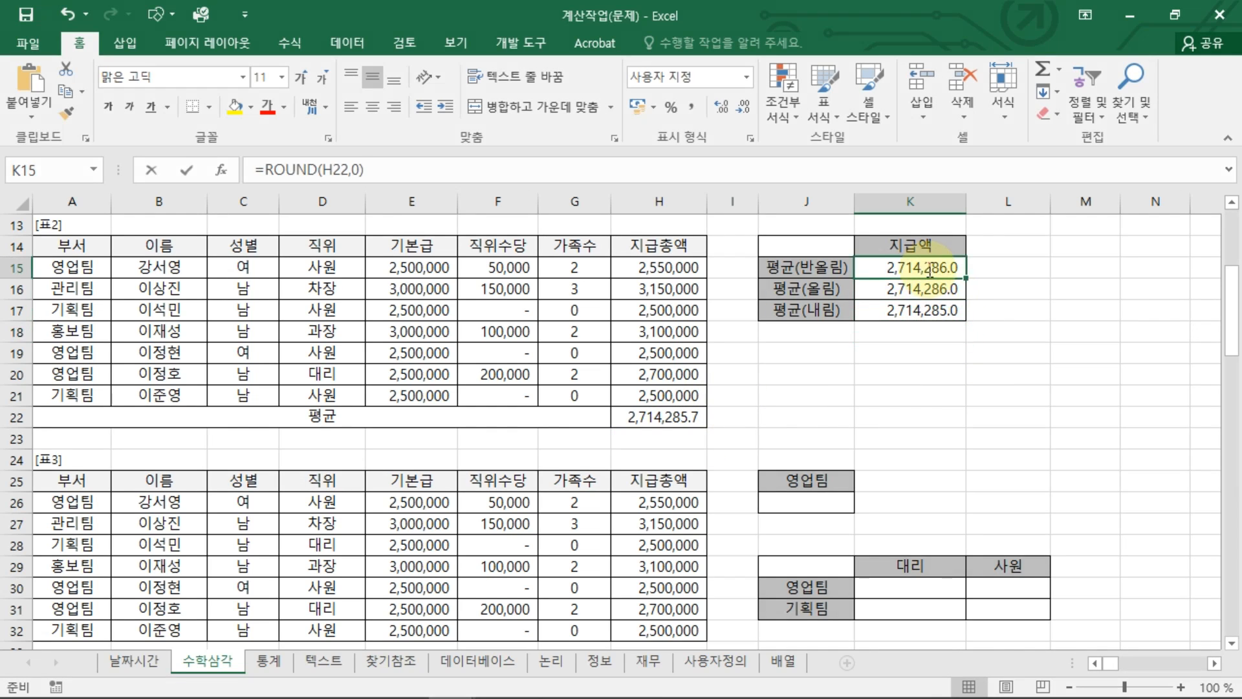
double_click(932, 267)
key(Escape)
click(868, 290)
click(866, 308)
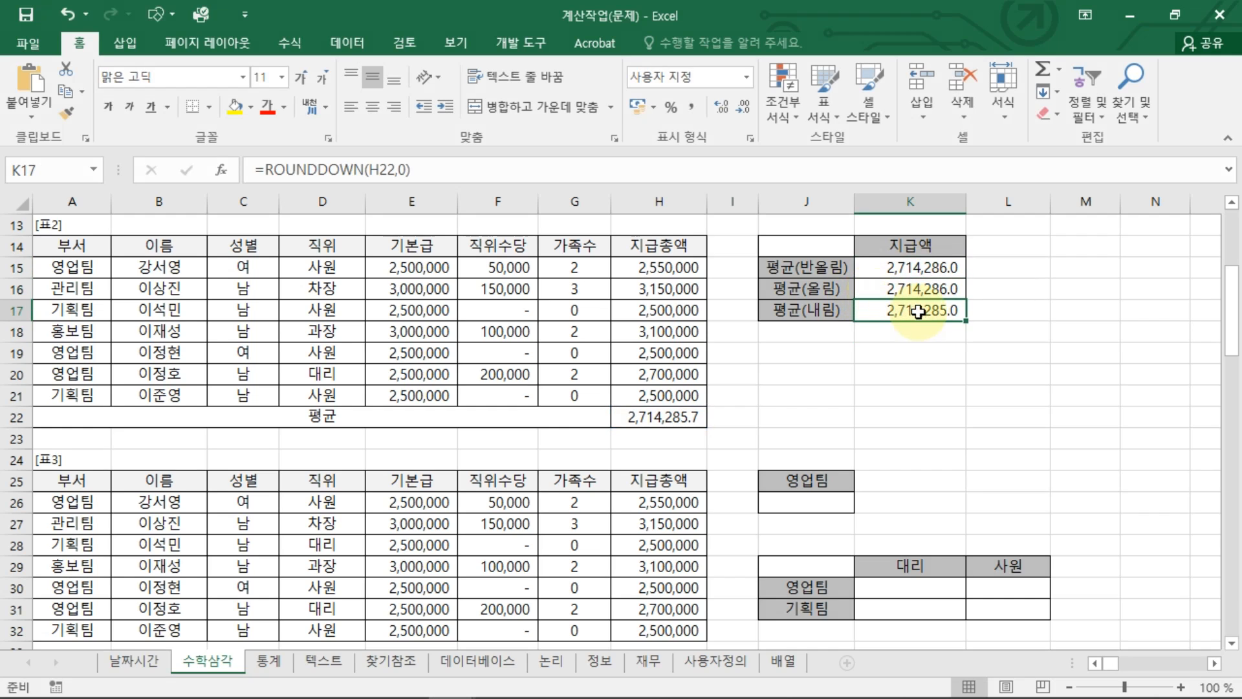
drag(912, 267, 922, 311)
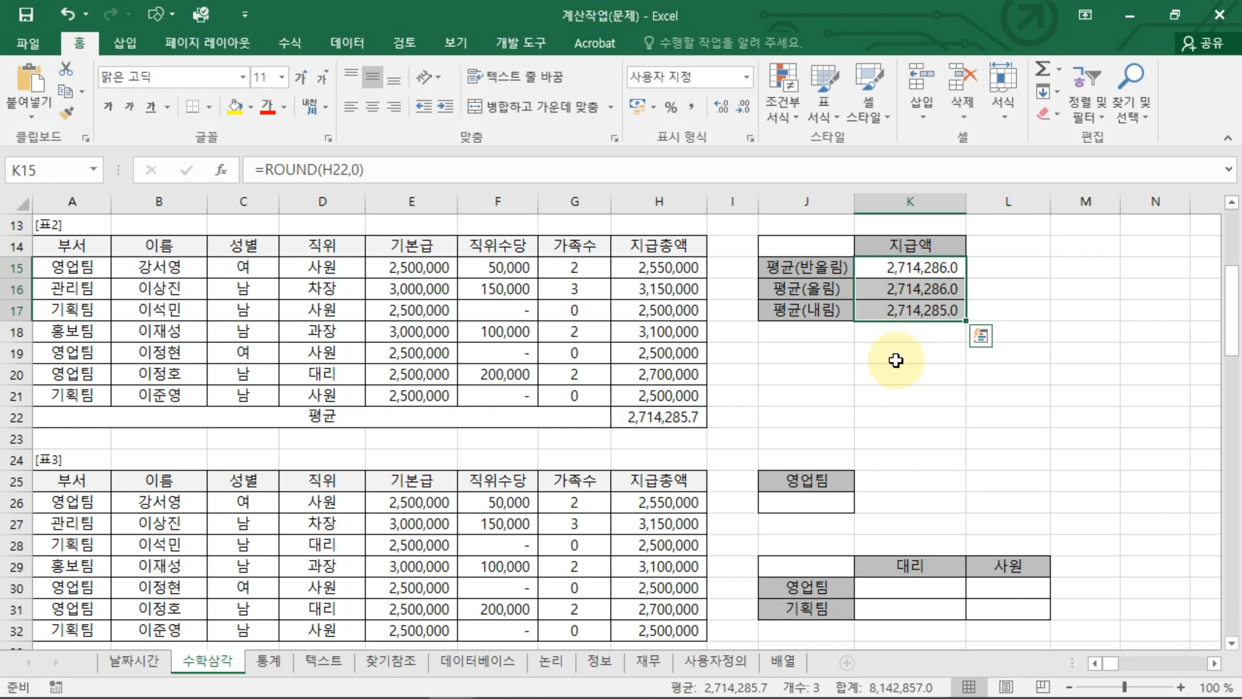
click(855, 423)
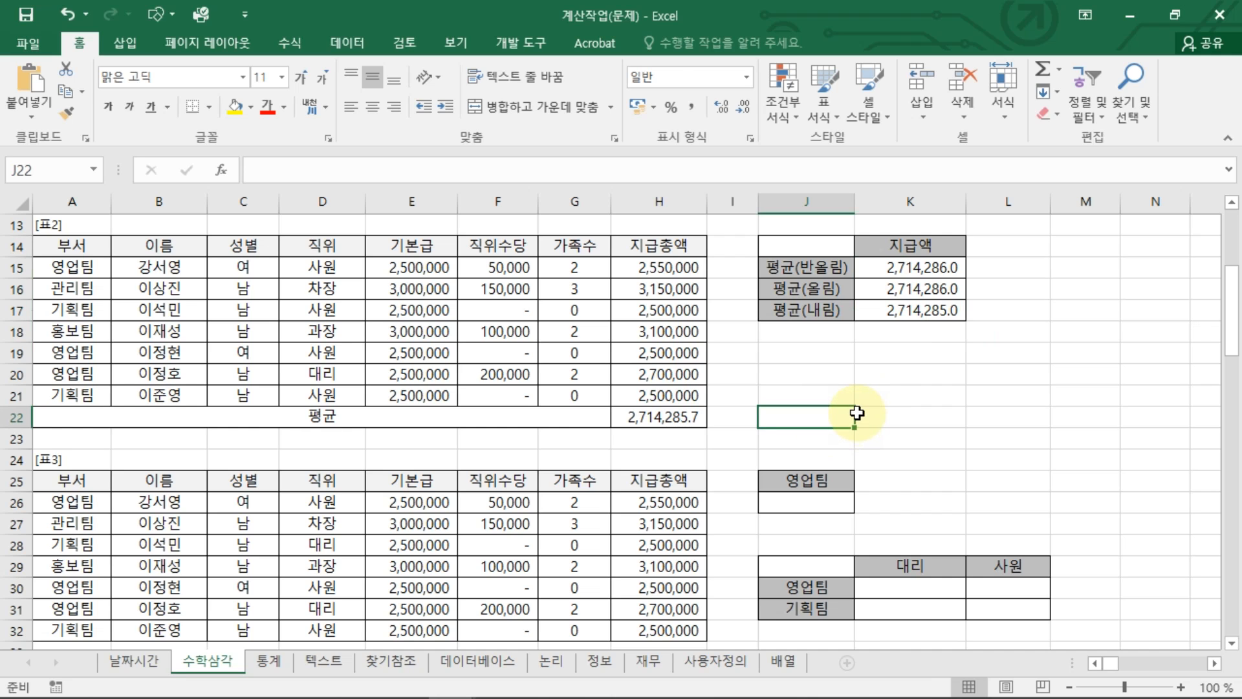
Examine the 영업팀 rows in the third table and their 지급총액 amounts in H26:H32
scroll(859, 408, down, 3)
click(809, 309)
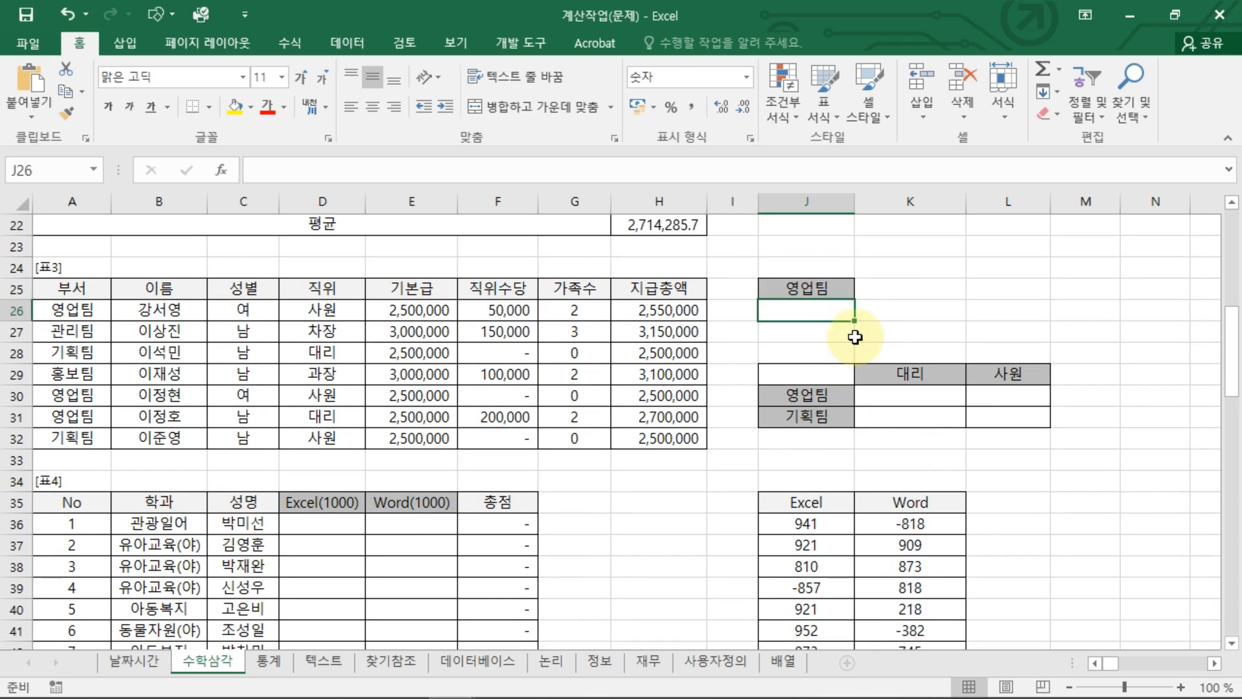
click(1231, 643)
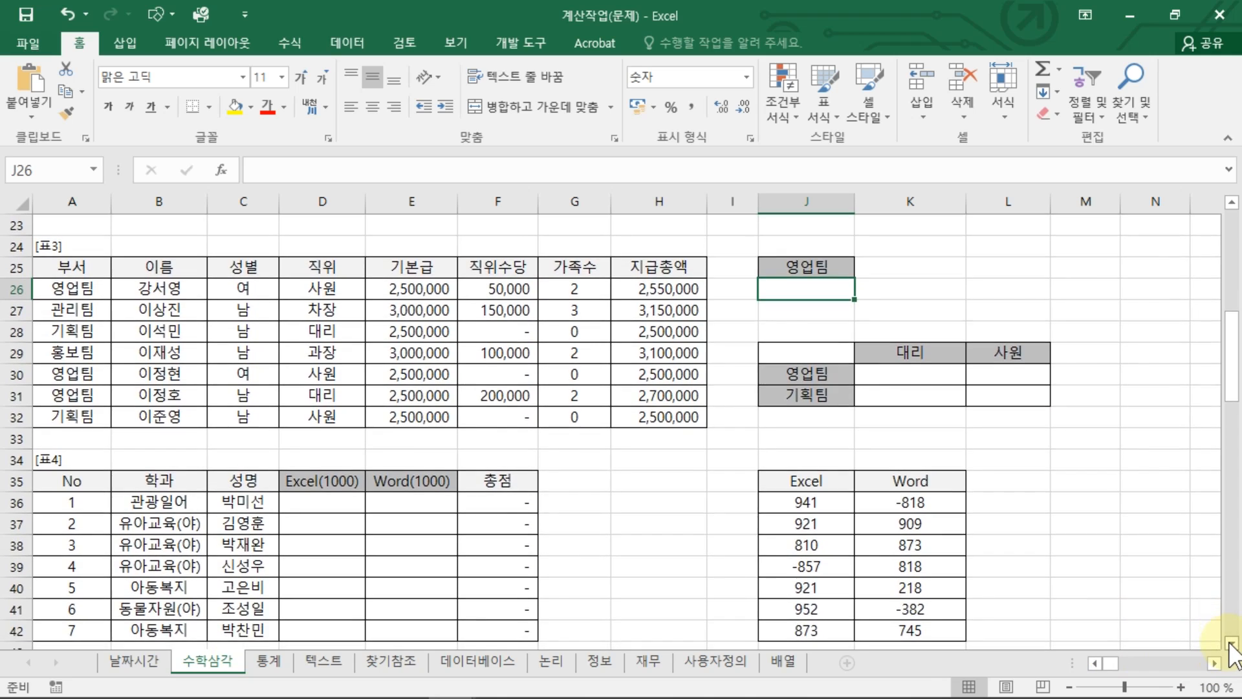
click(1231, 643)
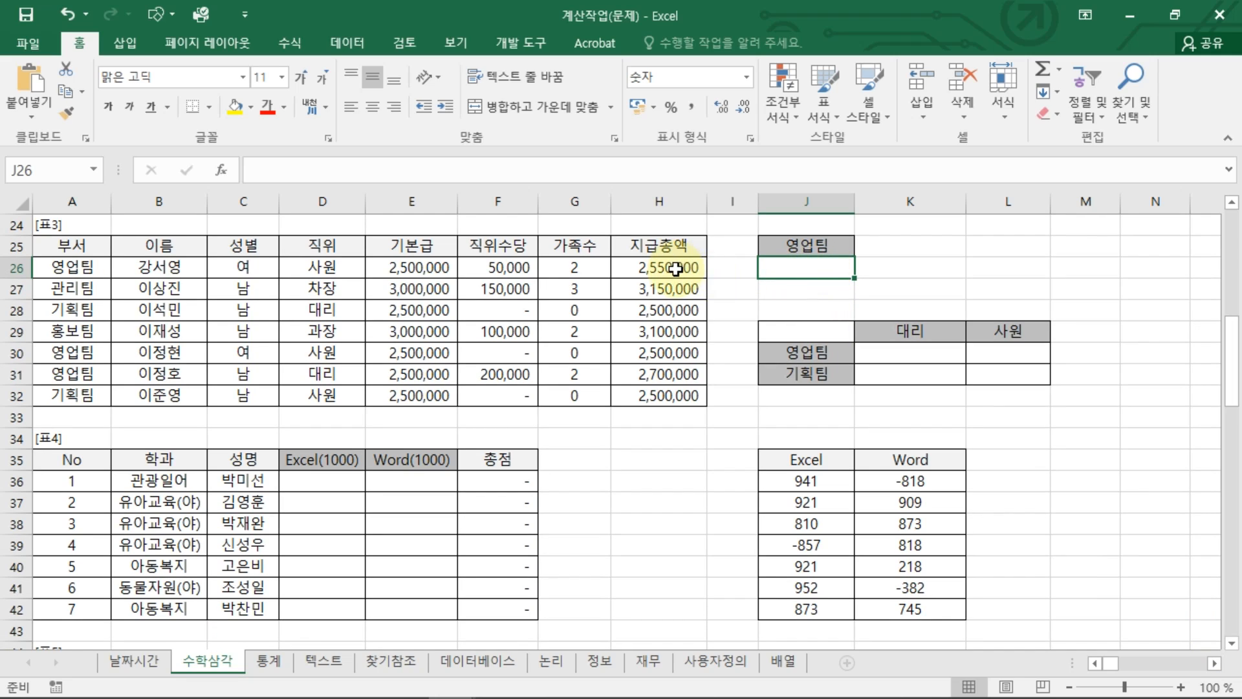
drag(676, 268, 676, 396)
mouse_move(692, 259)
mouse_down()
mouse_move(705, 427)
mouse_move(660, 432)
mouse_up()
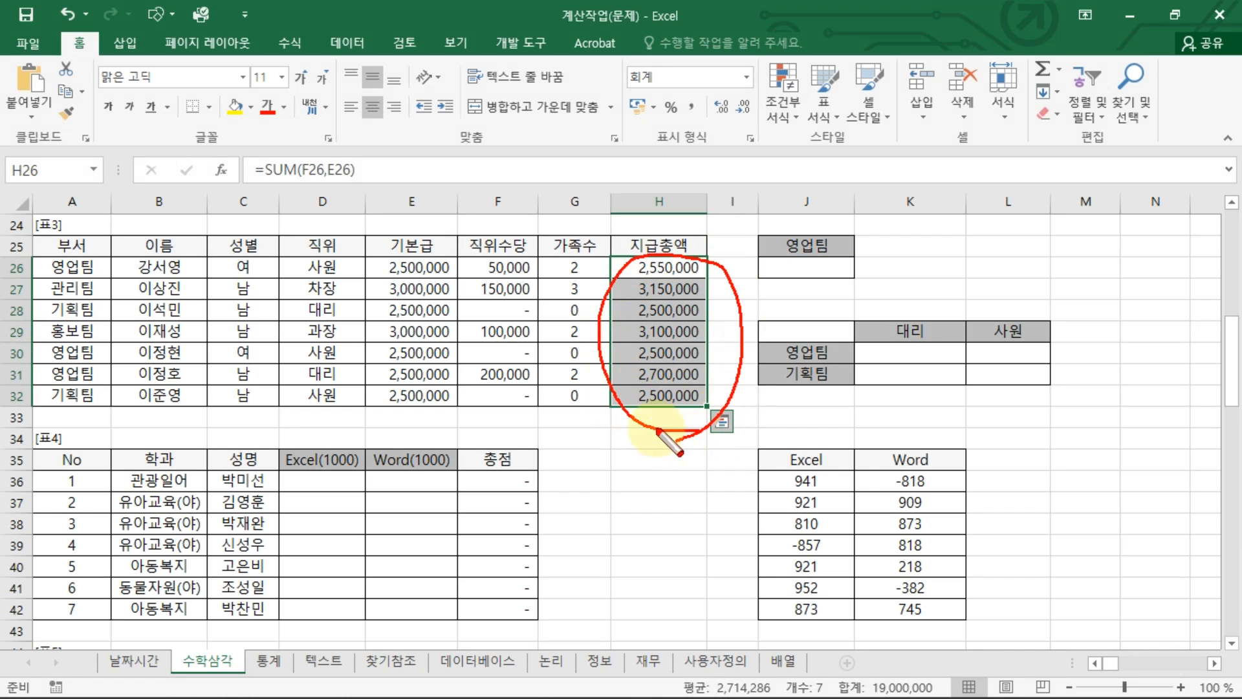
drag(42, 277, 100, 275)
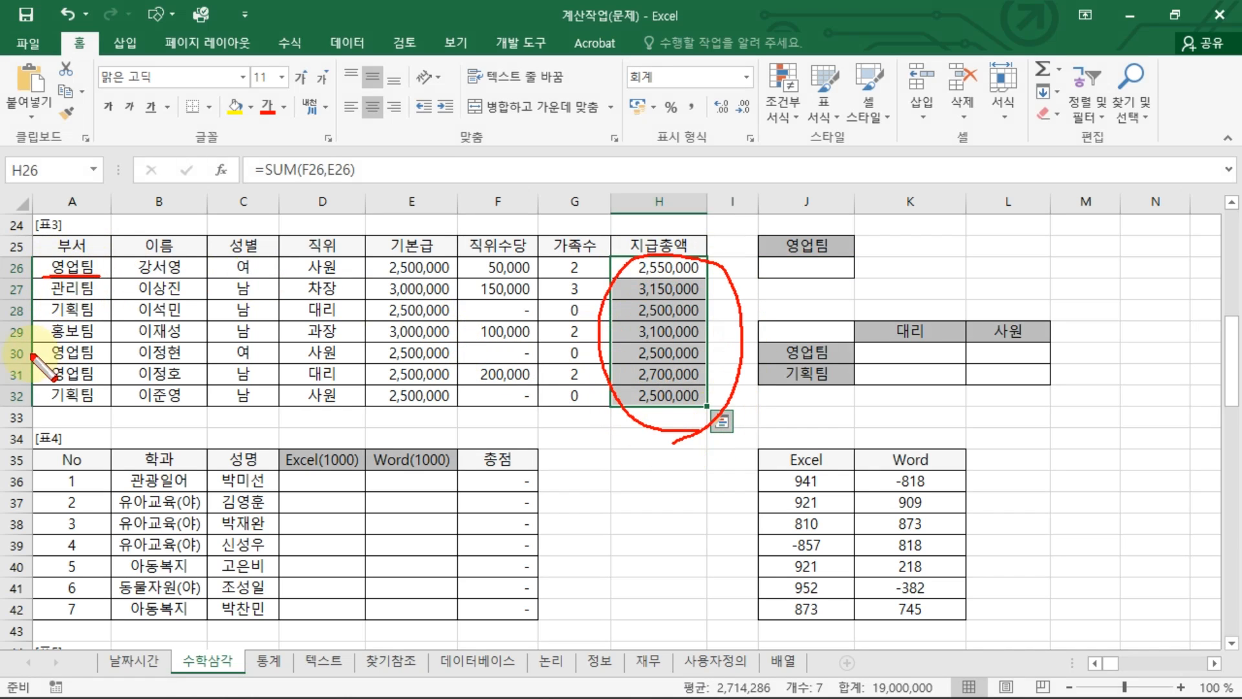
mouse_move(34, 358)
mouse_down()
mouse_move(78, 360)
mouse_move(107, 385)
mouse_up()
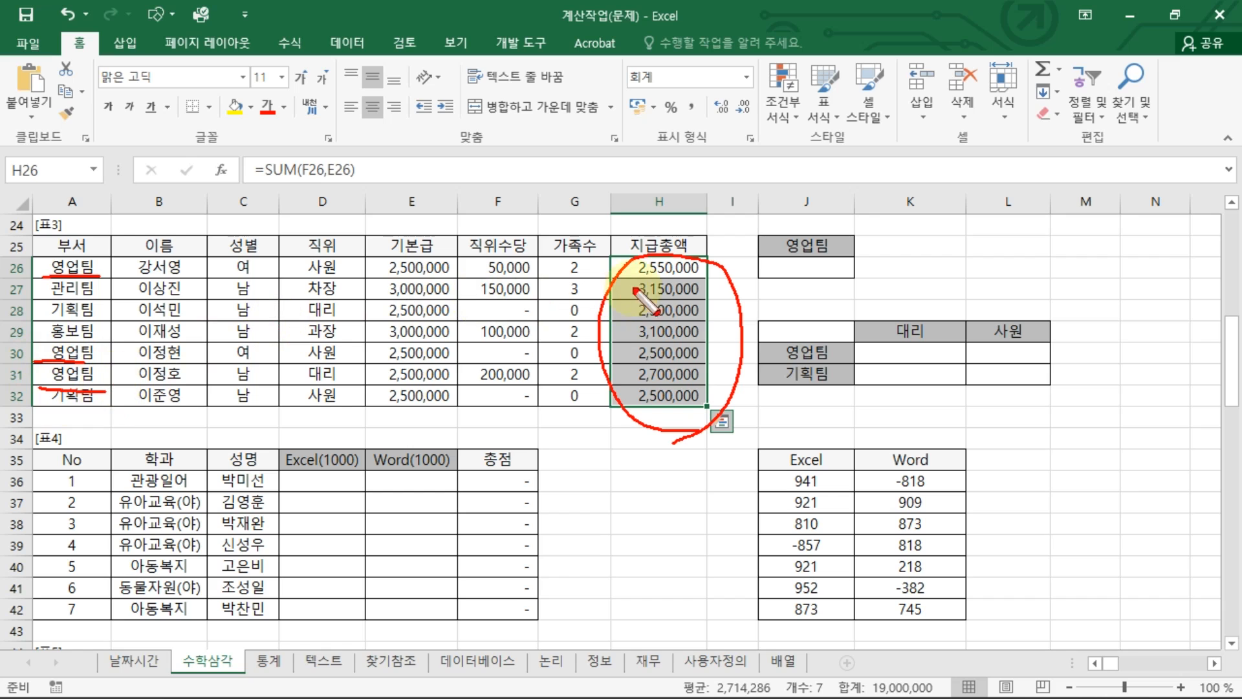
drag(683, 257, 657, 279)
drag(692, 344, 668, 374)
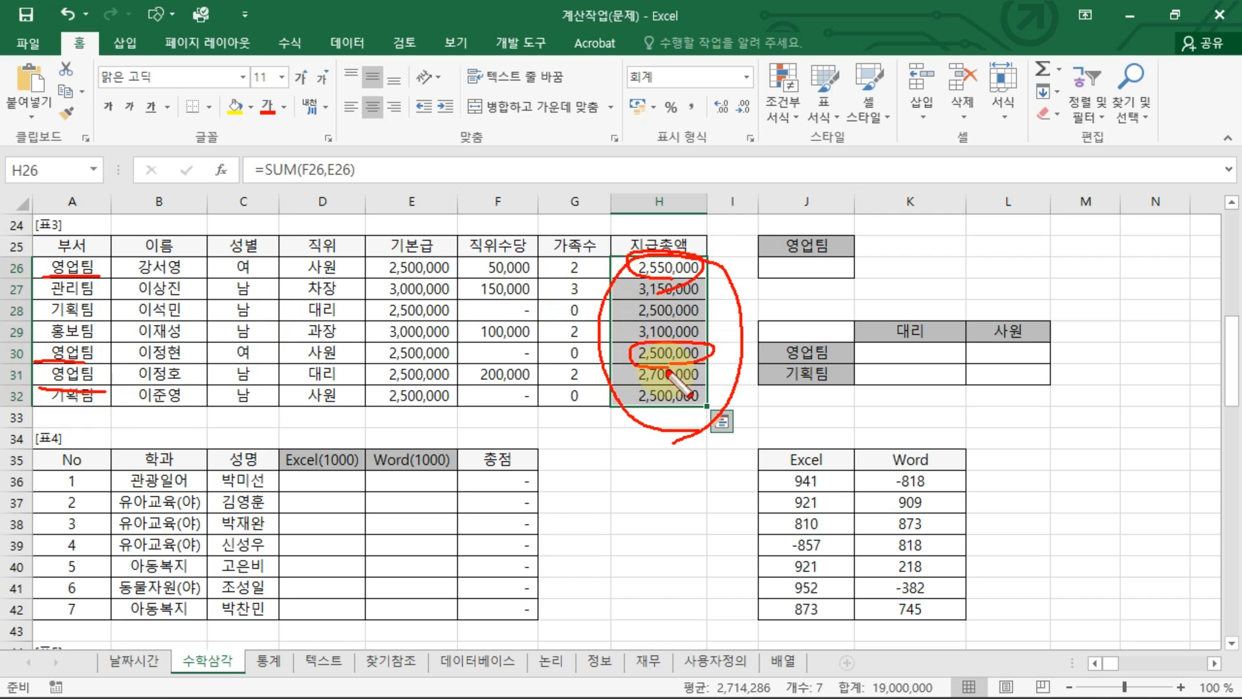
key(Escape)
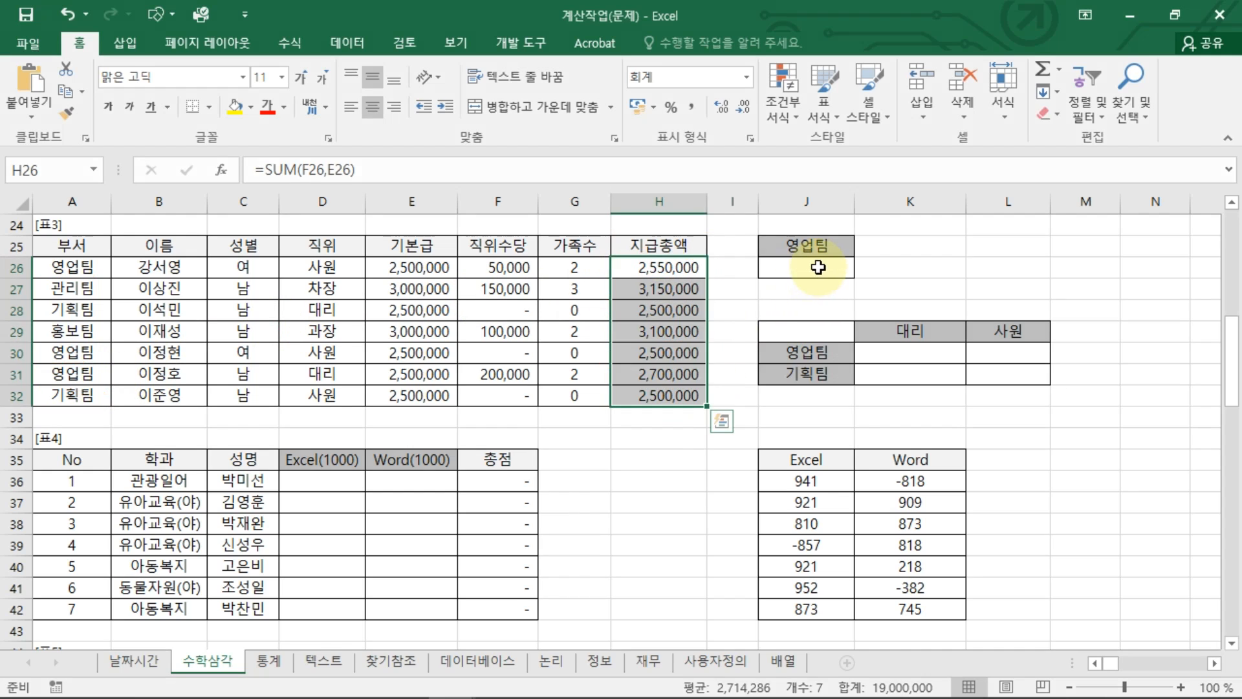
Draft a SUMIF formula in J26 with the placeholder arguments 범위, "조건" and 더할범위
click(819, 266)
text(=SUMIF()
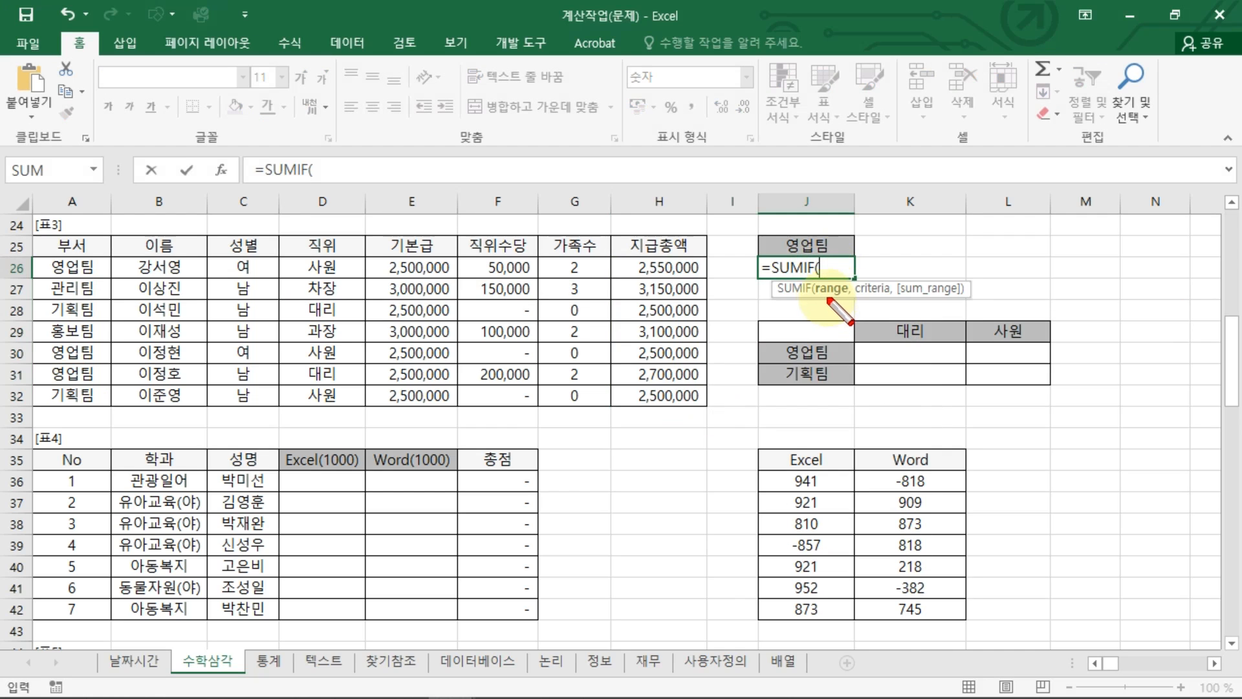
drag(822, 293, 980, 293)
key(Escape)
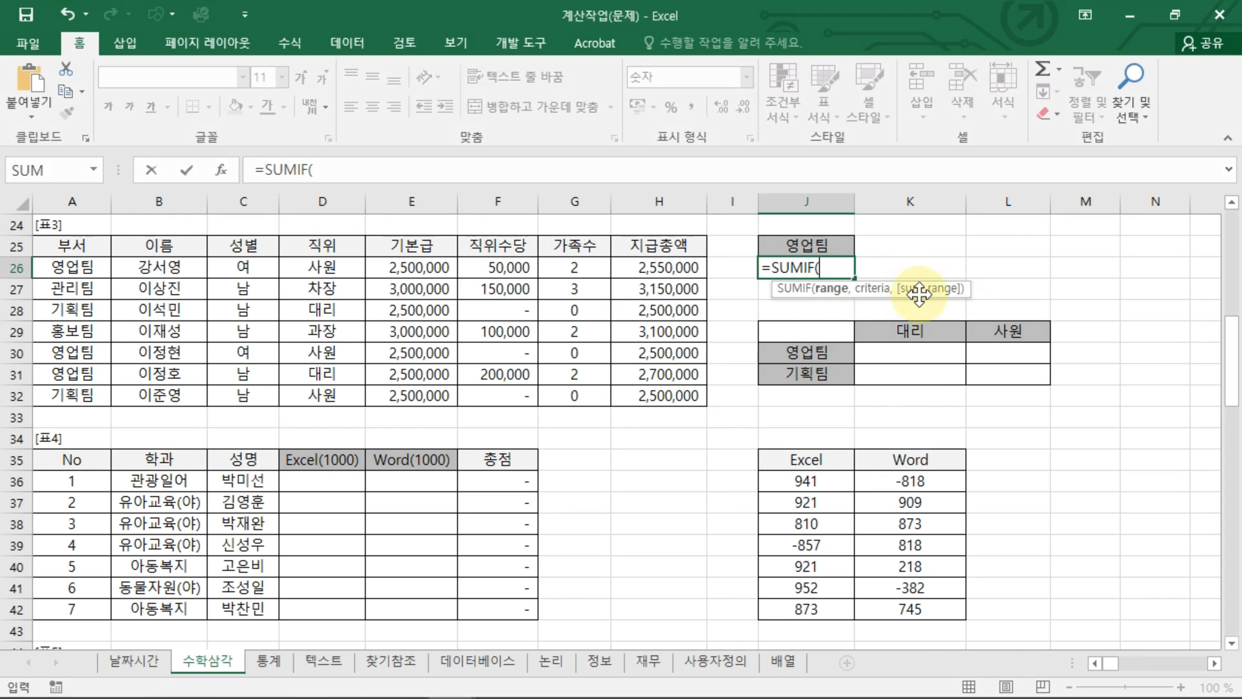
text((범위,"조건",더할범위)
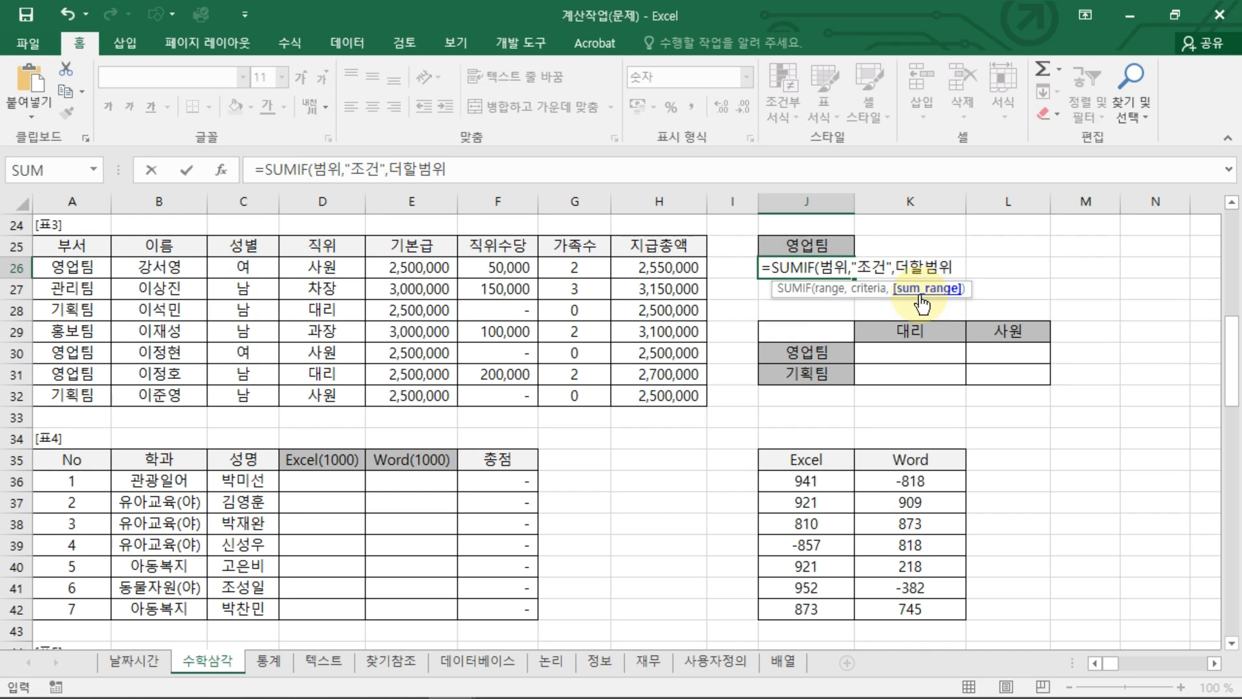
key(ctrl+alt+d)
drag(819, 300, 964, 297)
key(Escape)
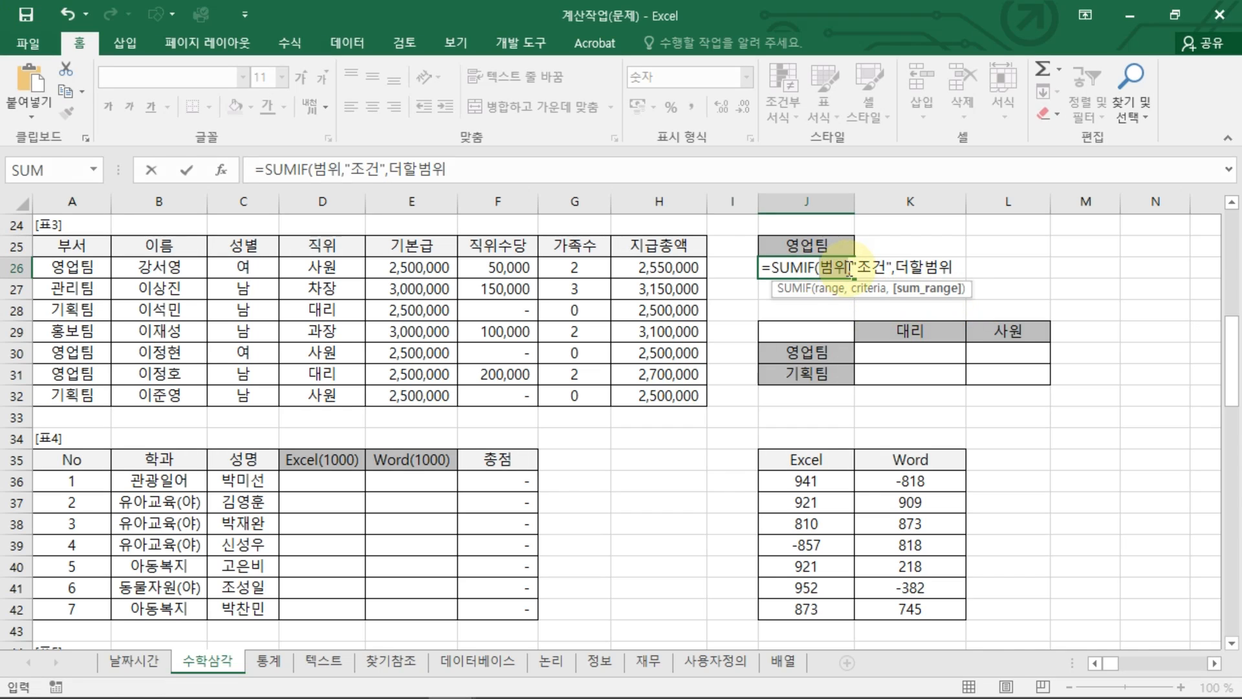
Replace the SUMIF placeholders in J26 with range A26:A32, criterion "영업팀" and sum range H26:H32
double_click(841, 267)
drag(76, 272, 75, 396)
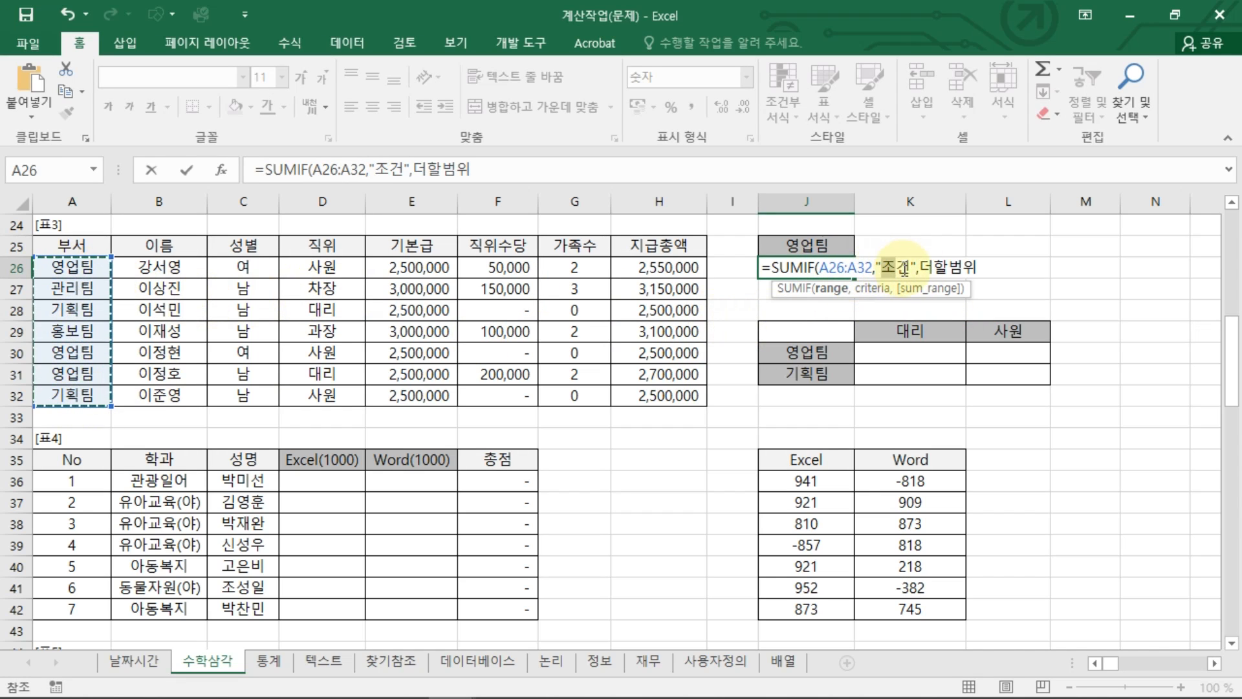
text(영업티)
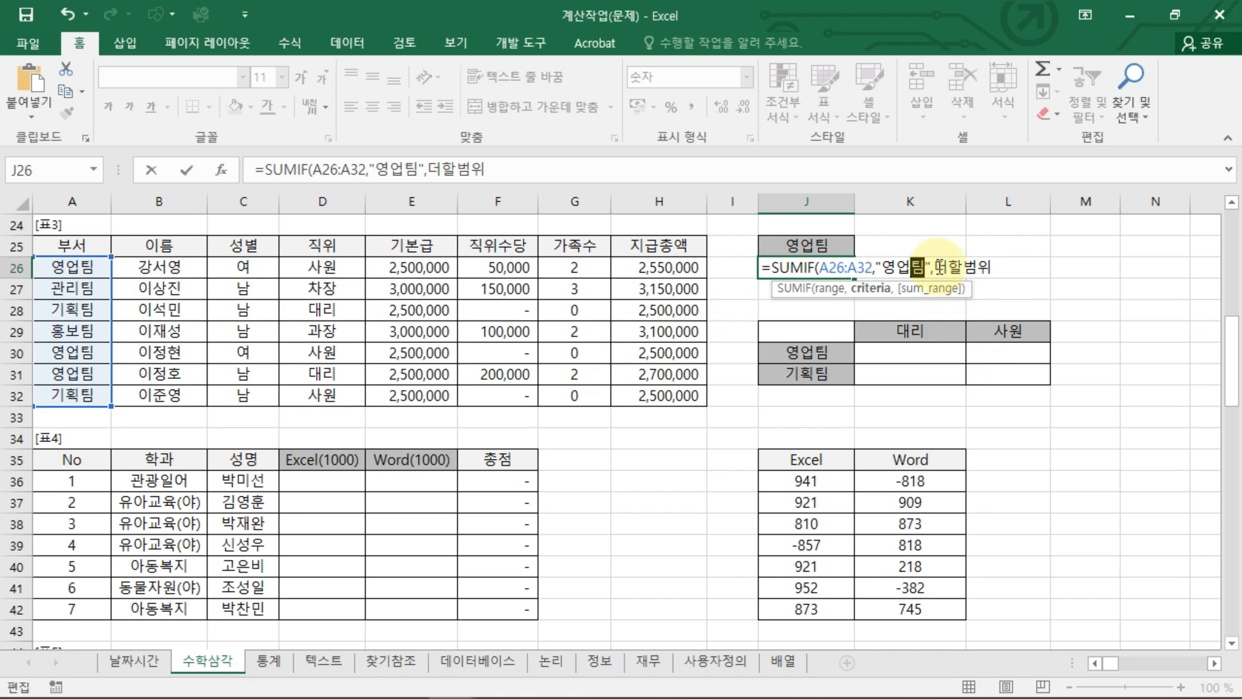
double_click(964, 268)
drag(666, 267, 708, 391)
Examine how the SUMIF arguments in J26 map to the 부서 and 지급총액 columns, and compare the 직위 column as another criteria range
key(ctrl+2)
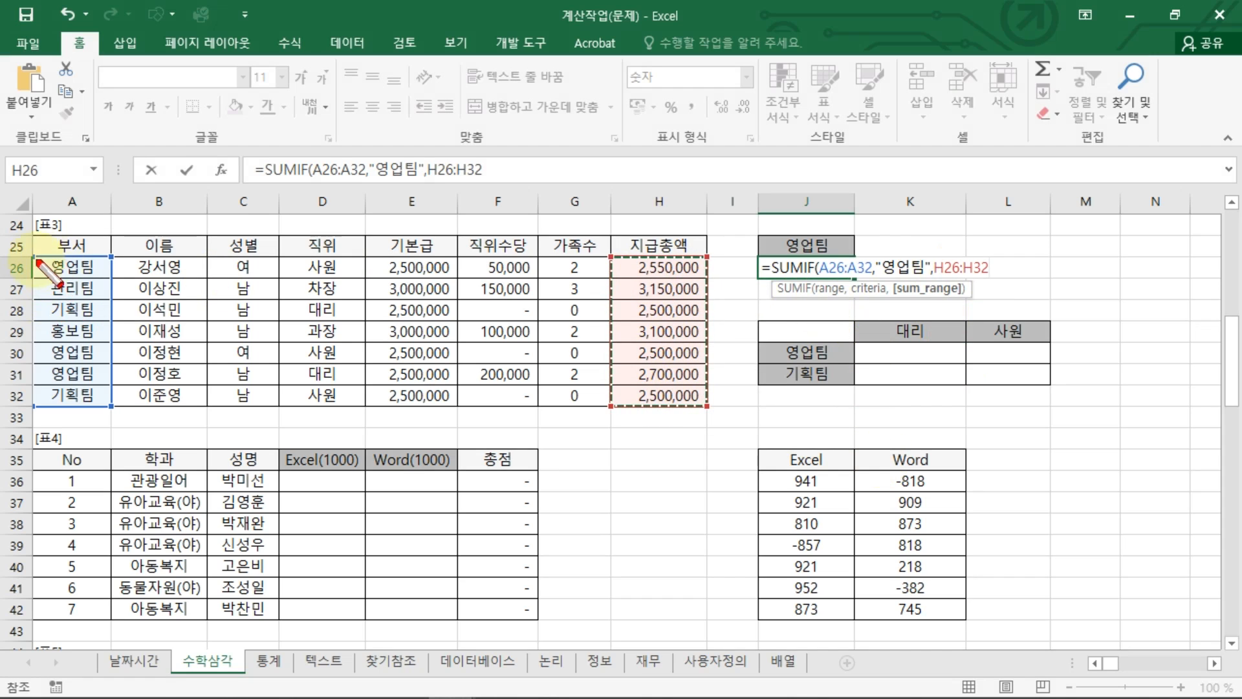
mouse_move(34, 257)
mouse_down()
mouse_move(107, 333)
mouse_move(40, 362)
mouse_move(42, 256)
mouse_up()
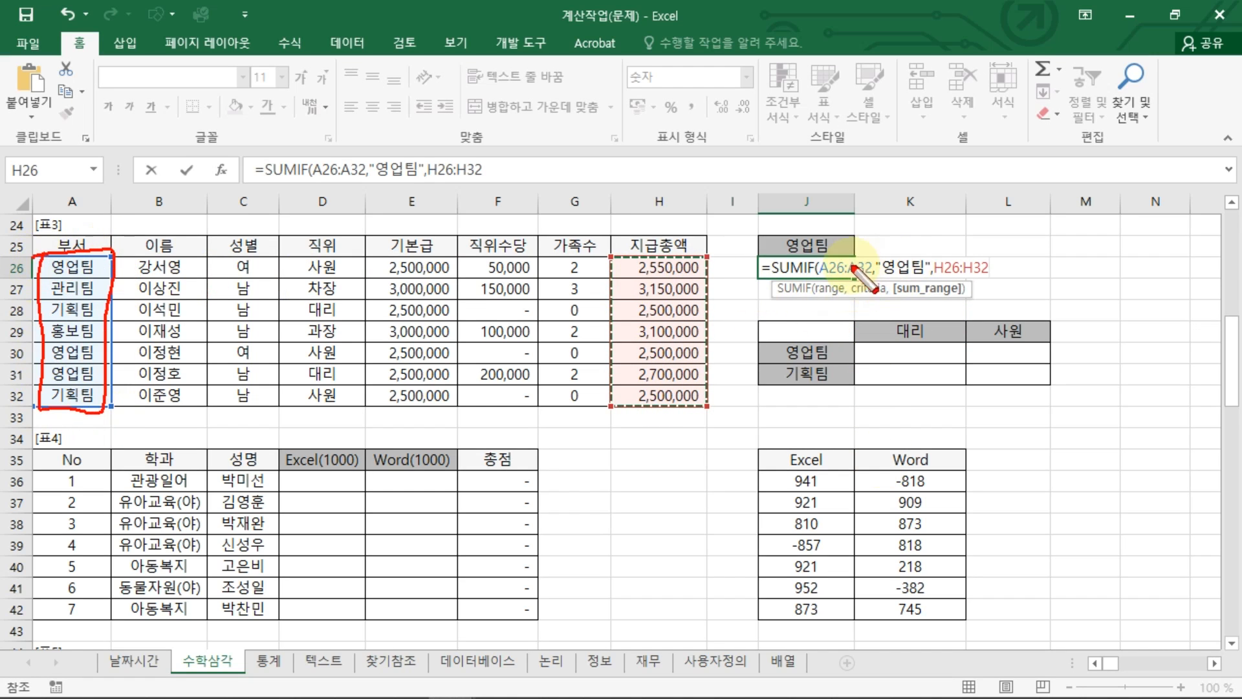
mouse_move(695, 257)
mouse_down()
mouse_move(592, 362)
mouse_move(715, 388)
mouse_move(689, 245)
mouse_up()
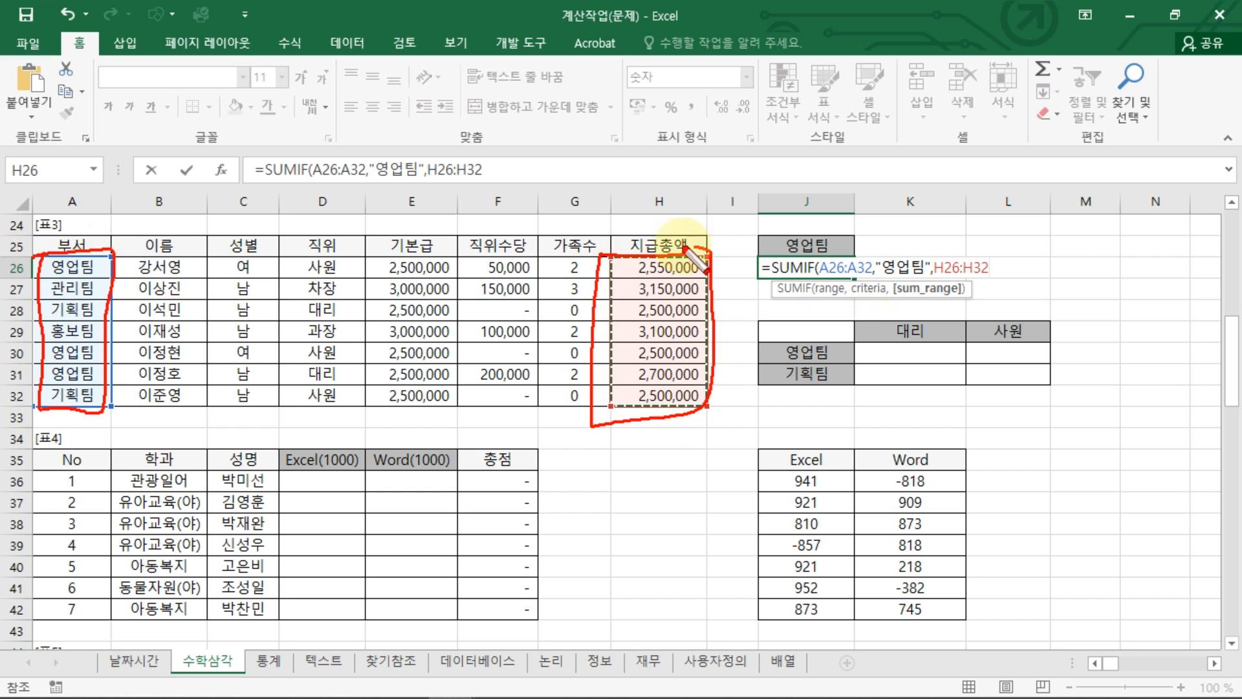
mouse_move(838, 251)
mouse_down()
mouse_move(266, 181)
mouse_move(113, 251)
mouse_up()
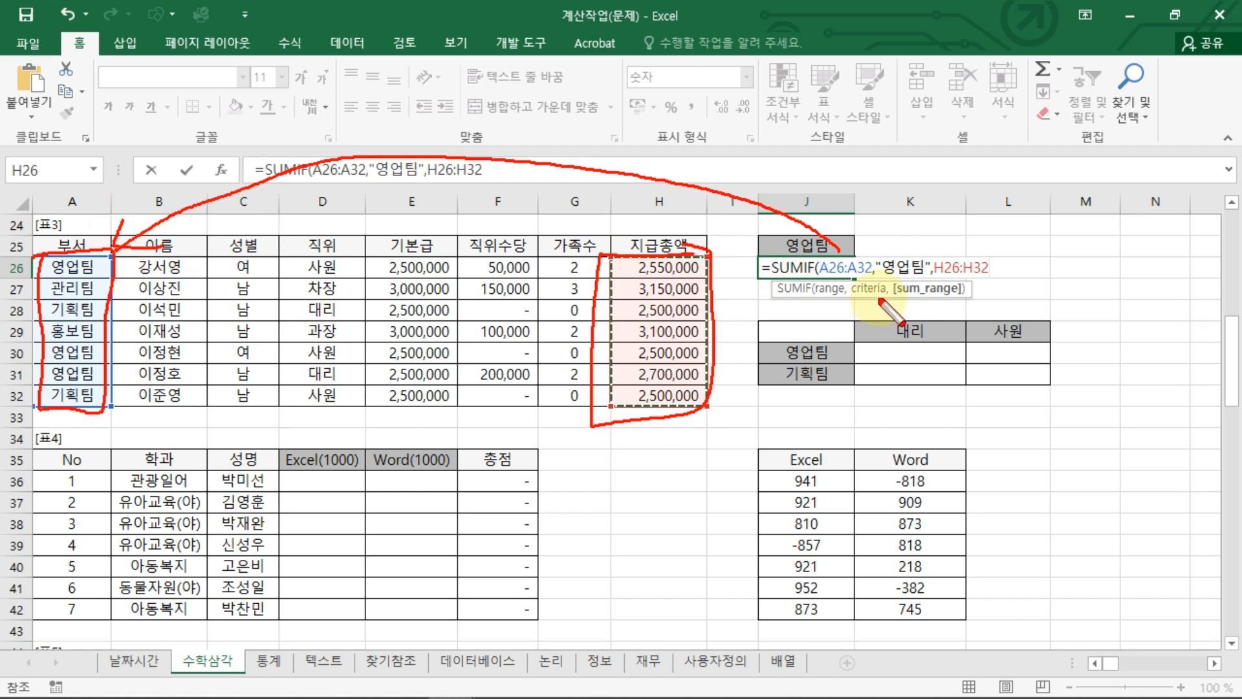
drag(899, 227, 924, 227)
mouse_move(957, 273)
mouse_down()
mouse_move(951, 301)
mouse_move(730, 373)
mouse_move(759, 350)
mouse_up()
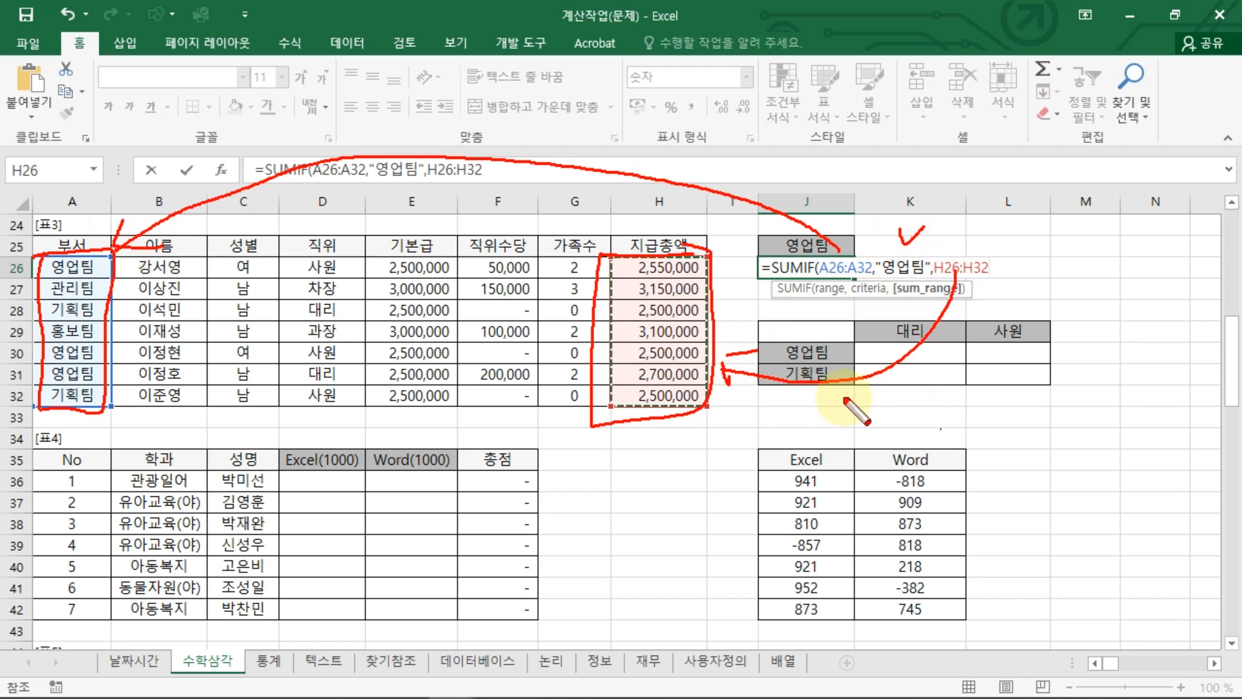
key(e)
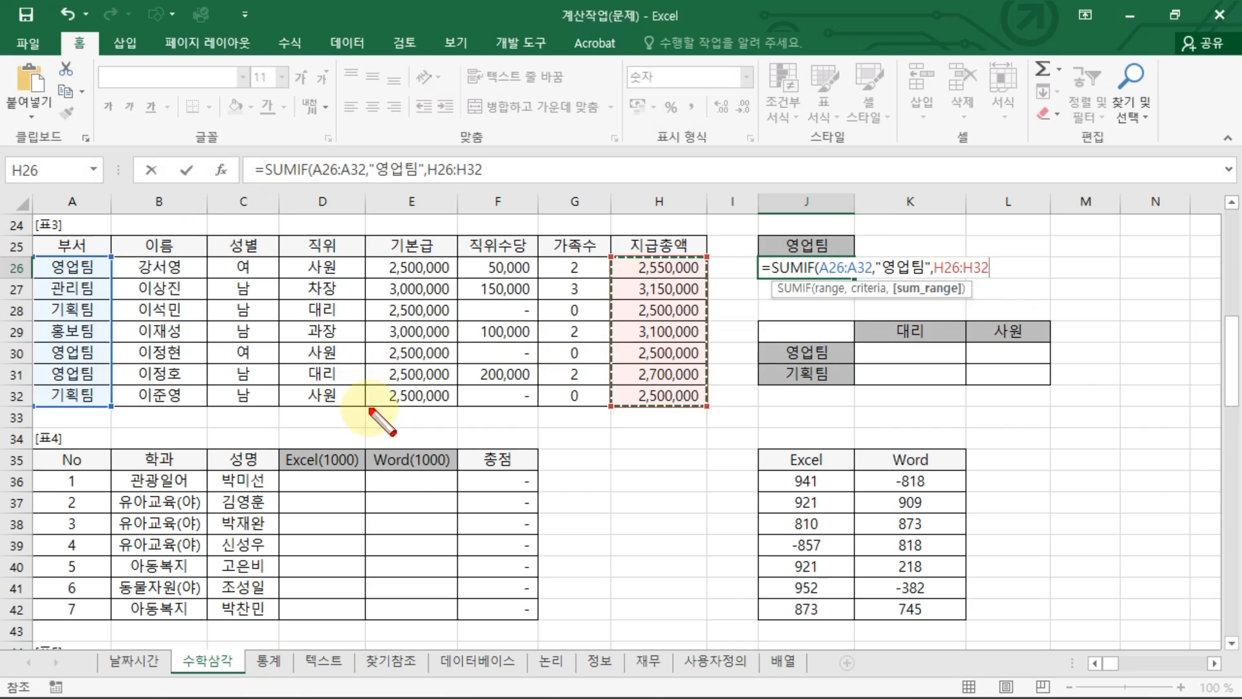
mouse_move(361, 409)
mouse_down()
mouse_move(312, 258)
mouse_move(326, 412)
mouse_up()
drag(299, 252, 300, 270)
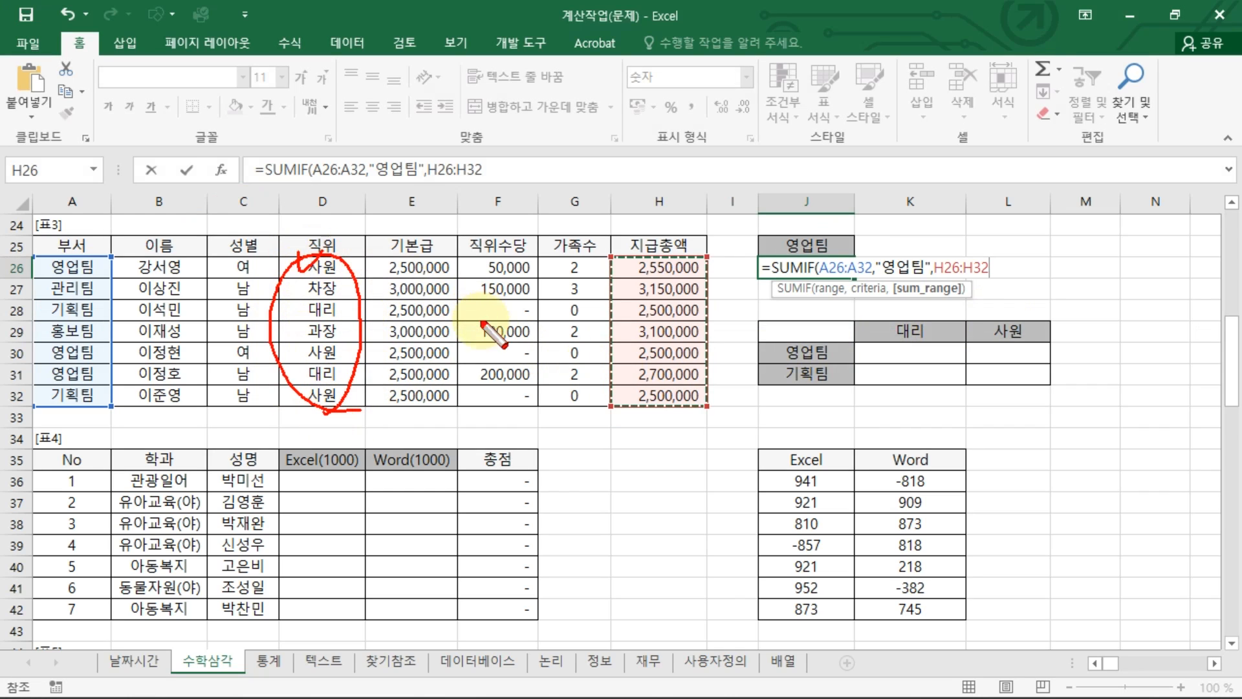
mouse_move(390, 396)
mouse_down()
mouse_move(378, 303)
mouse_move(421, 407)
mouse_up()
key(e)
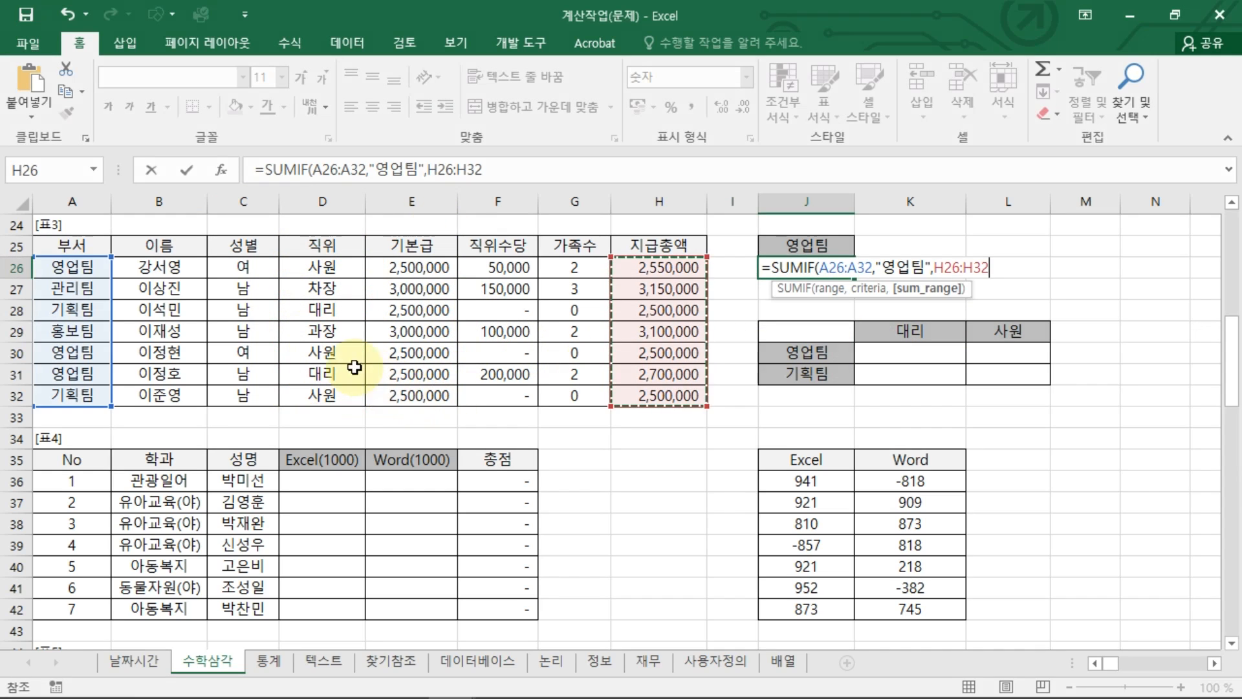
Compare the 성별, 직위수당 and 가족수 columns as possible criteria ranges, and enter the SUMIF formula in J26
mouse_move(255, 414)
mouse_down()
mouse_move(275, 336)
mouse_move(275, 424)
mouse_up()
drag(220, 257, 235, 256)
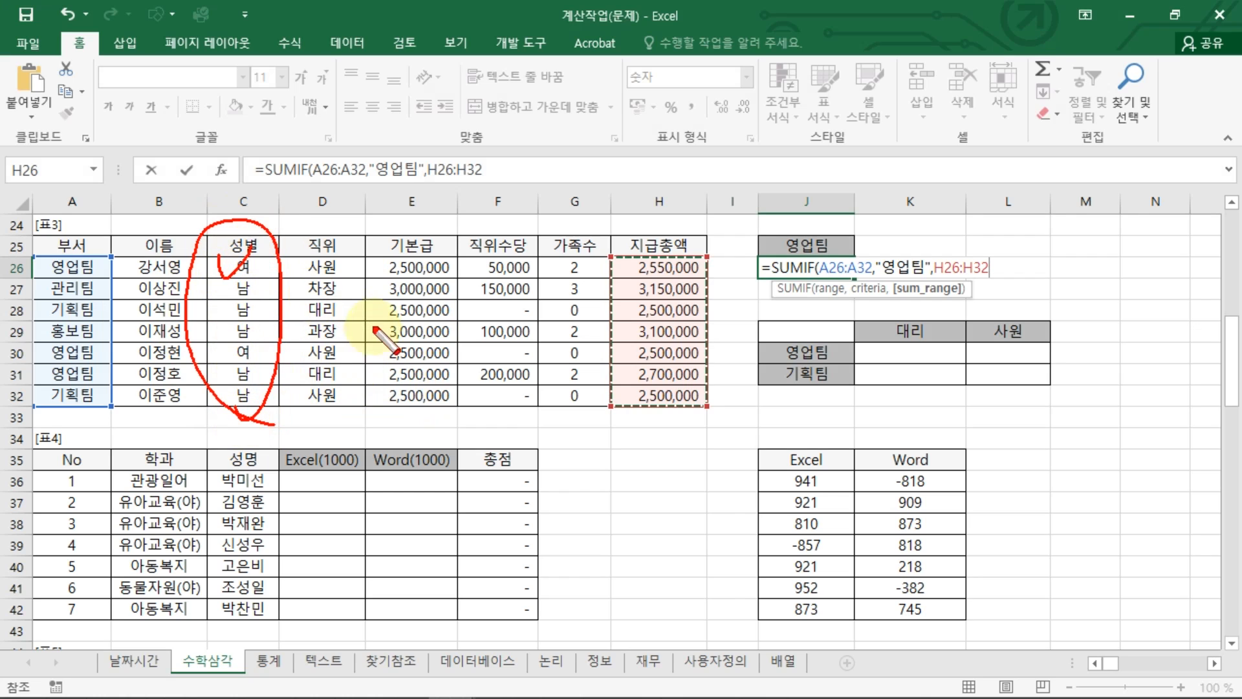
mouse_move(457, 324)
mouse_down()
mouse_move(484, 377)
mouse_move(547, 396)
mouse_up()
mouse_move(468, 275)
mouse_down()
mouse_move(532, 409)
mouse_move(616, 353)
mouse_move(570, 384)
mouse_up()
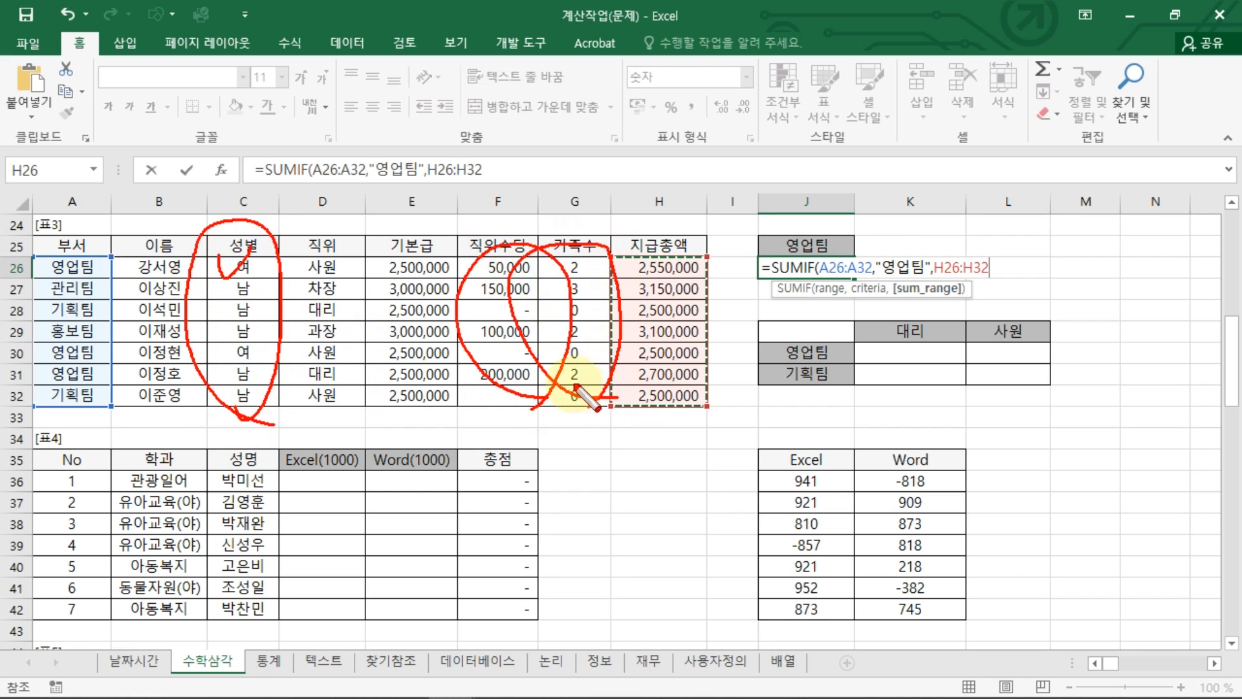
key(Escape)
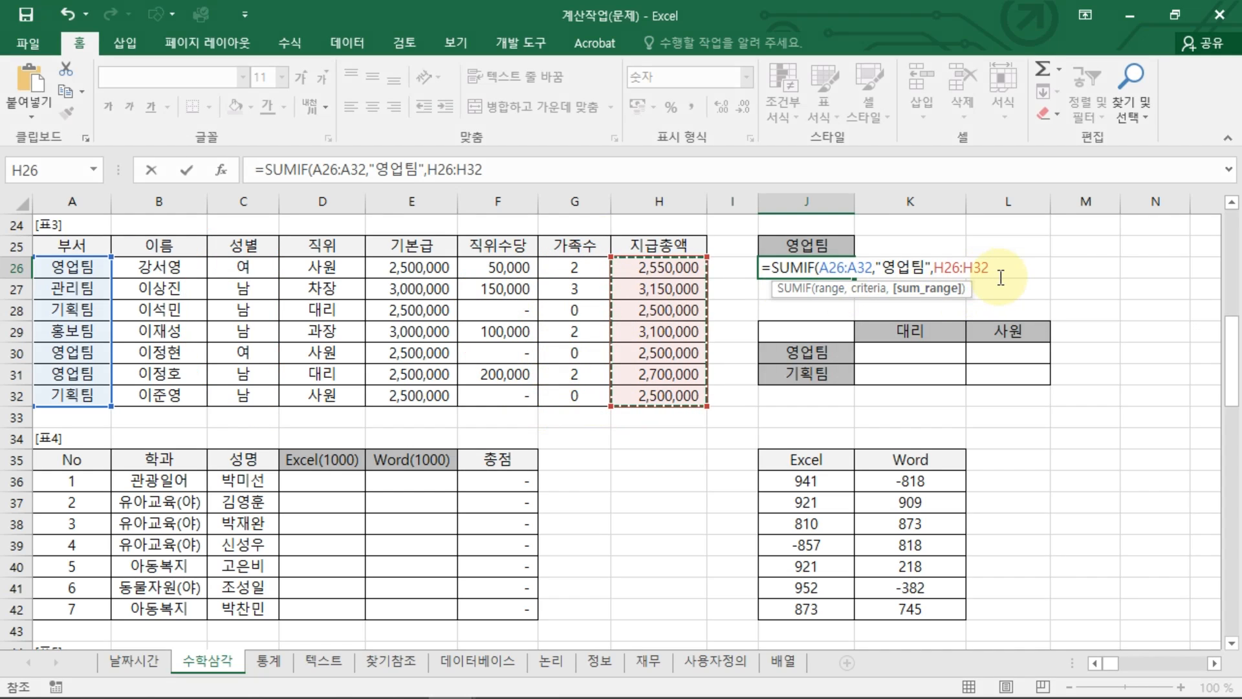
key(Return)
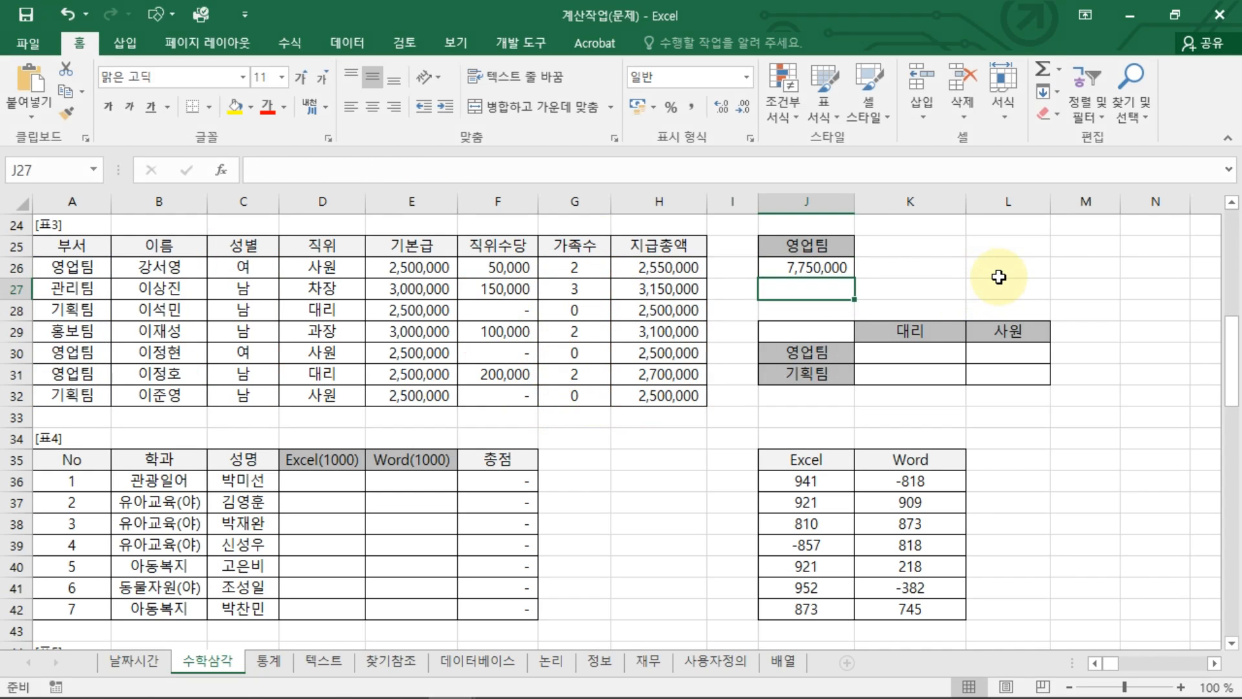
click(825, 267)
Start a SUMIFS formula in K30 with the 지급총액 cells H26:H32 as the sum range
click(914, 353)
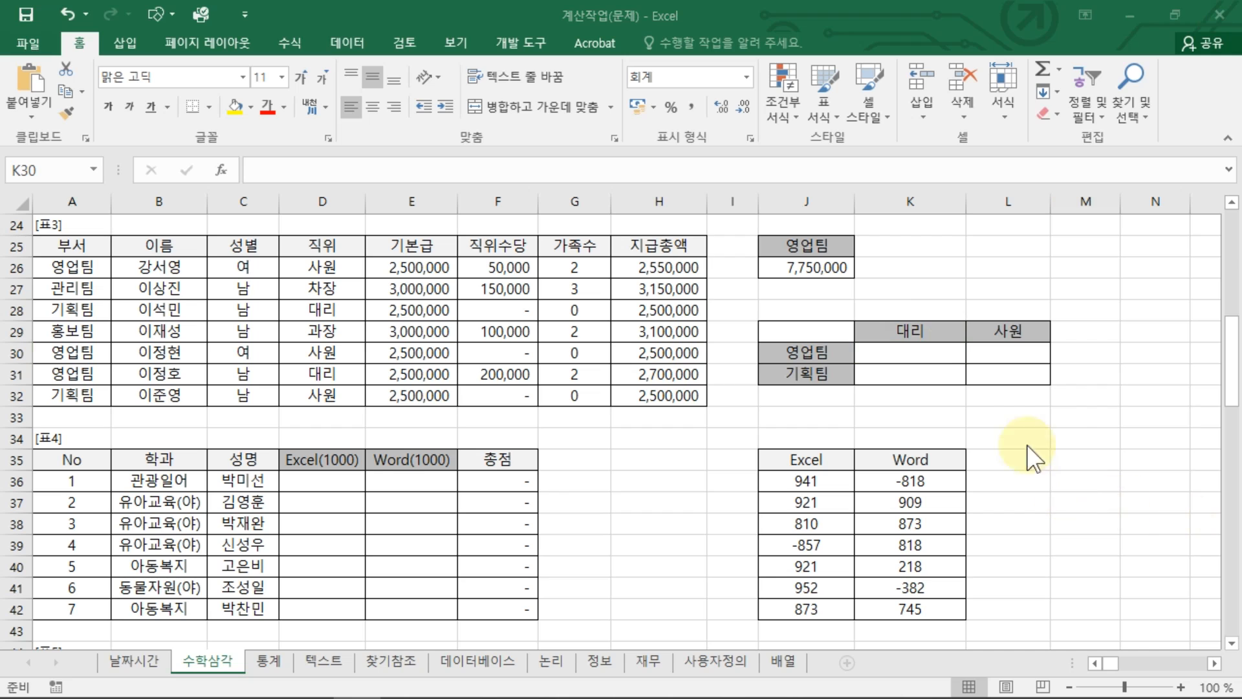
click(924, 361)
text(=)
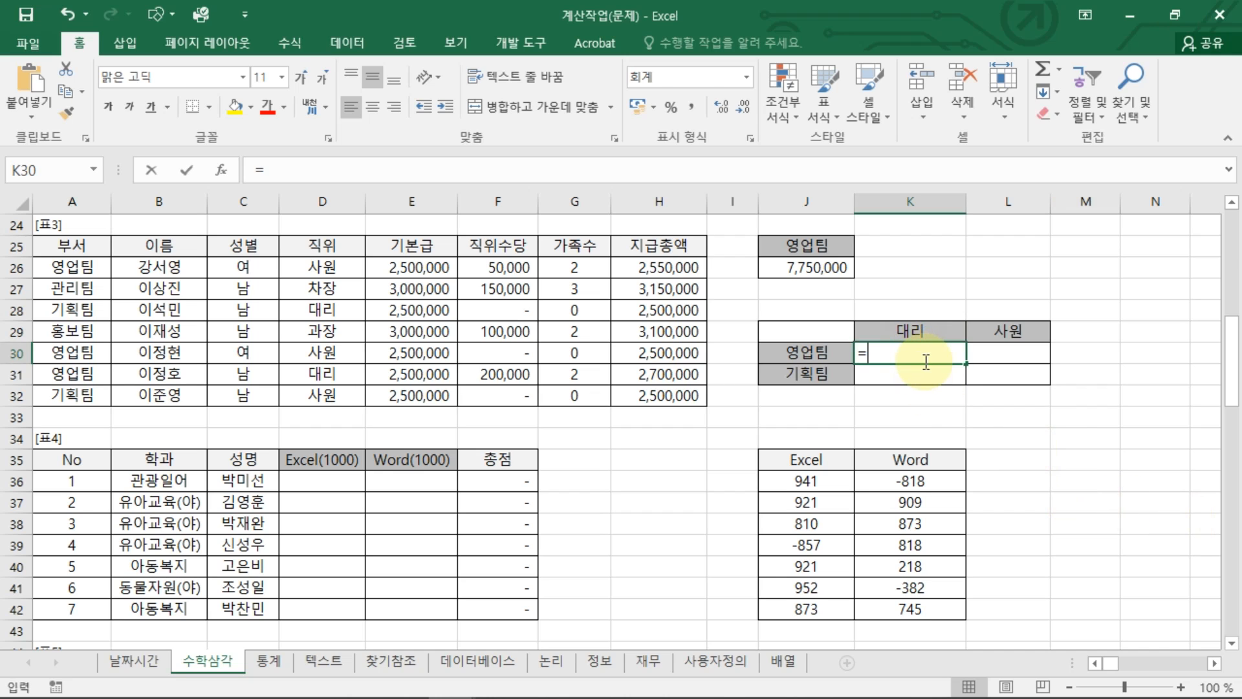
text(ㄴSU)
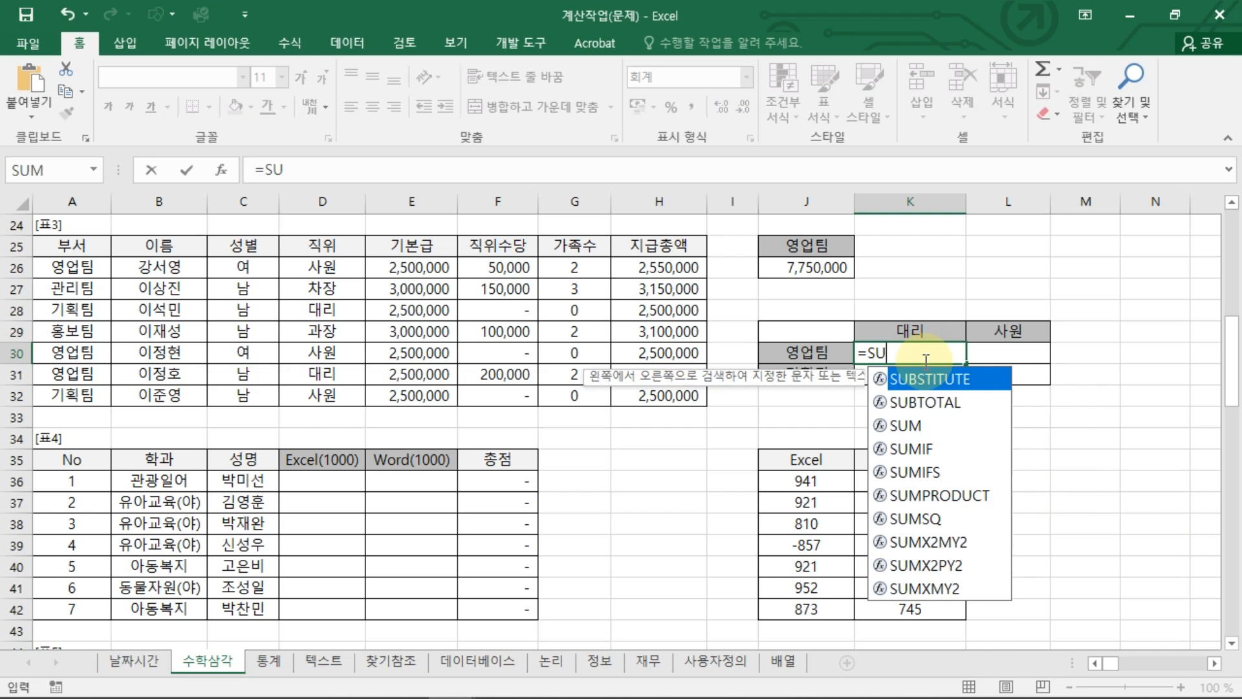
text(MIFS()
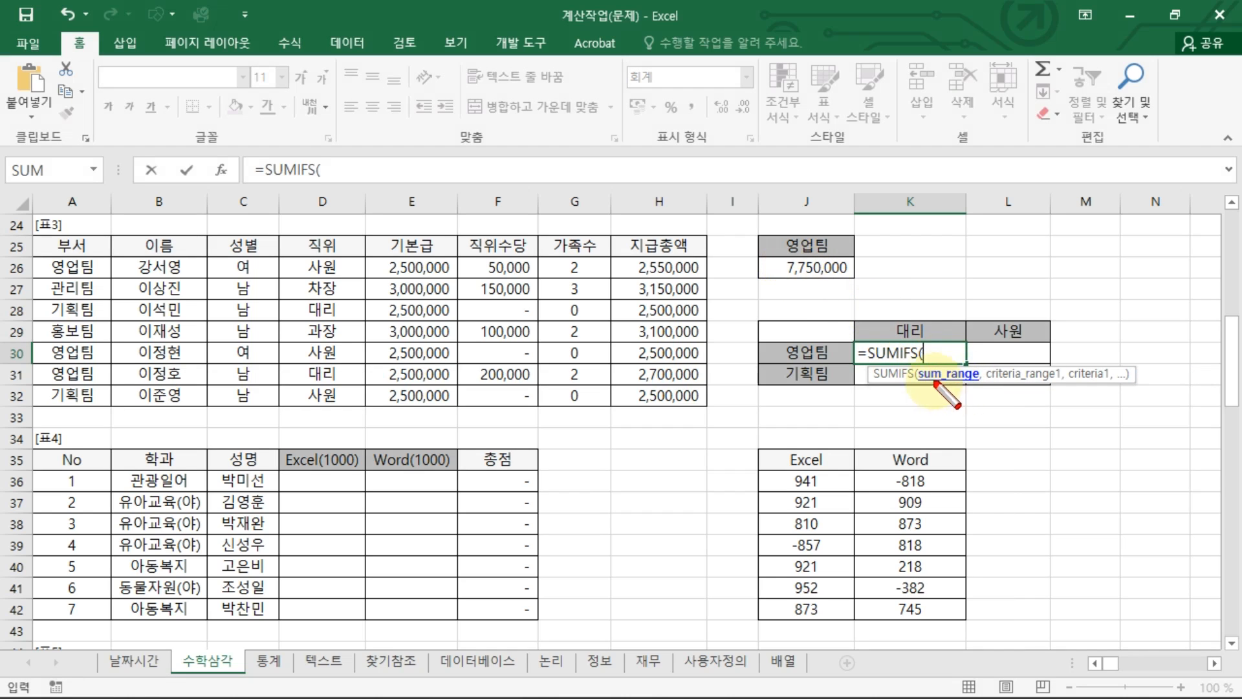
mouse_move(925, 382)
mouse_down()
mouse_move(982, 383)
mouse_move(919, 367)
mouse_move(969, 387)
mouse_up()
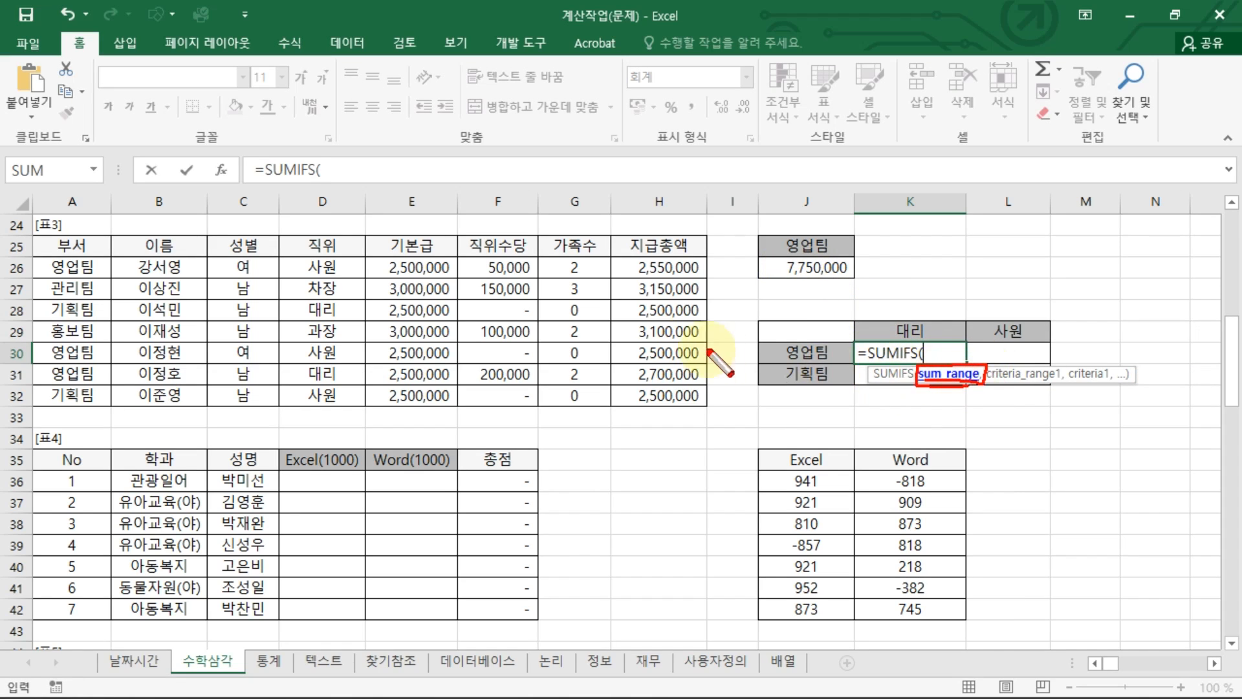
key(Escape)
drag(681, 267, 685, 394)
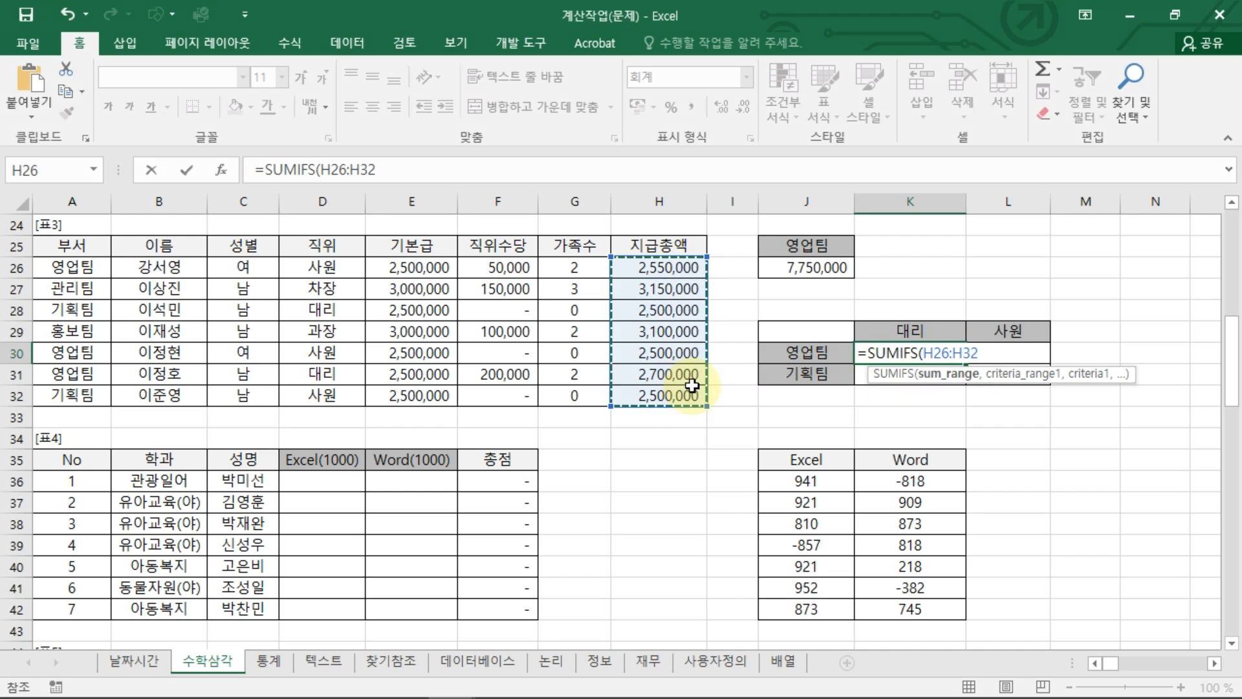
key(F8)
text(,)
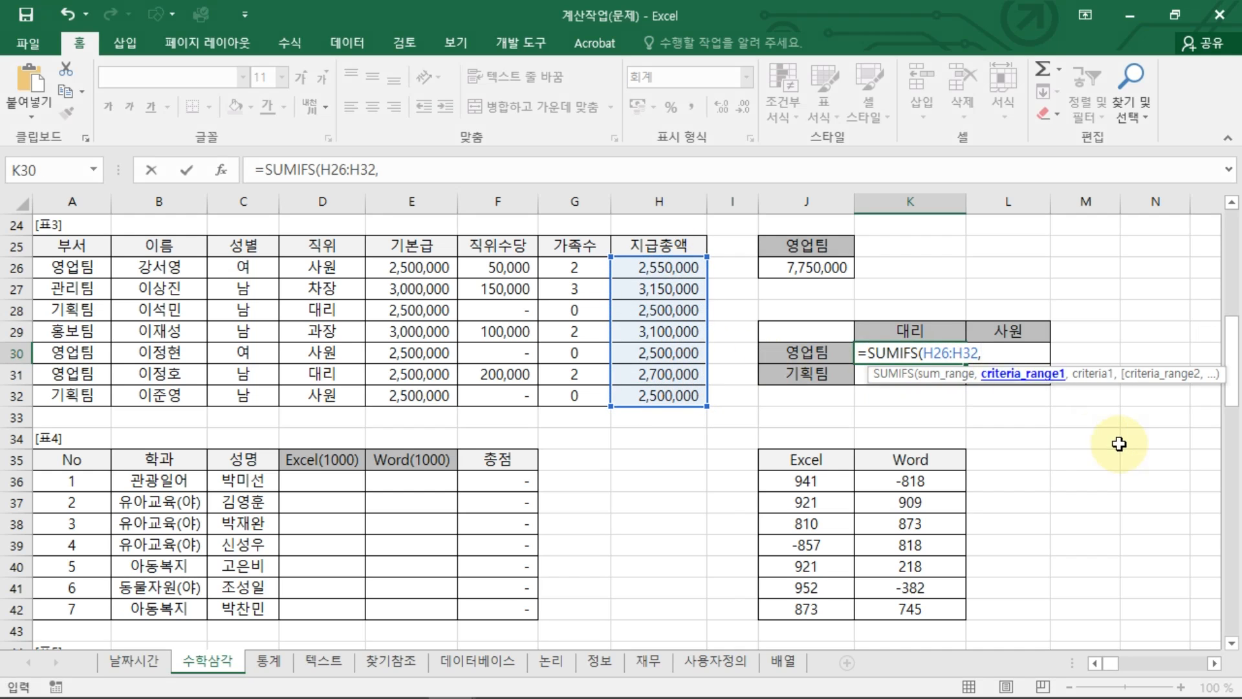
Add the 부서 cells A26:A32 as the first criteria range in K30, with J30 as its criterion
mouse_move(985, 386)
mouse_down()
mouse_move(1210, 390)
mouse_move(988, 359)
mouse_move(1021, 392)
mouse_move(1199, 382)
mouse_up()
key(Escape)
click(1004, 354)
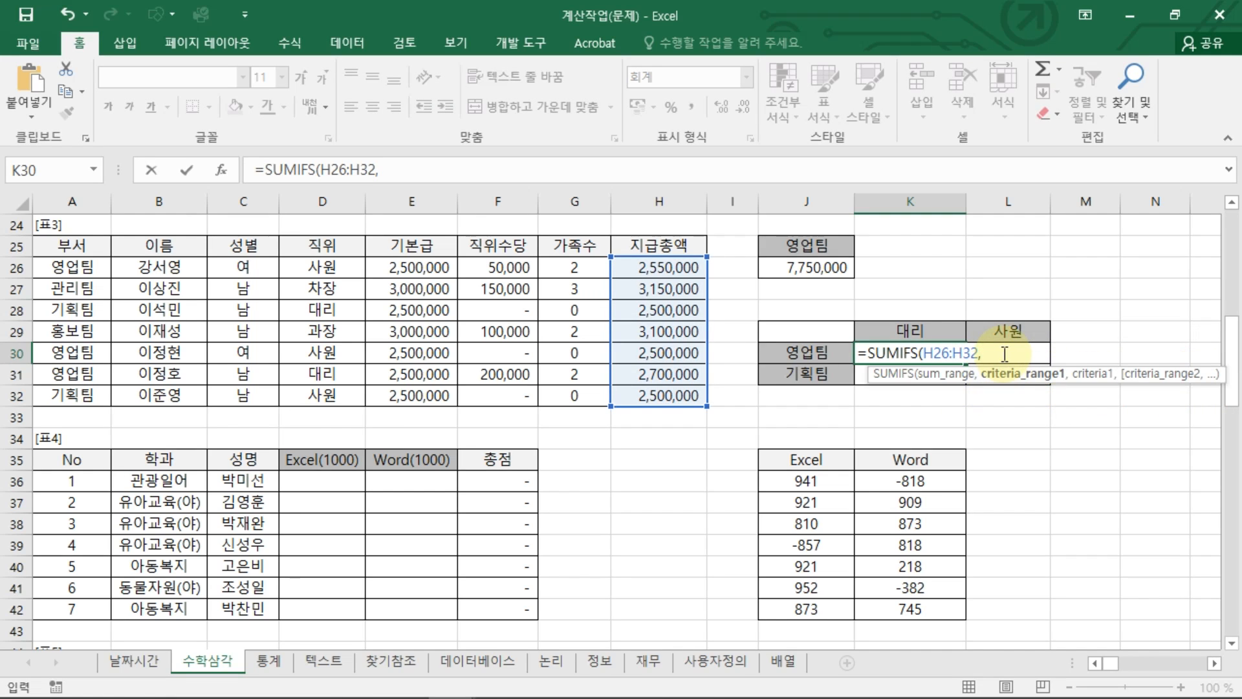
drag(76, 267, 83, 381)
text(,)
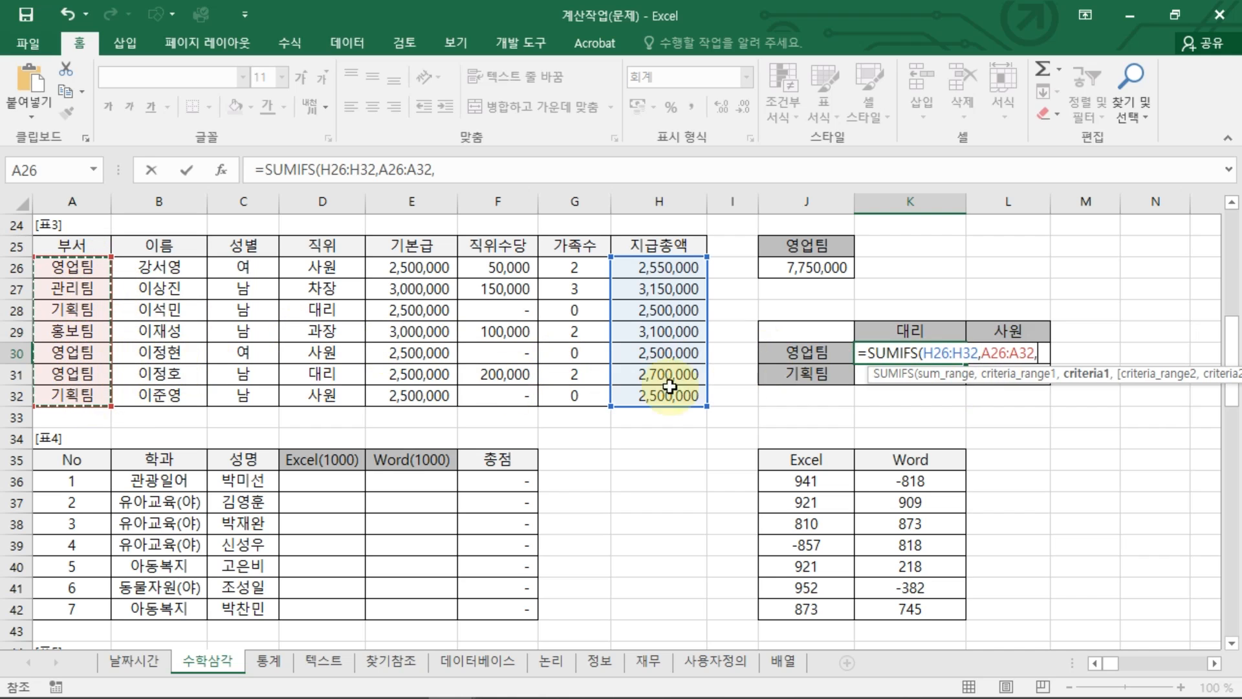
click(797, 353)
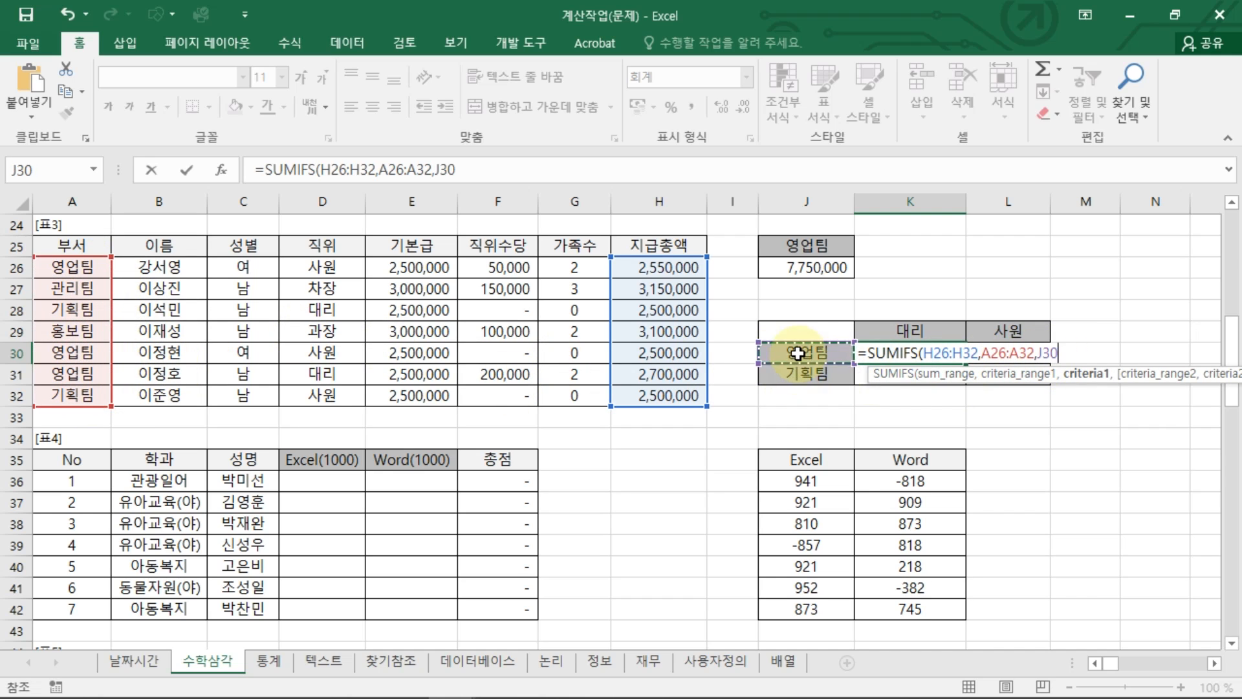
text(,)
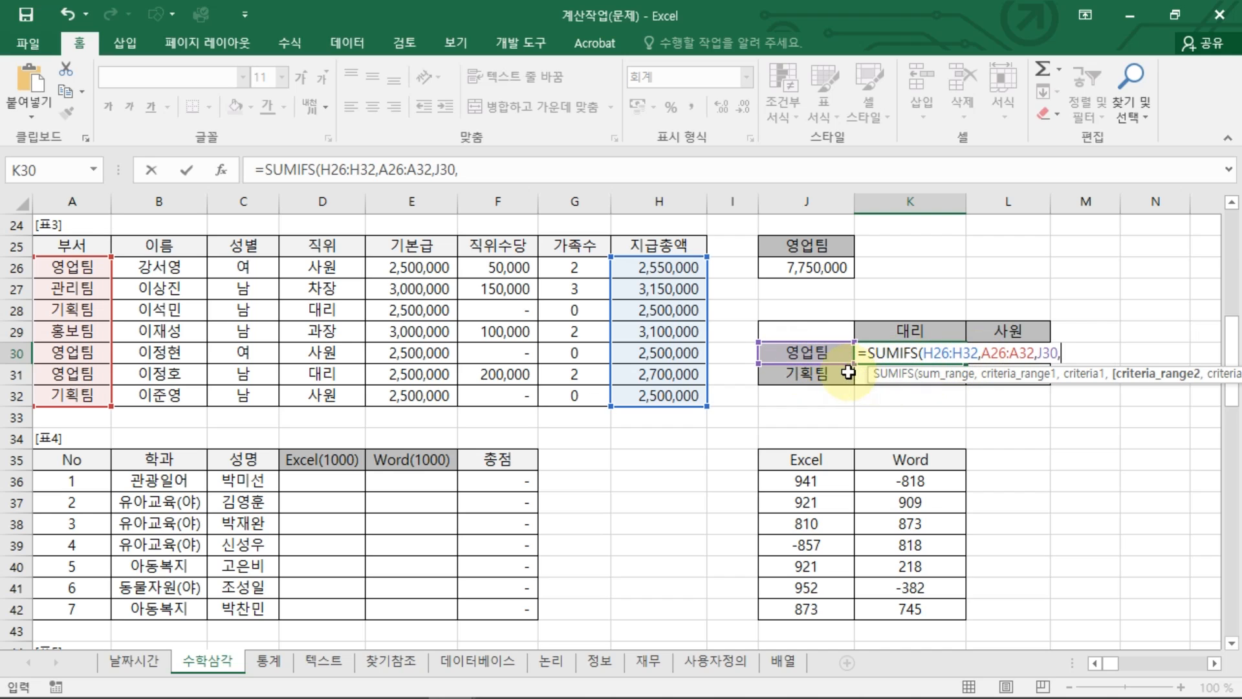
drag(344, 271, 324, 395)
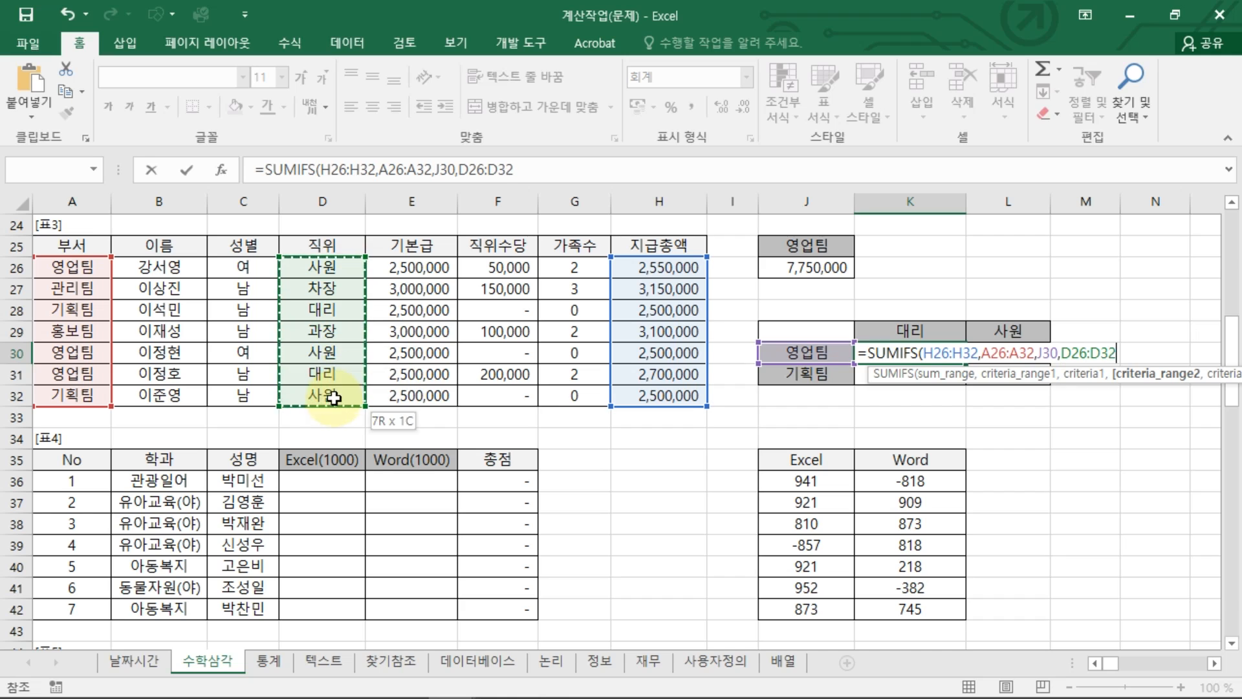
click(911, 325)
text(,)
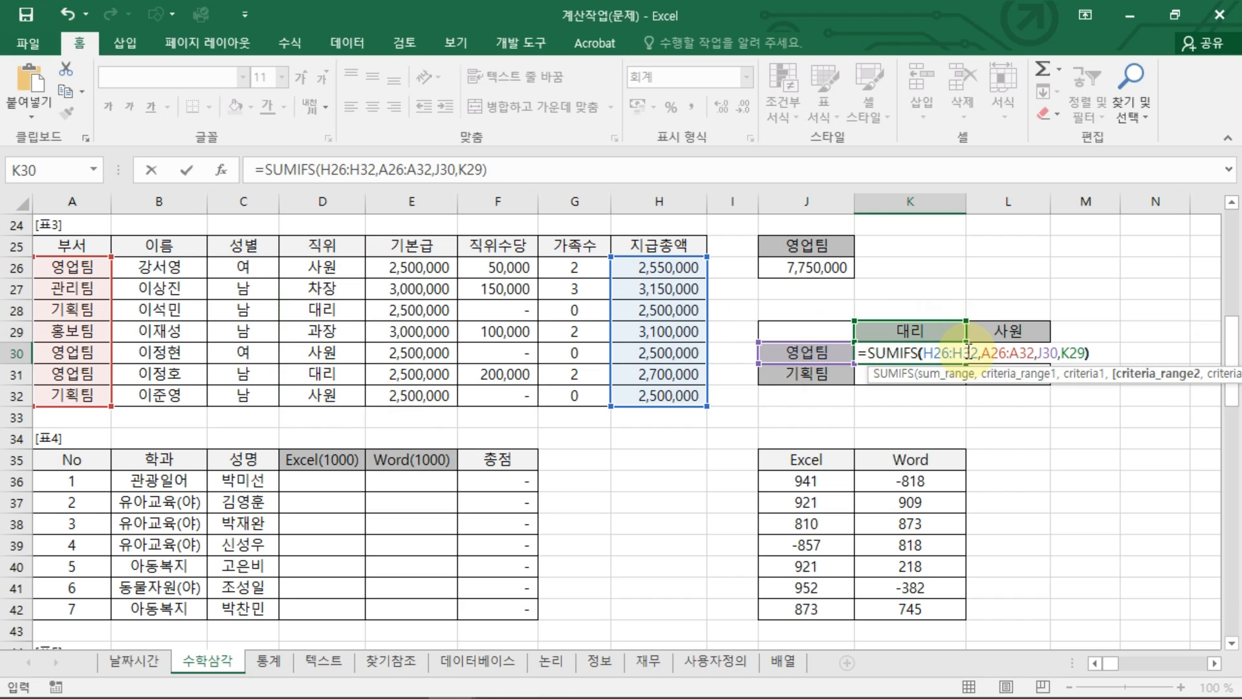
key(Return)
key(Return)
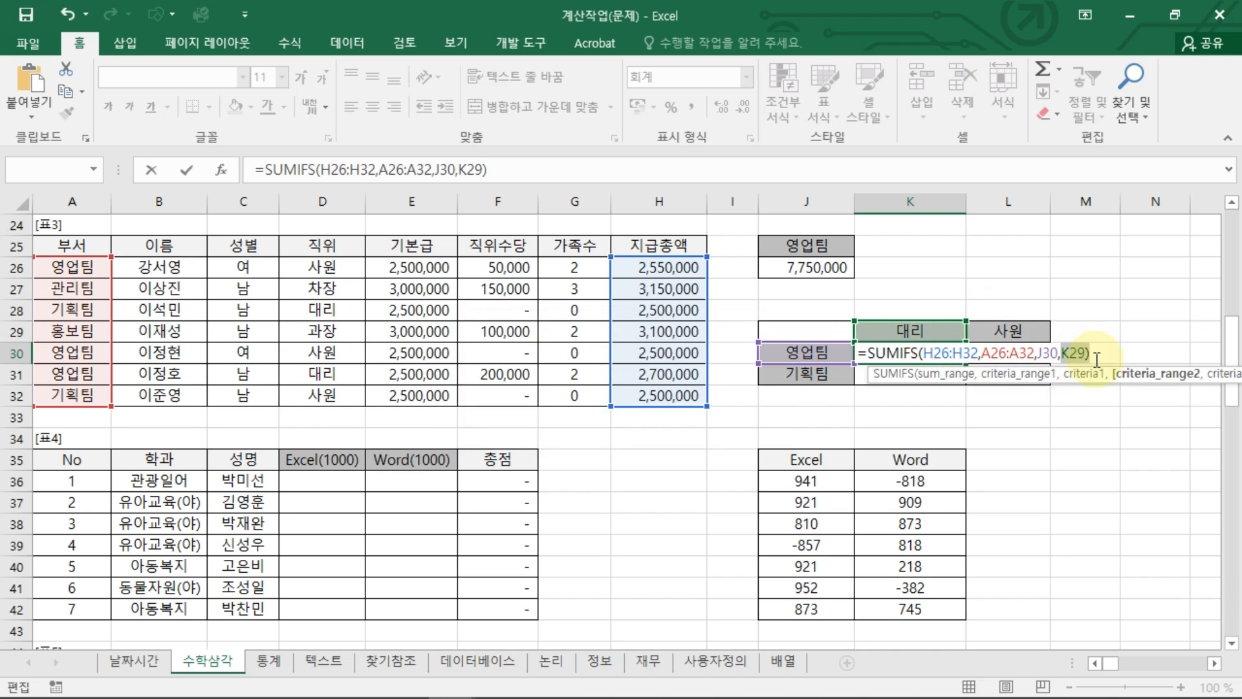
key(BackSpace)
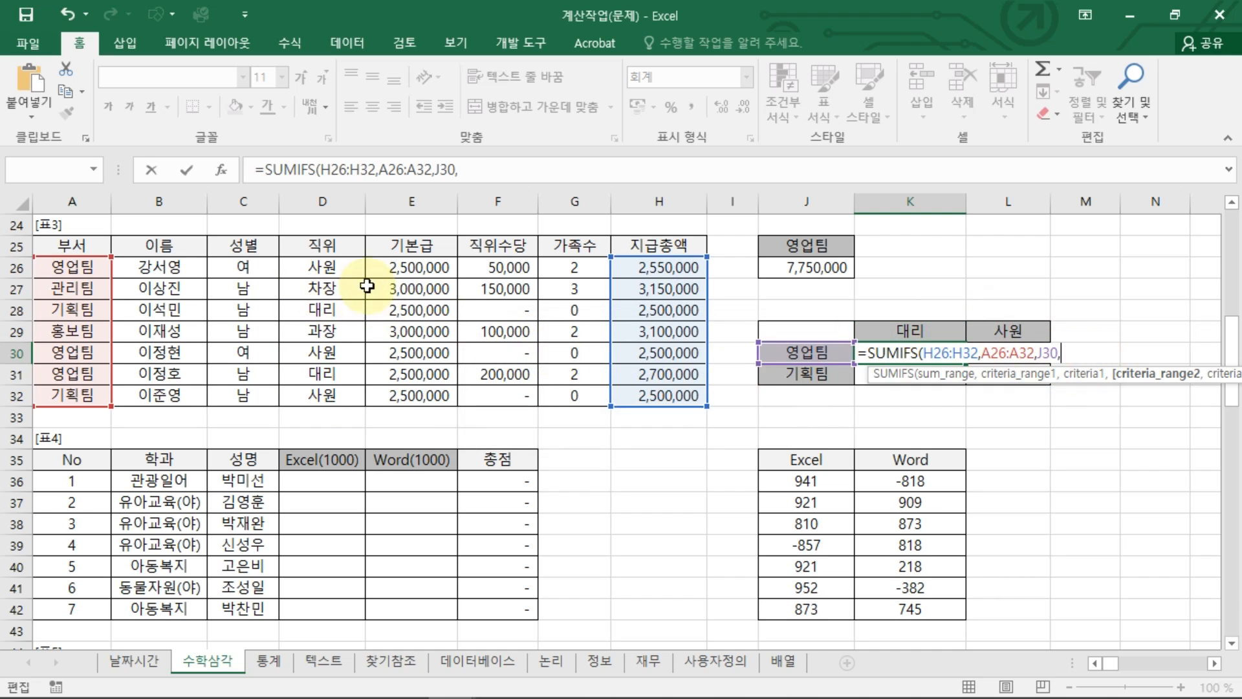
Complete the SUMIFS formula in K30 with criteria range D26:D32 and criterion K29, and fill it through L31
drag(329, 266, 338, 392)
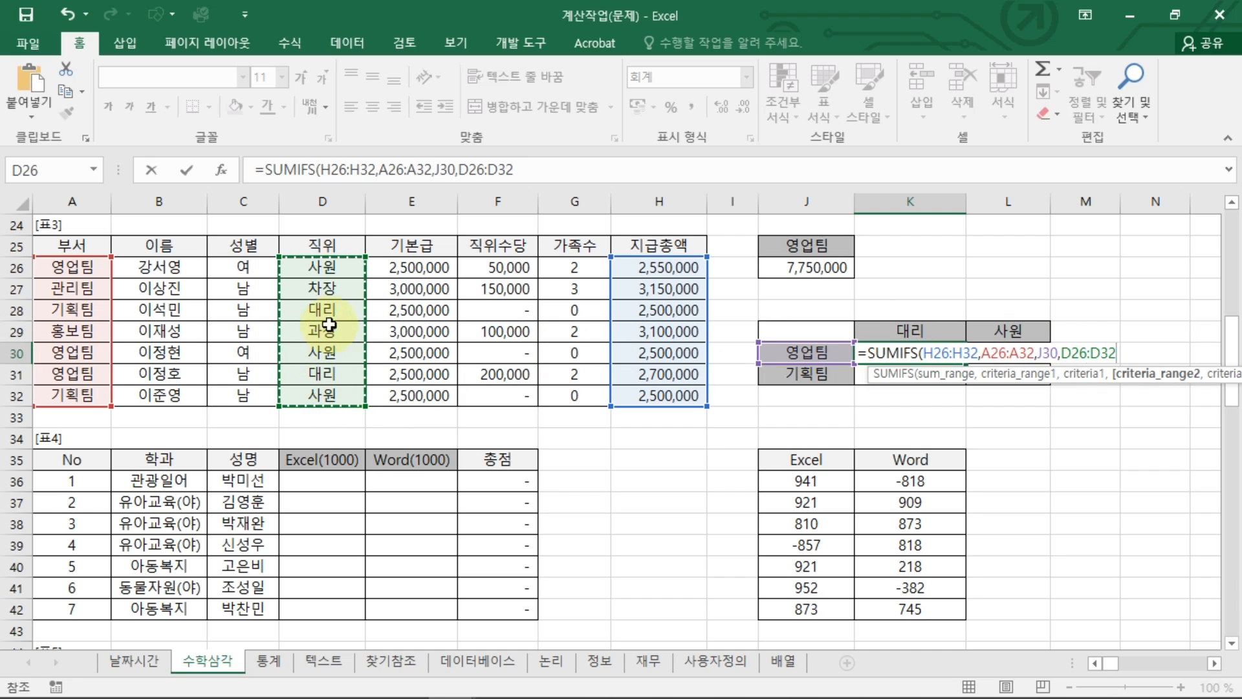
text(,)
click(909, 330)
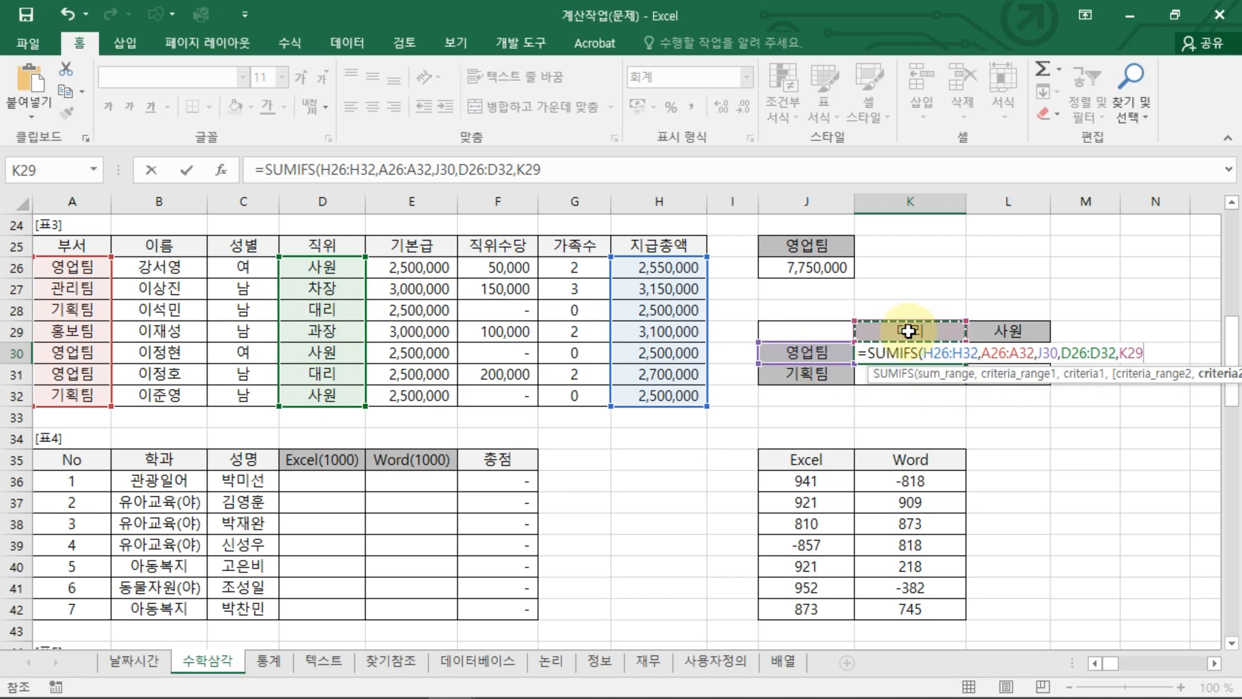
key(Return)
click(942, 354)
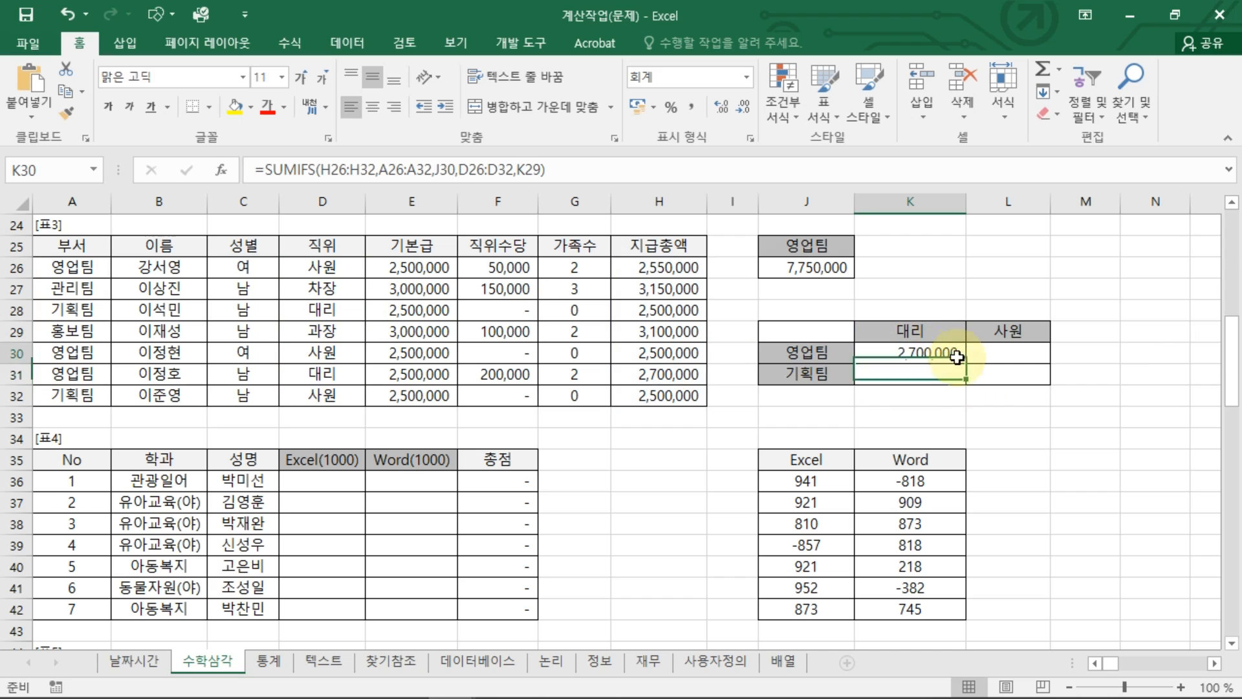
drag(966, 364, 1048, 387)
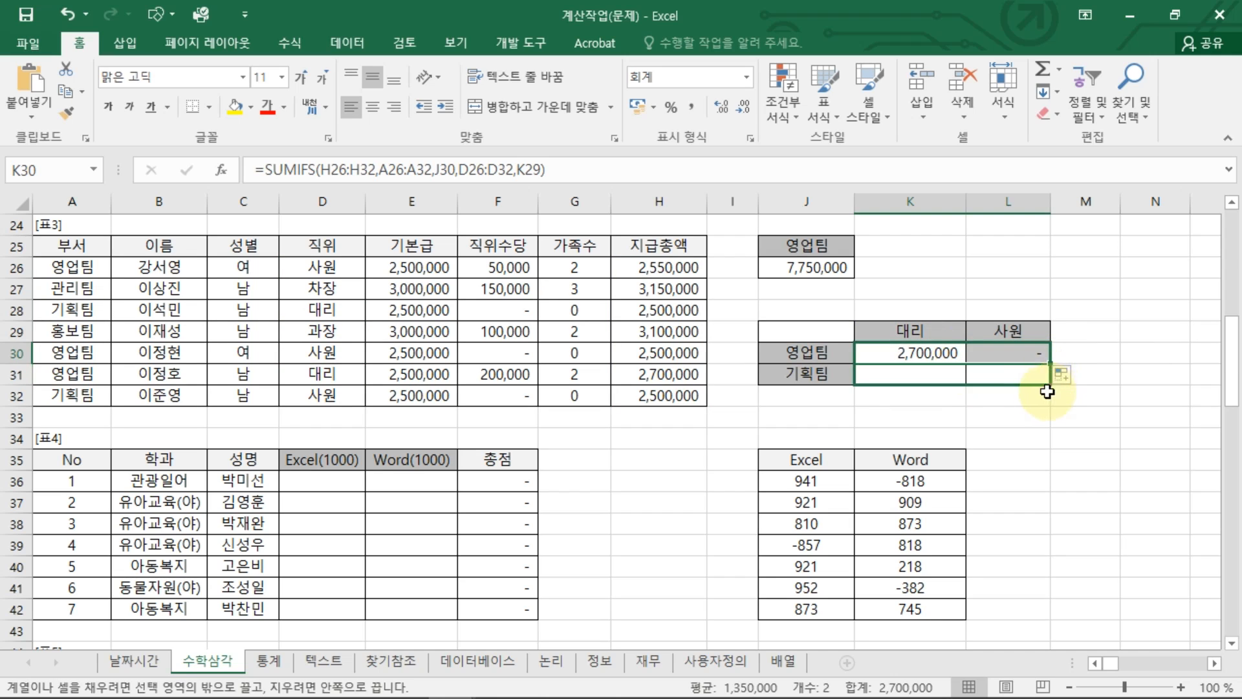
Examine which table columns and header cells the SUMIFS formula in K30 references
double_click(931, 353)
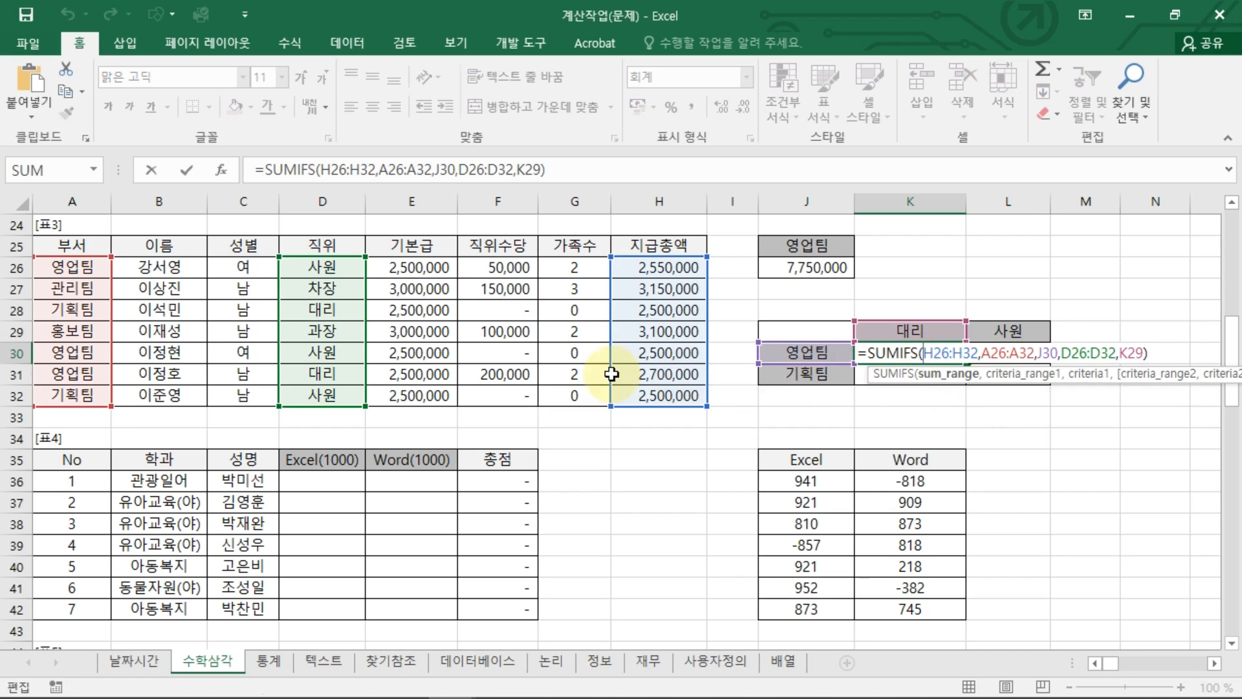
mouse_move(97, 408)
mouse_down()
mouse_move(158, 291)
mouse_move(113, 424)
mouse_up()
mouse_move(304, 389)
mouse_down()
mouse_move(362, 323)
mouse_move(340, 401)
mouse_up()
mouse_move(639, 414)
mouse_down()
mouse_move(712, 362)
mouse_move(691, 396)
mouse_up()
mouse_move(809, 379)
mouse_down()
mouse_move(782, 336)
mouse_move(822, 372)
mouse_up()
mouse_move(896, 343)
mouse_down()
mouse_move(905, 317)
mouse_move(939, 381)
mouse_up()
key(Escape)
key(Escape)
Examine the copied SUMIFS formula in L30, comparing its ranges and criteria cells with the intended 부서, 직위 and 지급총액 columns
double_click(1015, 352)
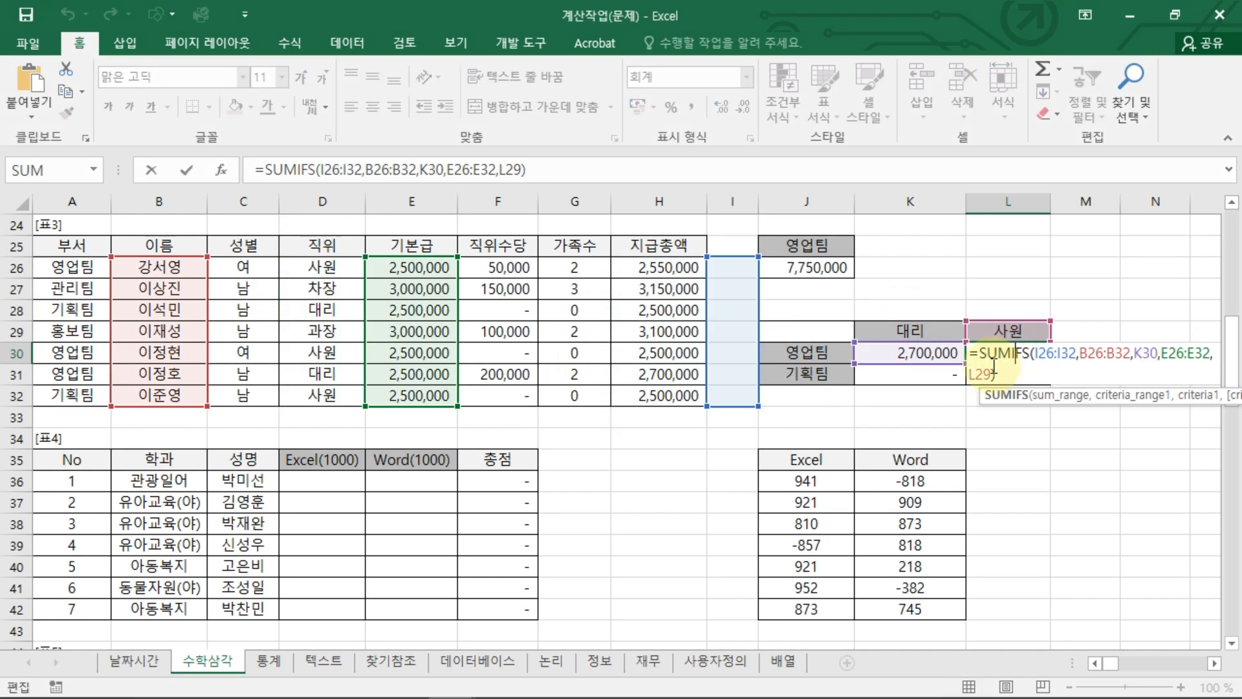
drag(728, 227, 750, 235)
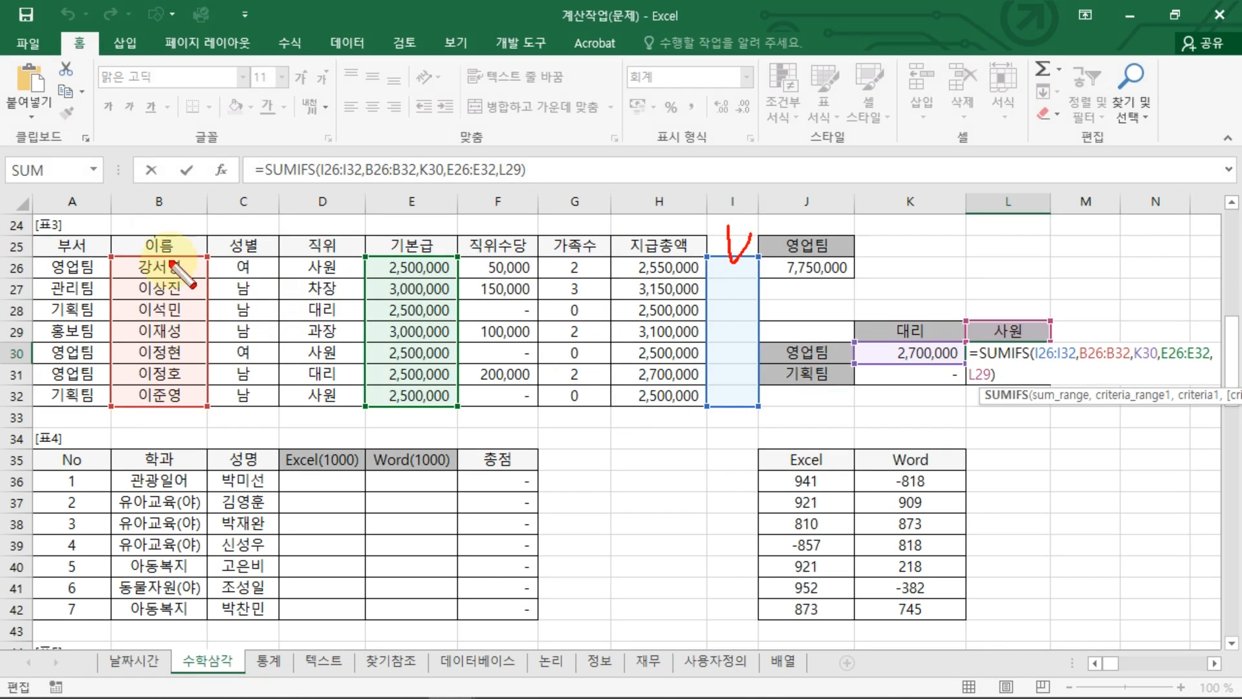
drag(156, 238, 197, 236)
mouse_move(74, 317)
mouse_down()
mouse_move(139, 315)
mouse_move(128, 323)
mouse_up()
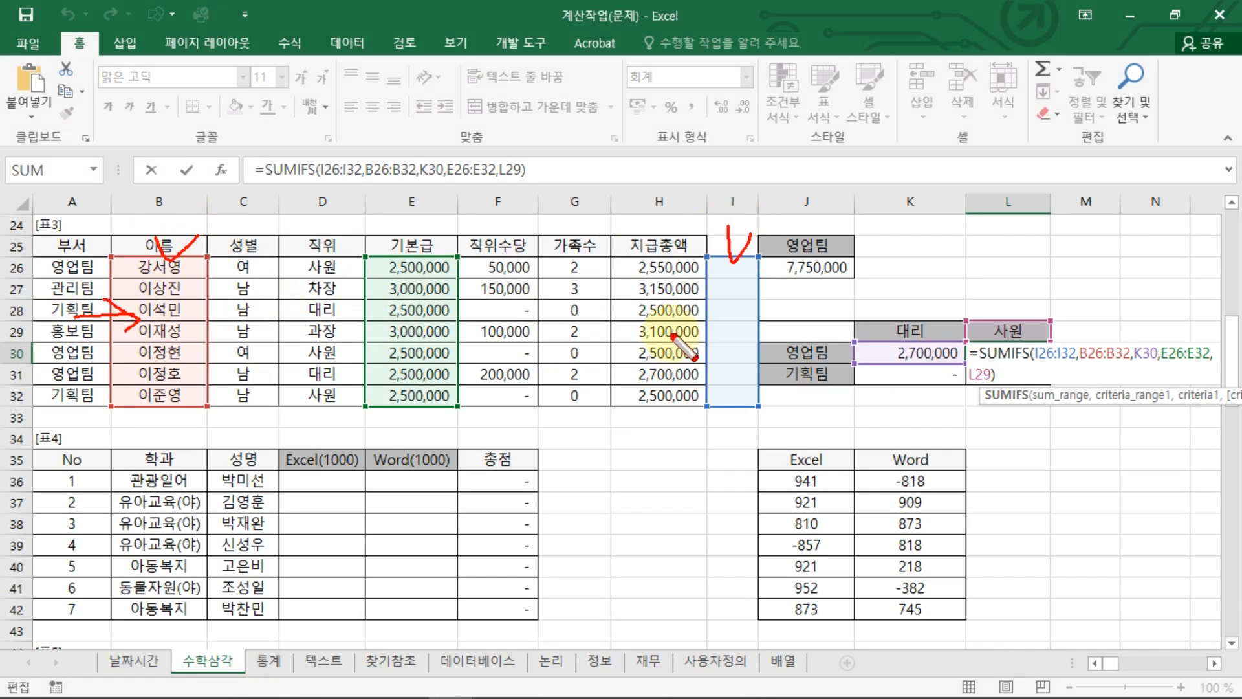
mouse_move(692, 317)
mouse_down()
mouse_move(703, 341)
mouse_move(672, 353)
mouse_up()
drag(673, 321, 689, 342)
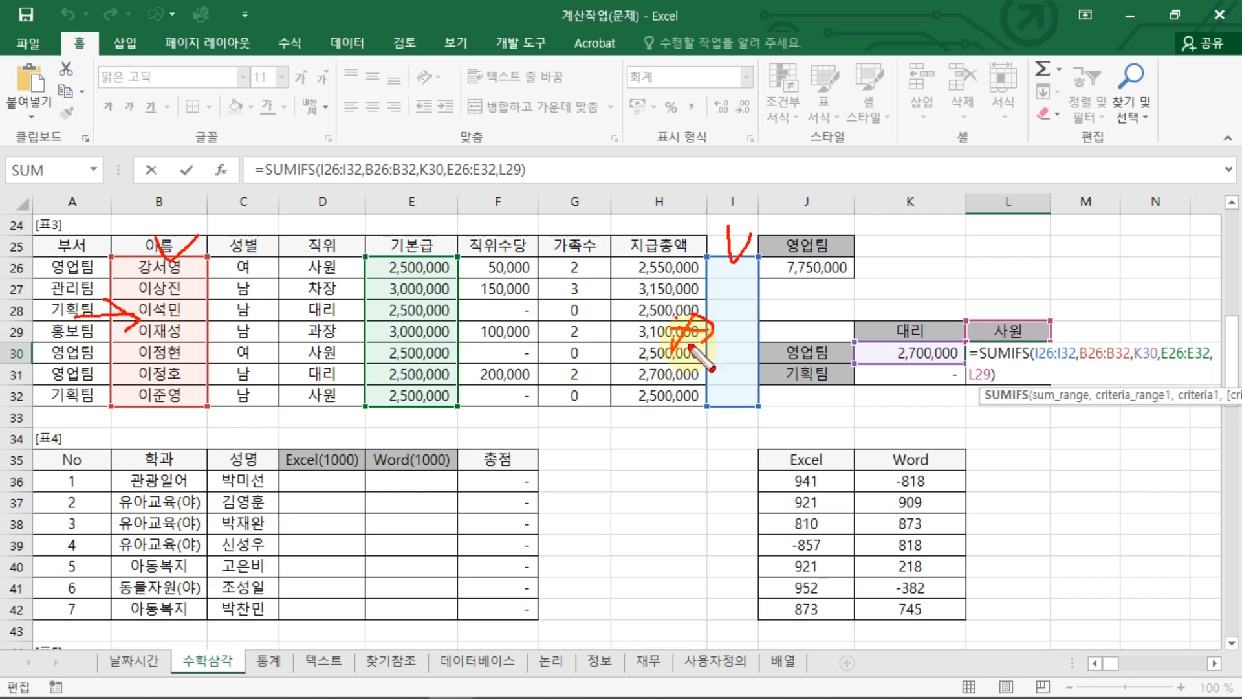
drag(92, 301, 90, 325)
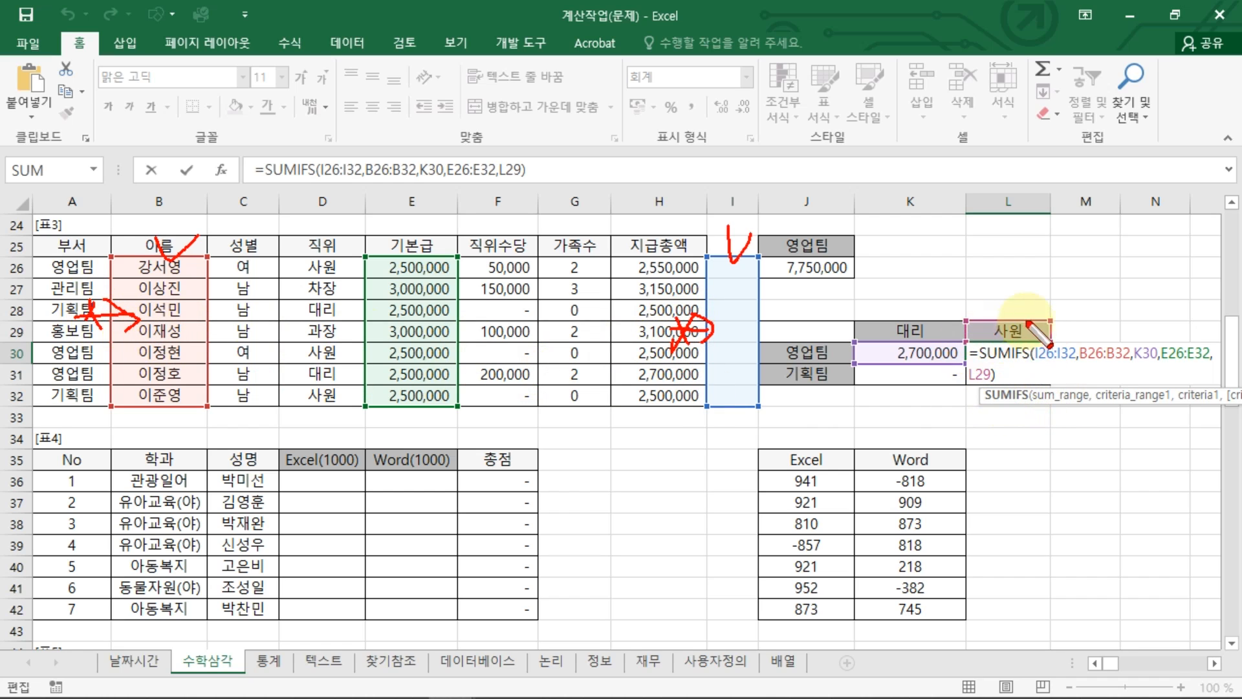
drag(809, 341, 857, 362)
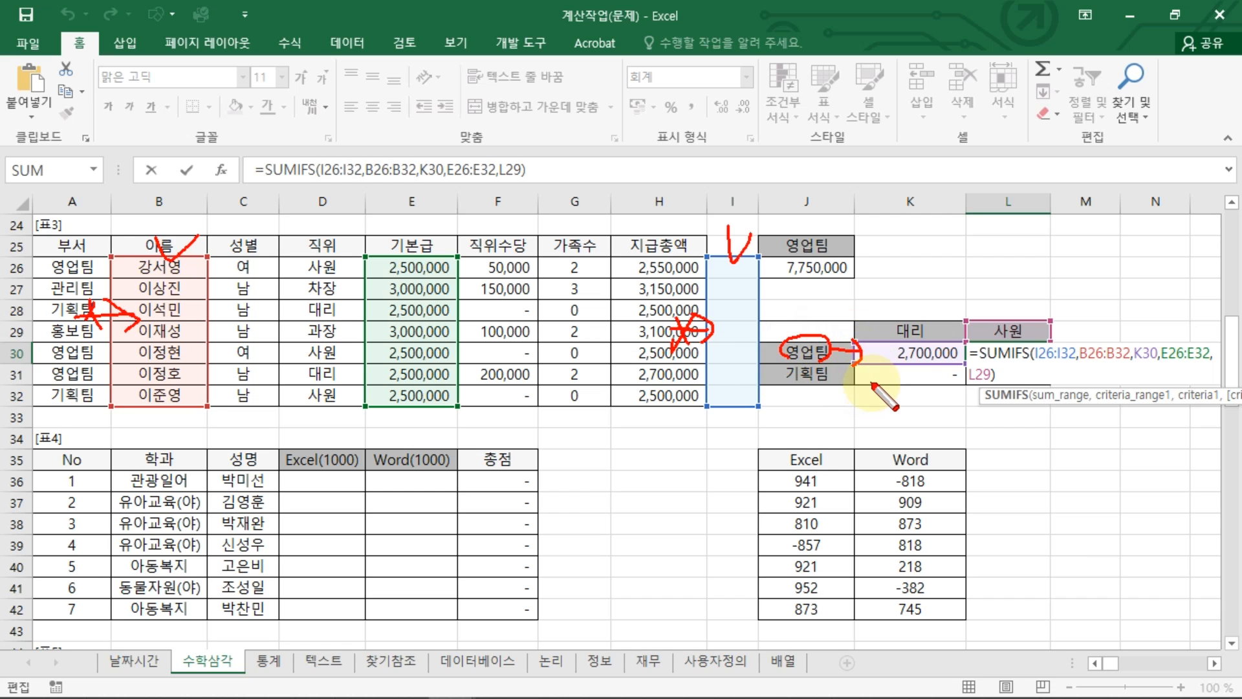
key(Escape)
Make the sum range in the K30 SUMIFS formula absolute as $H$26:$H$32
double_click(911, 359)
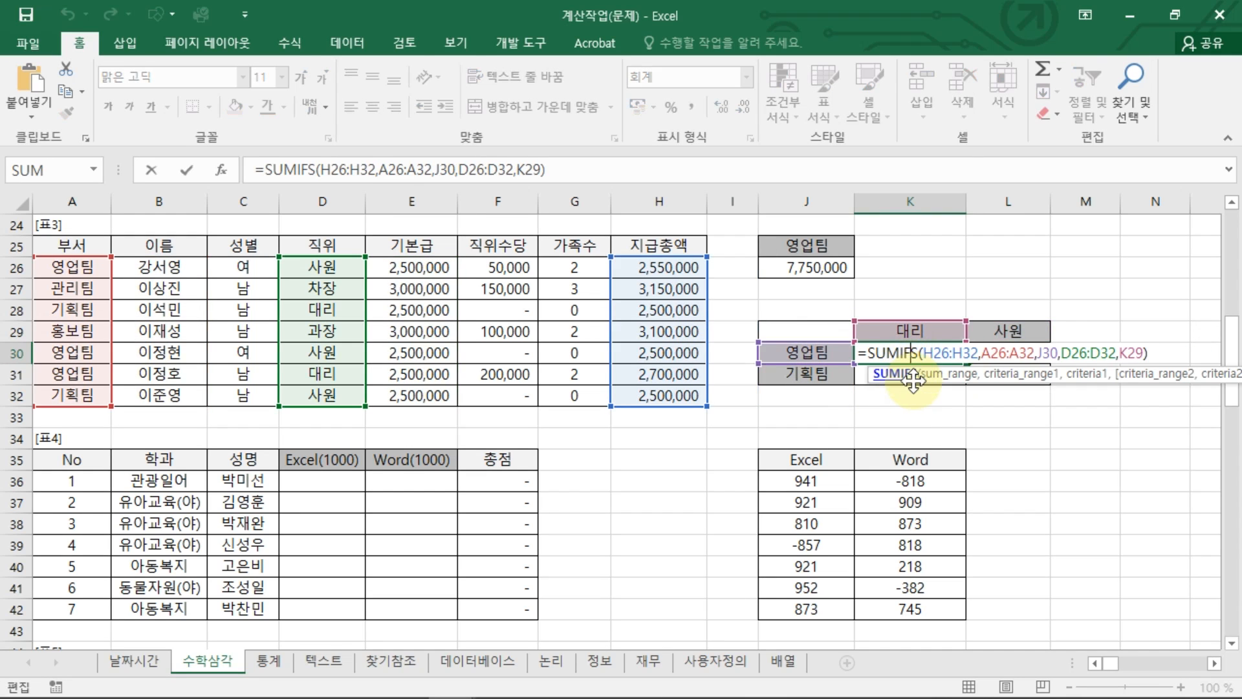
drag(73, 250, 99, 245)
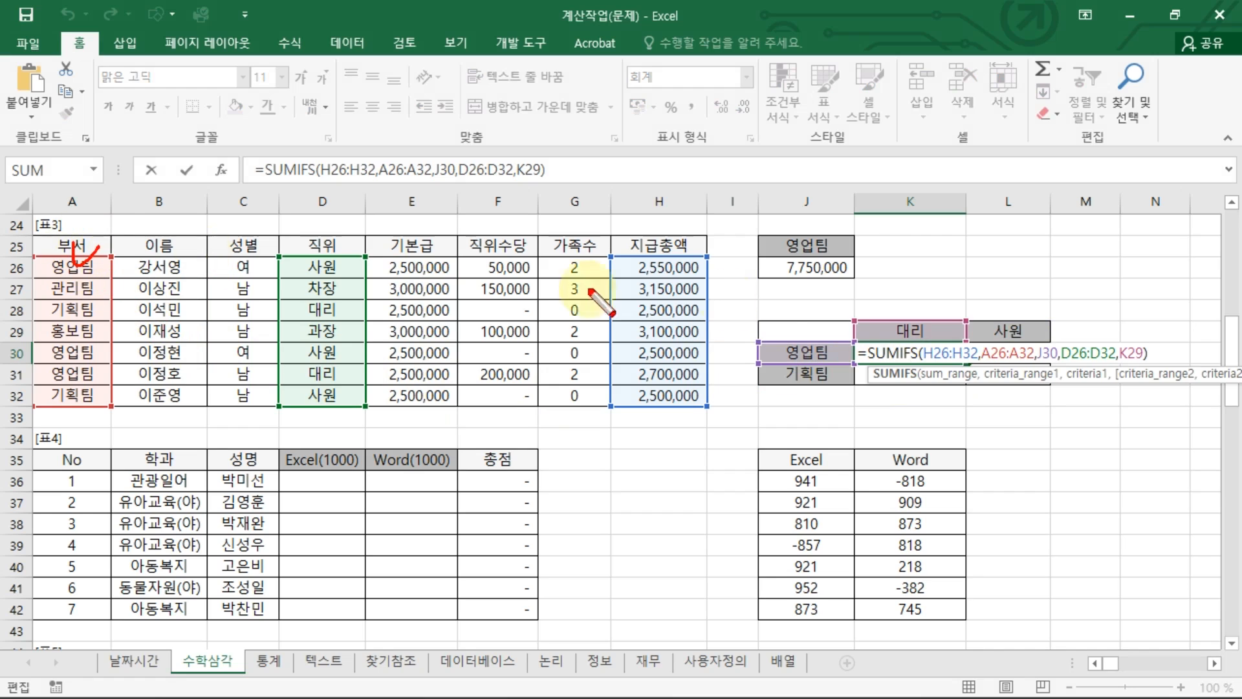
key(Escape)
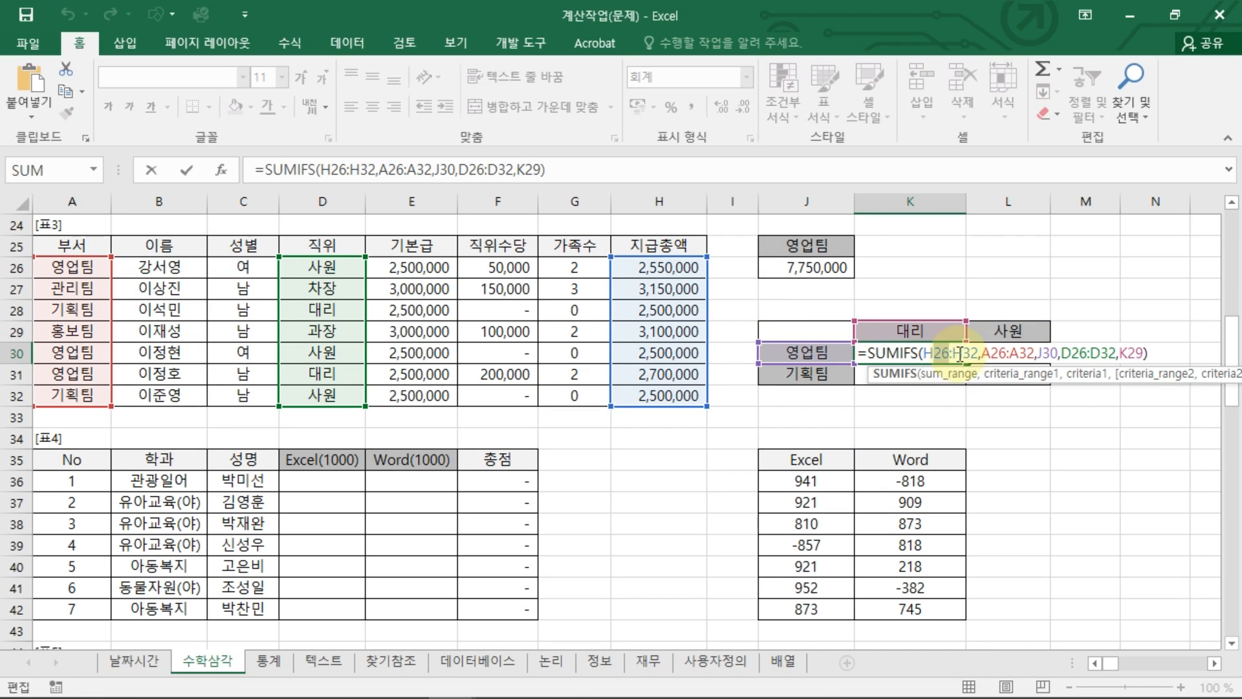
drag(924, 352, 978, 352)
key(F4)
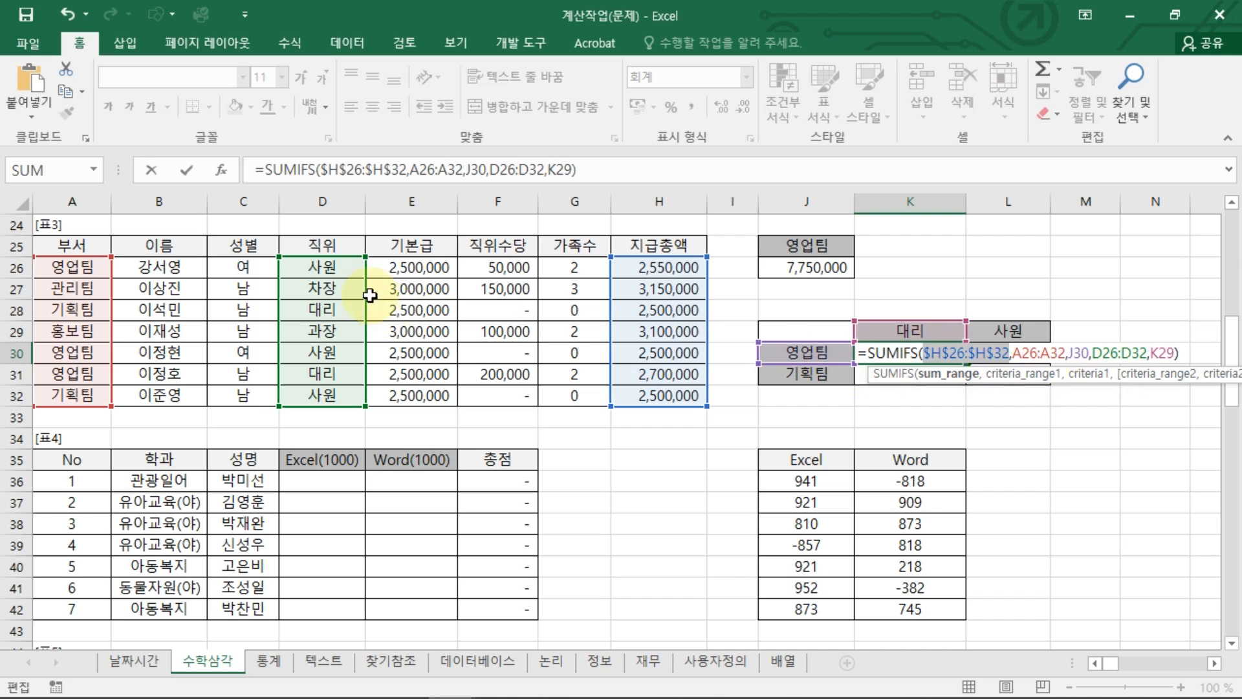
Make both criteria ranges in the K30 formula absolute as $D$26:$D$32 and $A$26:$A$32
drag(1025, 354, 1050, 355)
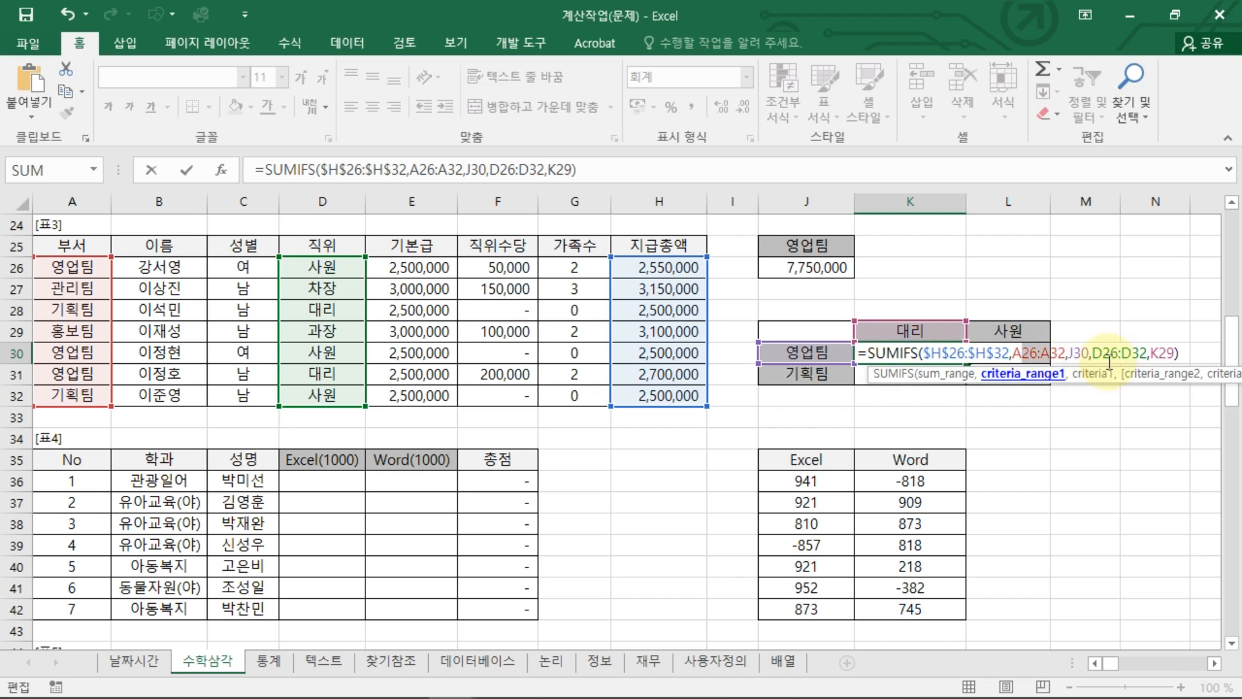
drag(1134, 357, 1115, 358)
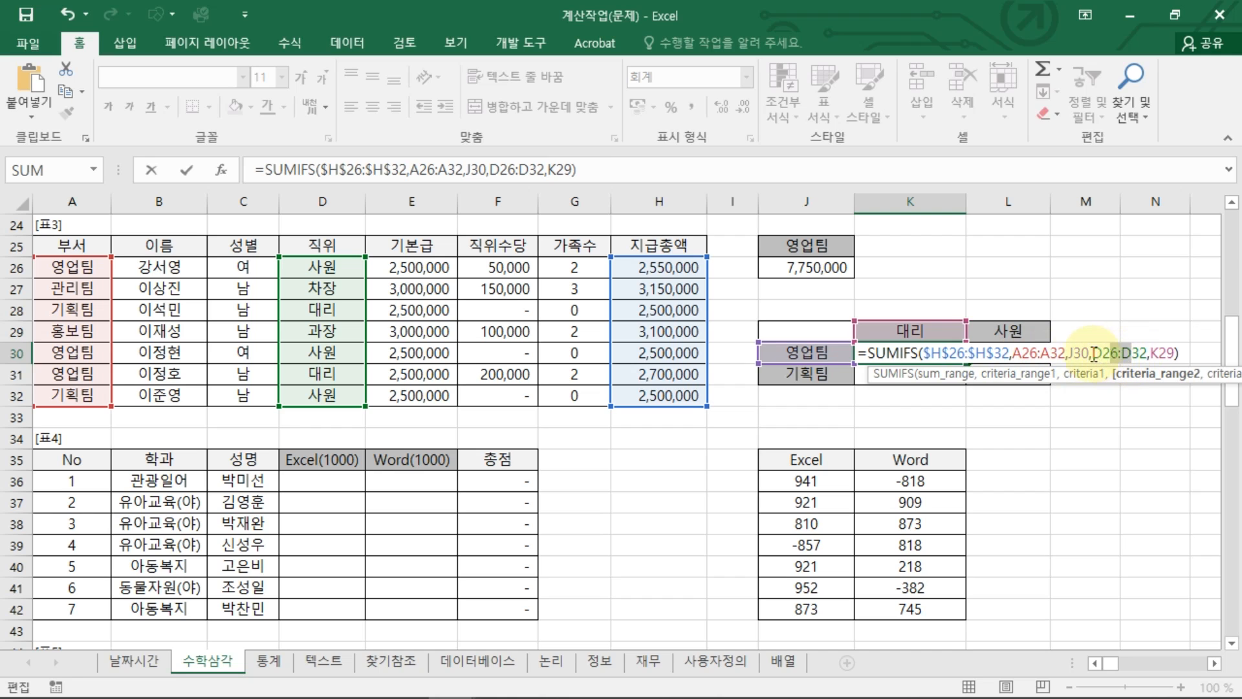
key(F4)
drag(1022, 354, 1058, 353)
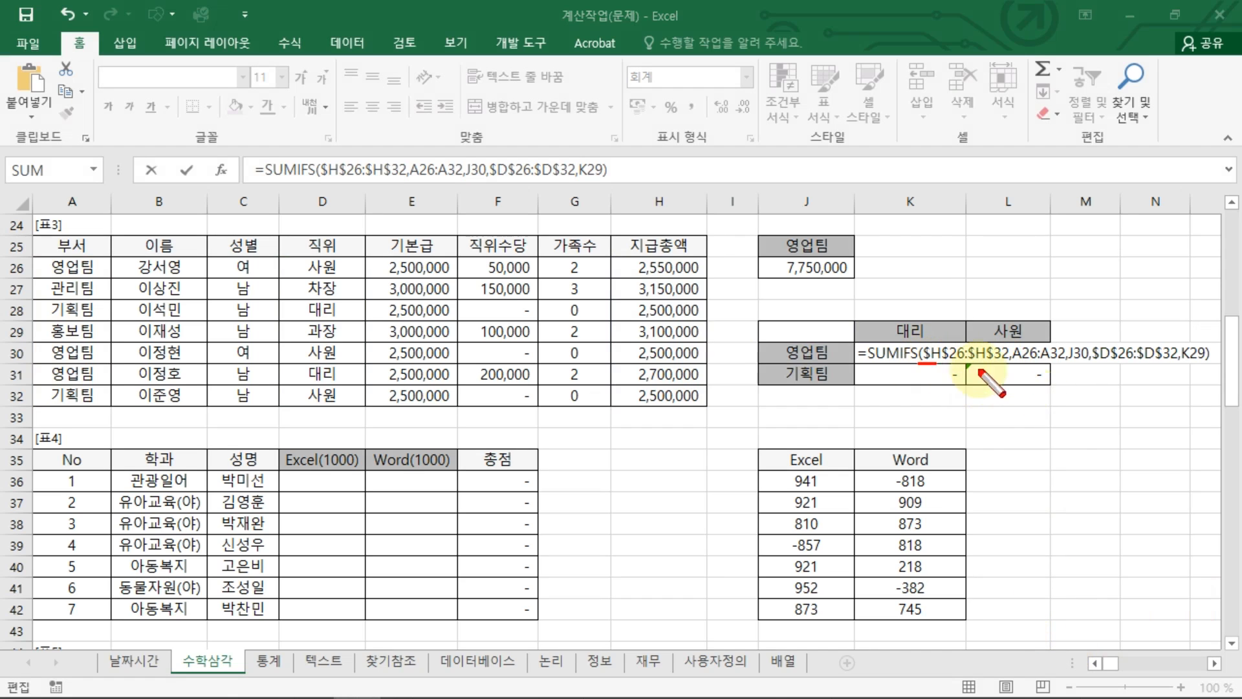
drag(919, 365, 1008, 370)
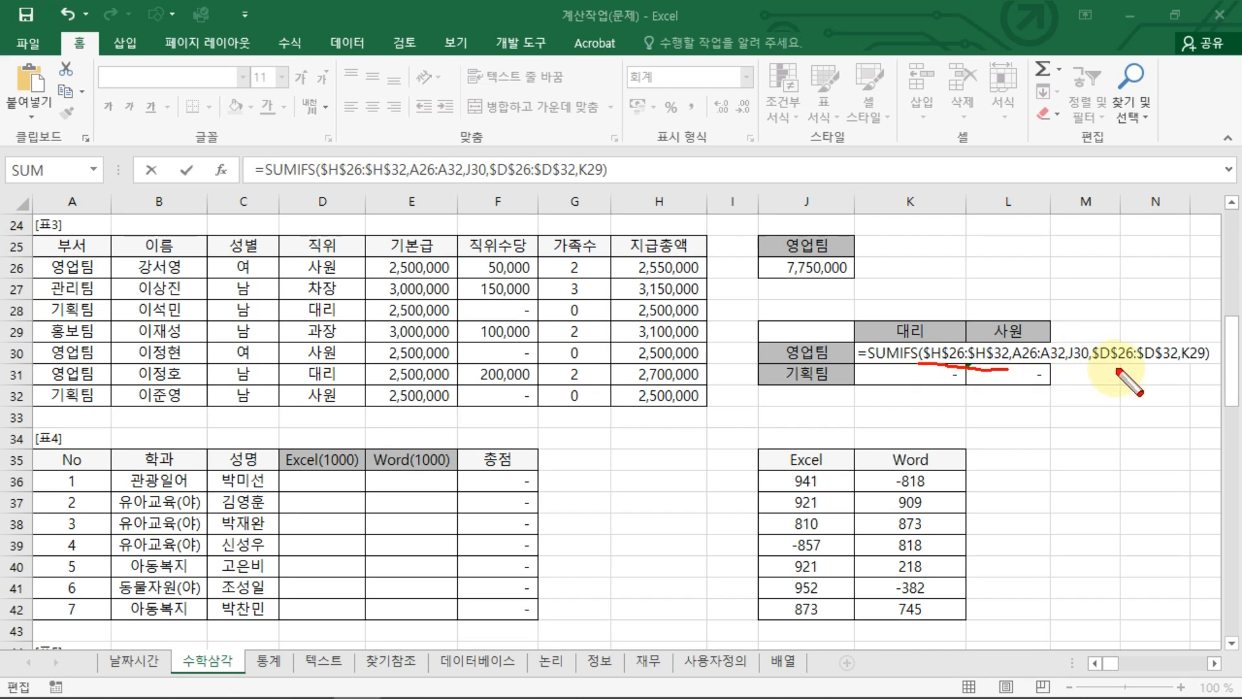
key(Escape)
click(1059, 354)
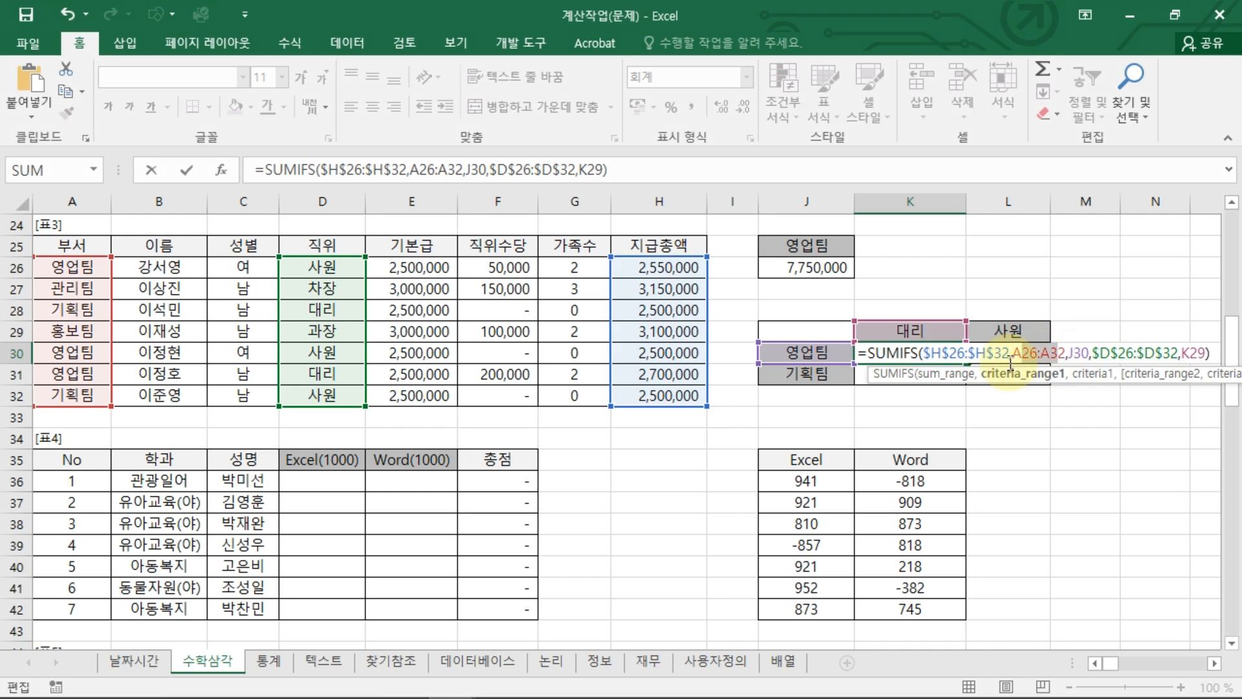
key(F4)
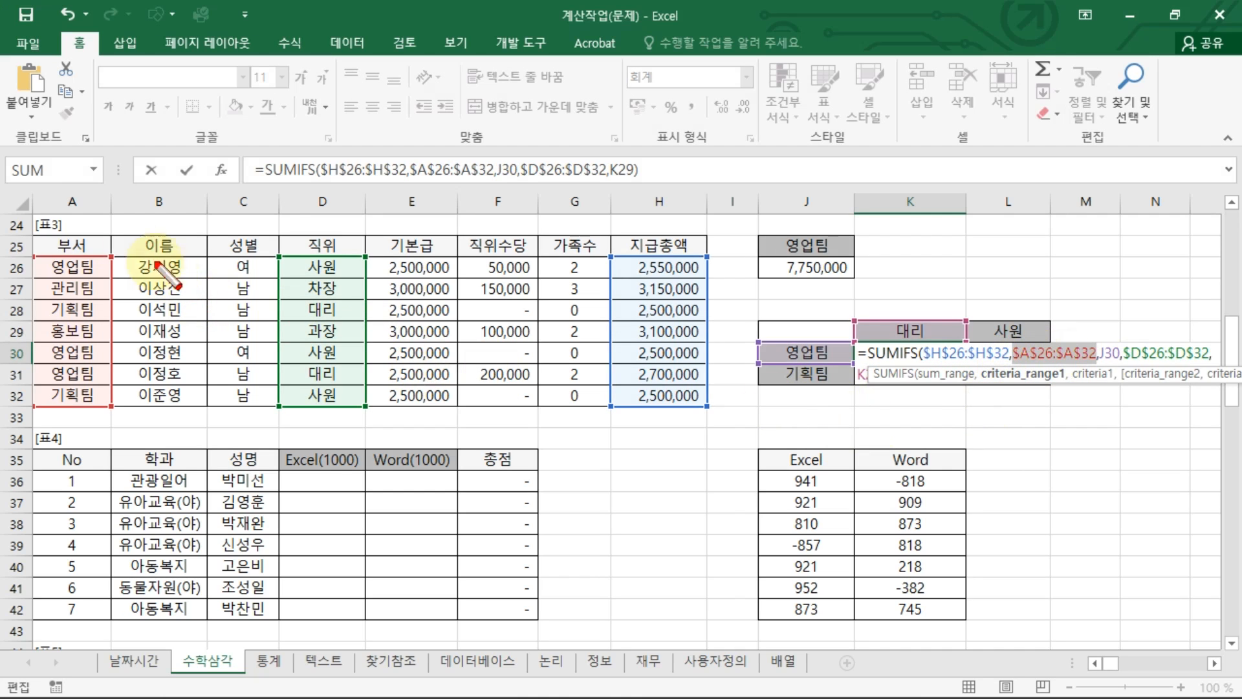
Examine which table columns the formula must keep fixed and in which direction the criteria cells J30 and K29 must shift when copied
drag(73, 240, 100, 243)
drag(328, 240, 358, 245)
drag(671, 239, 700, 237)
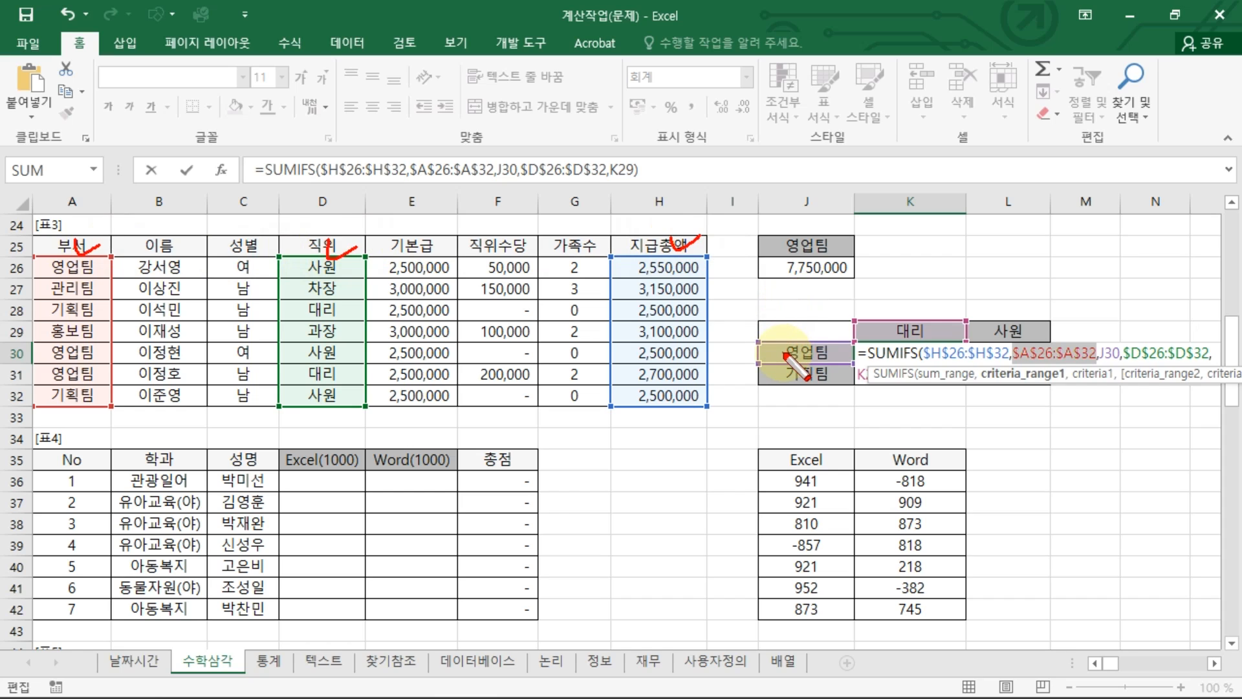
key(Escape)
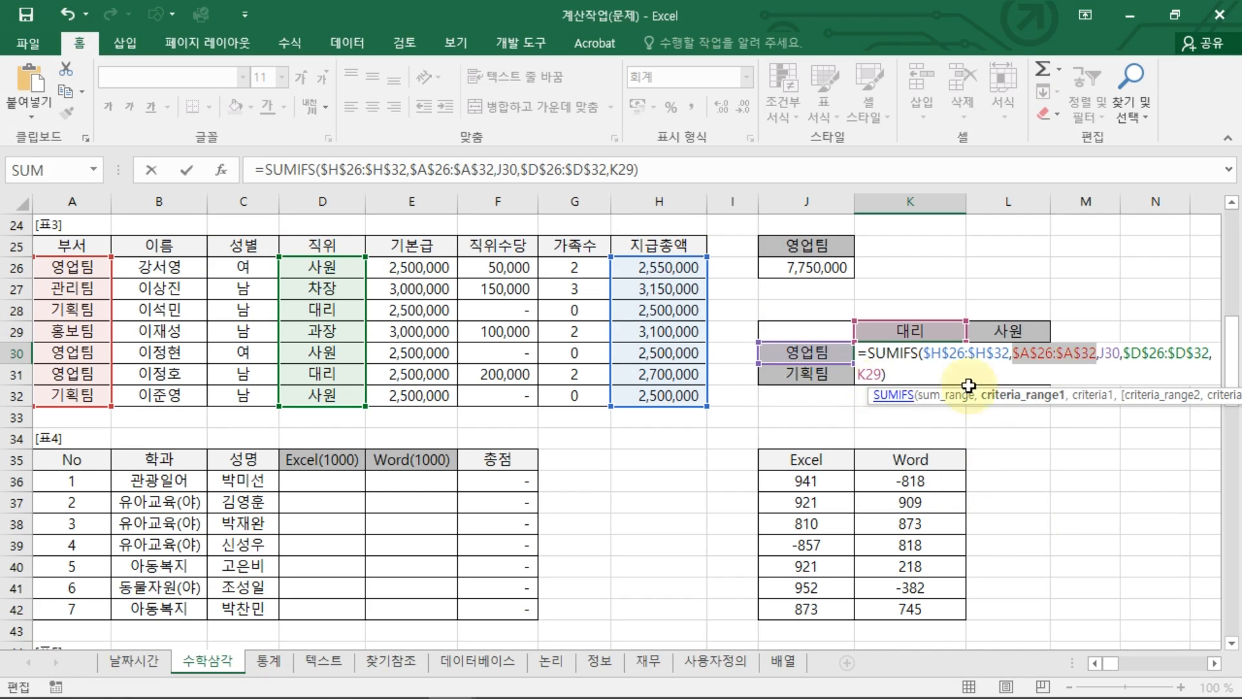
drag(912, 302, 941, 299)
mouse_move(801, 326)
mouse_down()
mouse_move(830, 324)
mouse_move(847, 368)
mouse_up()
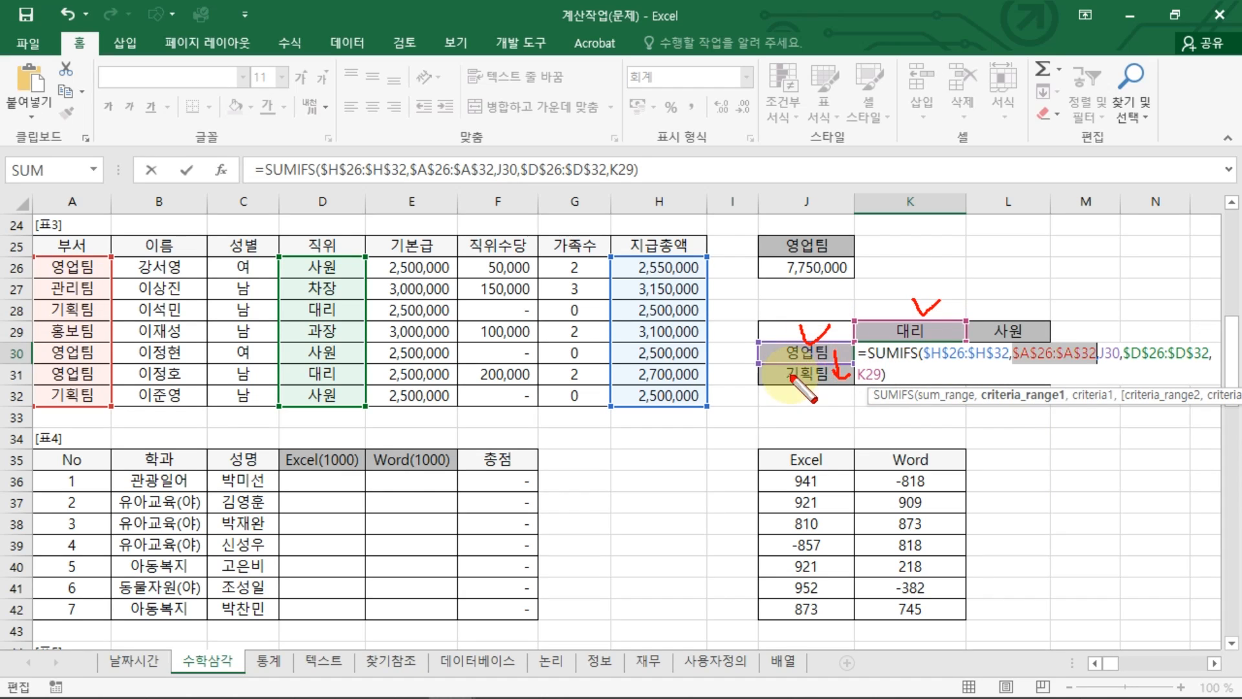
drag(952, 328, 970, 335)
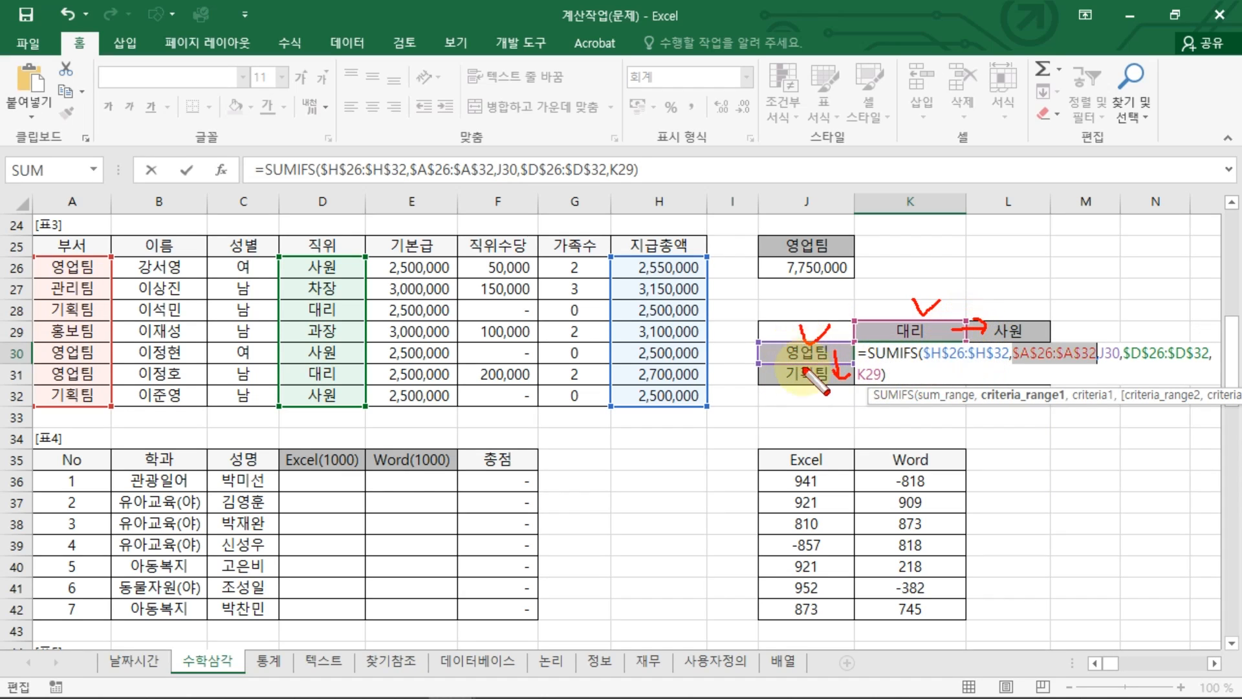
Change the two criteria in the K30 formula to the mixed references $J30 and K$29
click(1105, 353)
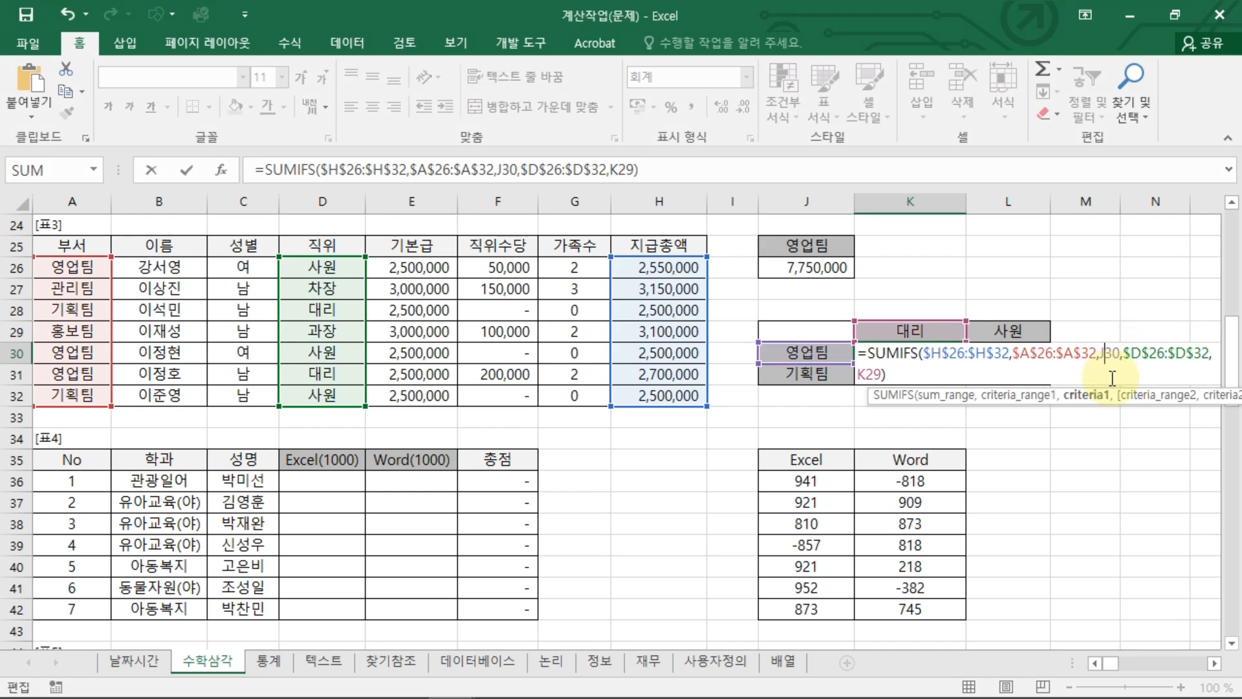
key(F4)
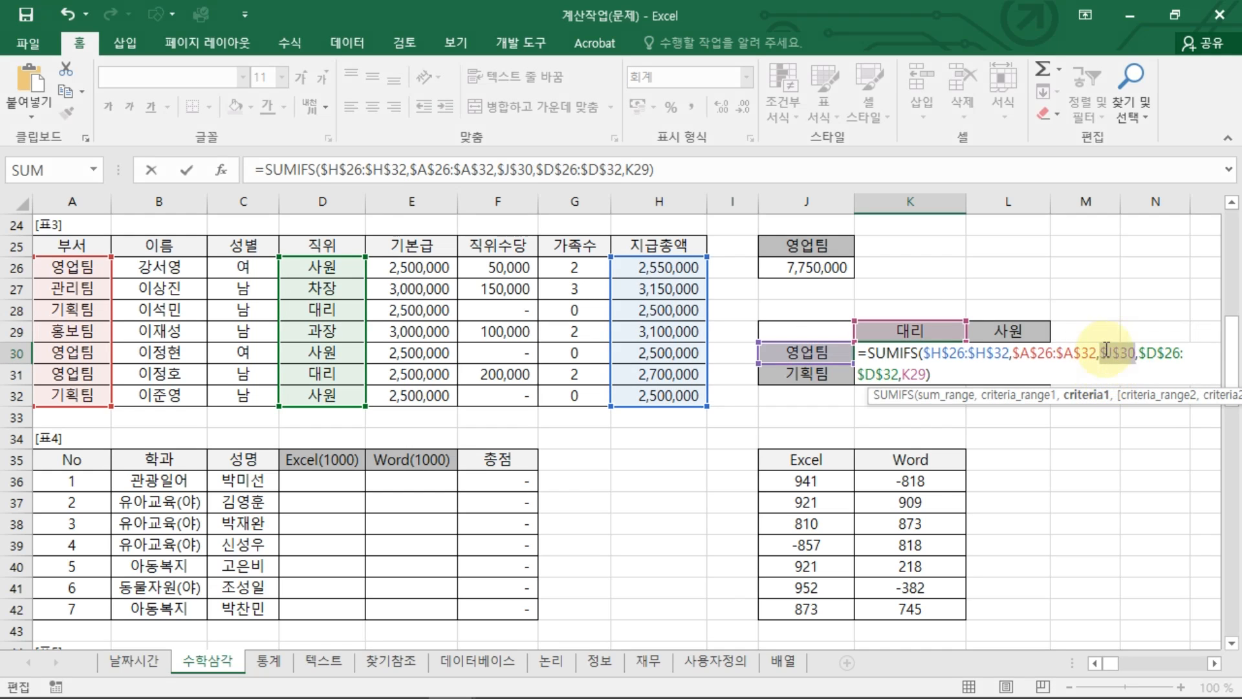
key(F4)
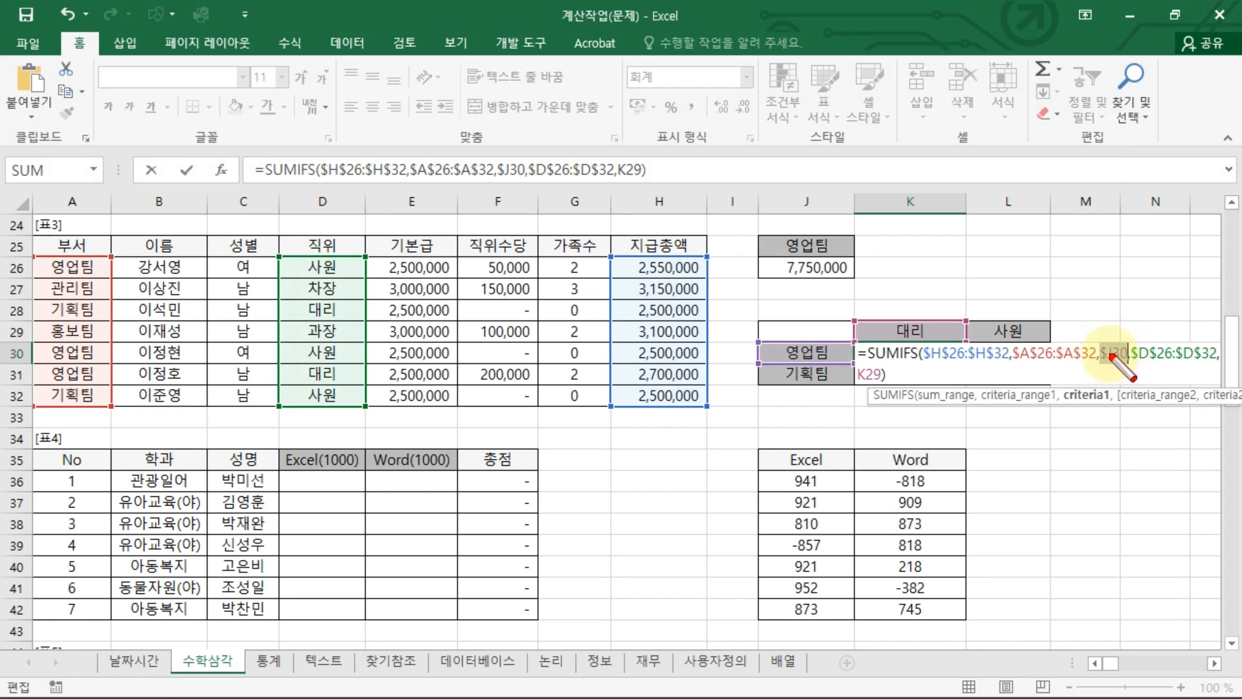
drag(812, 370, 839, 397)
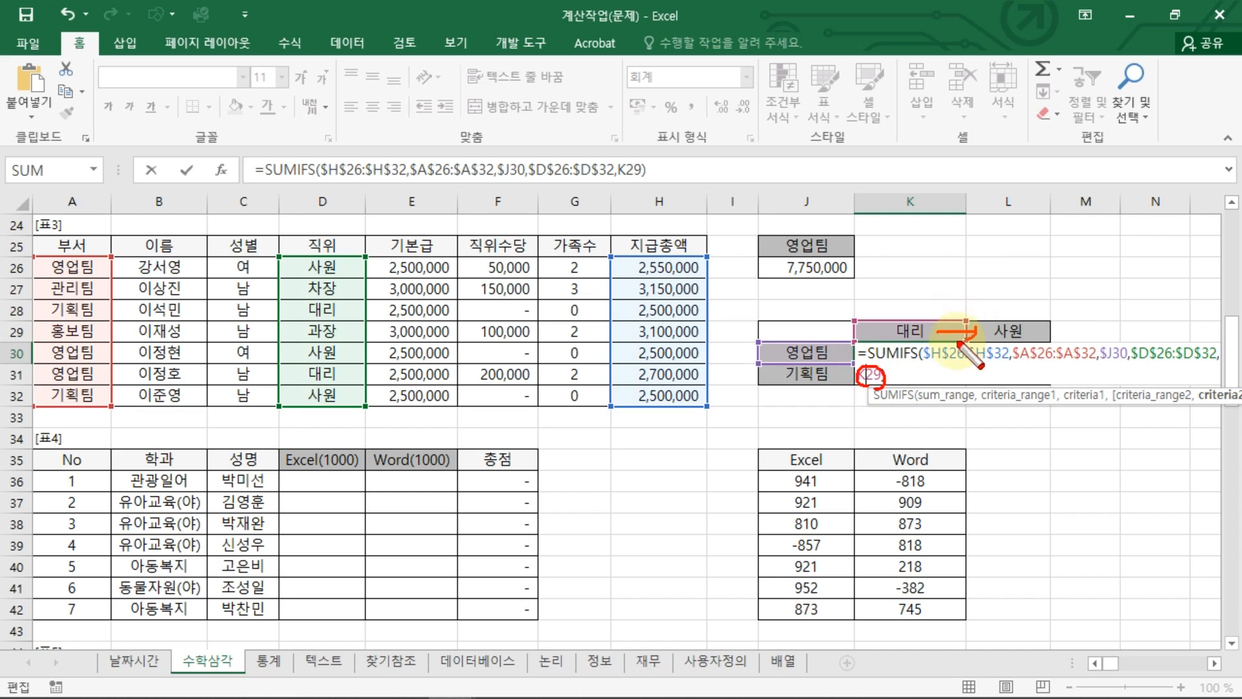
key(F4)
key(F4)
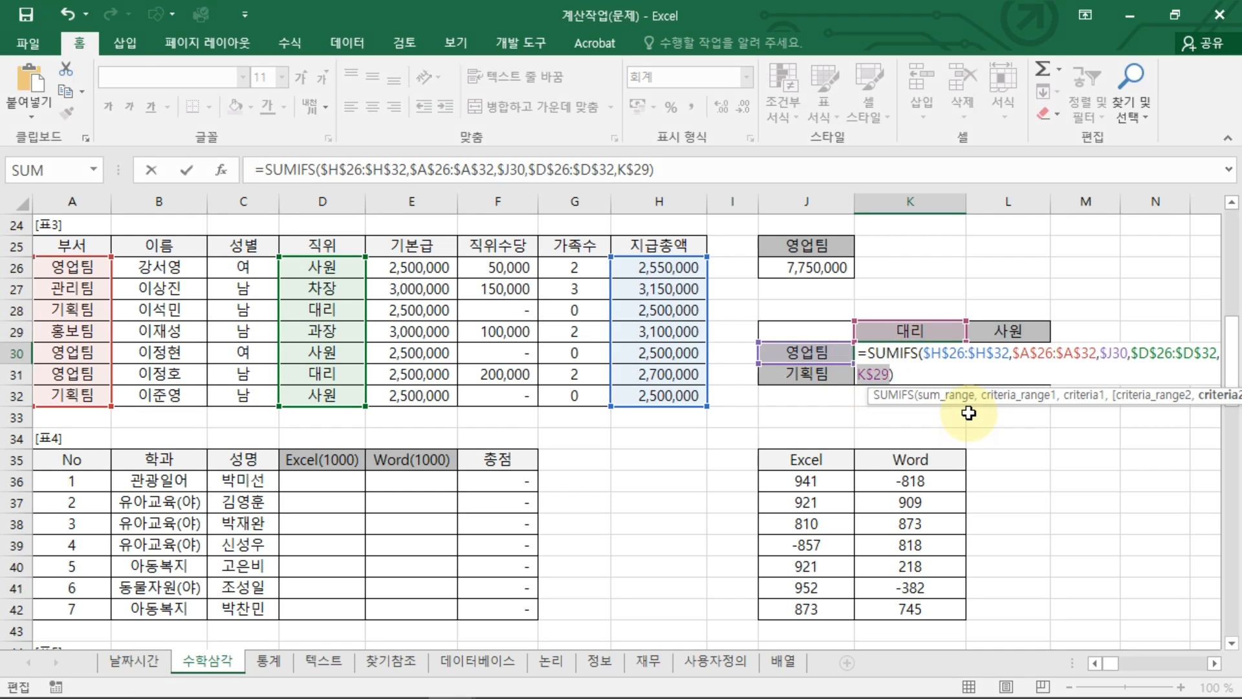
Commit the SUMIFS formula in K30 and fill it through L31
key(Return)
click(964, 357)
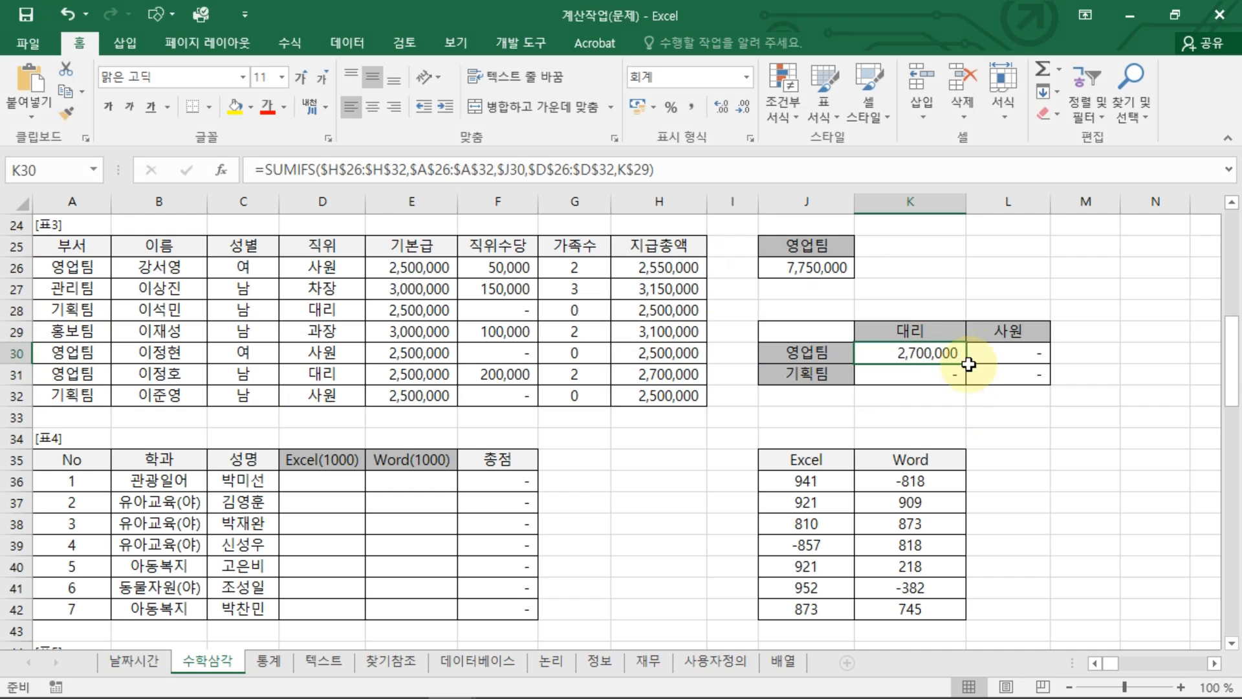
drag(969, 363, 1048, 386)
Examine the copied formula in L31, checking its criteria header cells and the 부서, 직위 and 지급총액 ranges
double_click(1028, 375)
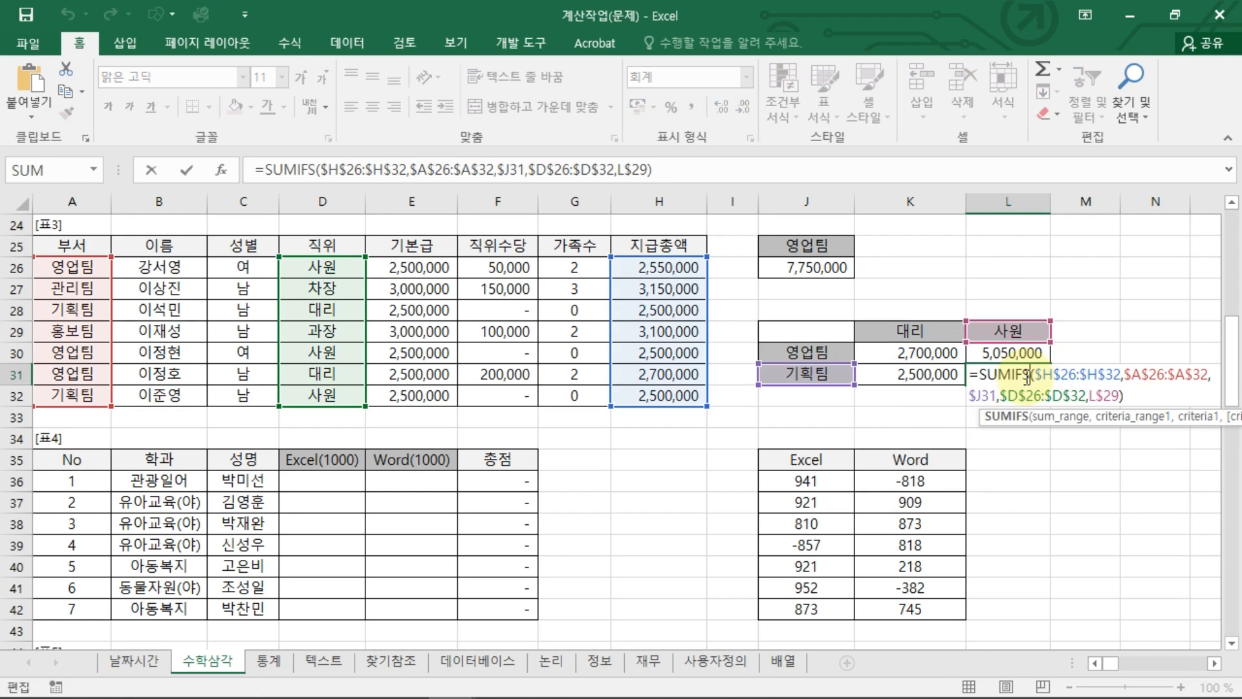
key(ctrl+shift+d)
mouse_move(1011, 346)
mouse_down()
mouse_move(1016, 322)
mouse_move(986, 351)
mouse_up()
drag(826, 377, 804, 385)
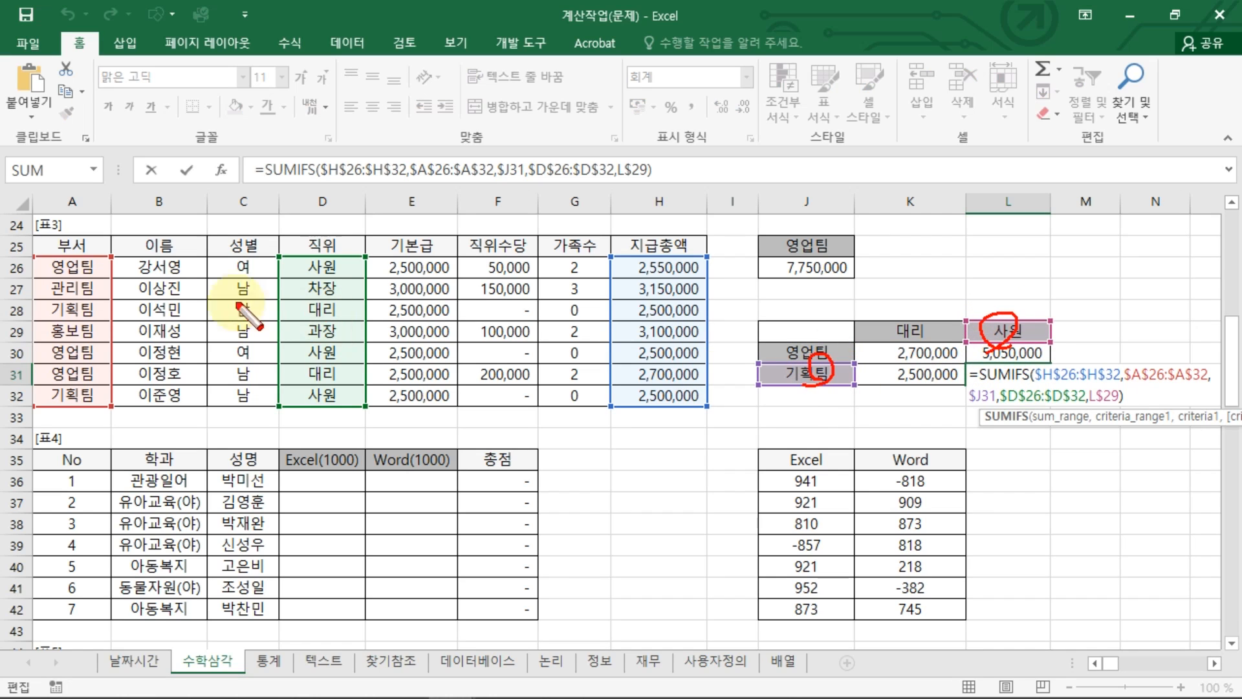
mouse_move(86, 225)
mouse_down()
mouse_move(85, 262)
mouse_move(128, 231)
mouse_up()
drag(347, 238, 374, 233)
drag(563, 235, 725, 221)
key(Escape)
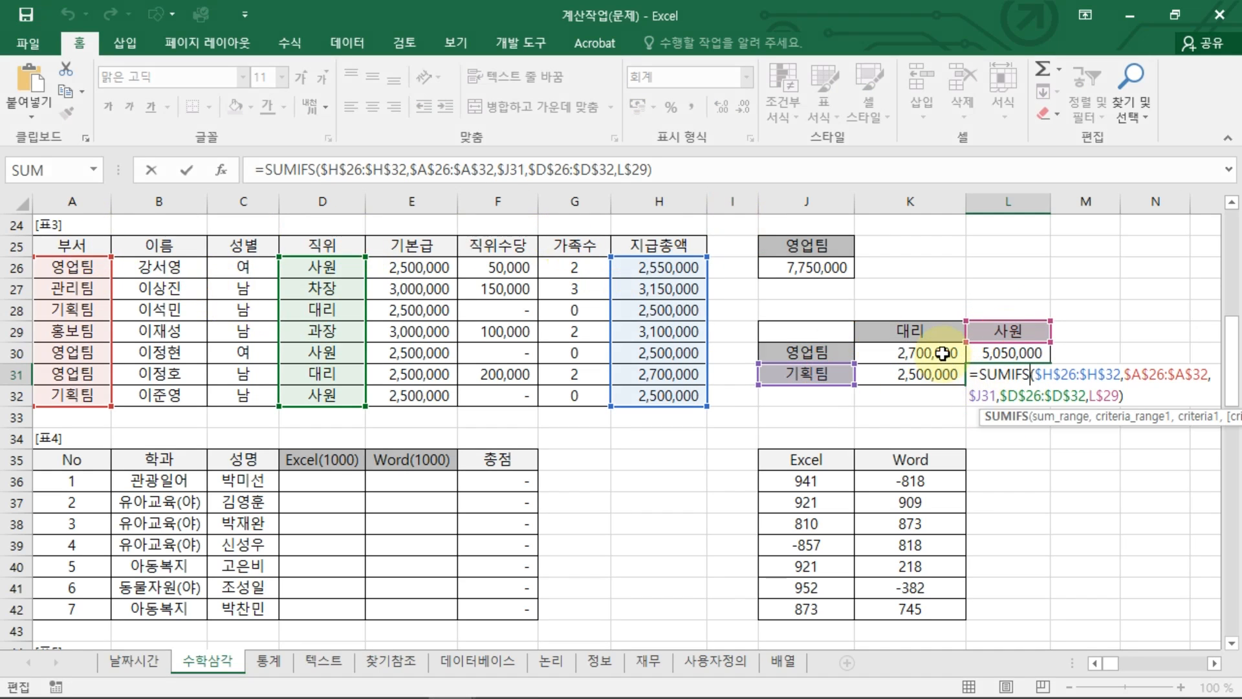
Examine the $J30 reference in the K30 formula, comparing the rows of 영업팀 and 기획팀 for copying down
double_click(944, 354)
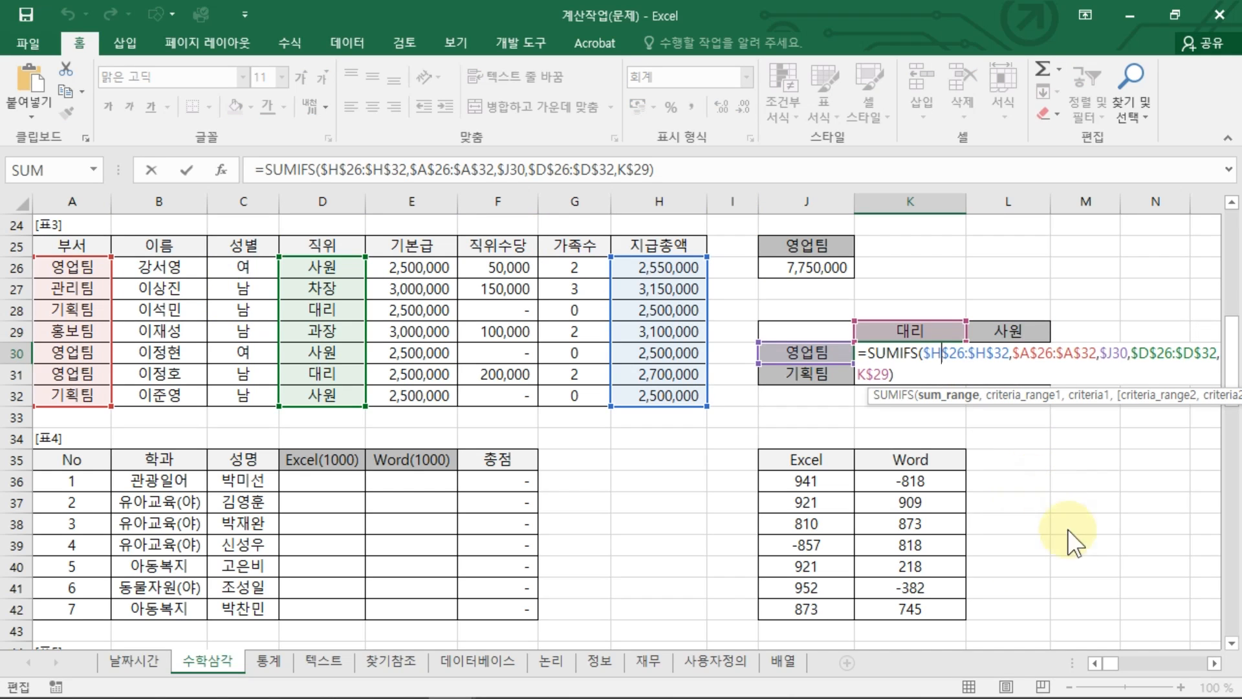
key(ctrl+shift+d)
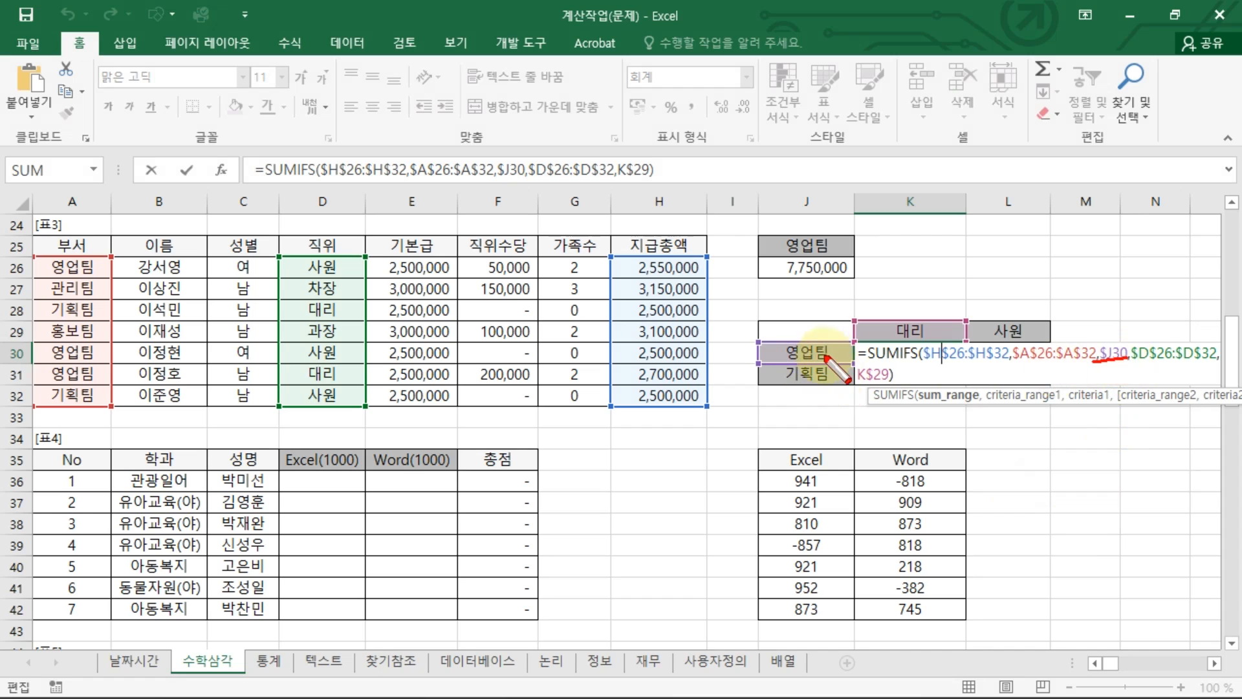
drag(836, 350, 837, 379)
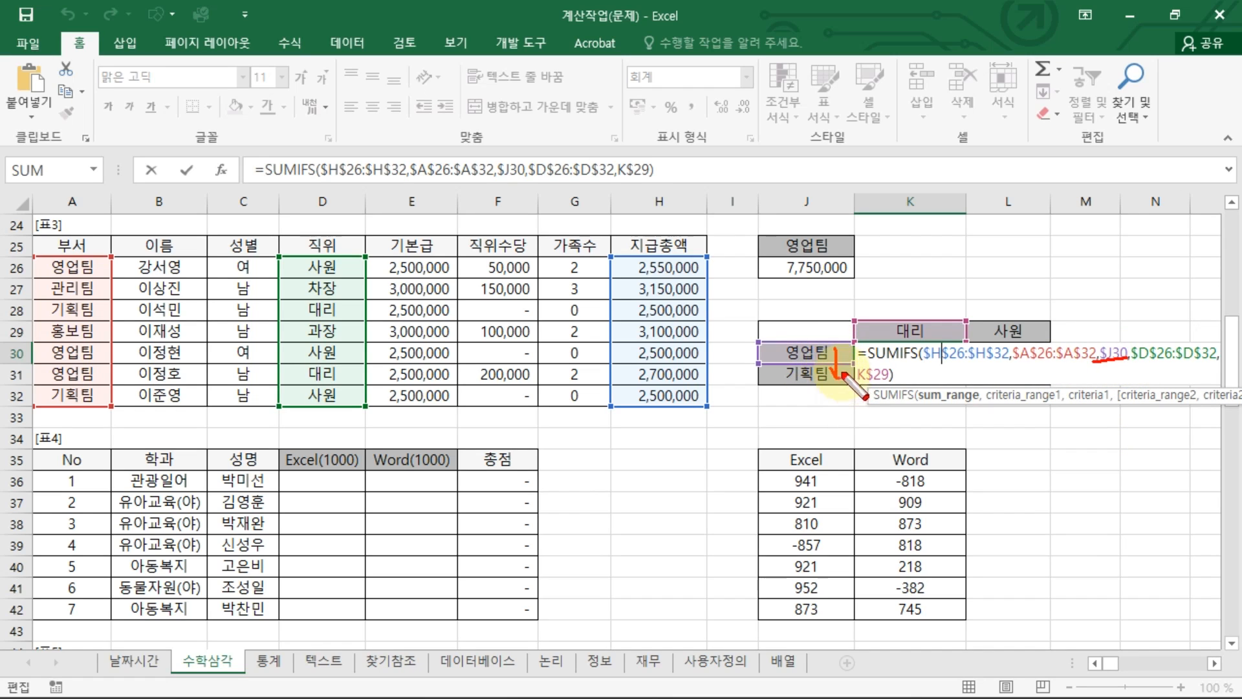
drag(783, 346, 790, 354)
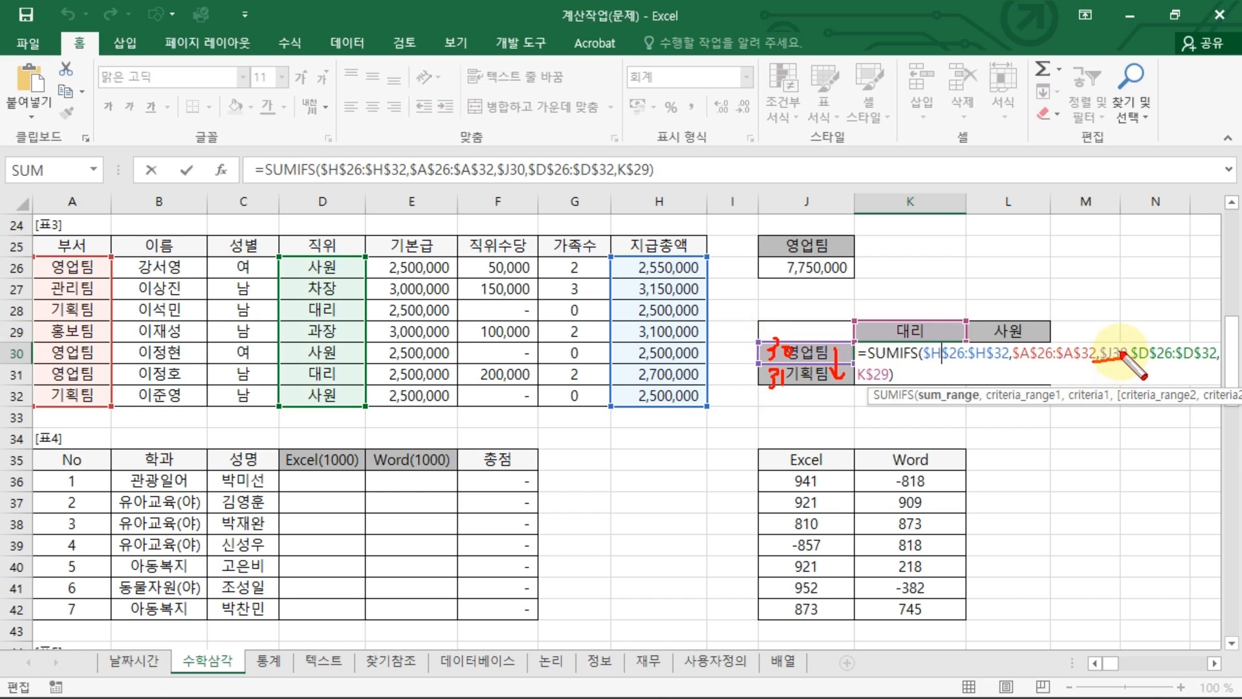
drag(1108, 333, 1117, 341)
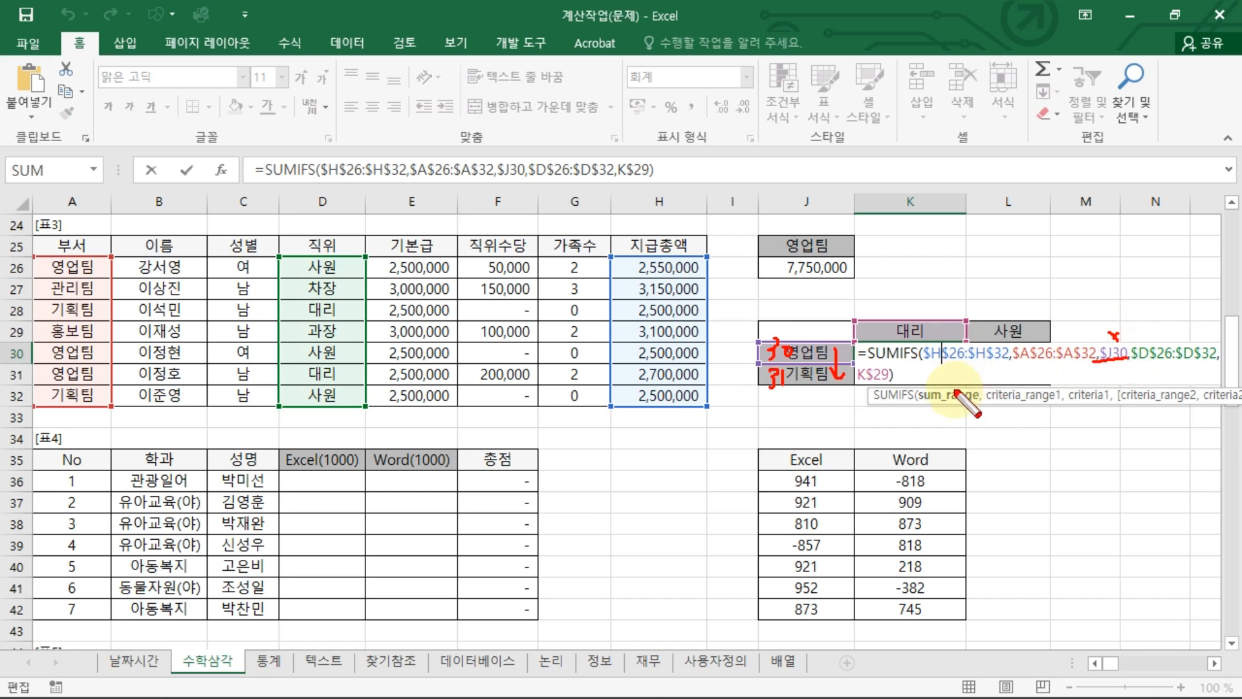
Examine the K$29 reference in the K30 formula, comparing header cells K29 and L29 for copying across
drag(938, 312, 980, 316)
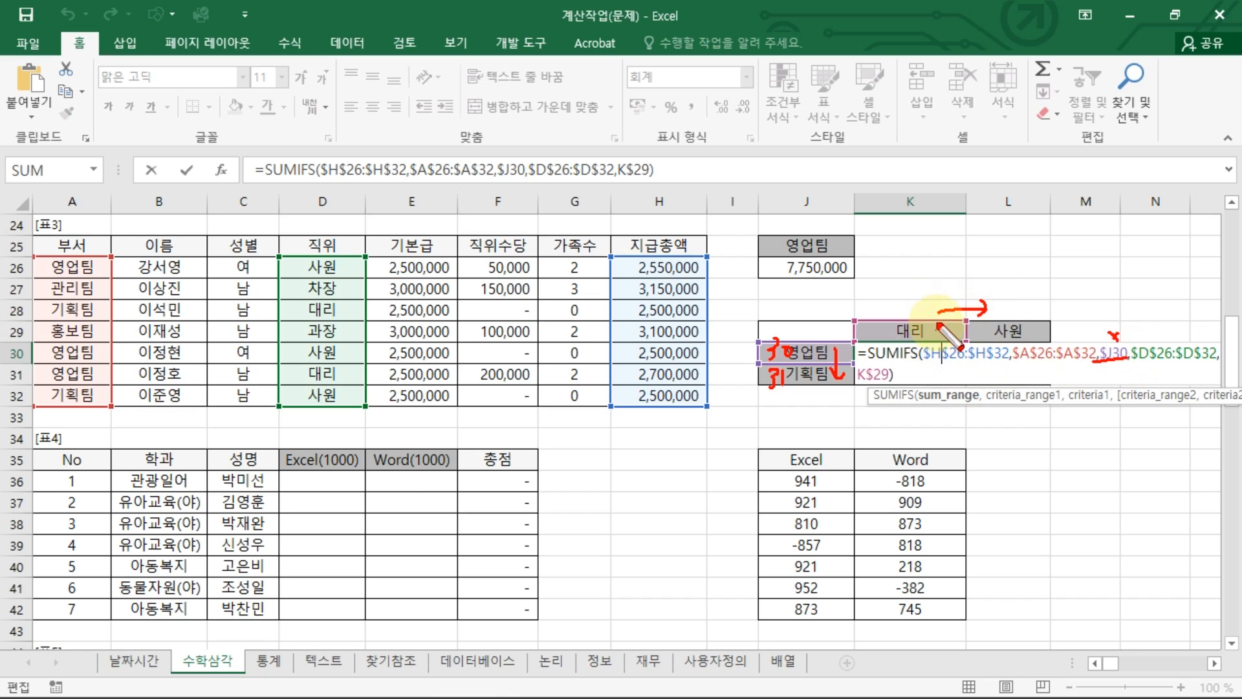
mouse_move(895, 291)
mouse_down()
mouse_move(897, 307)
mouse_move(914, 310)
mouse_up()
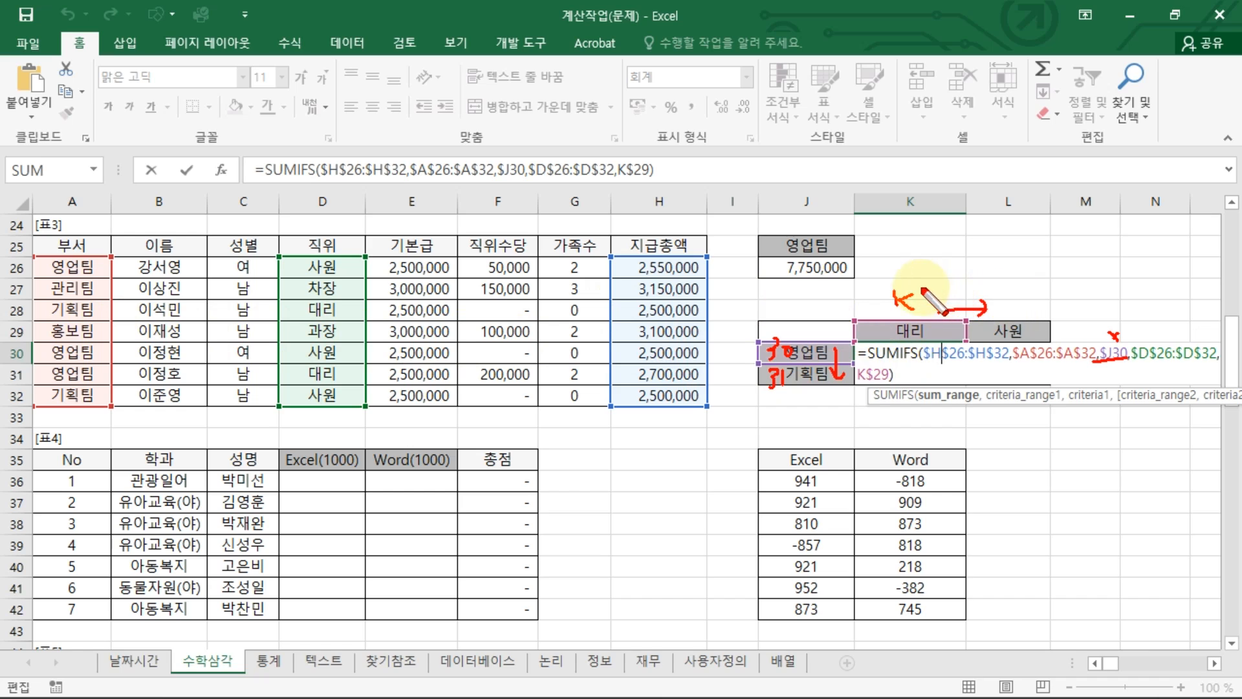
drag(925, 286, 932, 300)
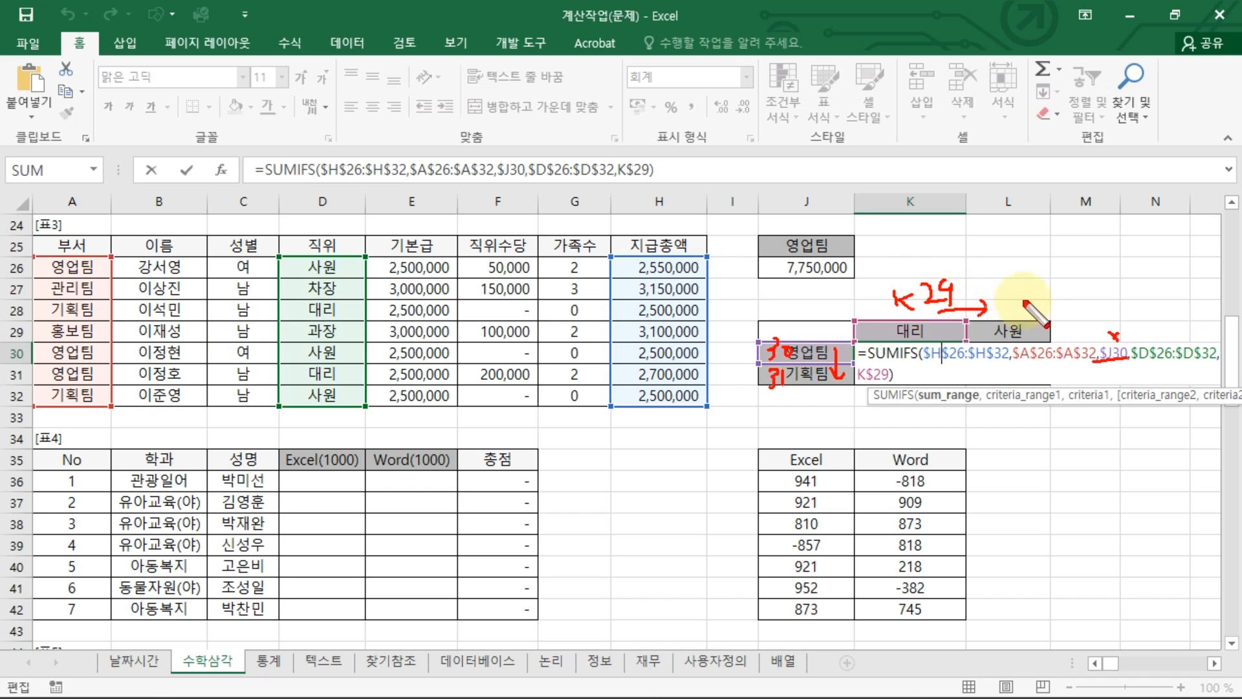
mouse_move(997, 281)
mouse_down()
mouse_move(997, 301)
mouse_move(1082, 310)
mouse_up()
click(1026, 276)
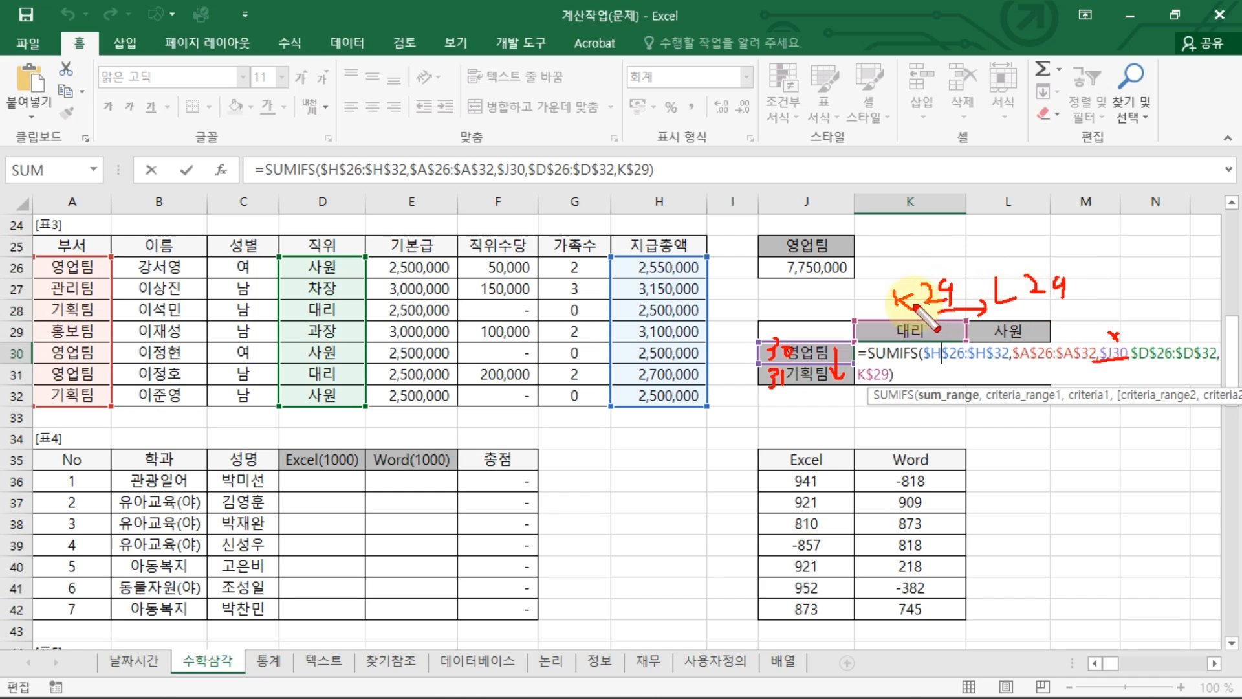
drag(900, 316, 913, 310)
drag(1001, 314, 1017, 309)
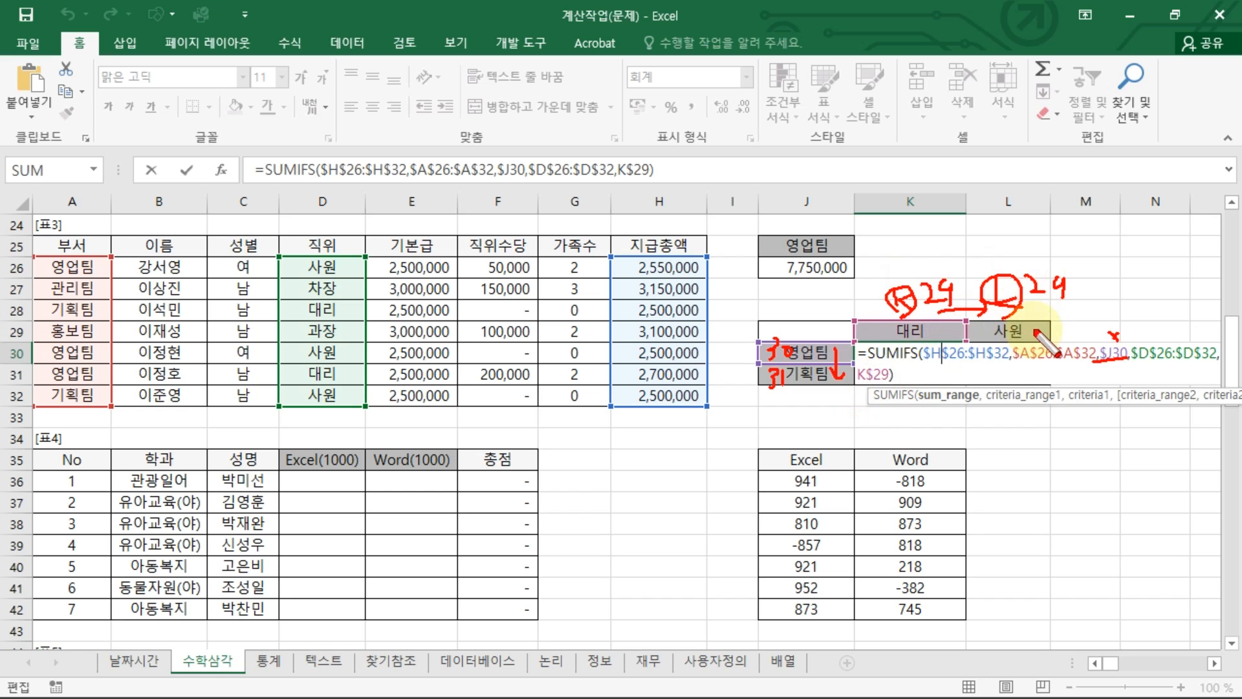
drag(881, 357, 866, 362)
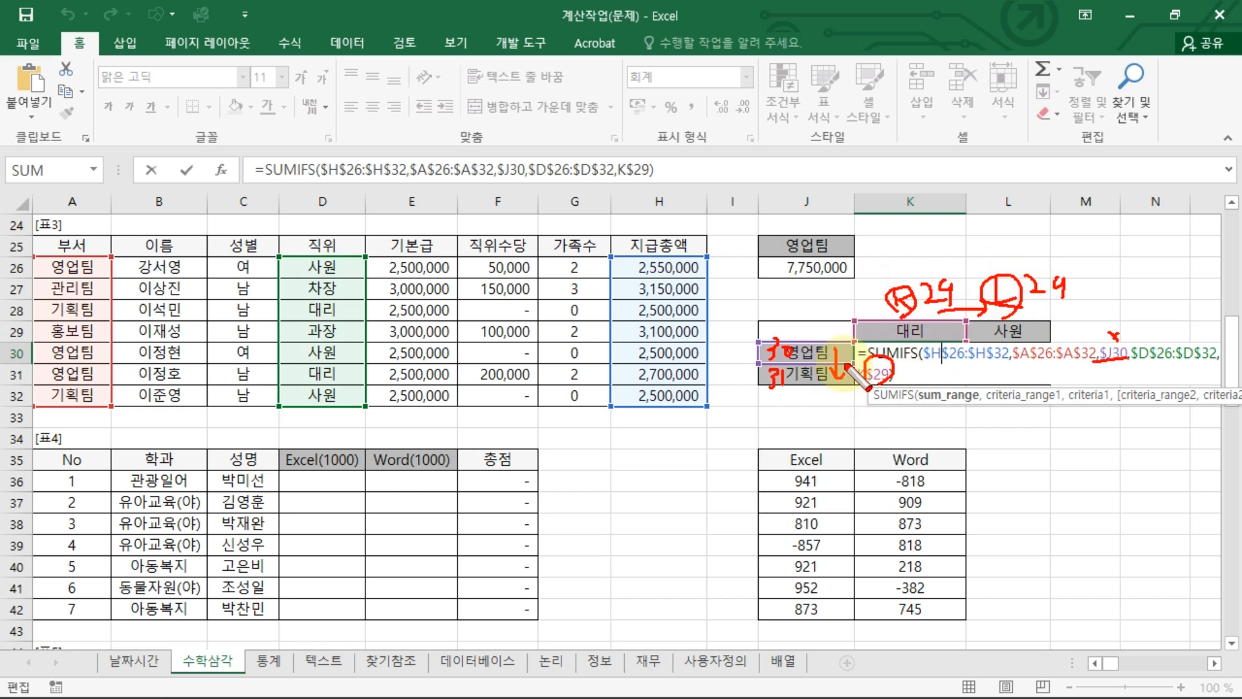
key(Escape)
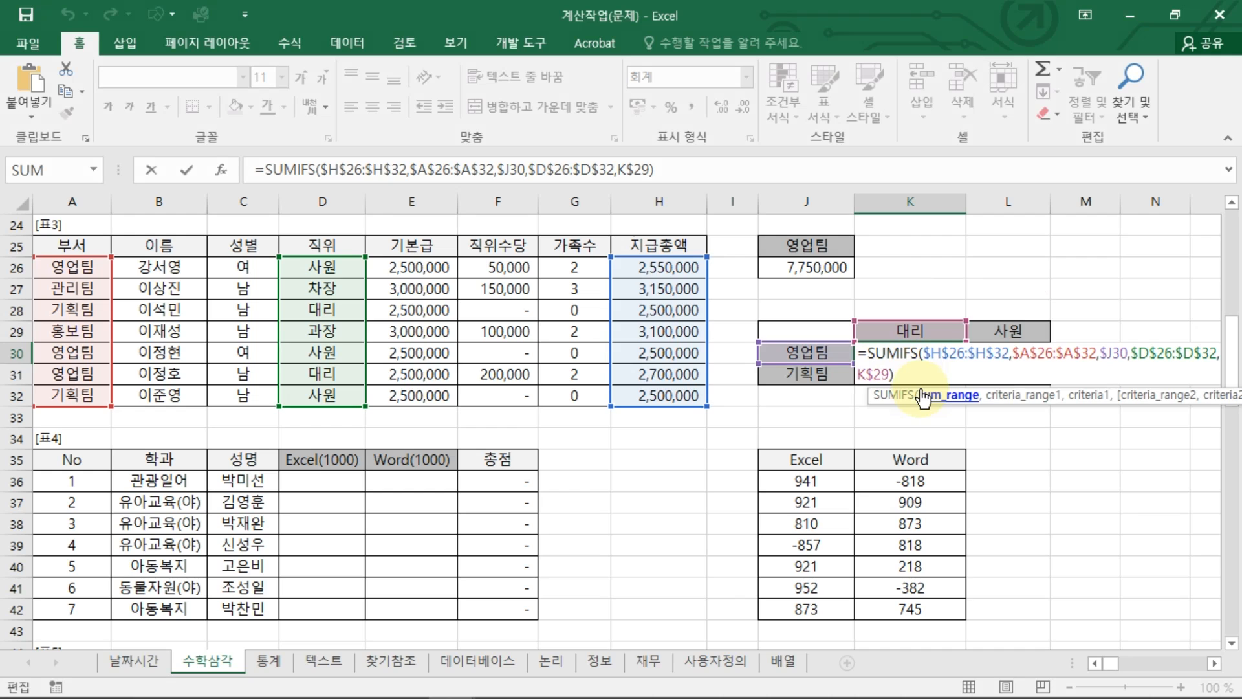
Examine the blank D36:E42 score columns in [표4] and the negative scores in the source range J36:K42
key(Return)
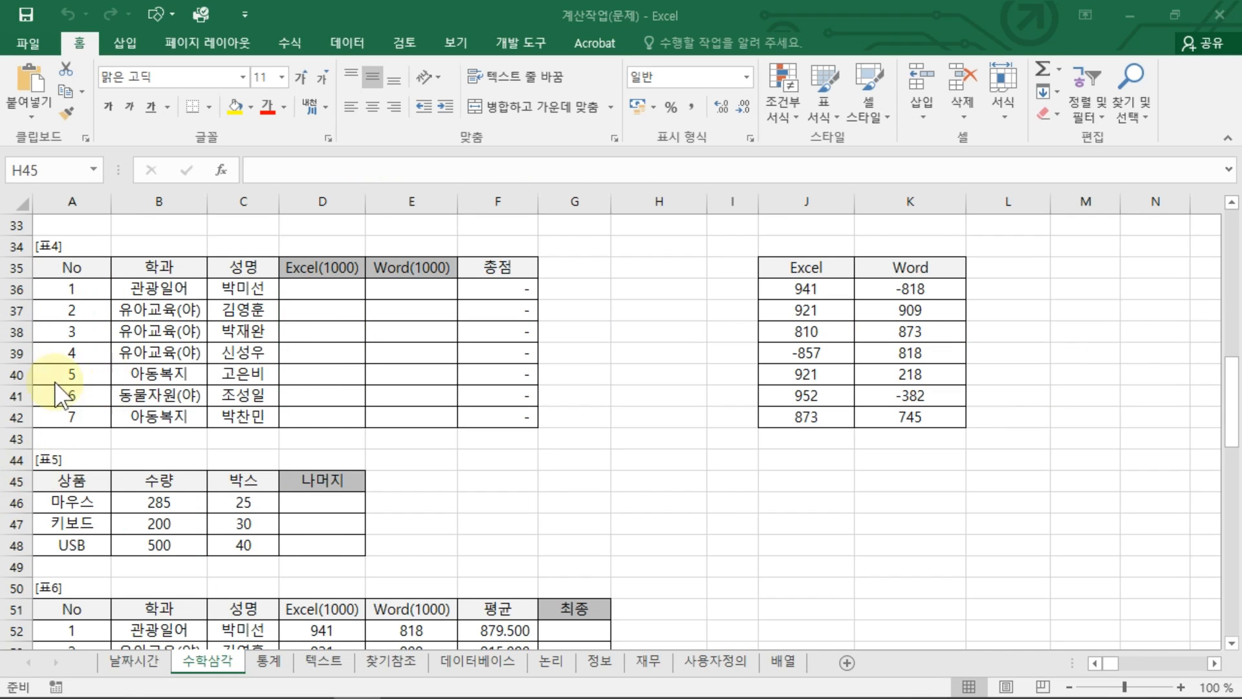
click(324, 293)
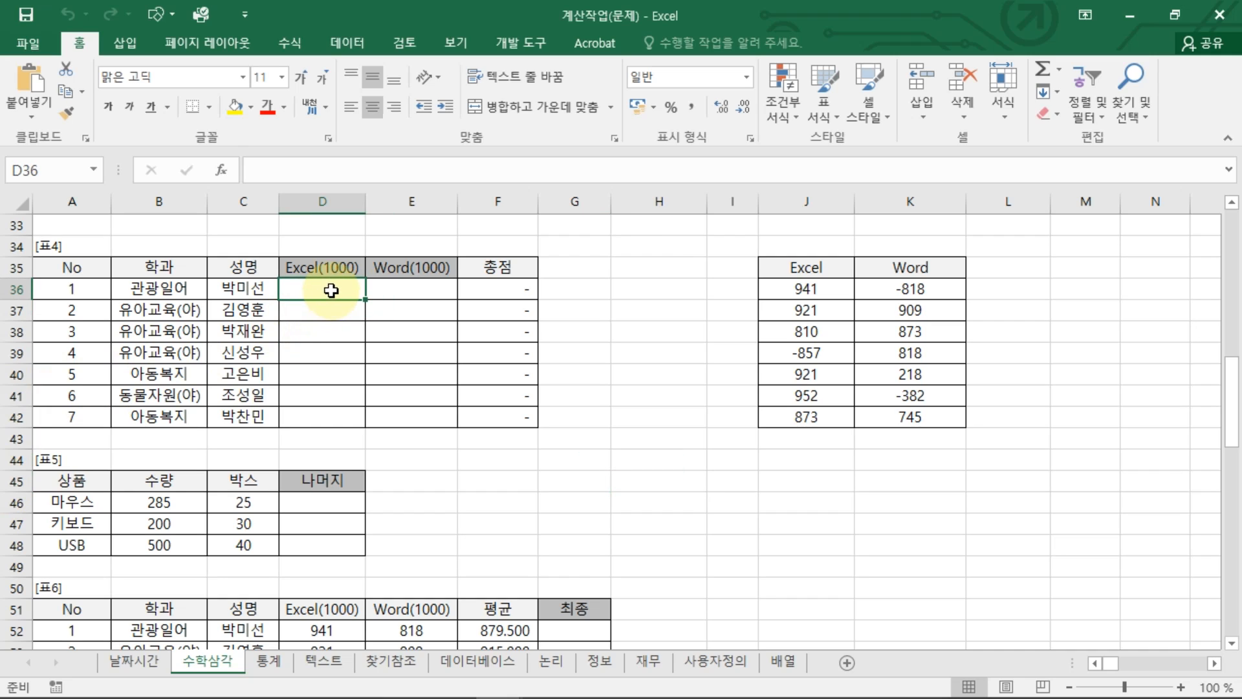
drag(331, 291, 437, 416)
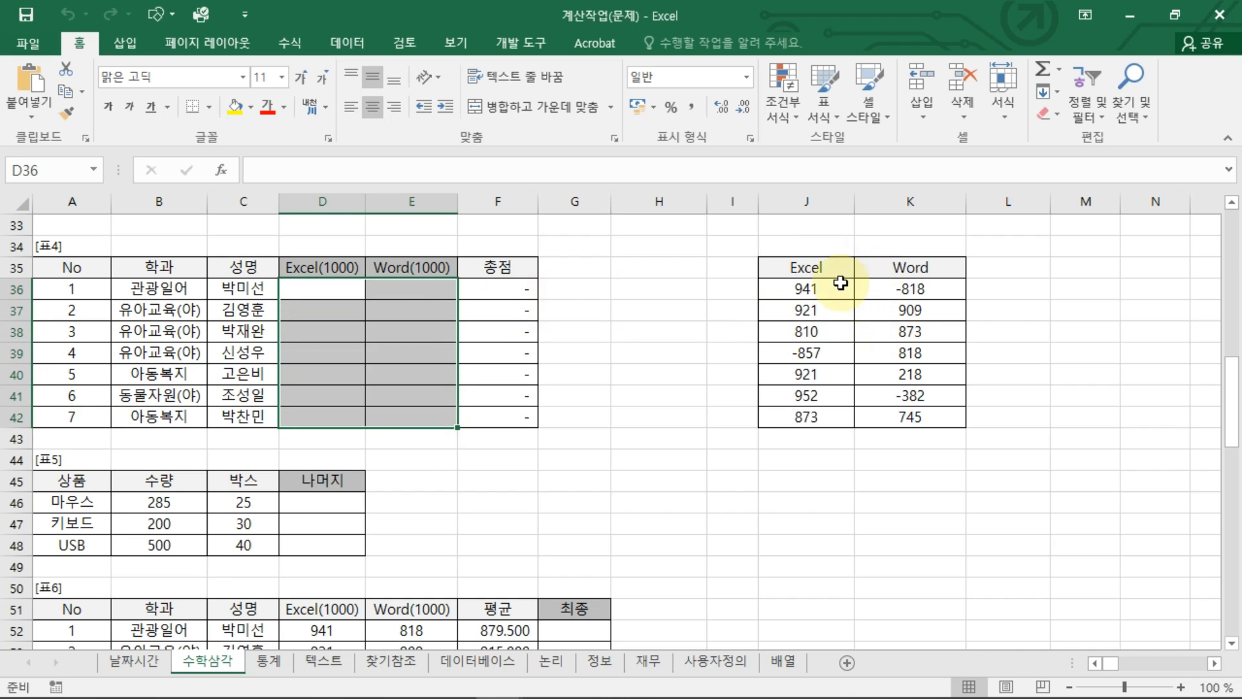
drag(818, 288, 913, 414)
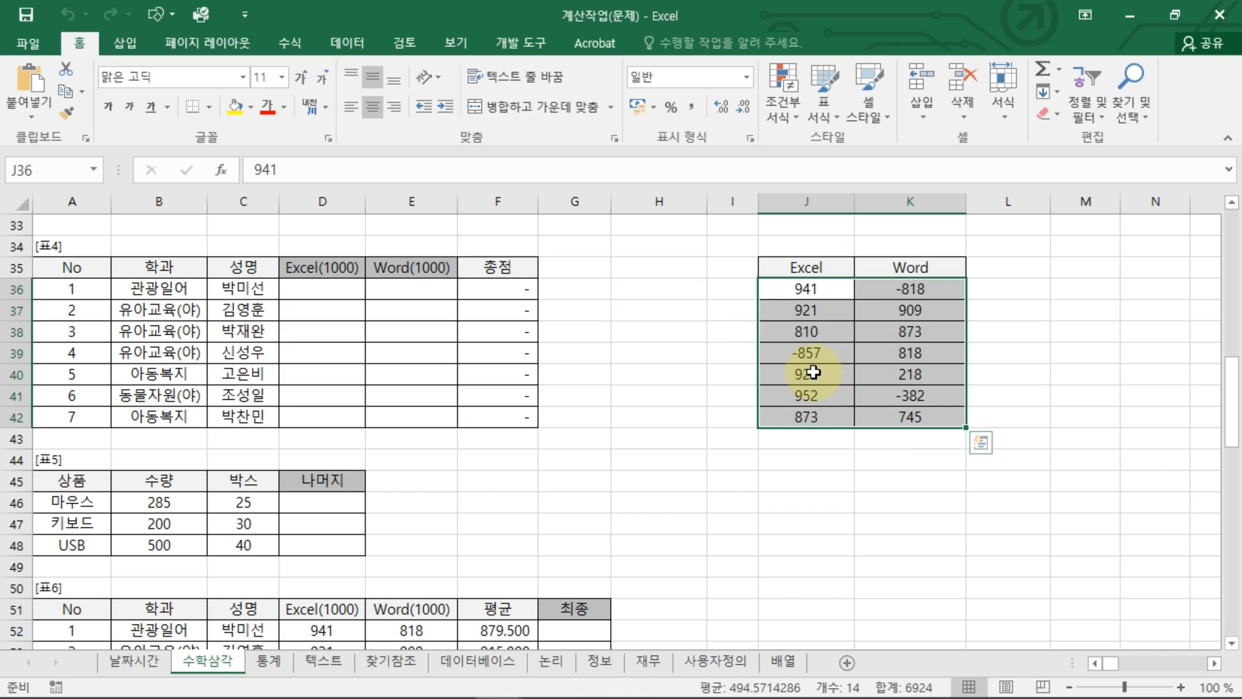
key(ctrl+shift+d)
drag(891, 293, 900, 303)
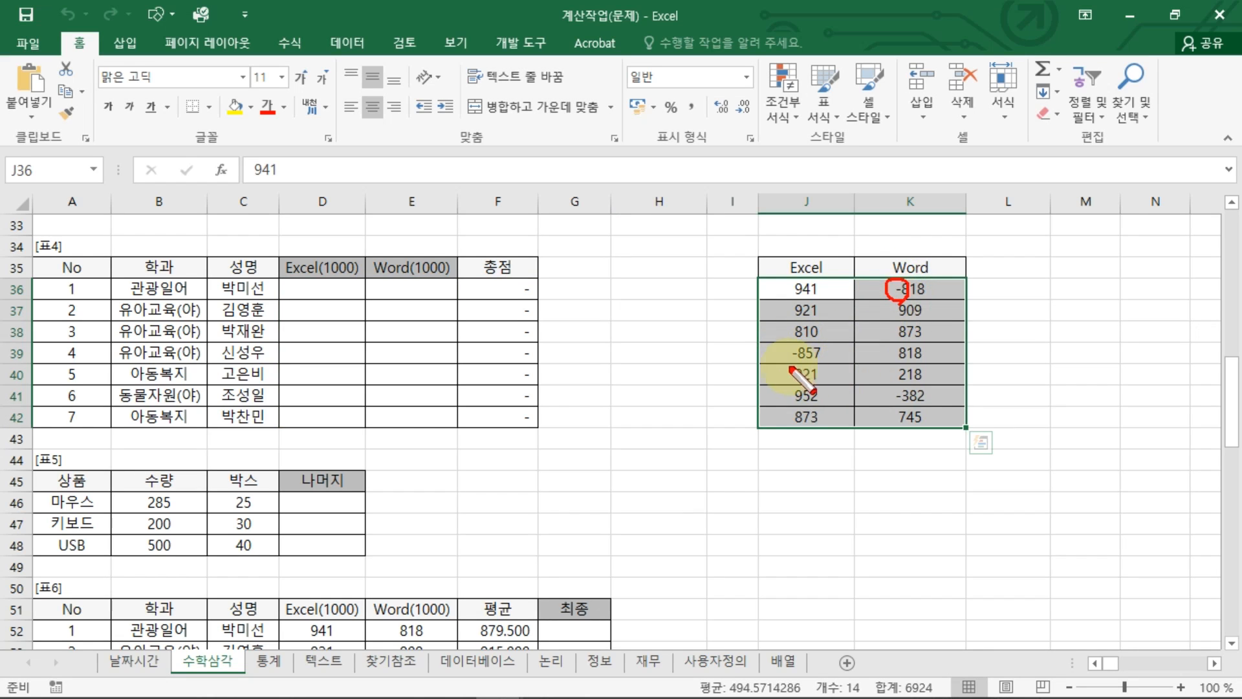
drag(789, 366, 800, 368)
drag(897, 372, 892, 396)
mouse_move(820, 285)
mouse_down()
mouse_move(808, 259)
mouse_move(406, 273)
mouse_up()
key(Escape)
Enter =ABS(-10) in D36 to test the absolute value function
click(346, 291)
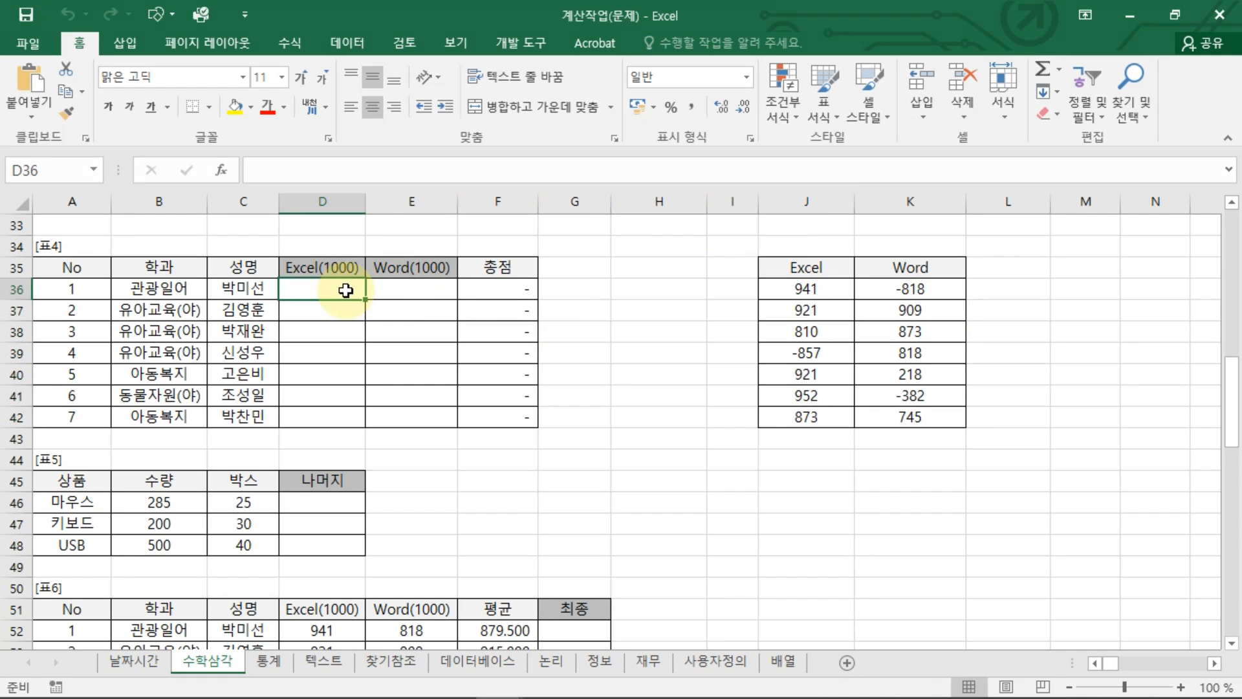
text(=AB)
key(Tab)
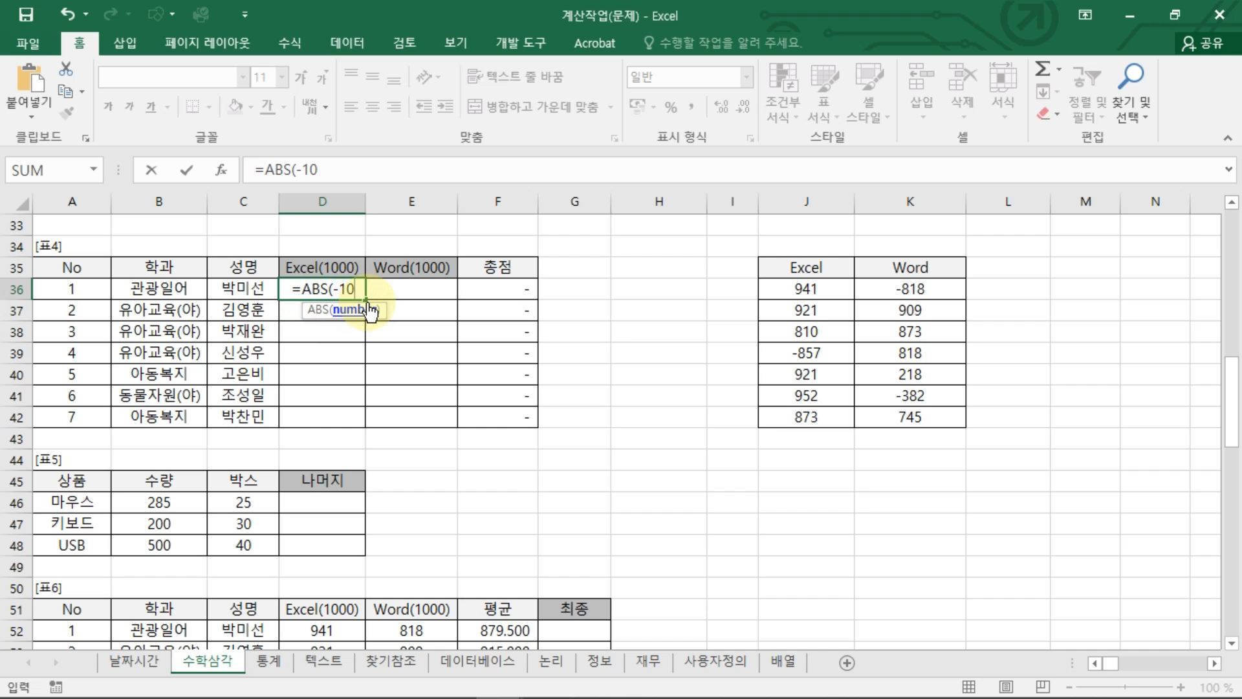
key(Return)
Replace the ABS argument in D36 with a reference to J36
double_click(321, 290)
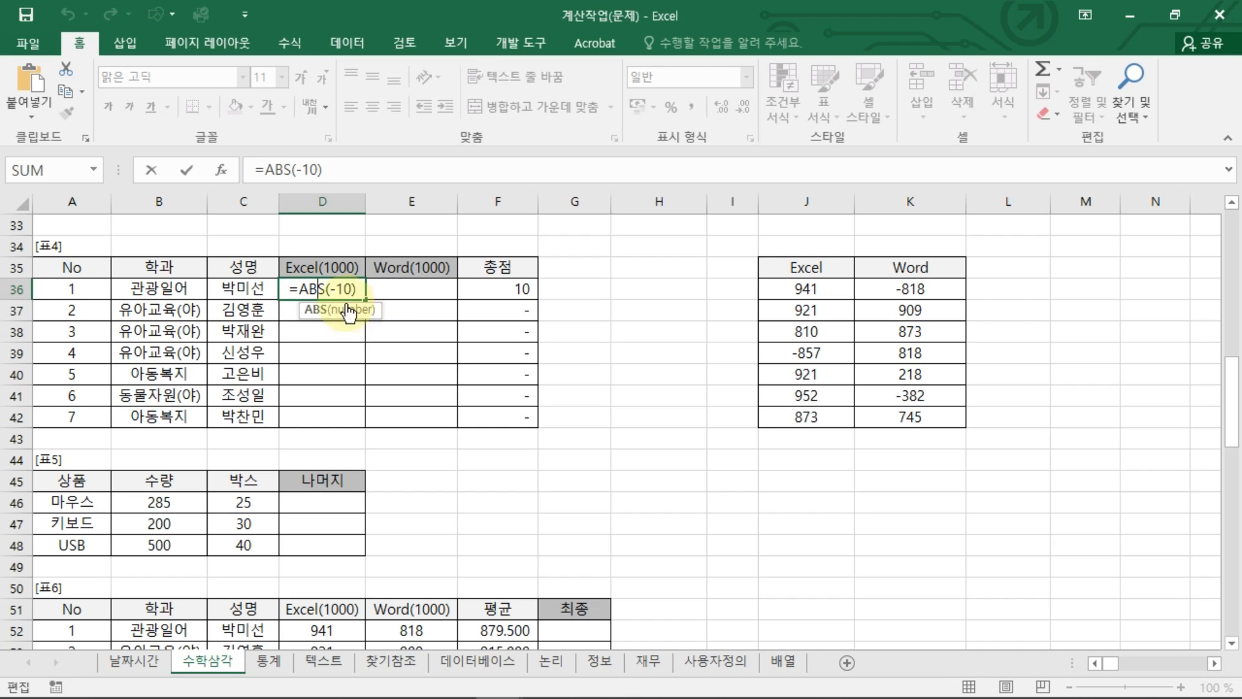
drag(331, 289, 408, 297)
click(808, 291)
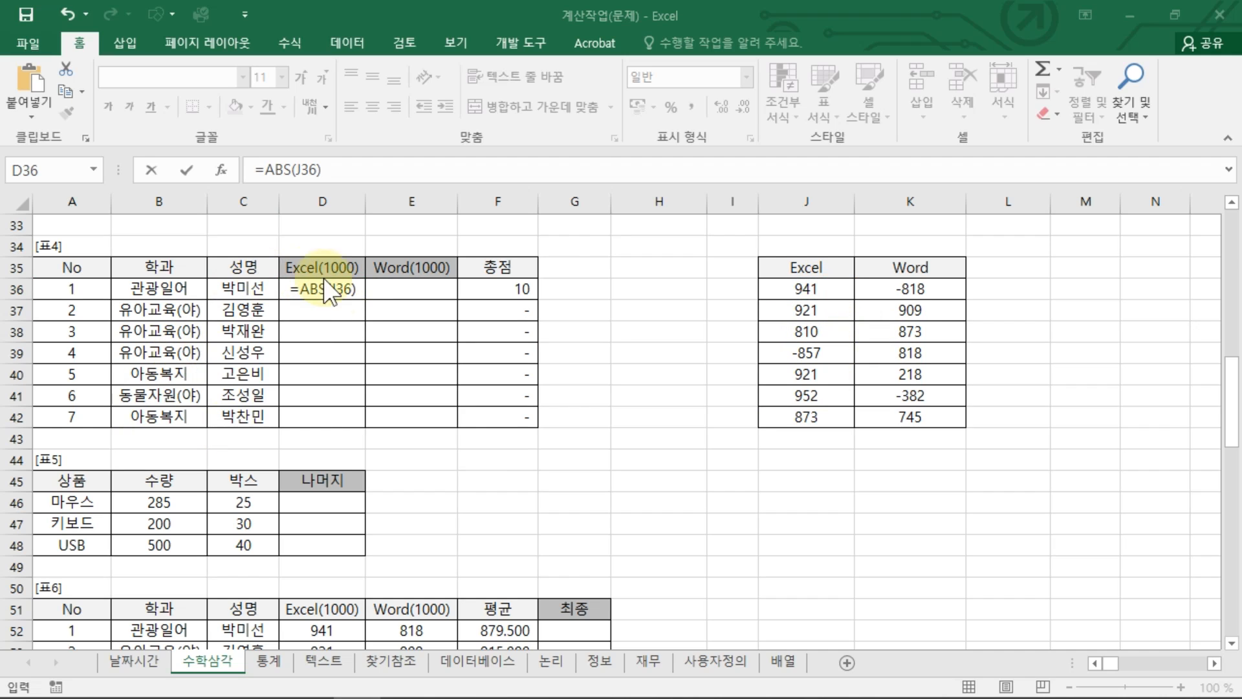
key(Return)
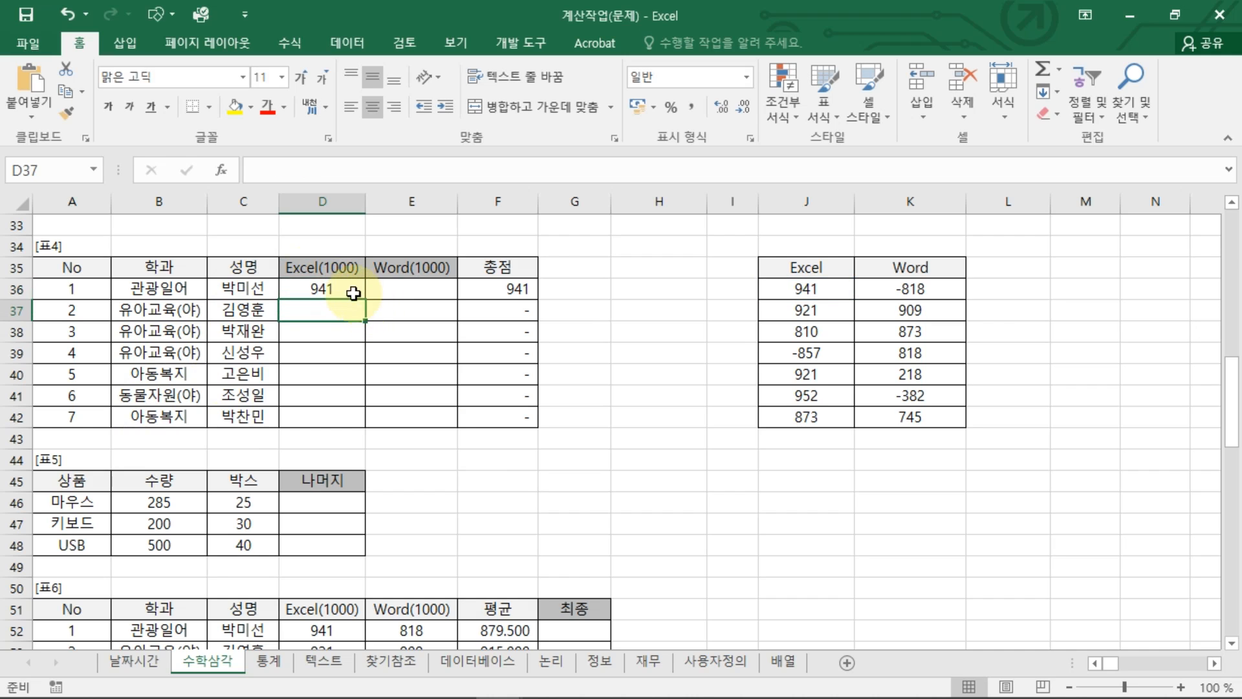
Fill the ABS formula from D36 across to E36 and down through row 42
click(360, 294)
drag(365, 298, 440, 299)
drag(916, 300, 911, 302)
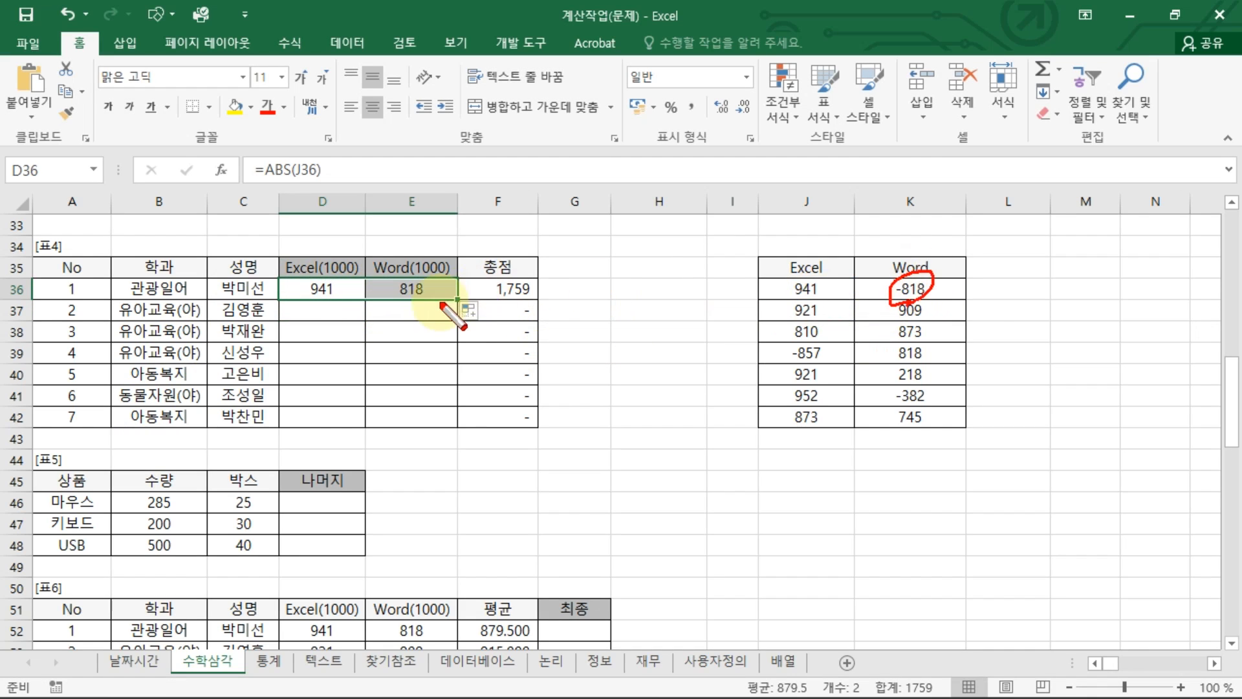
drag(424, 307, 434, 305)
mouse_move(896, 267)
mouse_down()
mouse_move(414, 259)
mouse_move(437, 255)
mouse_up()
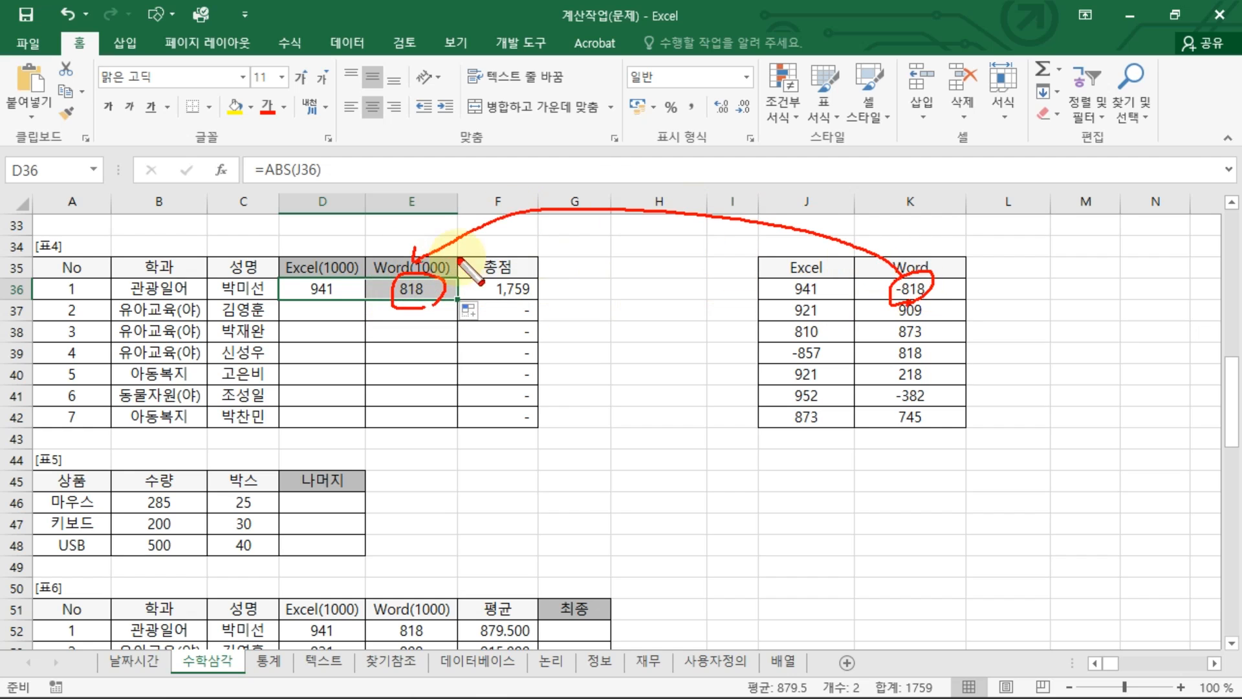
key(Escape)
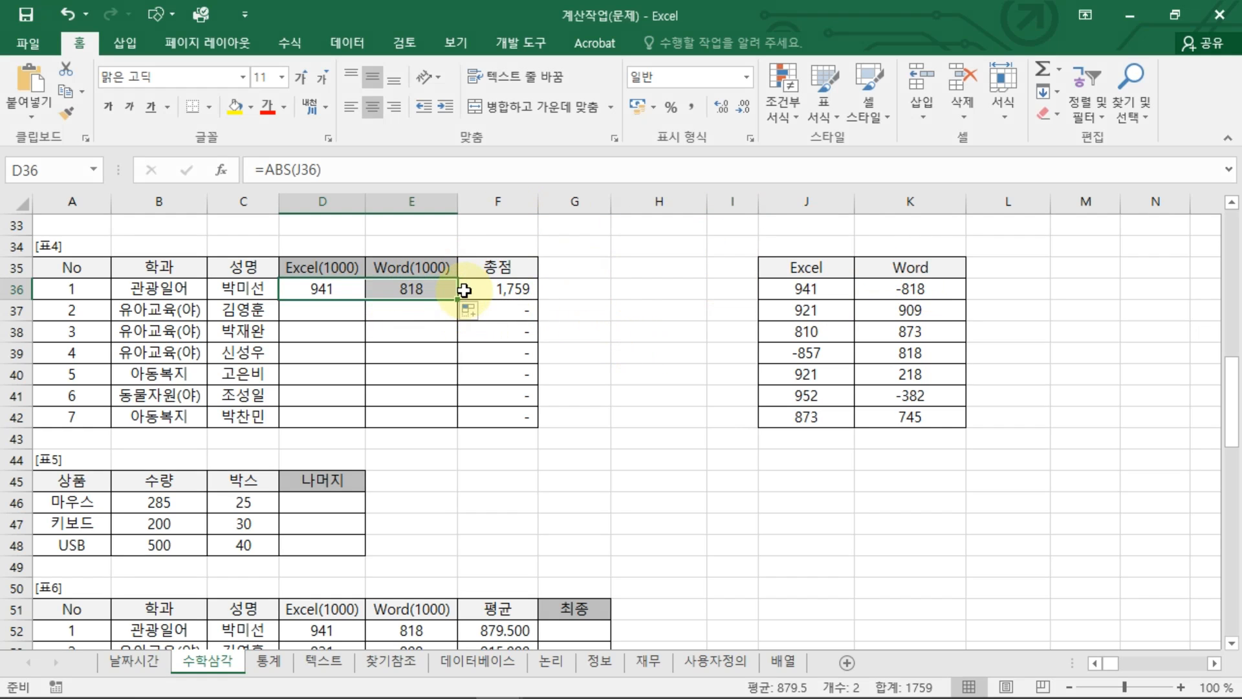
drag(457, 303, 444, 427)
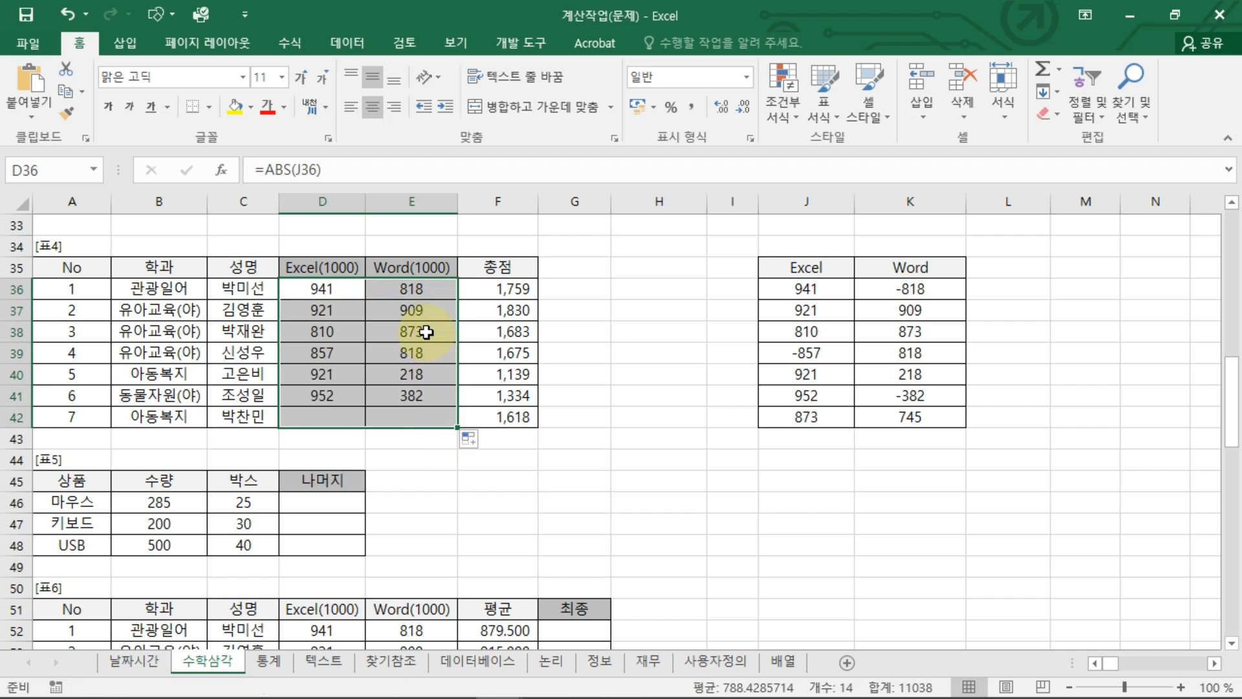
Examine the copied ABS formula in E36 and the source cell it refers to
click(370, 297)
click(411, 293)
double_click(416, 297)
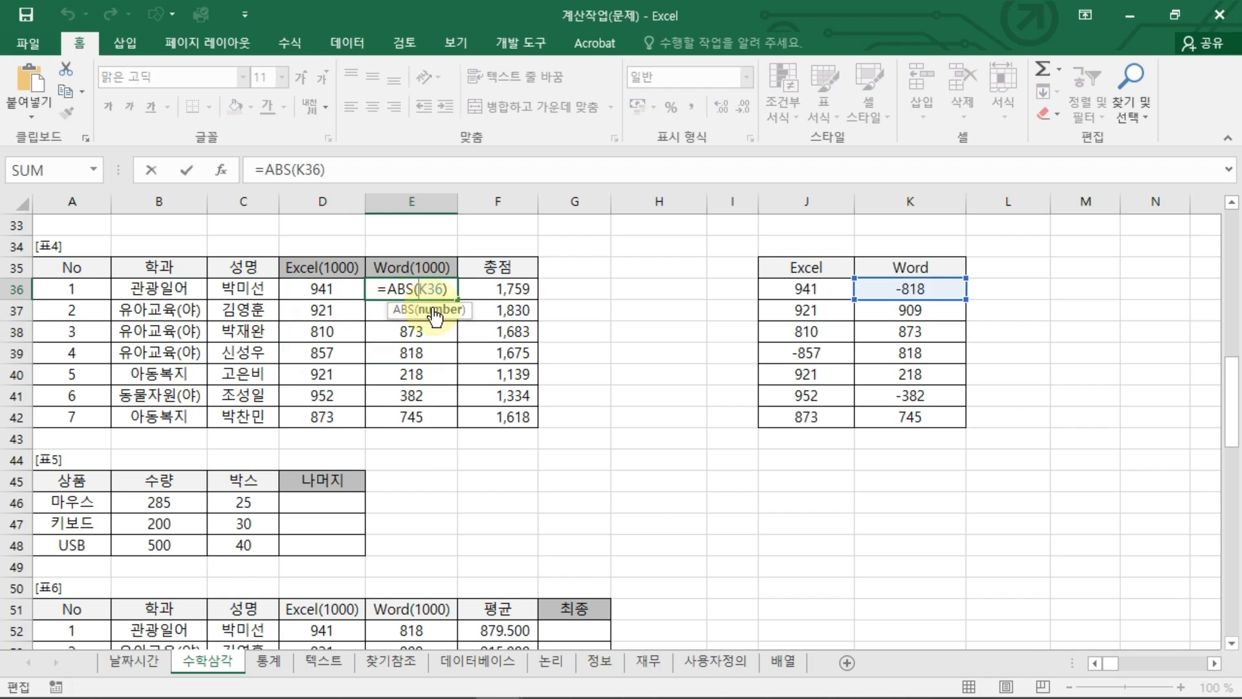
key(Escape)
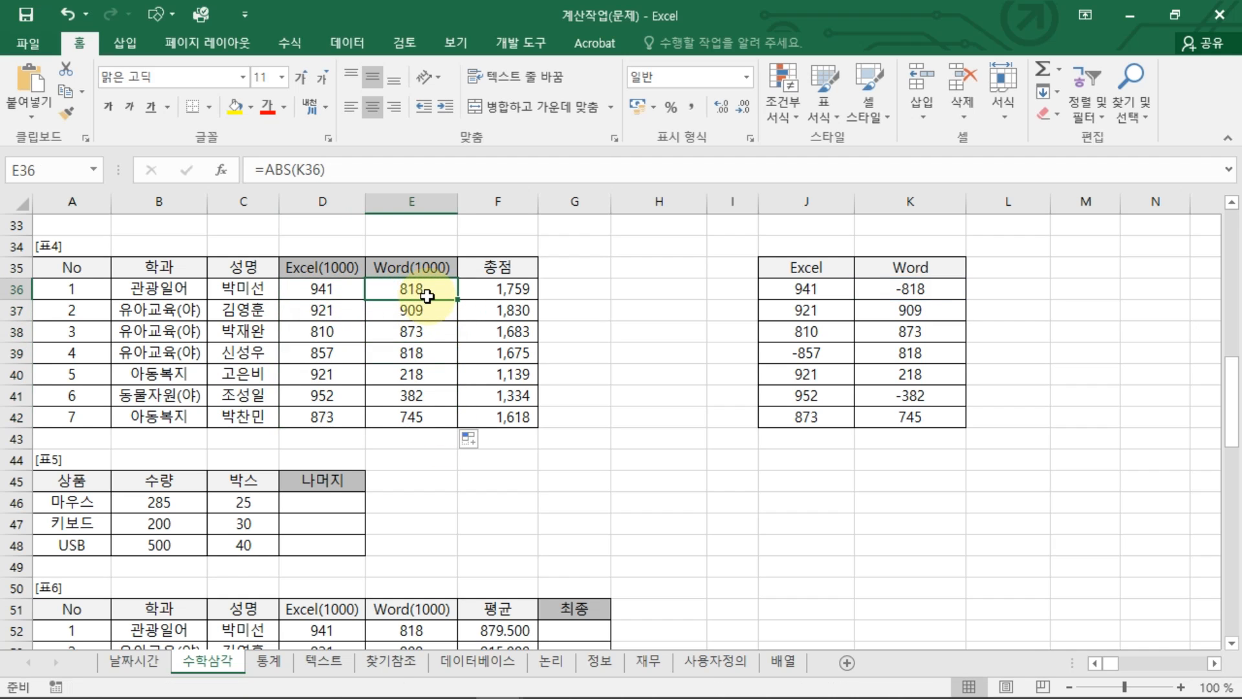
Enter =MOD(B46,C46) in D46 to calculate the first product's remainder in [표5]
scroll(420, 518, down, 2)
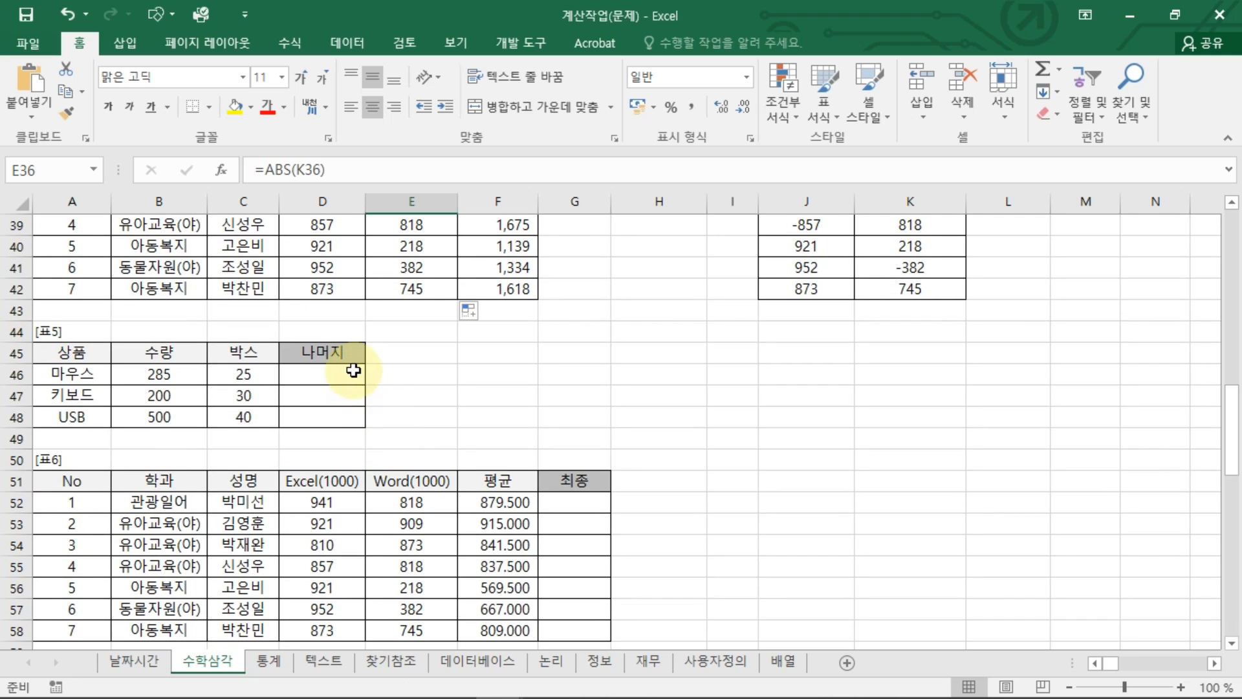
click(353, 370)
text(=MOD()
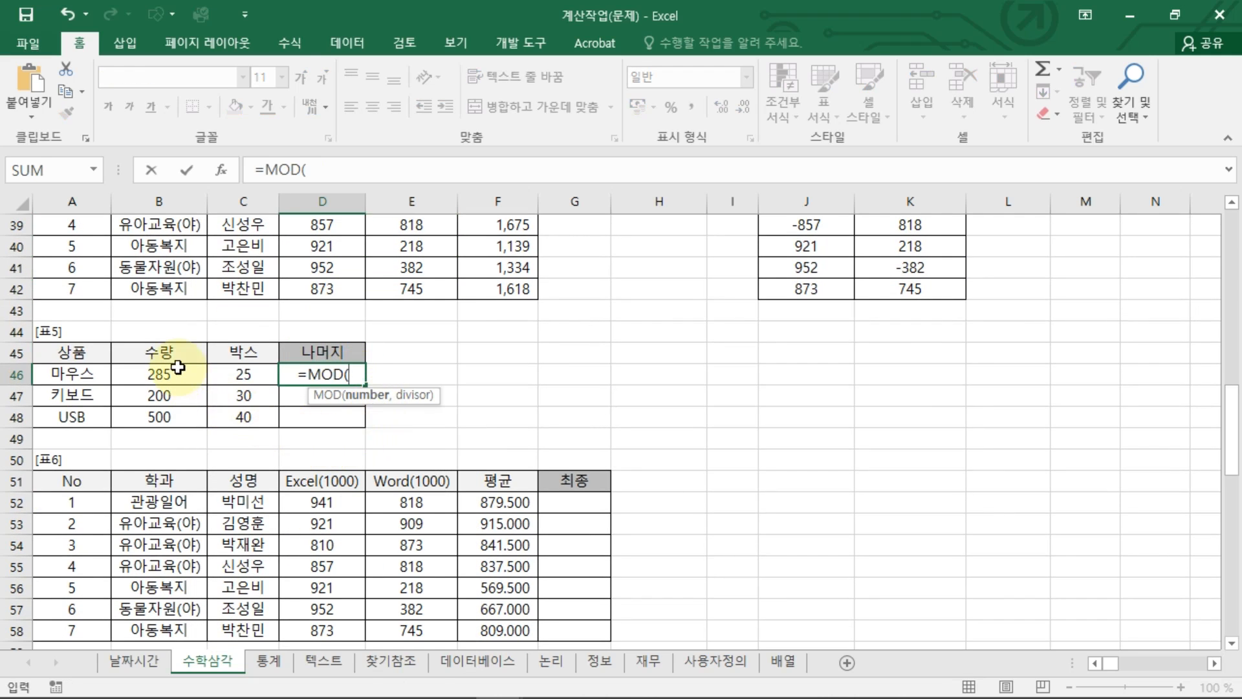
click(158, 374)
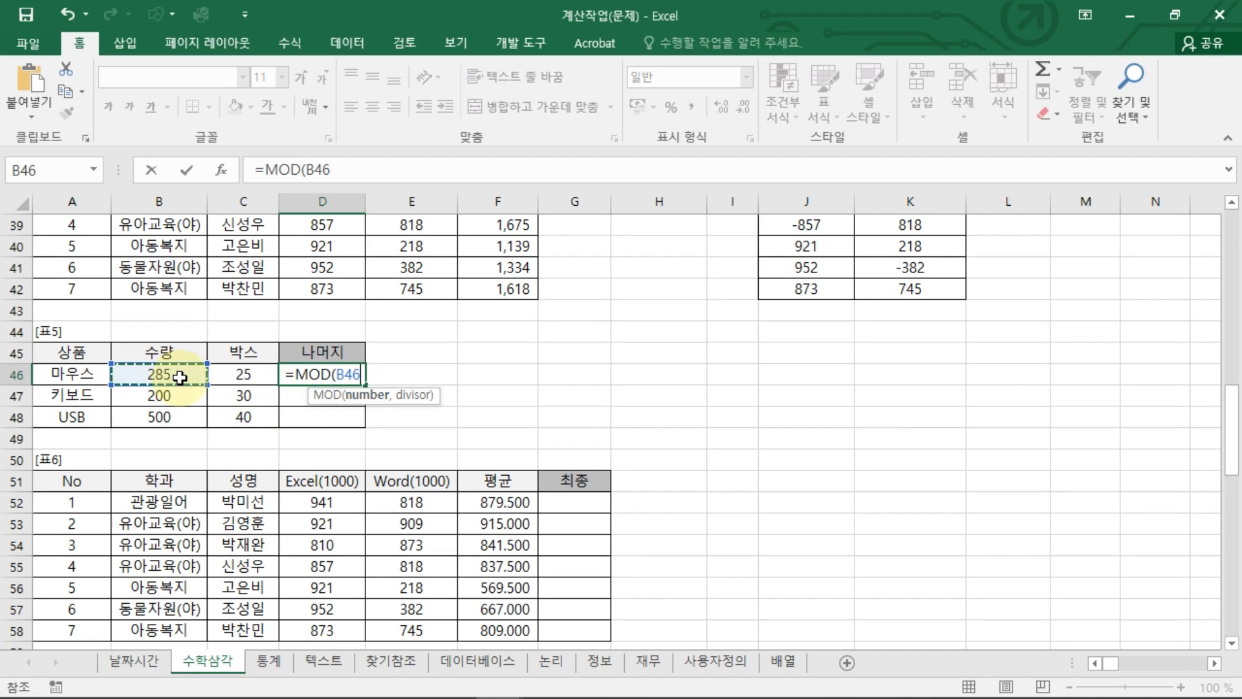
text(,)
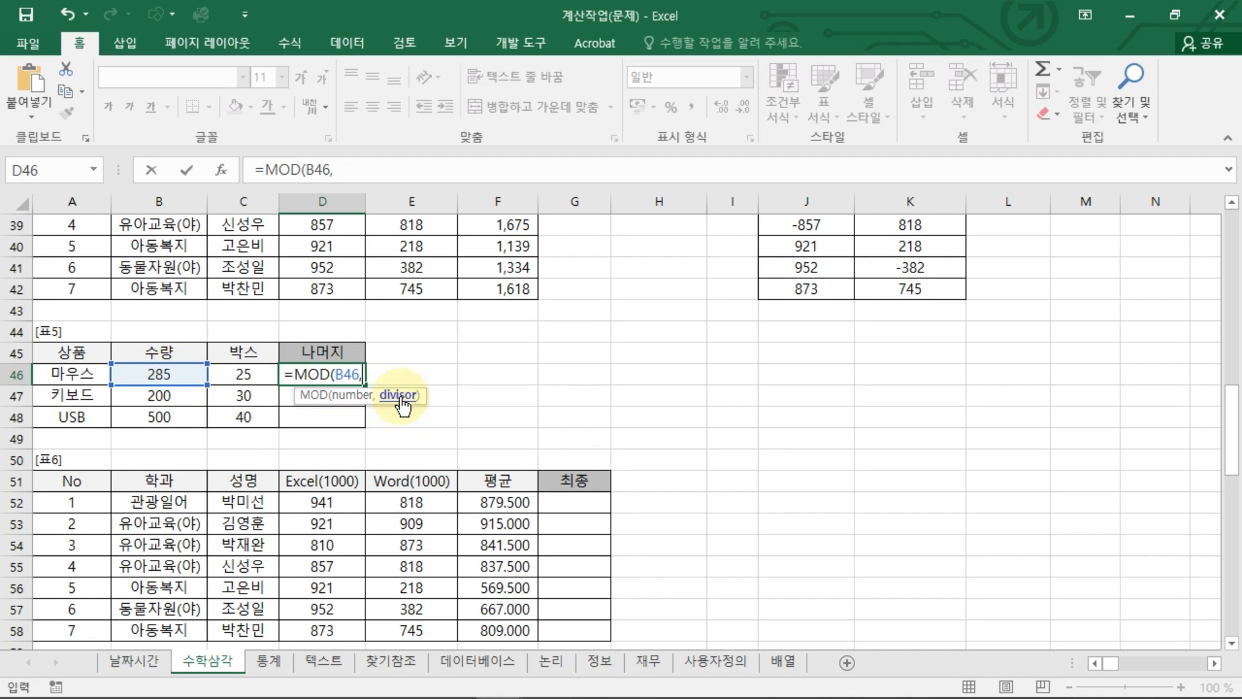
click(246, 374)
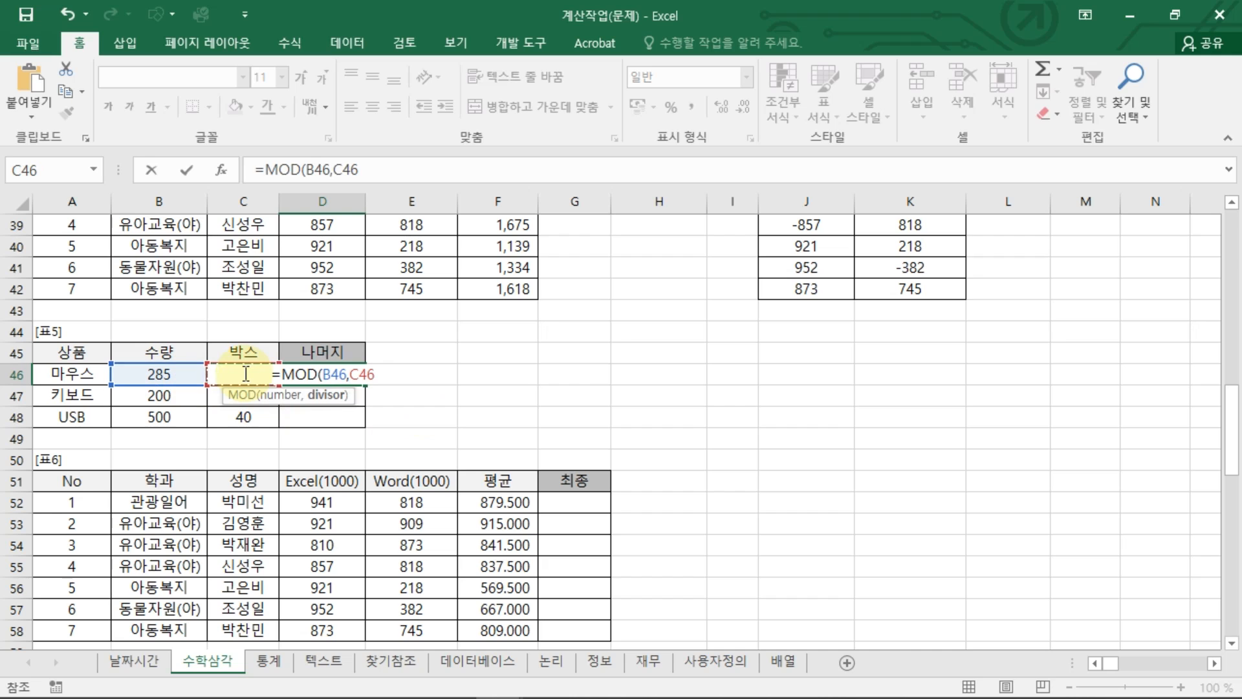
key(Return)
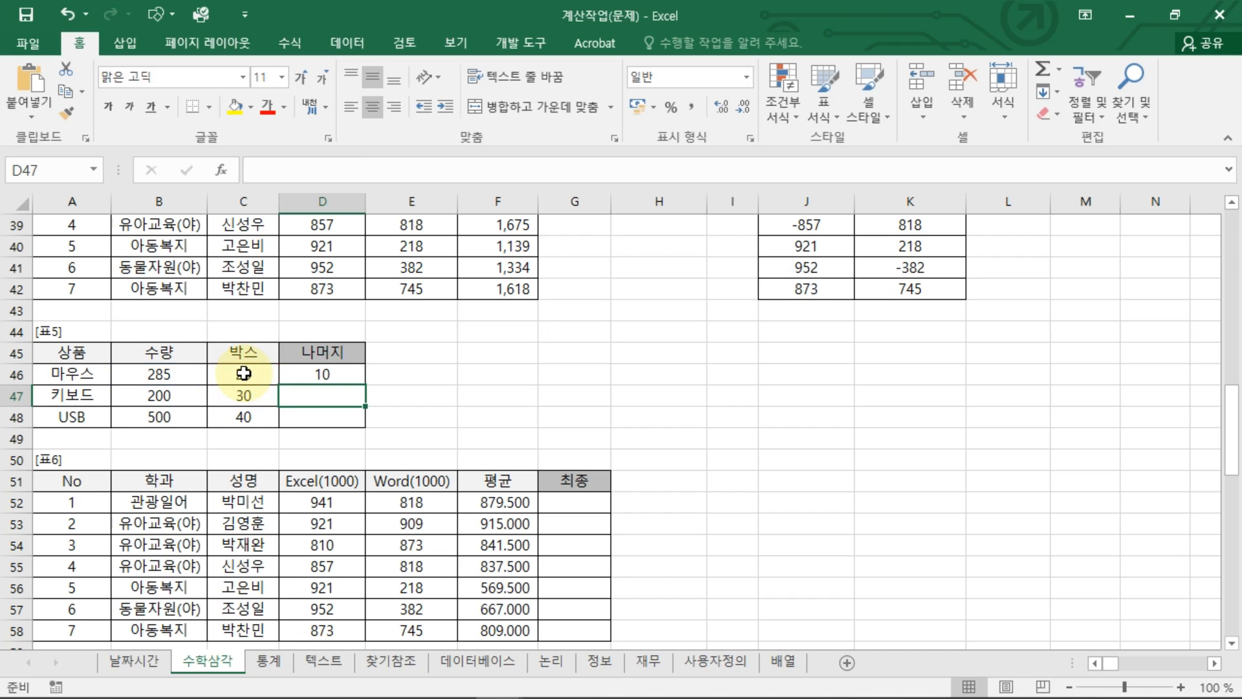
Fill the MOD formula from D46 down through D48
key(ctrl+2)
mouse_move(151, 380)
mouse_down()
mouse_move(183, 382)
mouse_move(152, 388)
mouse_up()
mouse_move(238, 386)
mouse_down()
mouse_move(207, 384)
mouse_move(249, 371)
mouse_move(228, 392)
mouse_up()
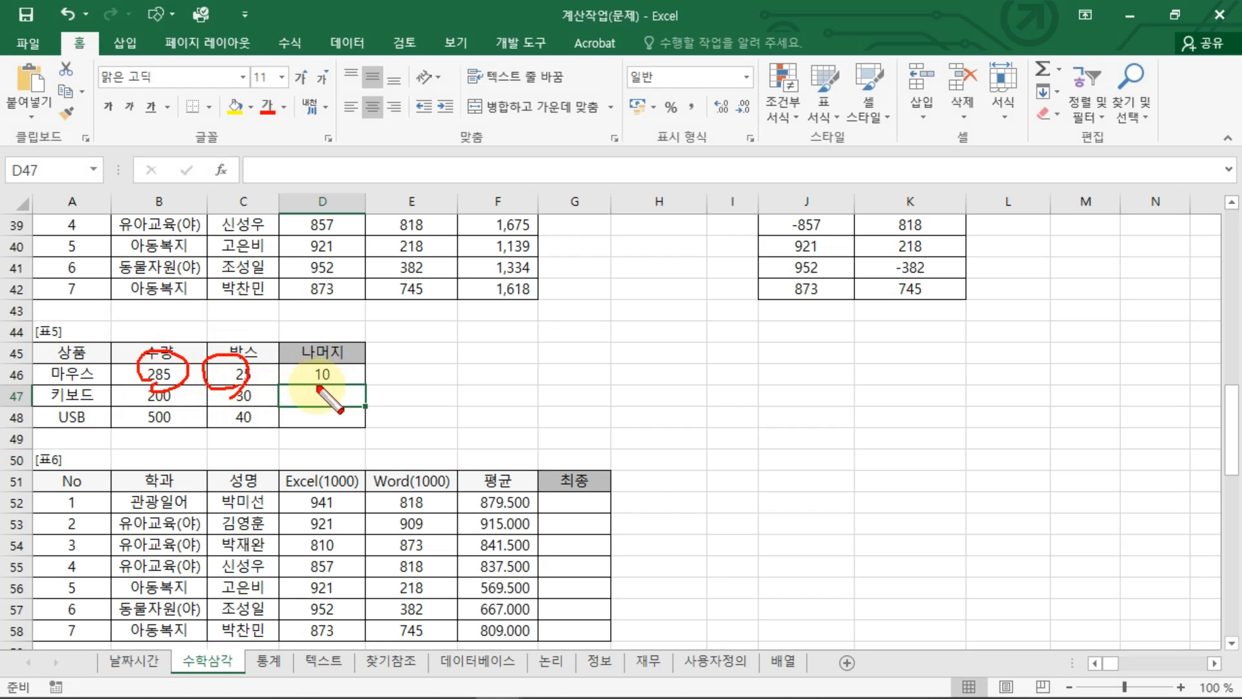
key(Escape)
key(Up)
double_click(365, 384)
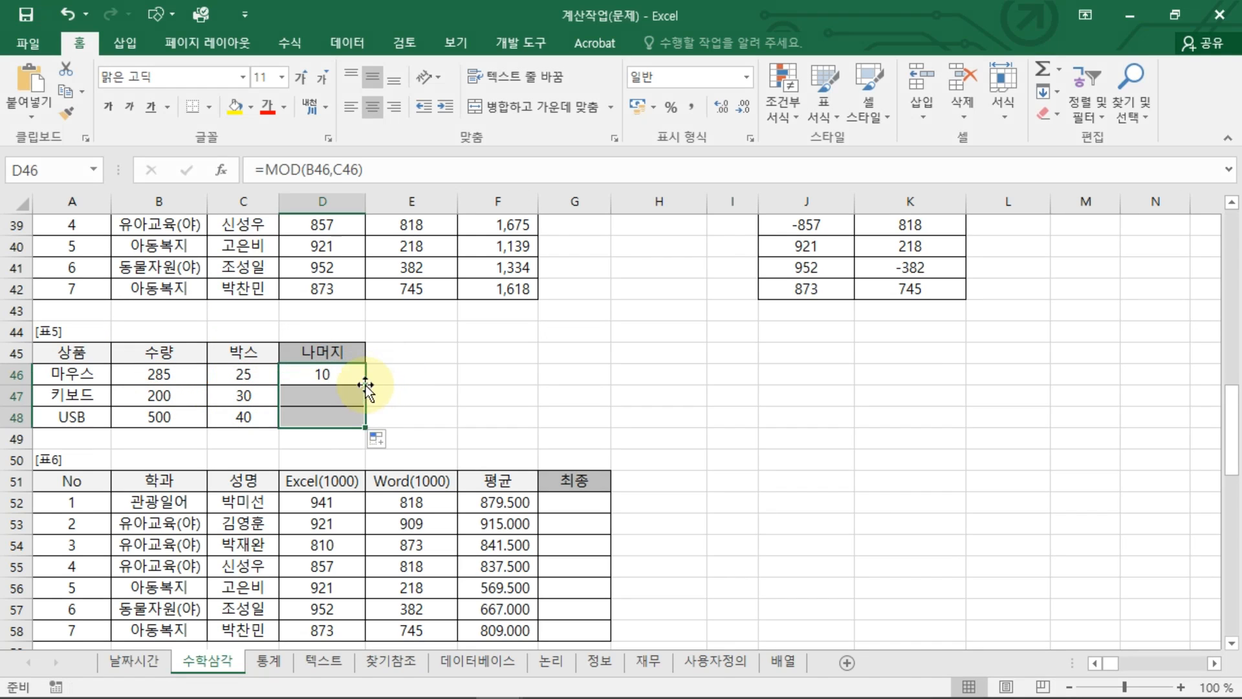
Enter =QUOTIENT(B46,C46) in E46 to calculate the whole number of boxes for 마우스
click(403, 375)
text(=W)
key(BackSpace)
text(Q)
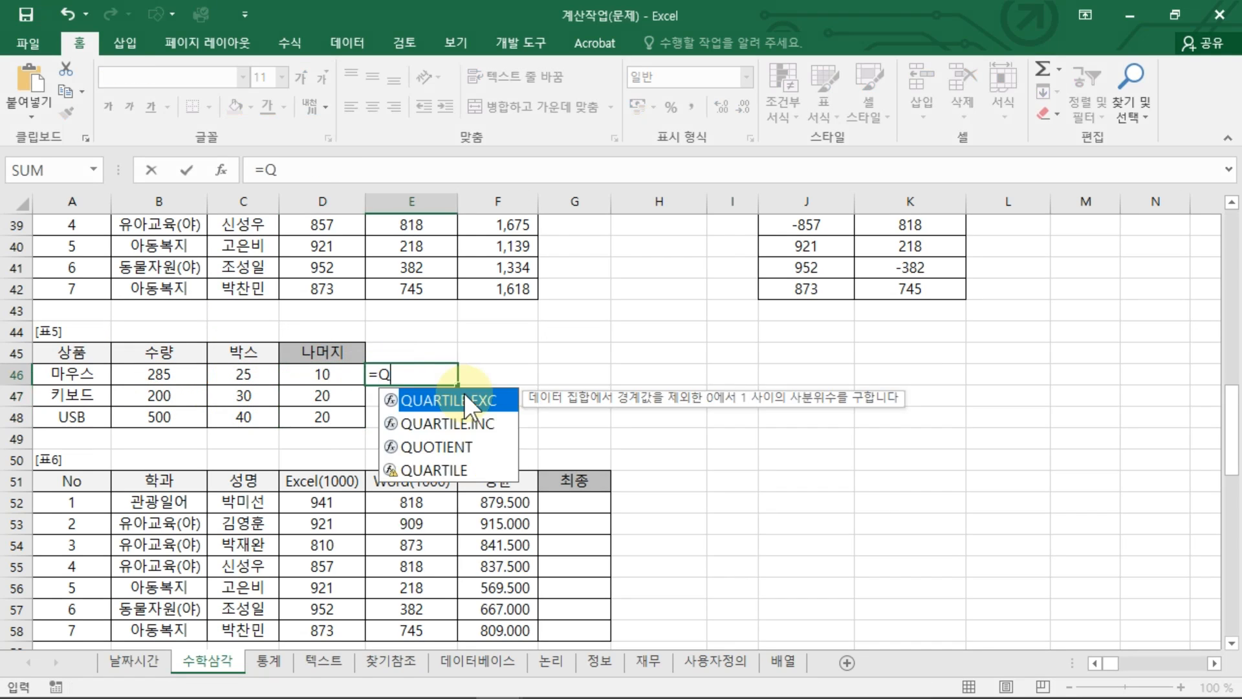
key(Down)
key(Down)
key(Down)
key(Up)
key(Tab)
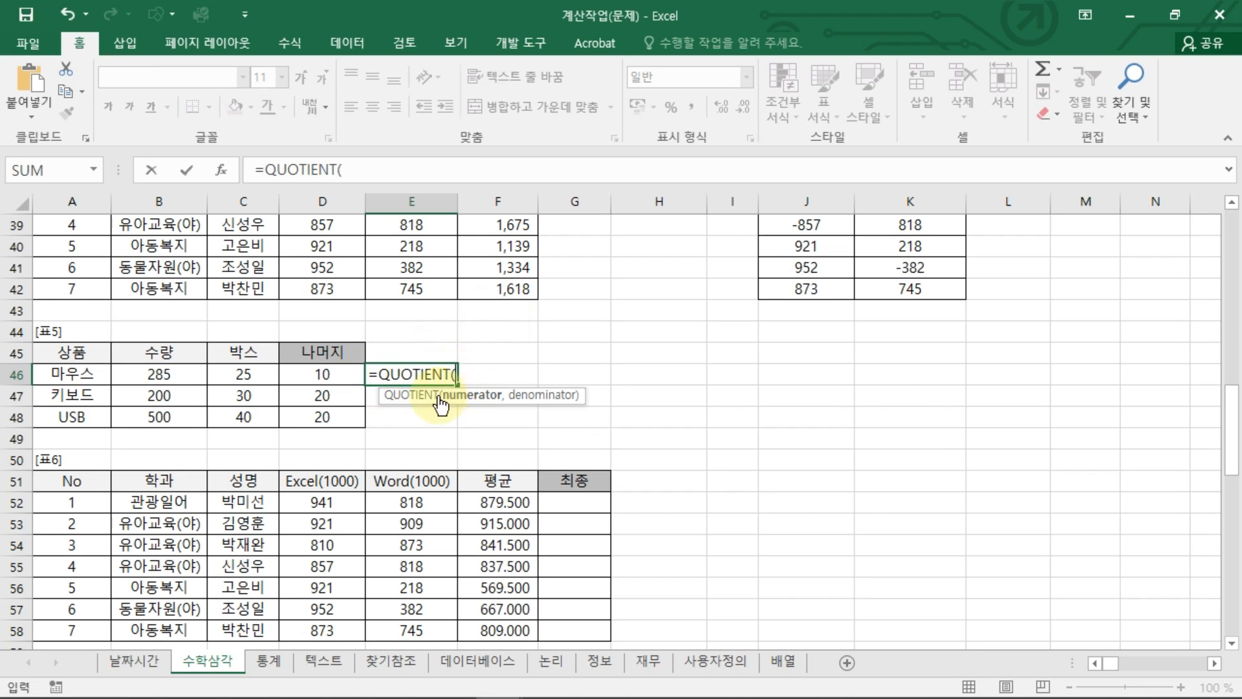
click(171, 376)
text(,)
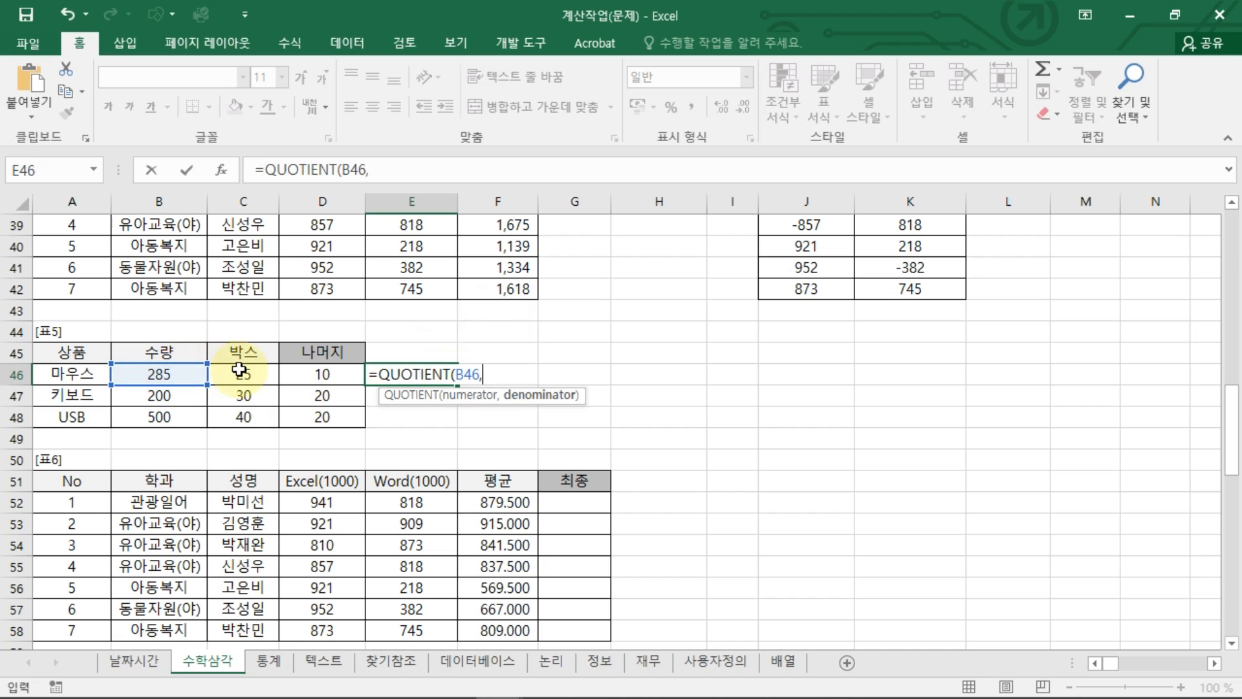
click(243, 374)
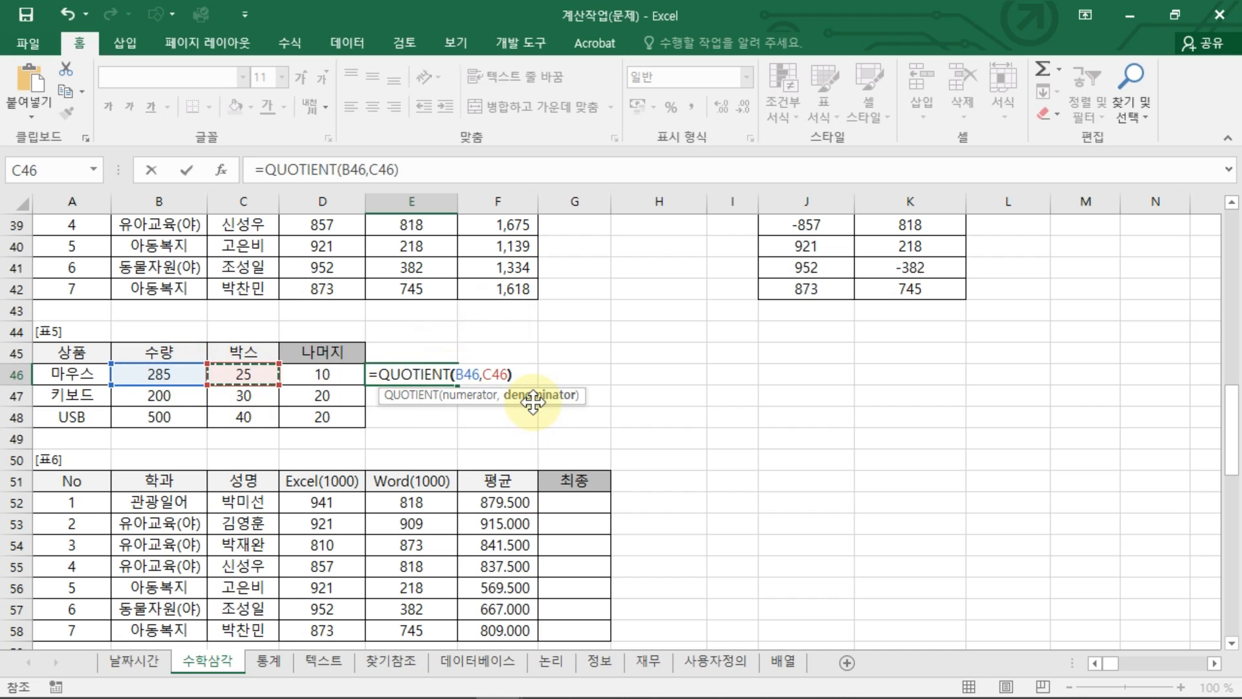
text())
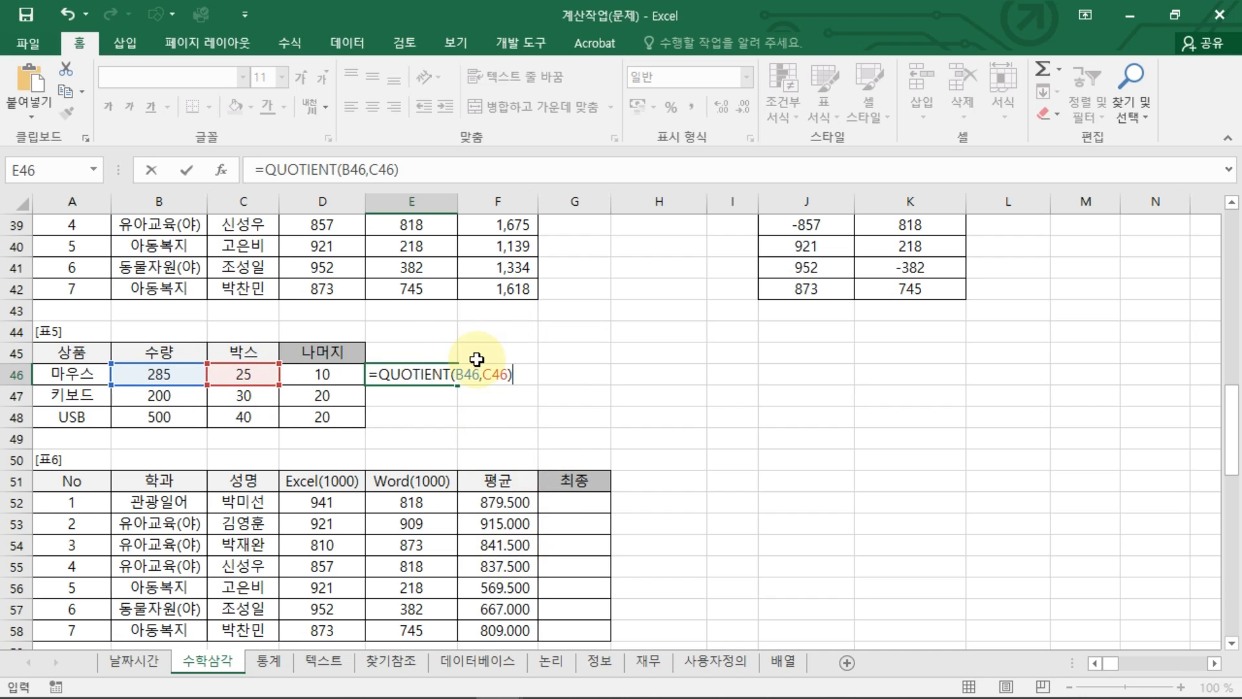
key(Return)
Enter =285/25 in F46 as a plain division beside the QUOTIENT result
click(511, 375)
text(=)
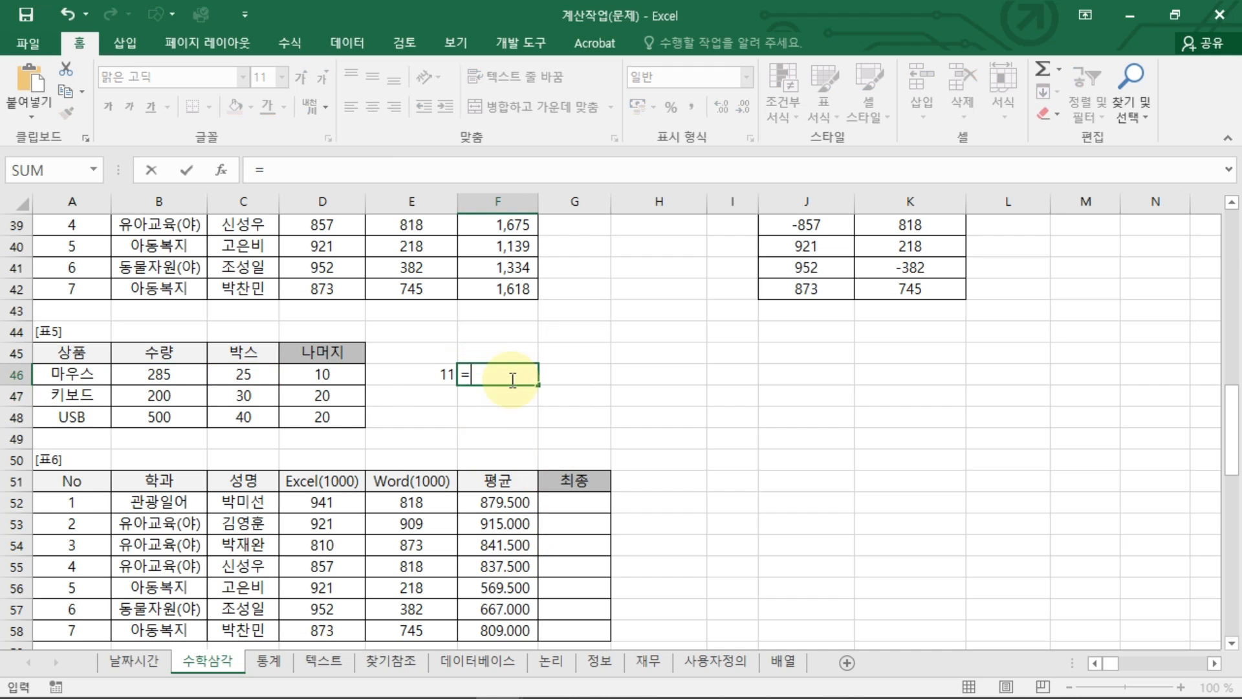
mouse_move(427, 301)
mouse_down()
mouse_move(453, 327)
mouse_move(427, 375)
mouse_up()
drag(449, 351, 458, 366)
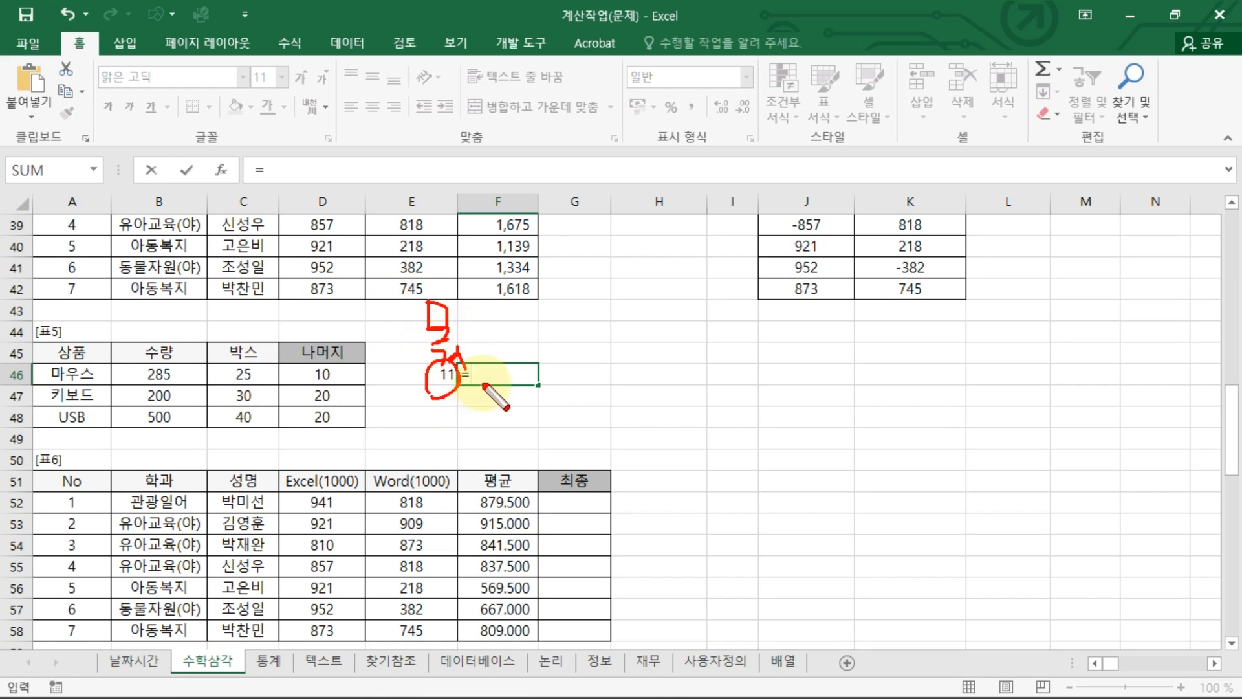
key(Escape)
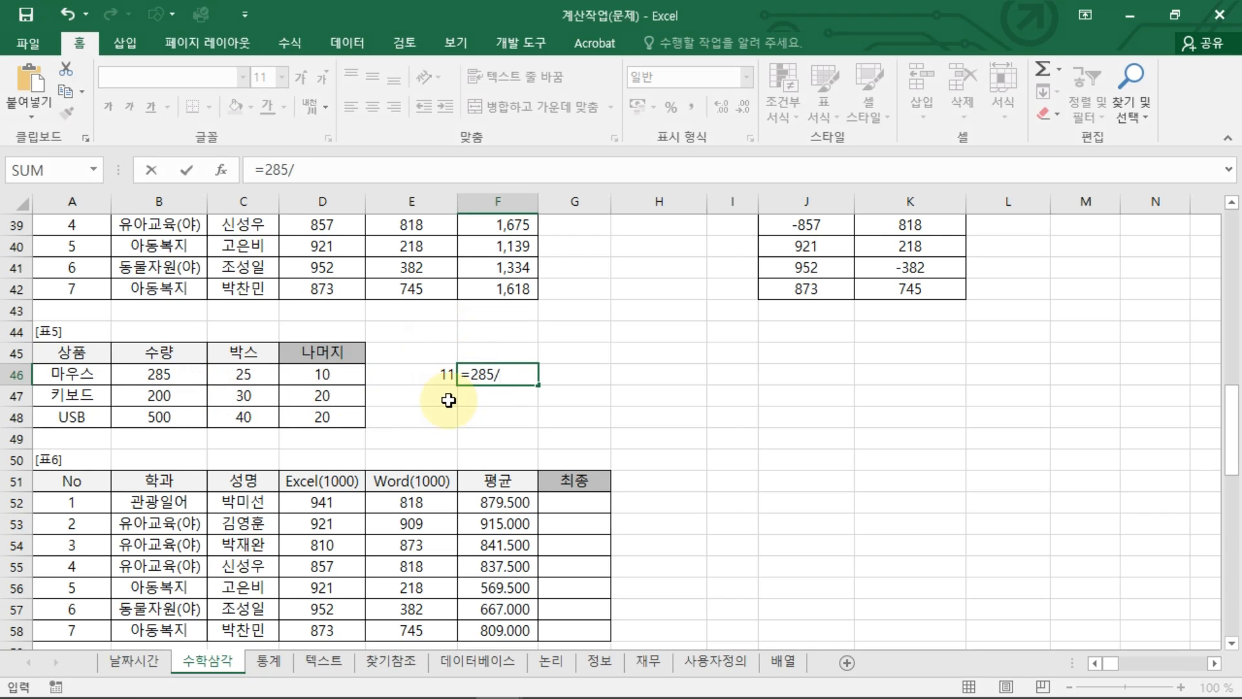
key(Return)
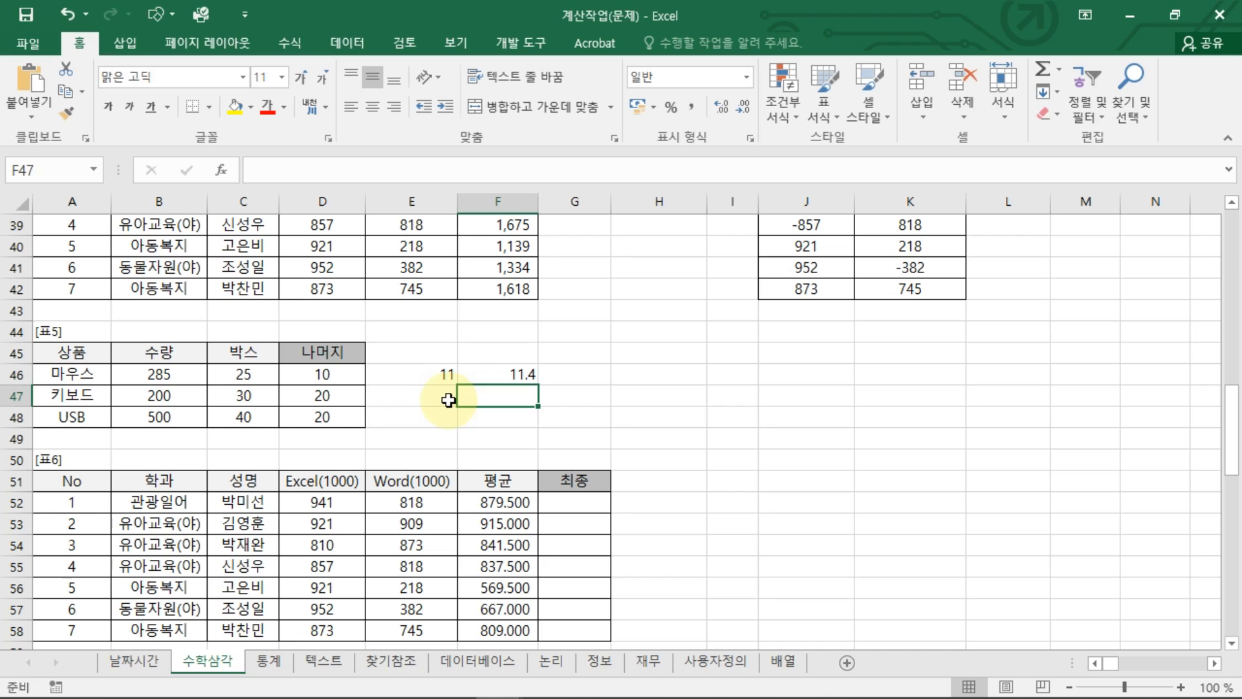
Compare the plain division in F46 with the quotient in E46, and inspect the QUOTIENT formula in E46
key(Up)
key(ctrl+2)
drag(519, 392, 502, 394)
drag(445, 399, 476, 367)
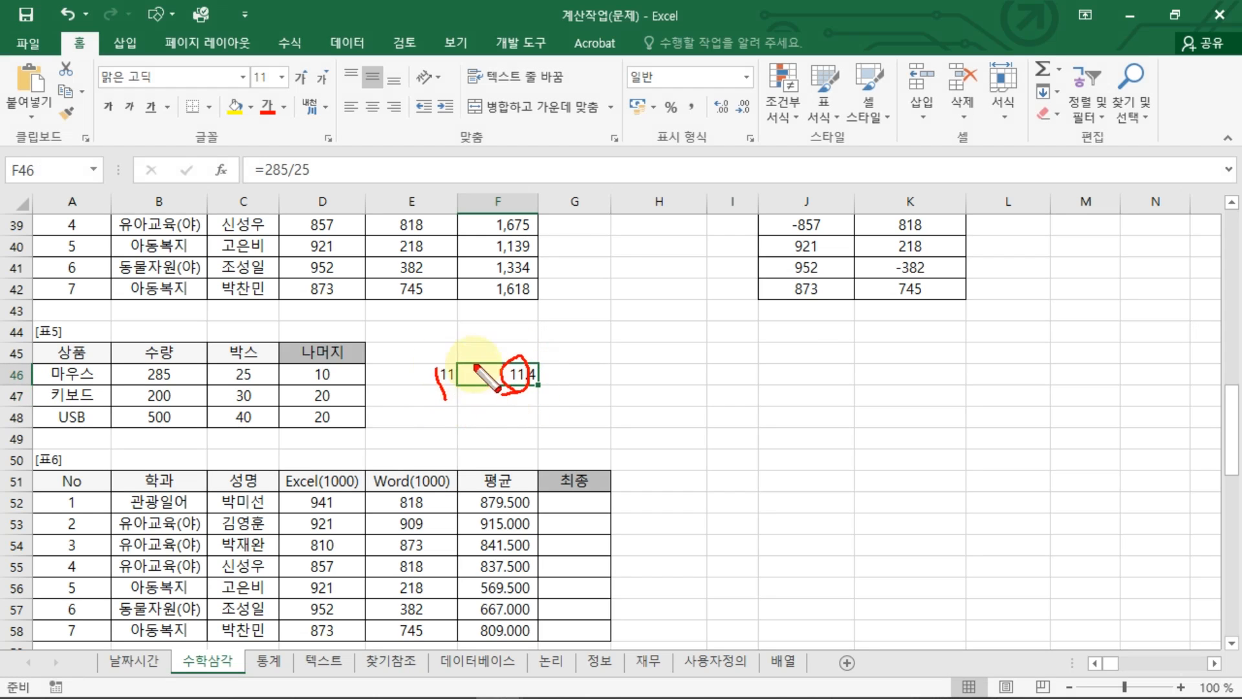
key(Escape)
click(441, 368)
double_click(434, 372)
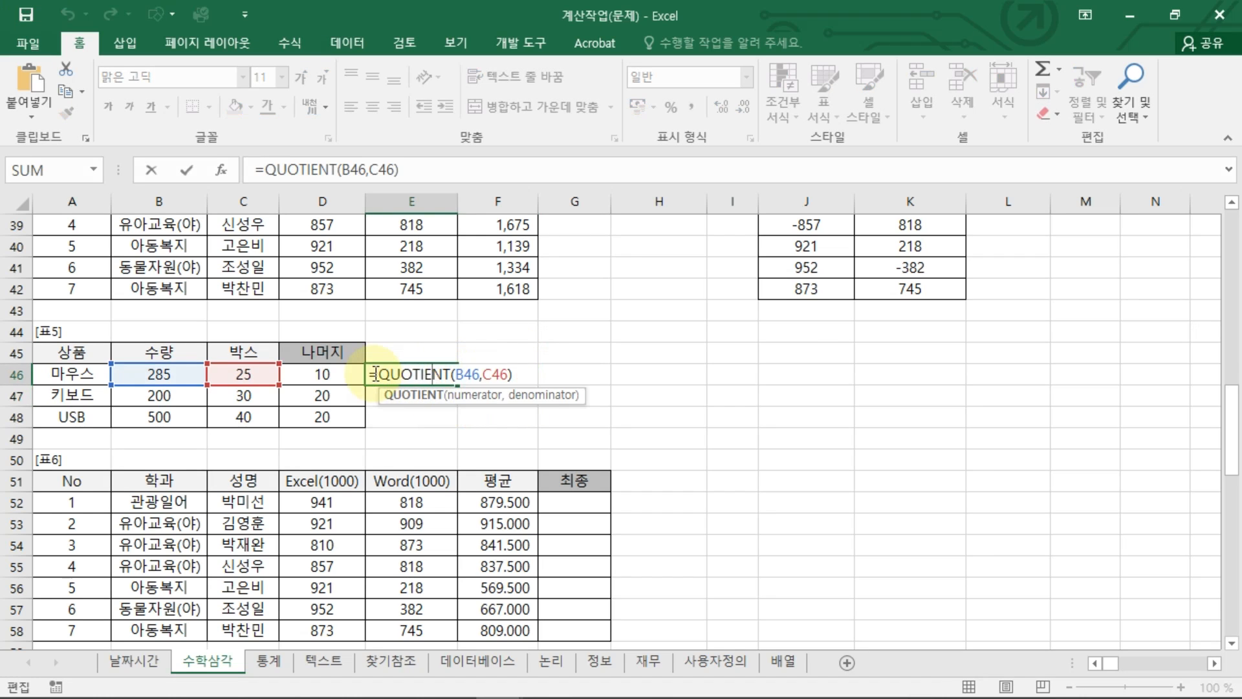
Clear the QUOTIENT formula and the plain division beside it from E46:F46
key(Escape)
shift+click(494, 379)
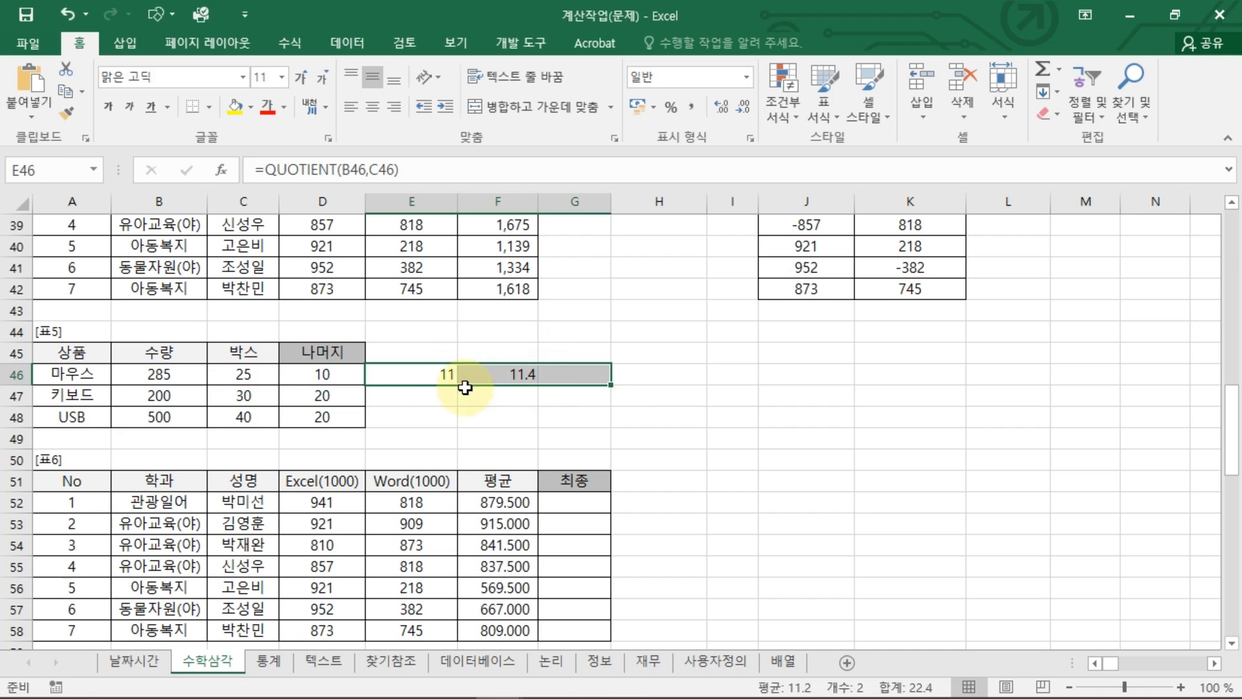
click(465, 388)
Enter =TRUNC(F52,1) in G52 to truncate the first average in 표6 to one decimal place
scroll(576, 401, down, 2)
click(573, 376)
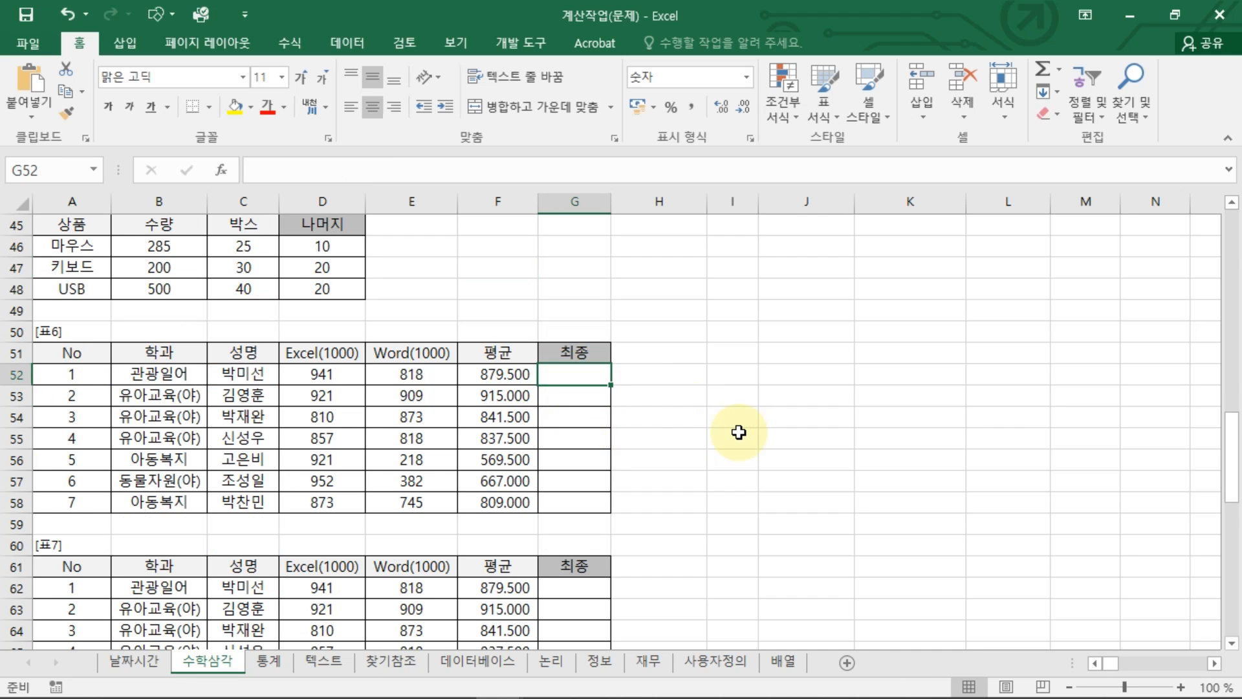
text(=TRU)
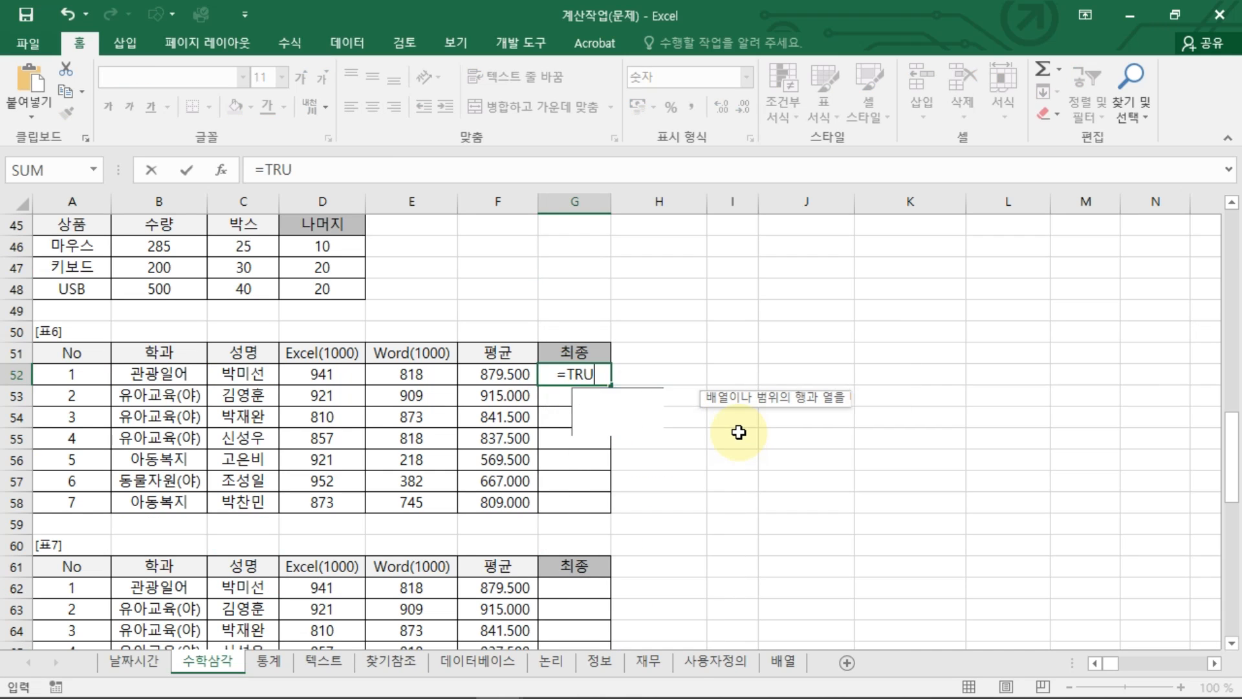
key(Down)
key(Tab)
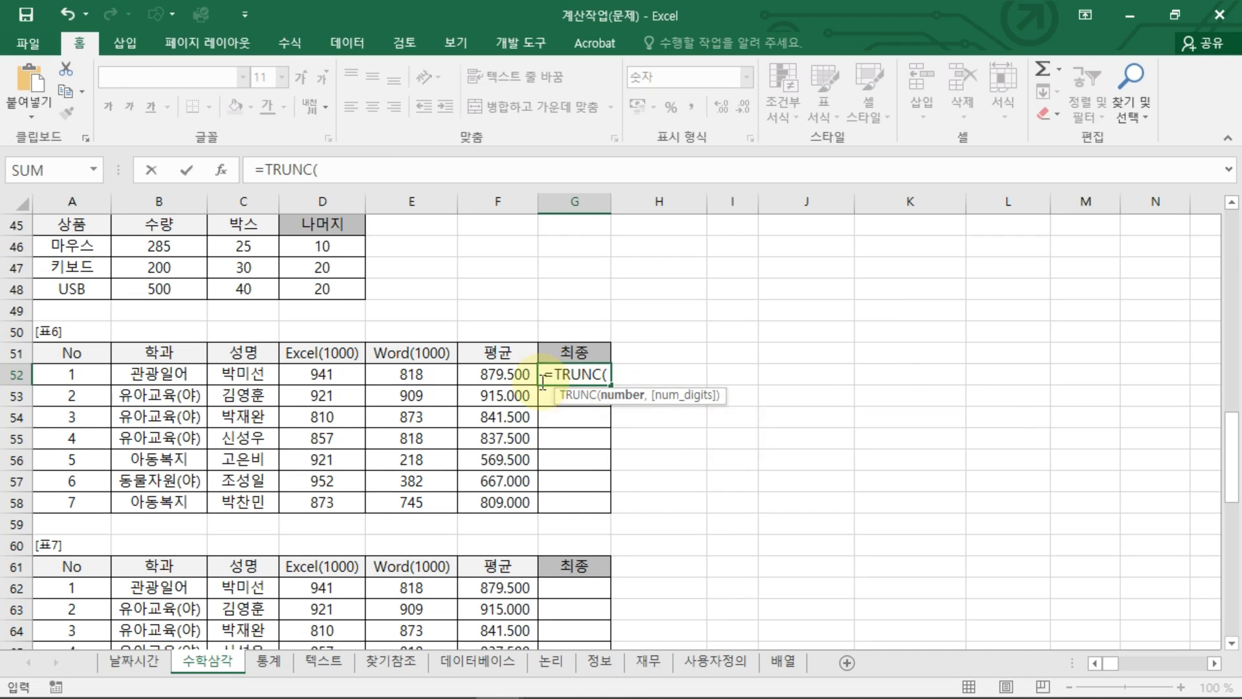
click(505, 373)
text(,1)
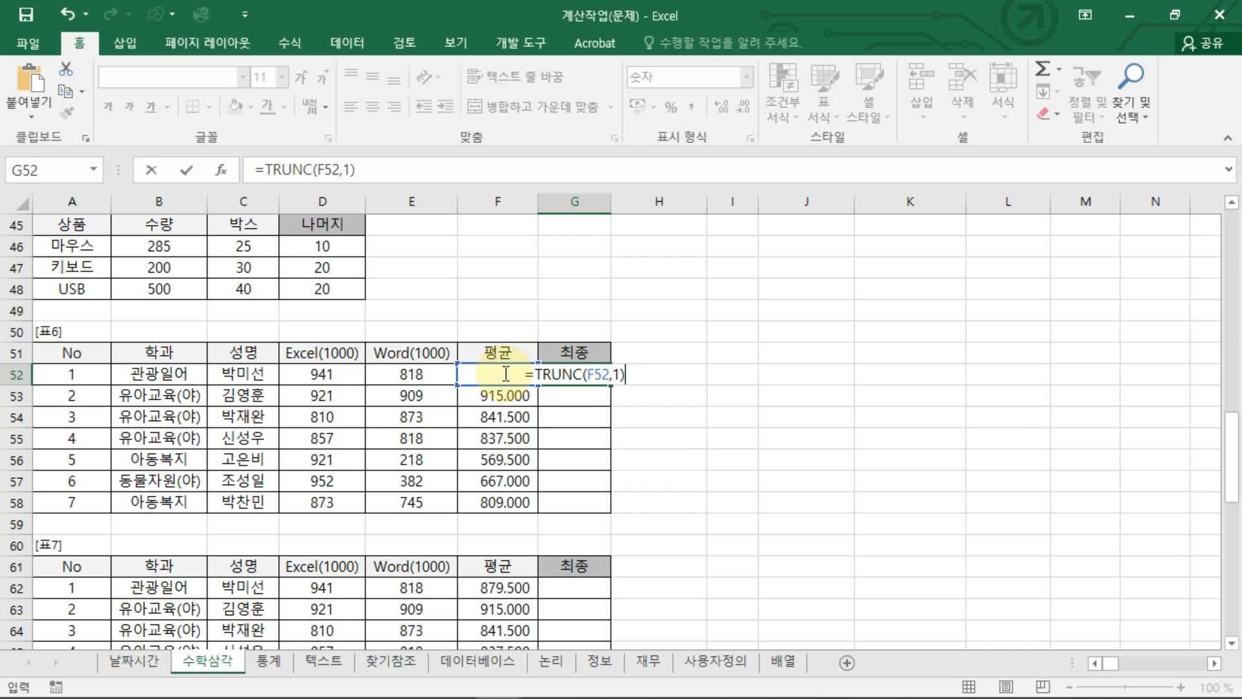
key(Return)
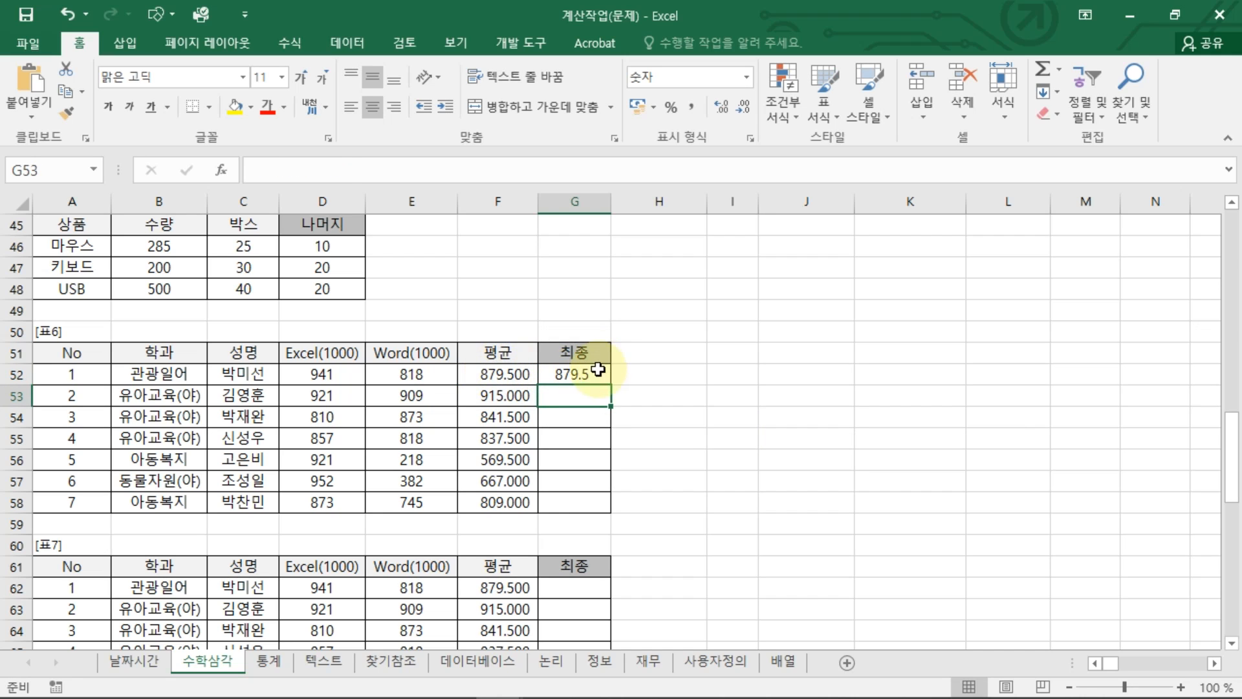
Fill the TRUNC formula from G52 down through G58 and inspect the formula in G52
click(590, 374)
double_click(611, 386)
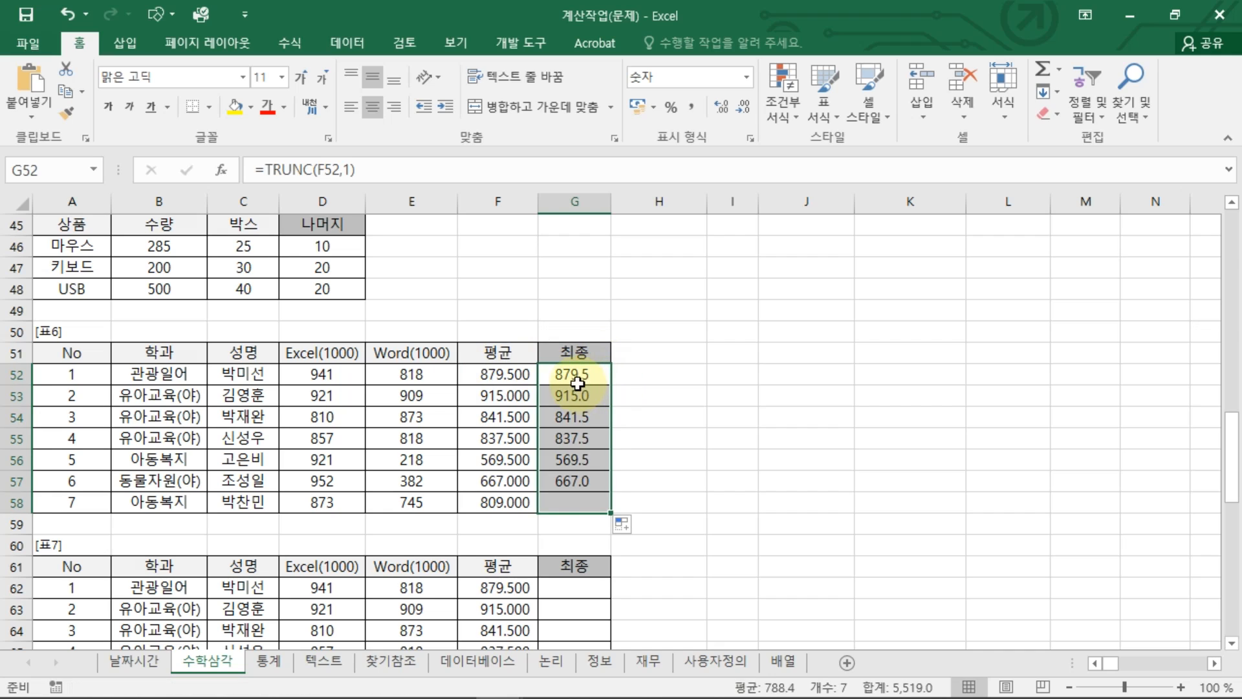
click(589, 378)
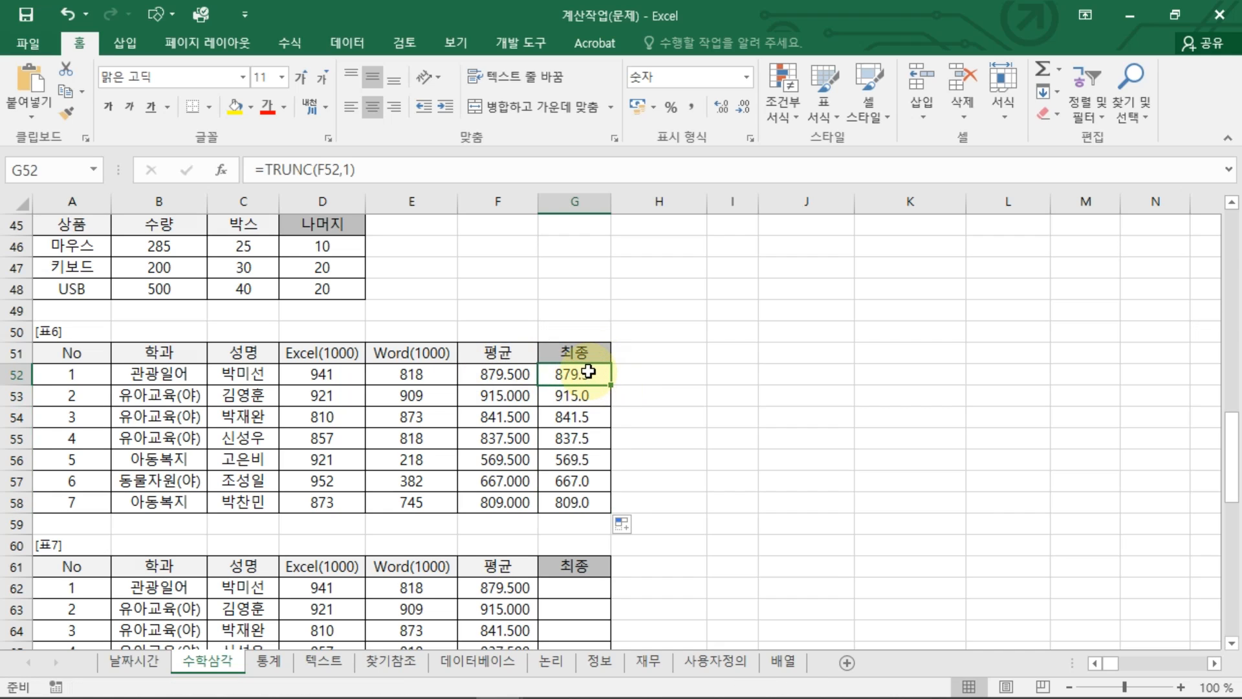
double_click(589, 370)
key(Escape)
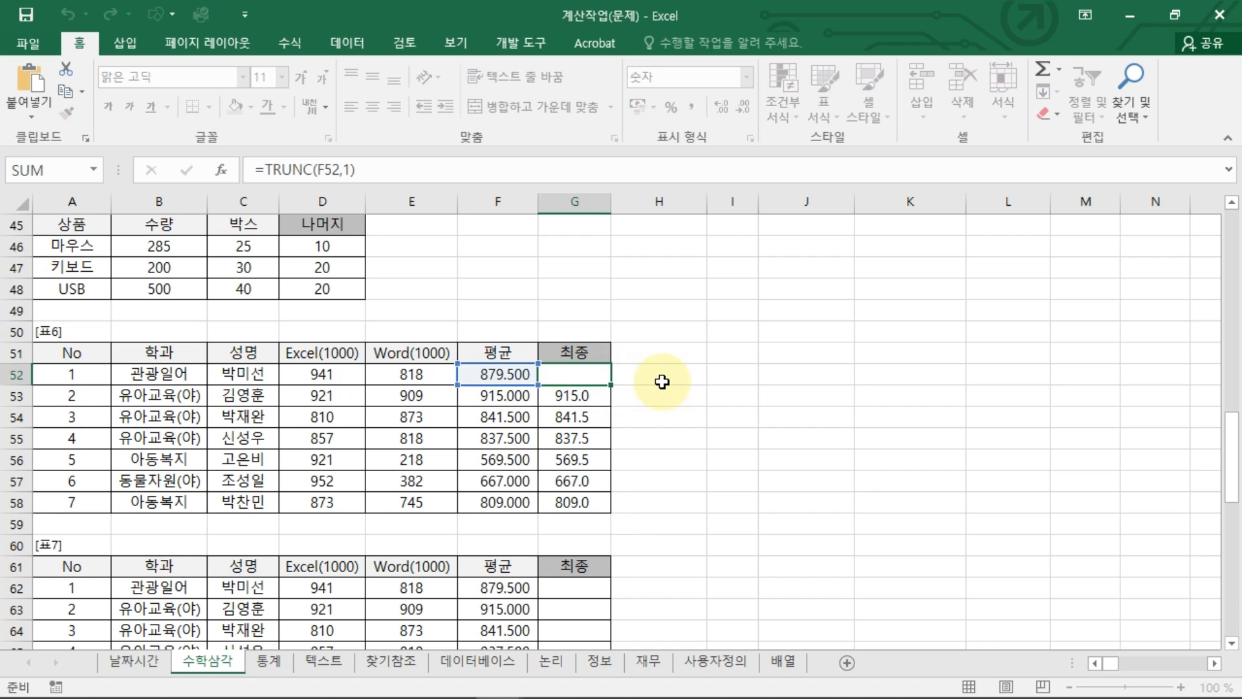
click(667, 381)
text(=ROU)
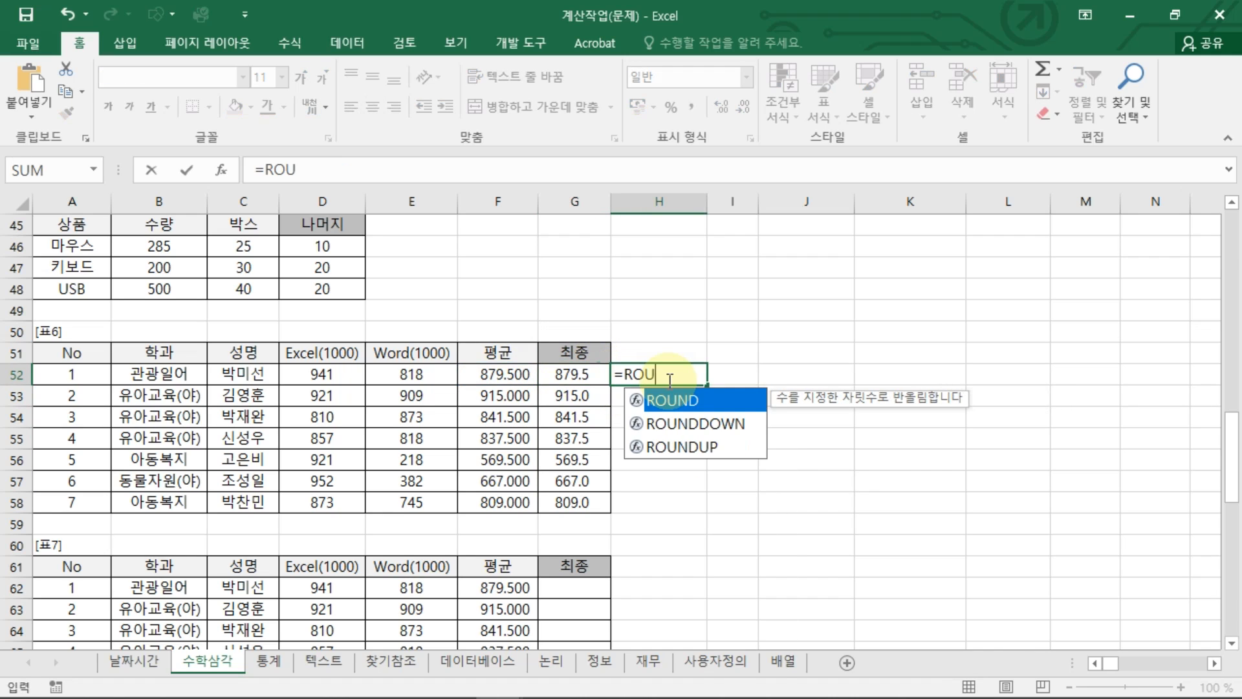
key(Down)
key(Tab)
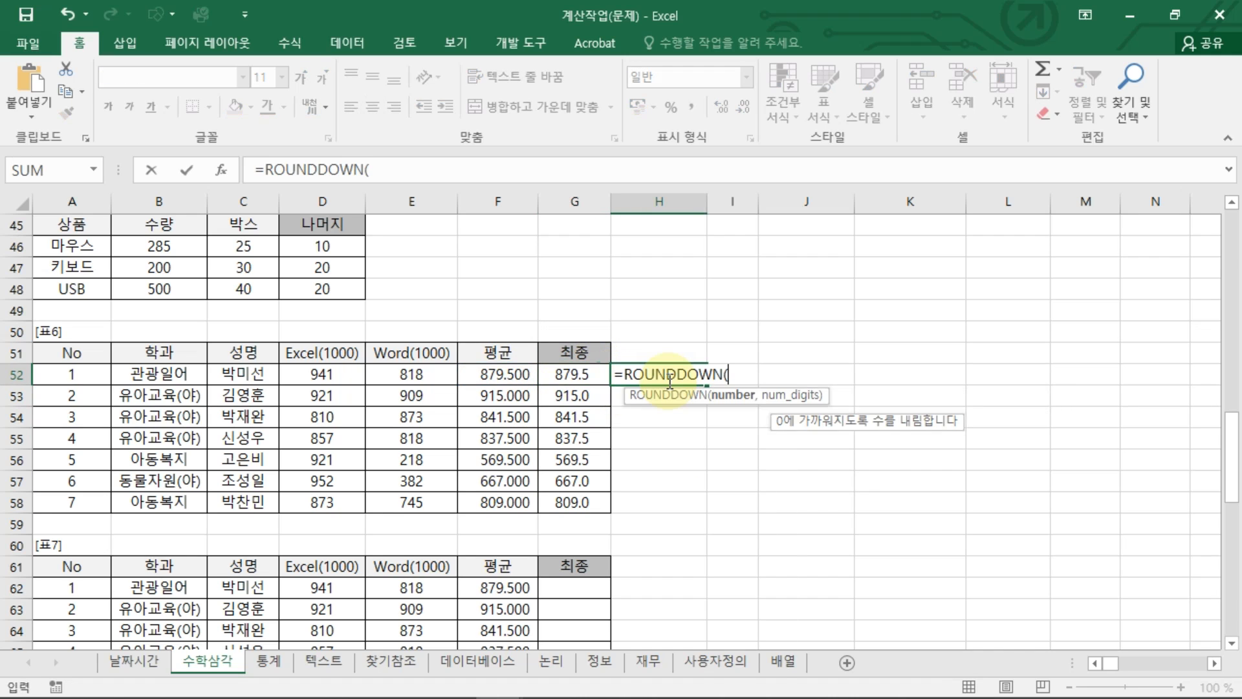
click(508, 375)
key(Escape)
Clear the empty range H52:H58 beside the 최종 column of 표6
drag(667, 375, 665, 502)
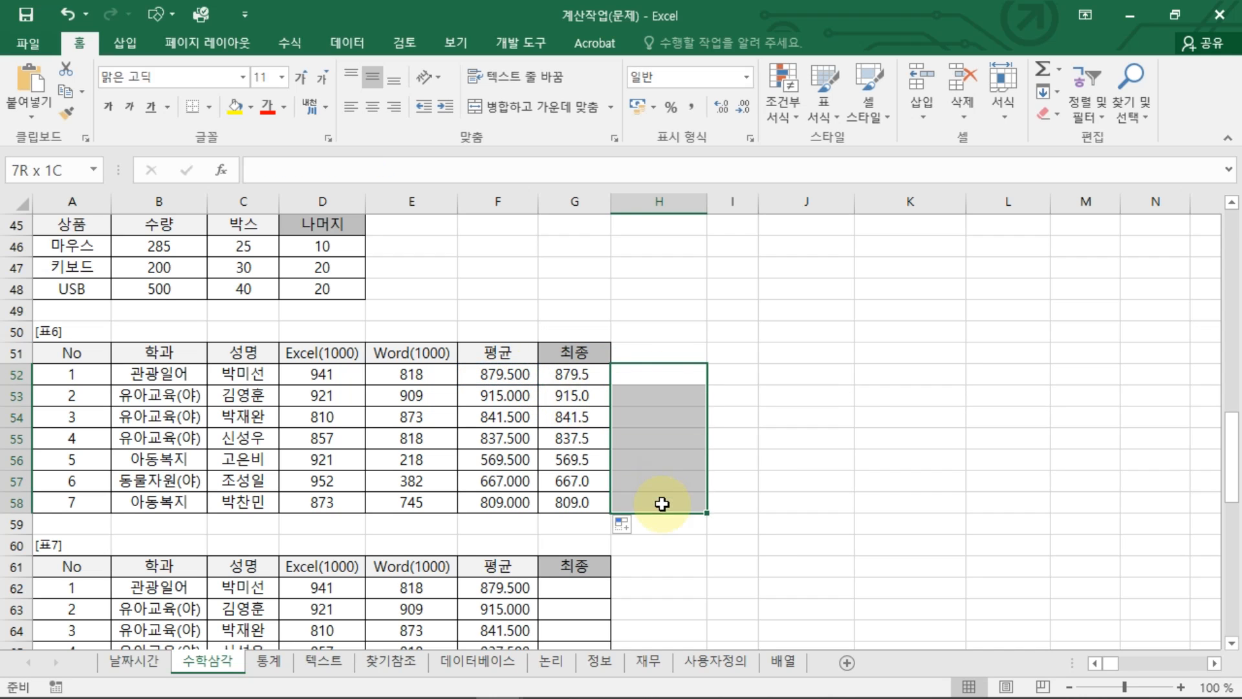
click(1045, 115)
click(1061, 165)
click(670, 430)
Enter =ROUNDDOWN(F52,1) in H52 and fill it down through H58 beside the TRUNC results
click(670, 385)
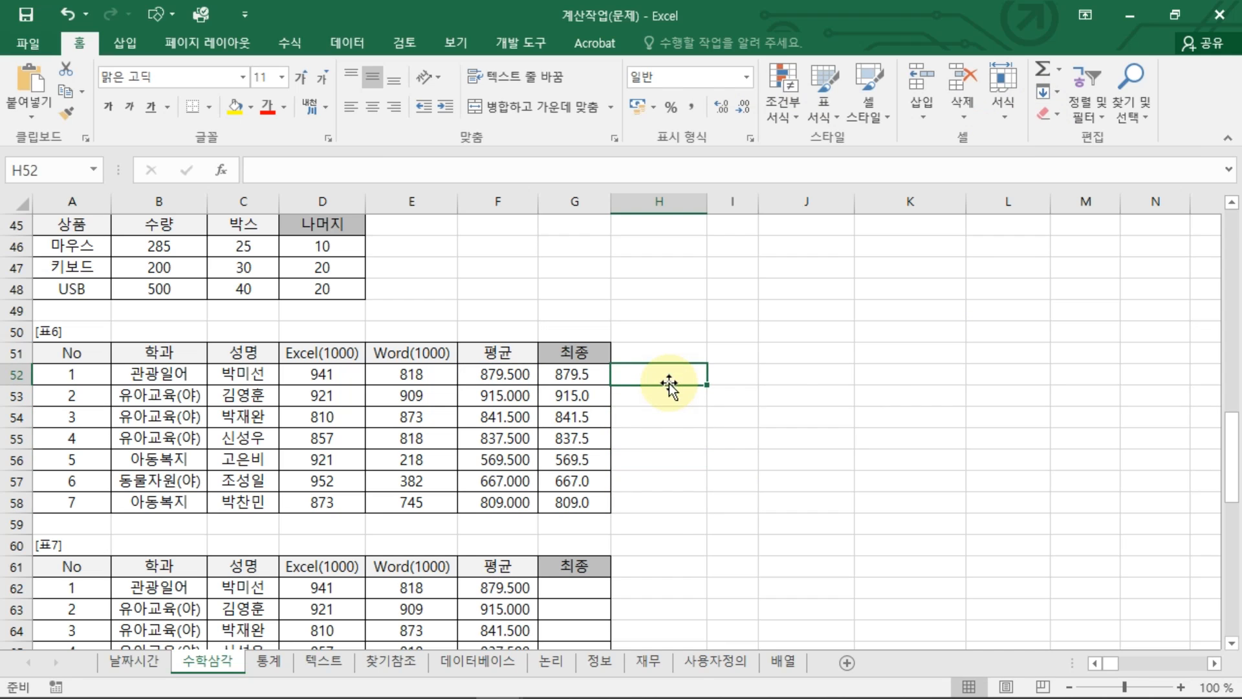
text(=RA)
key(BackSpace)
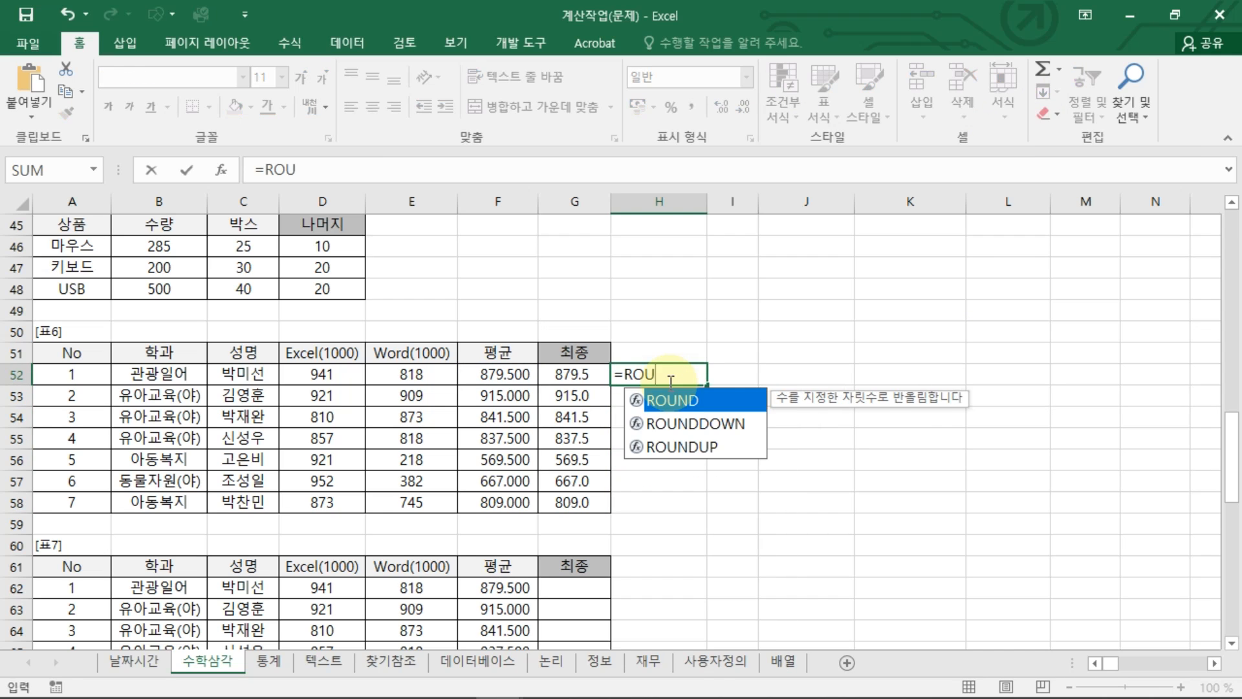
double_click(678, 421)
click(498, 374)
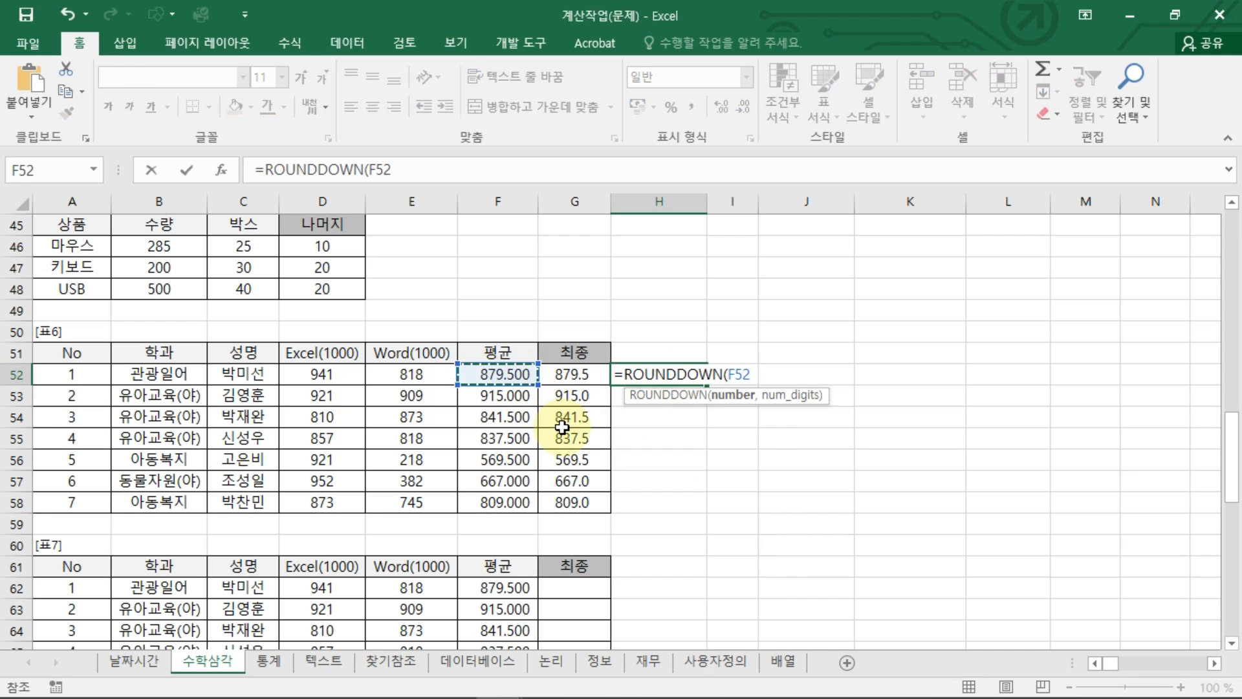
text(,)
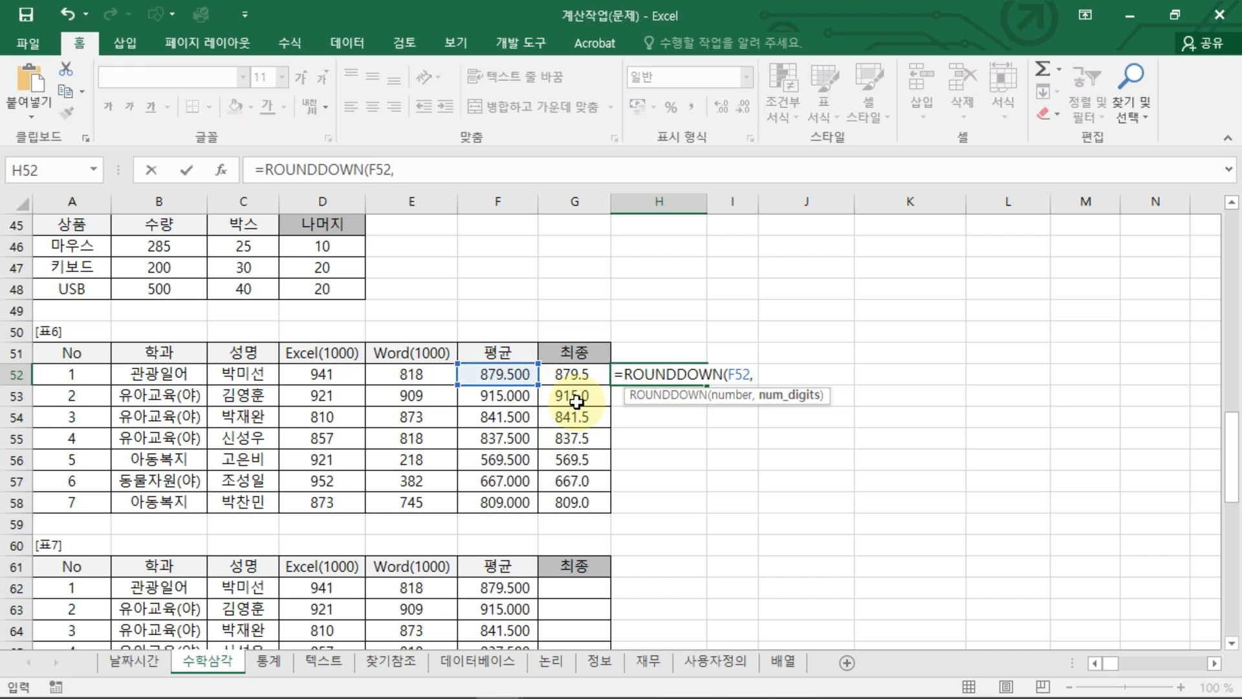
text(1))
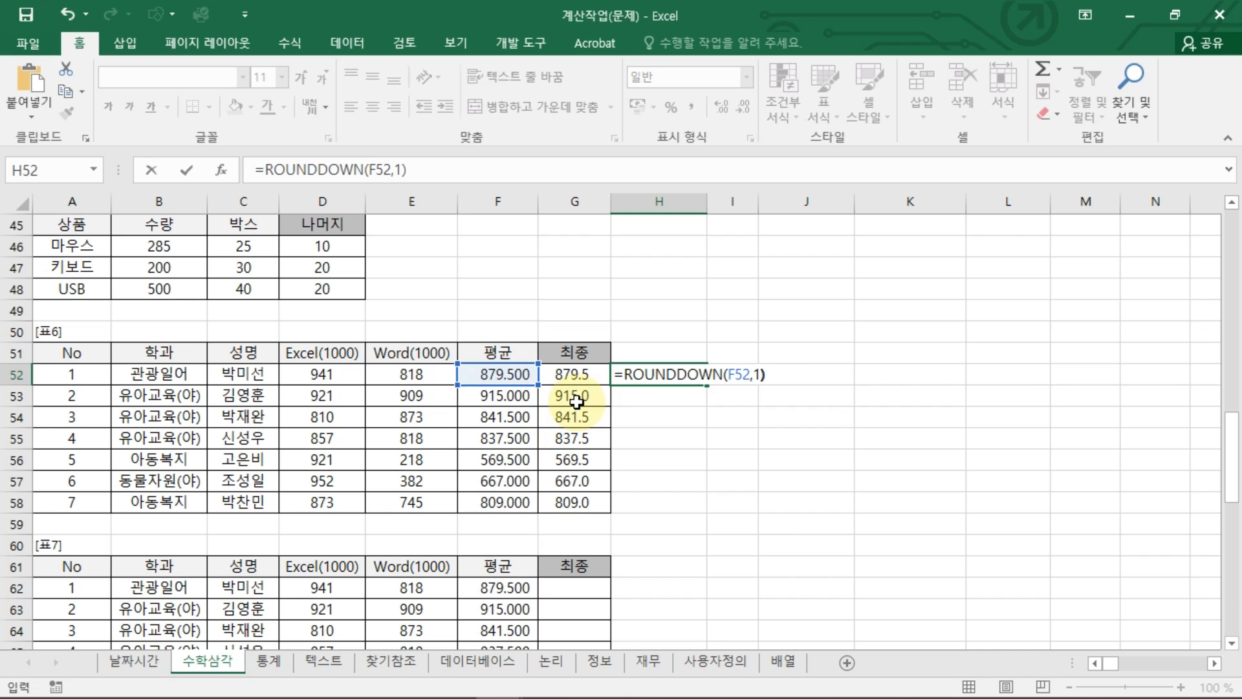
key(Return)
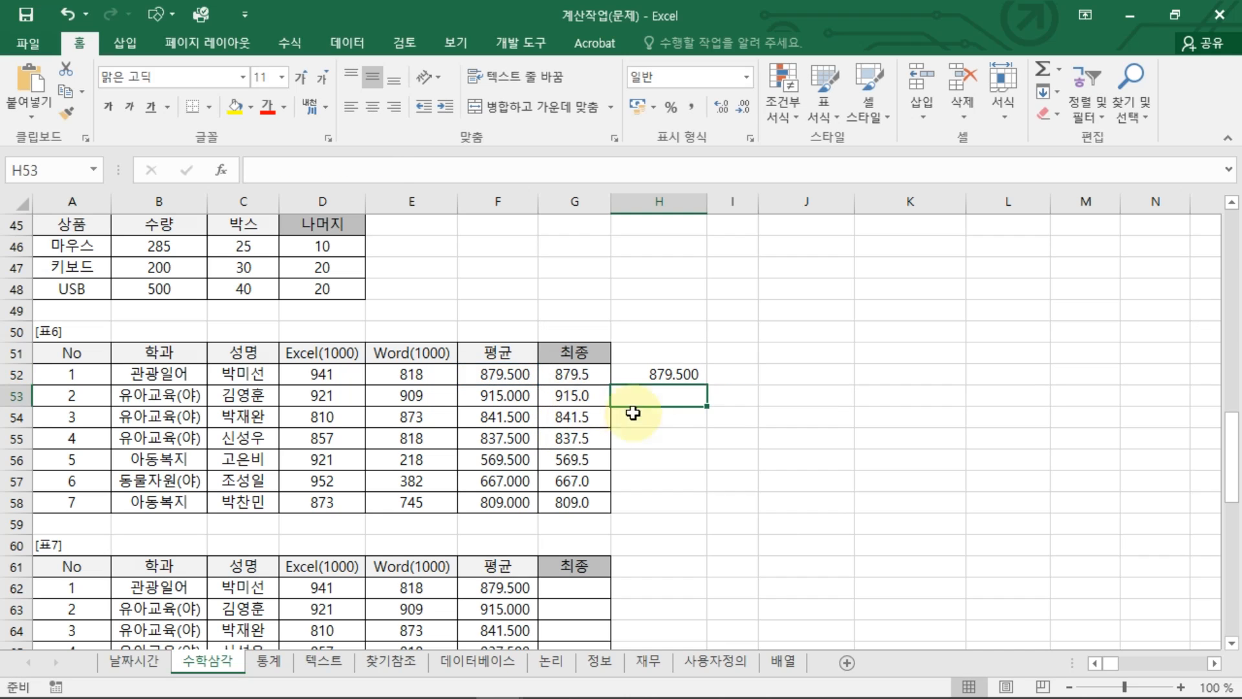
click(703, 376)
drag(707, 384, 707, 510)
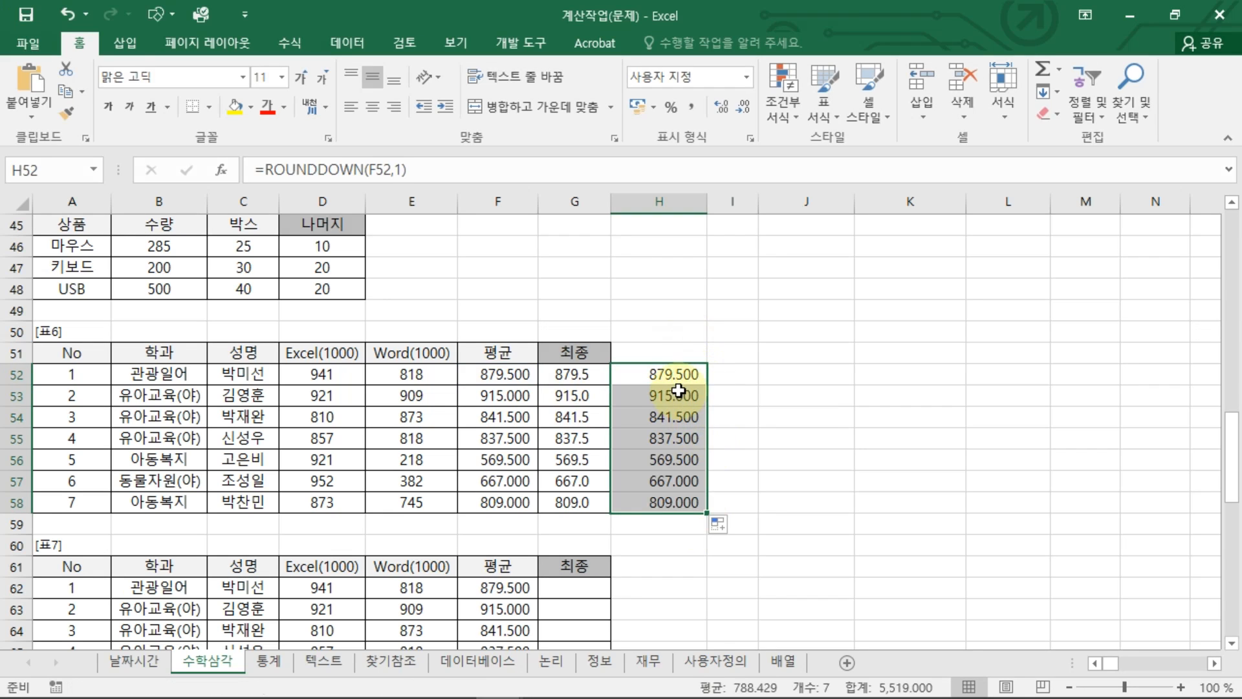
Compare the TRUNC formula in G52 with the ROUNDDOWN formula in H52, examining TRUNC's bracketed num_digits argument
click(578, 377)
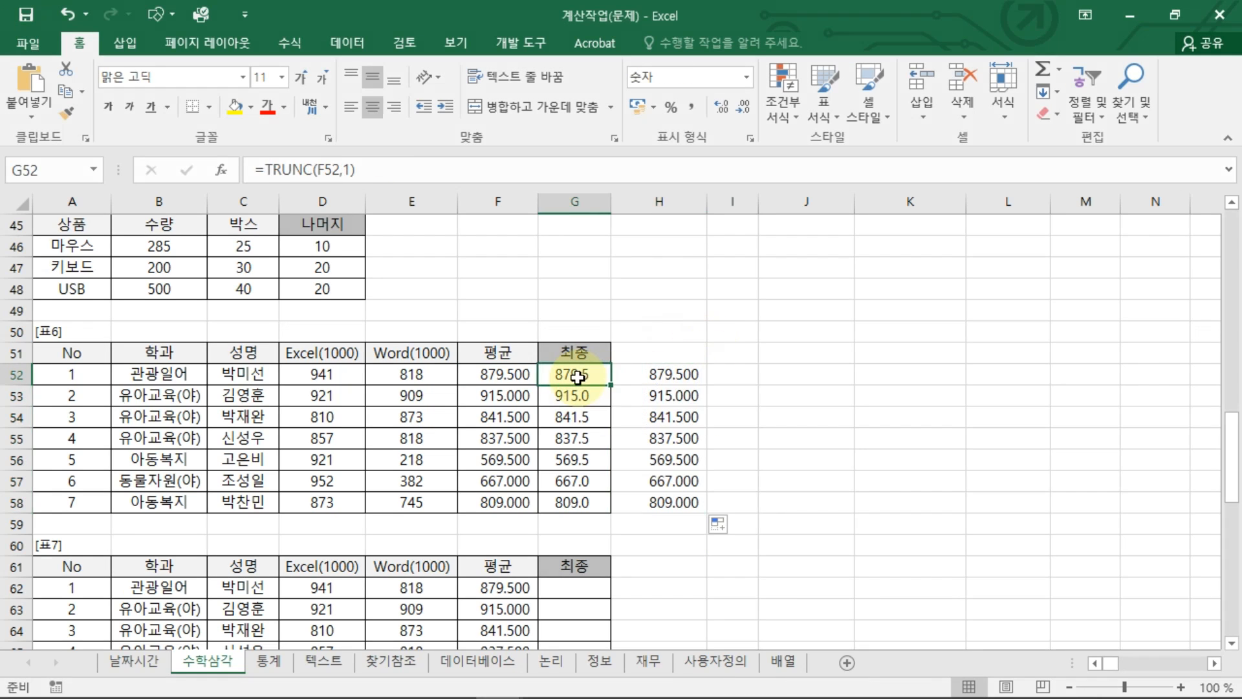
double_click(678, 374)
key(Escape)
double_click(577, 374)
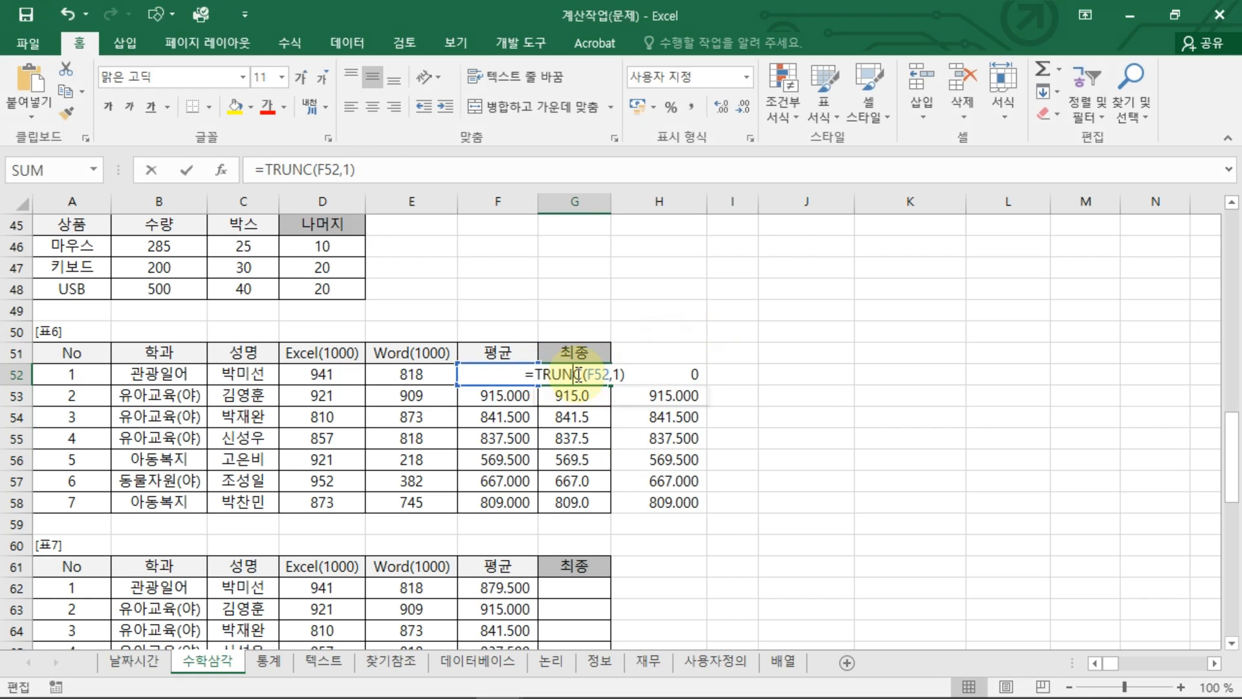
mouse_move(664, 410)
mouse_down()
mouse_move(640, 405)
mouse_move(666, 410)
mouse_up()
drag(663, 367, 661, 383)
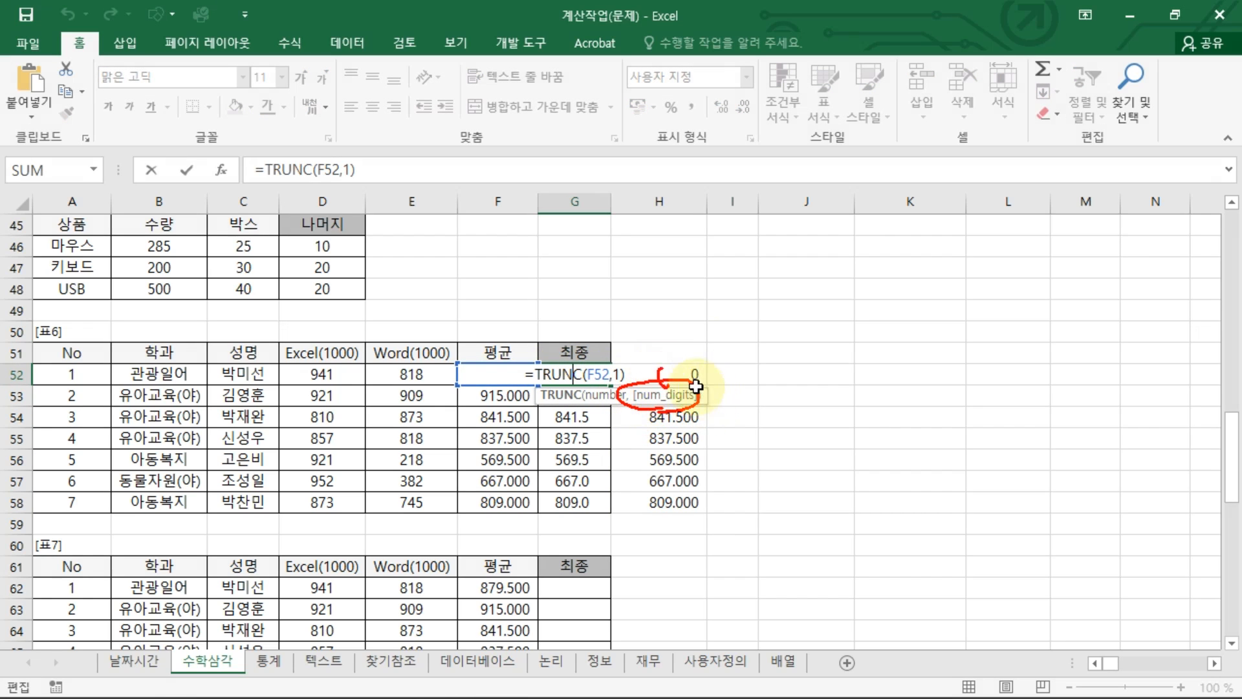
key(Escape)
key(Escape)
Try to enter =ROUNDDOWN(F52) in H52 without the num_digits argument
double_click(694, 381)
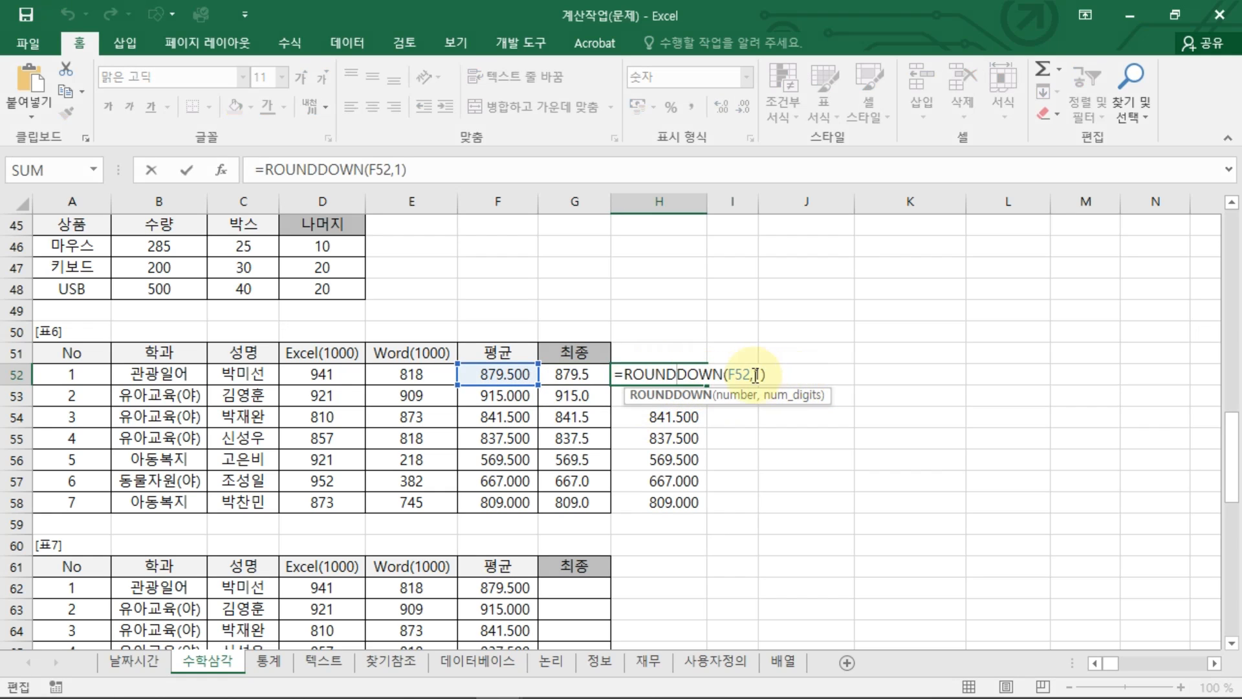
drag(794, 375, 750, 373)
click(774, 380)
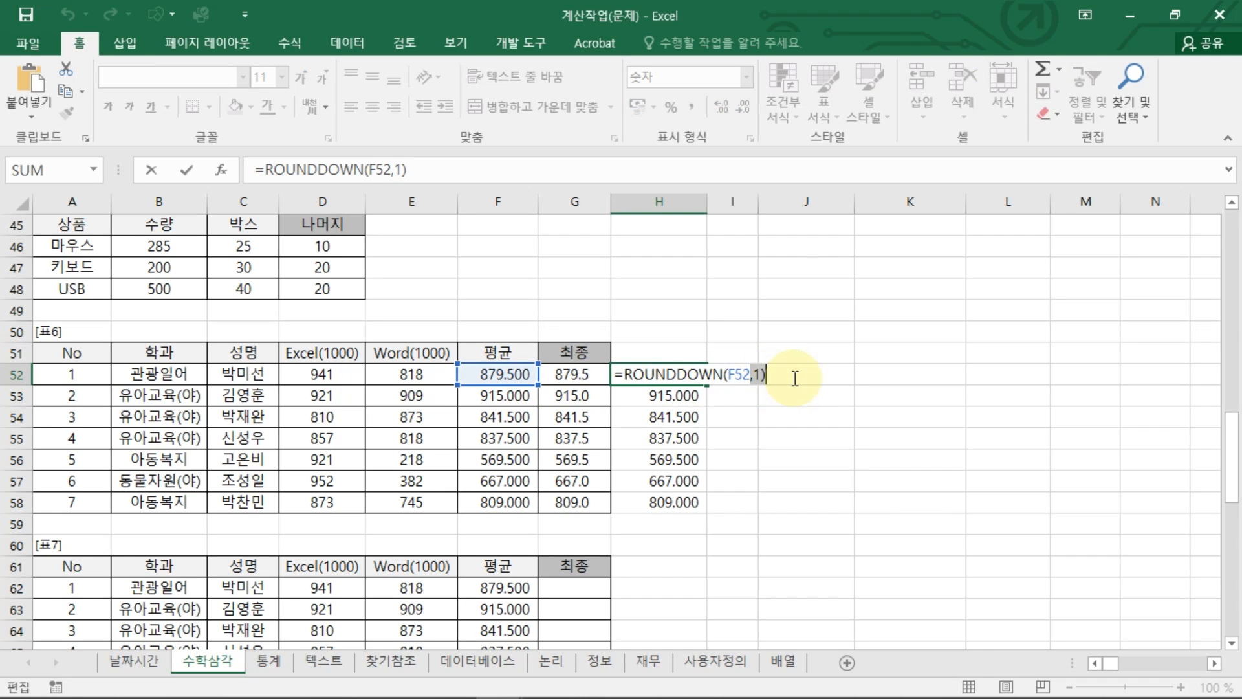
key(Return)
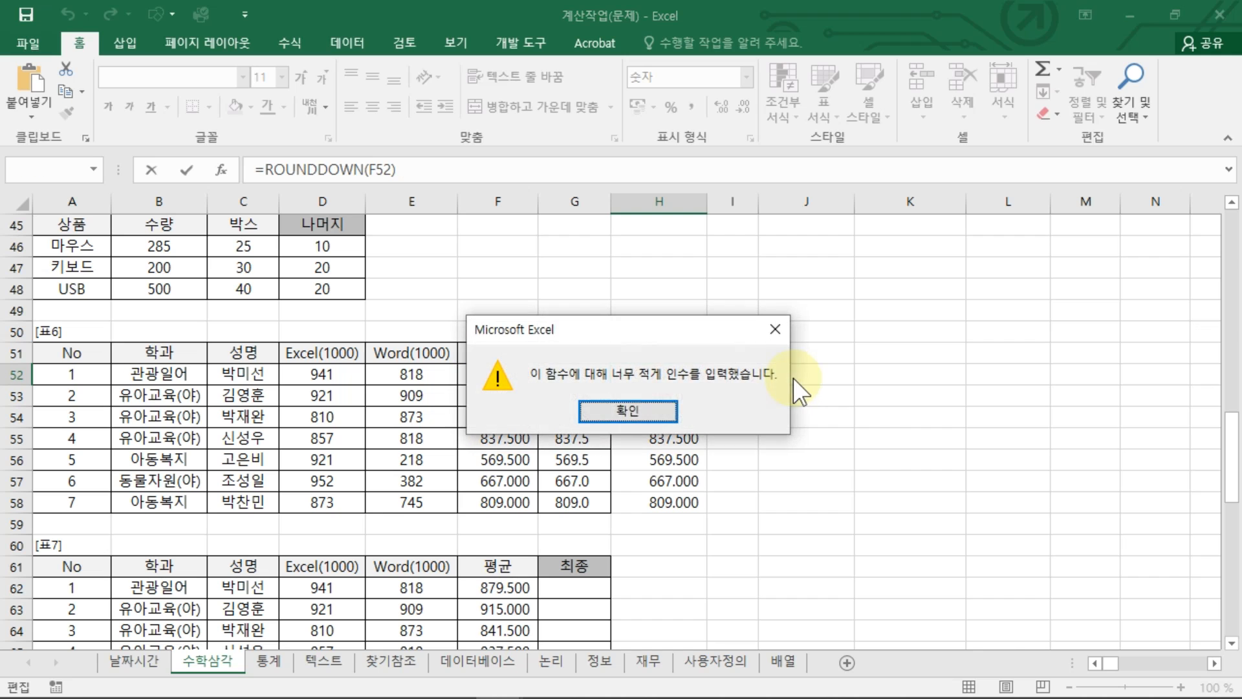
click(655, 408)
key(Escape)
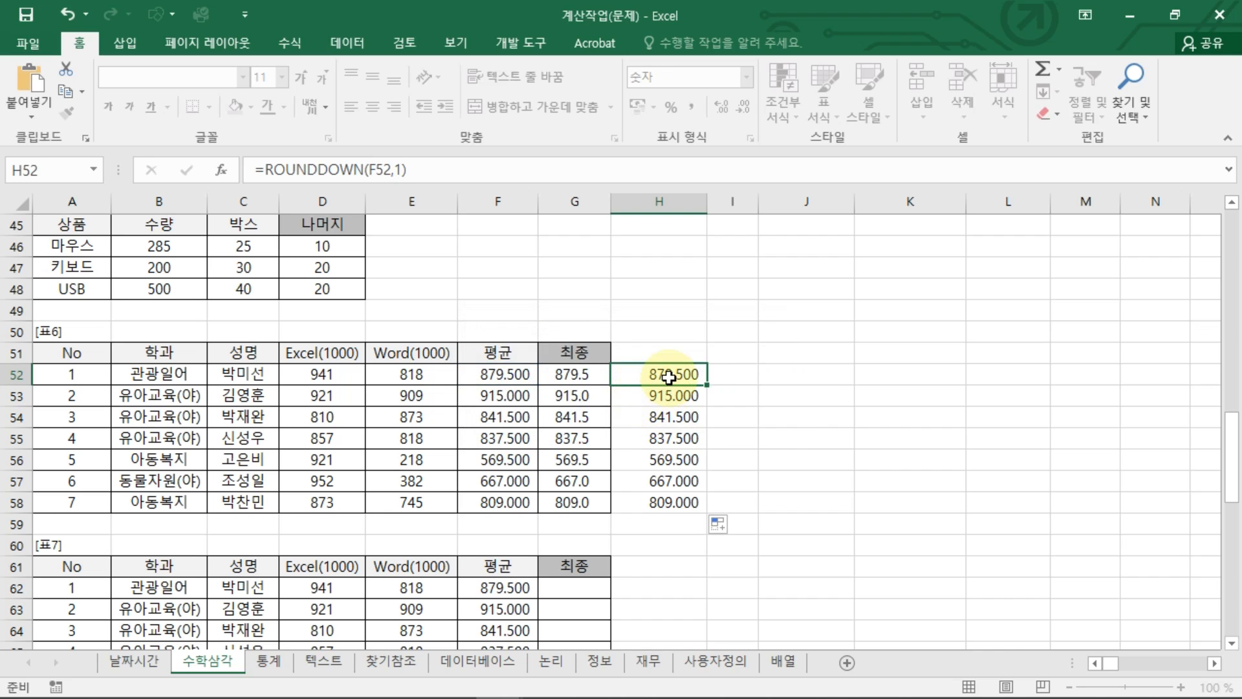
Delete the ROUNDDOWN formulas from H52:H58
drag(673, 378, 680, 524)
key(Delete)
Drop the num_digits argument in G52 so the formula reads =TRUNC(F52), and fill it down through G58
double_click(584, 382)
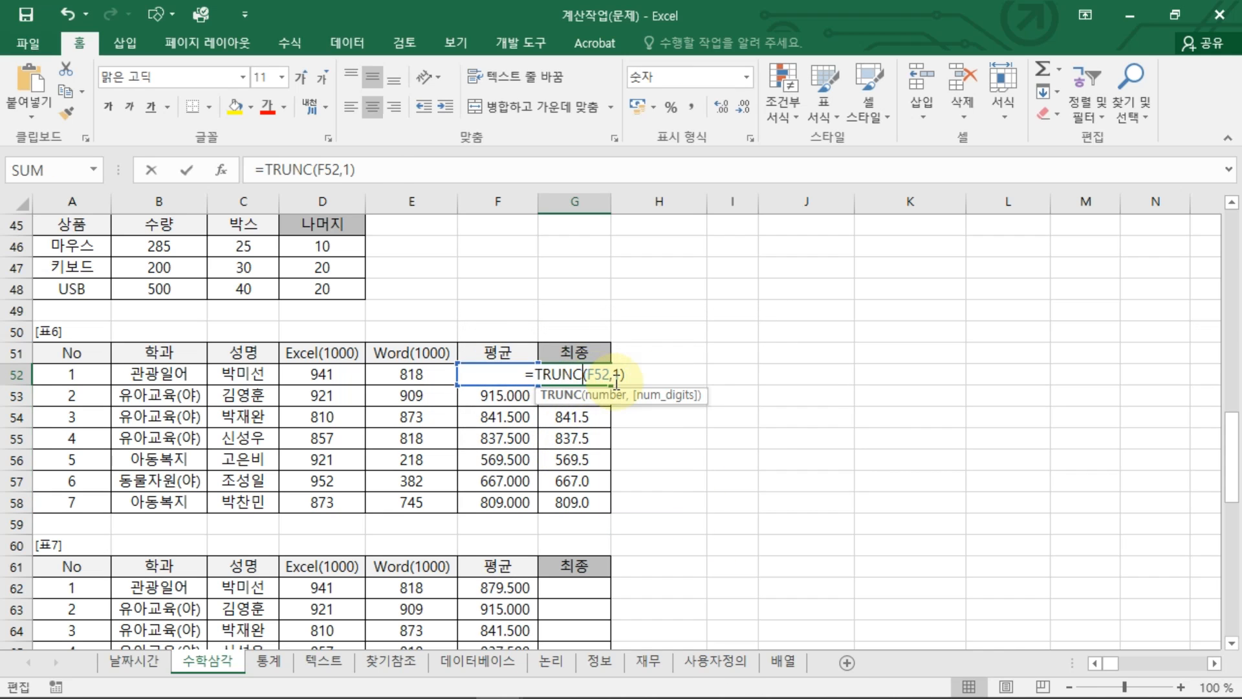
key(Delete)
key(Delete)
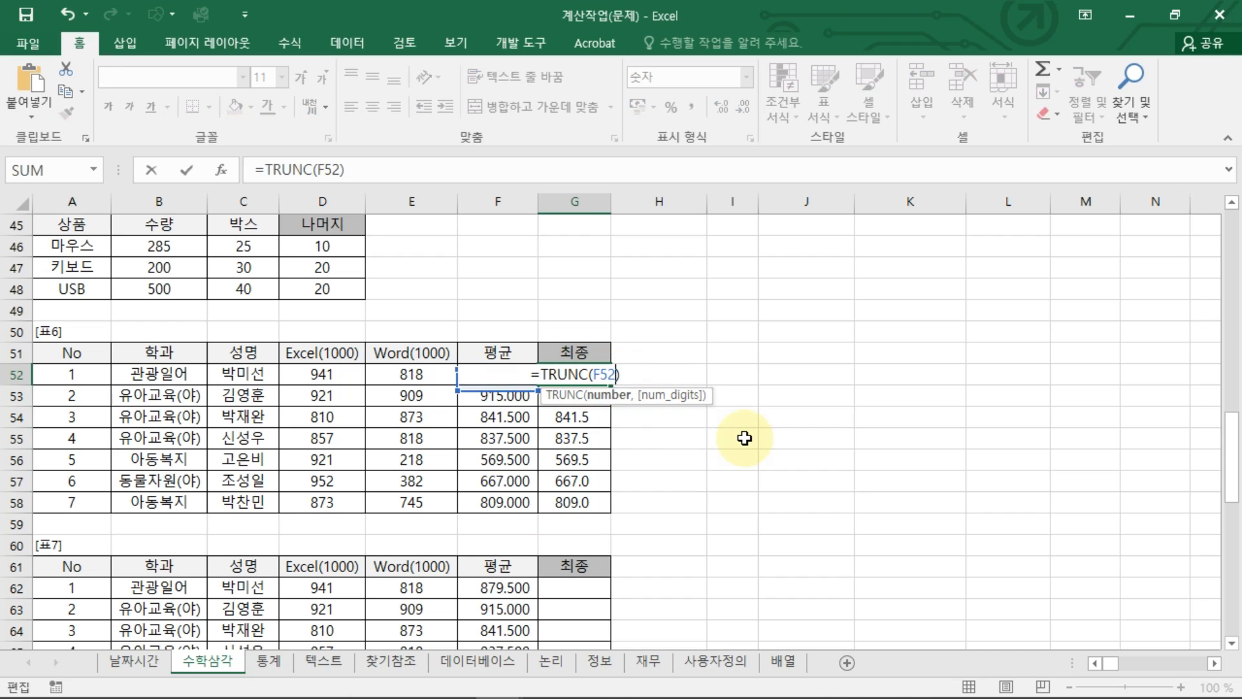
key(ctrl+Return)
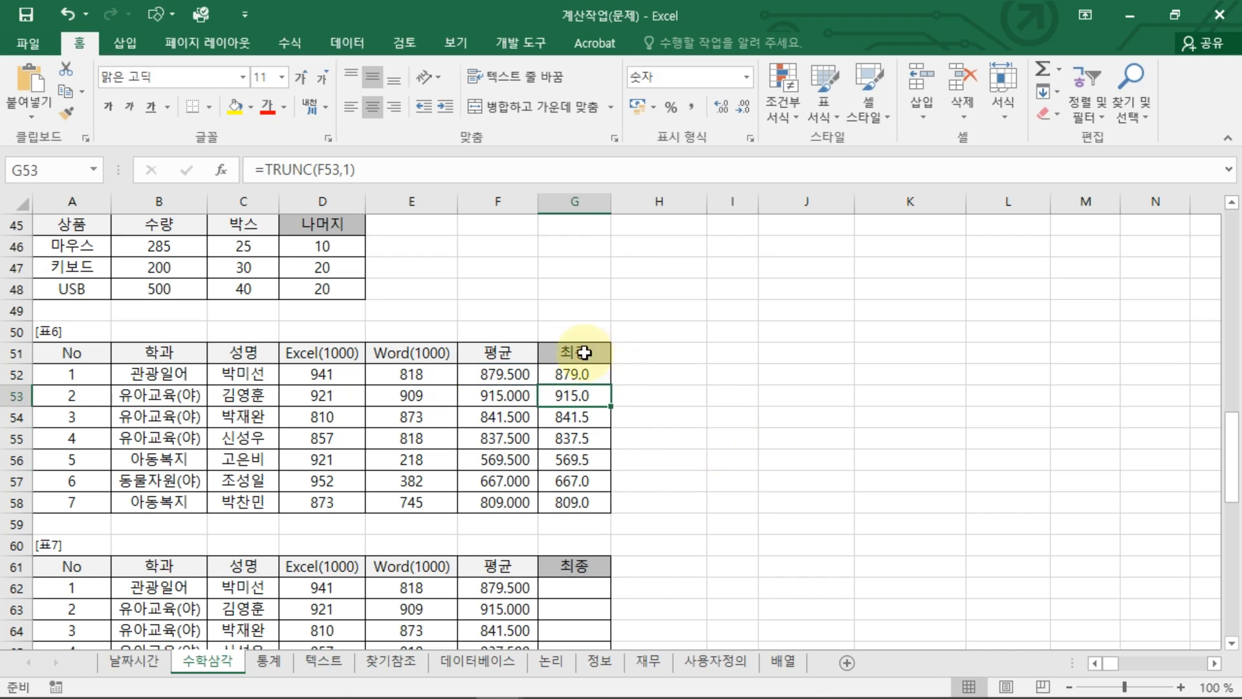
mouse_move(610, 385)
mouse_down()
mouse_move(608, 508)
mouse_move(589, 391)
mouse_move(582, 516)
mouse_up()
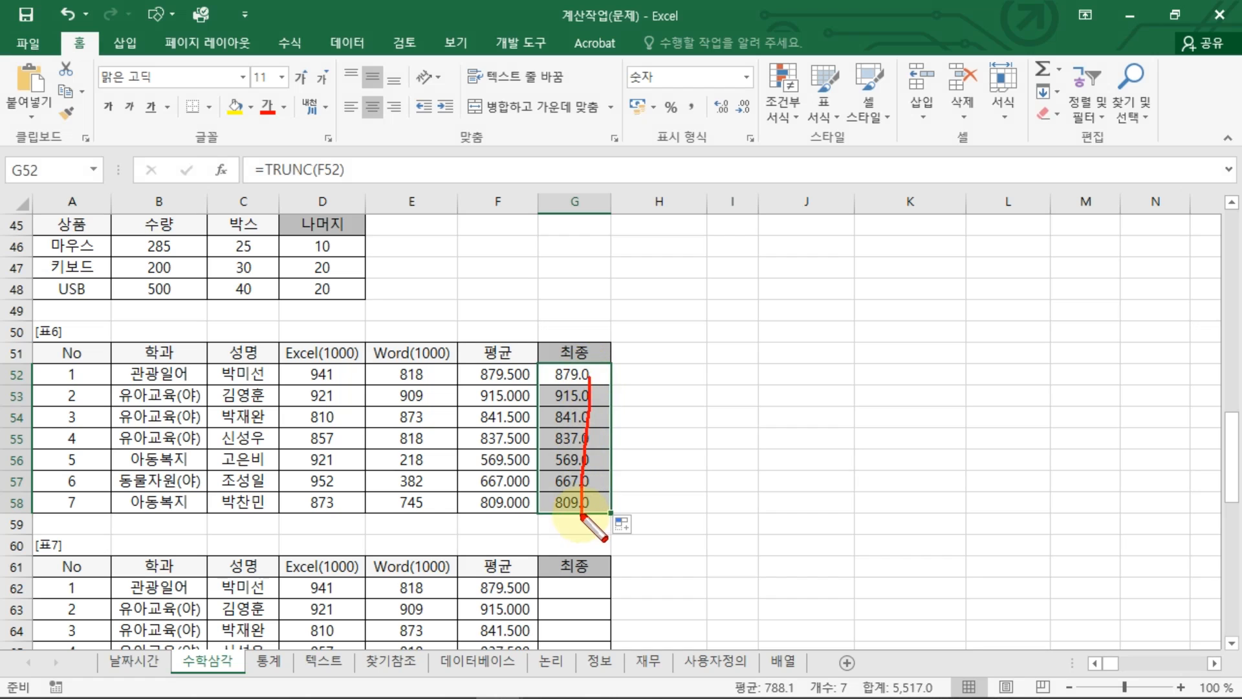
Restore the digits argument in G52 as =TRUNC(F52,1) and fill the formula down through G58
double_click(610, 377)
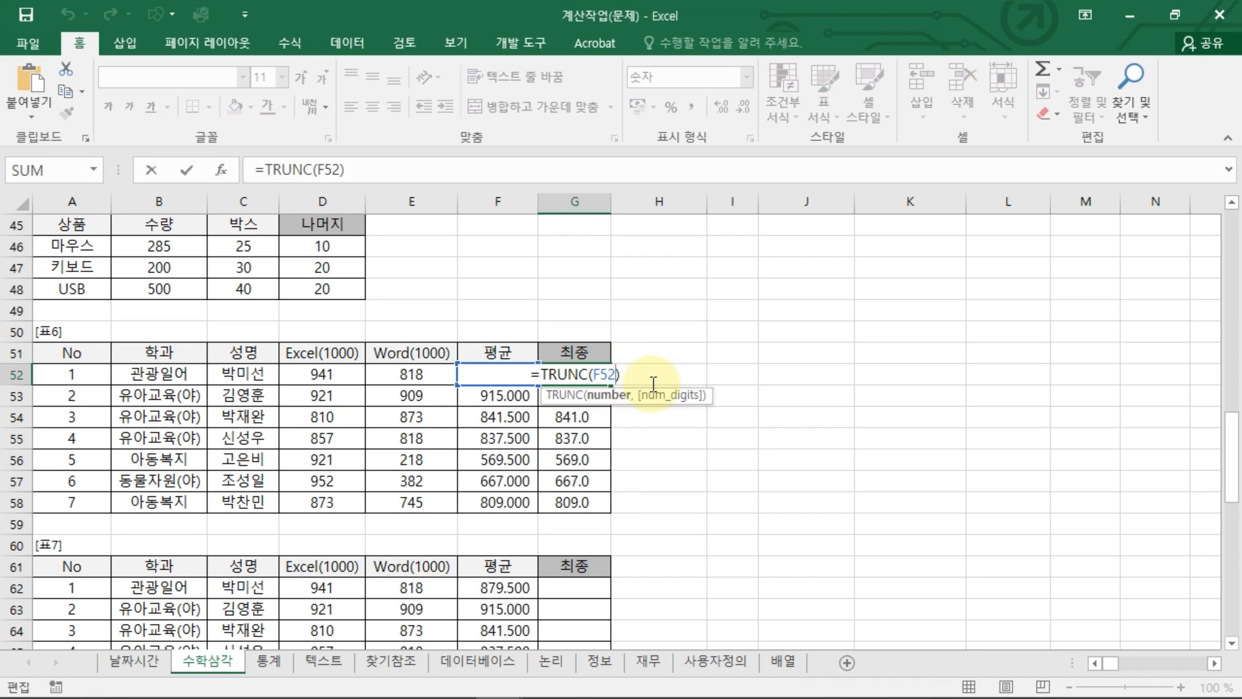
text(,1)
key(ctrl+Return)
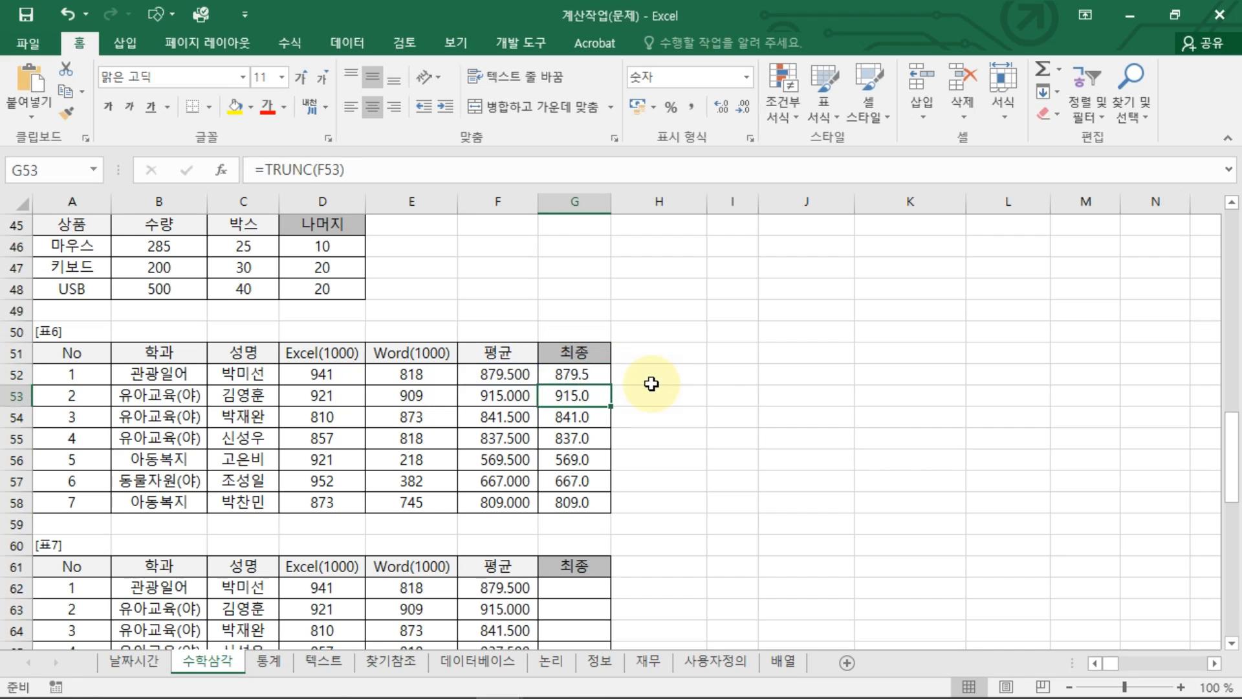
double_click(610, 385)
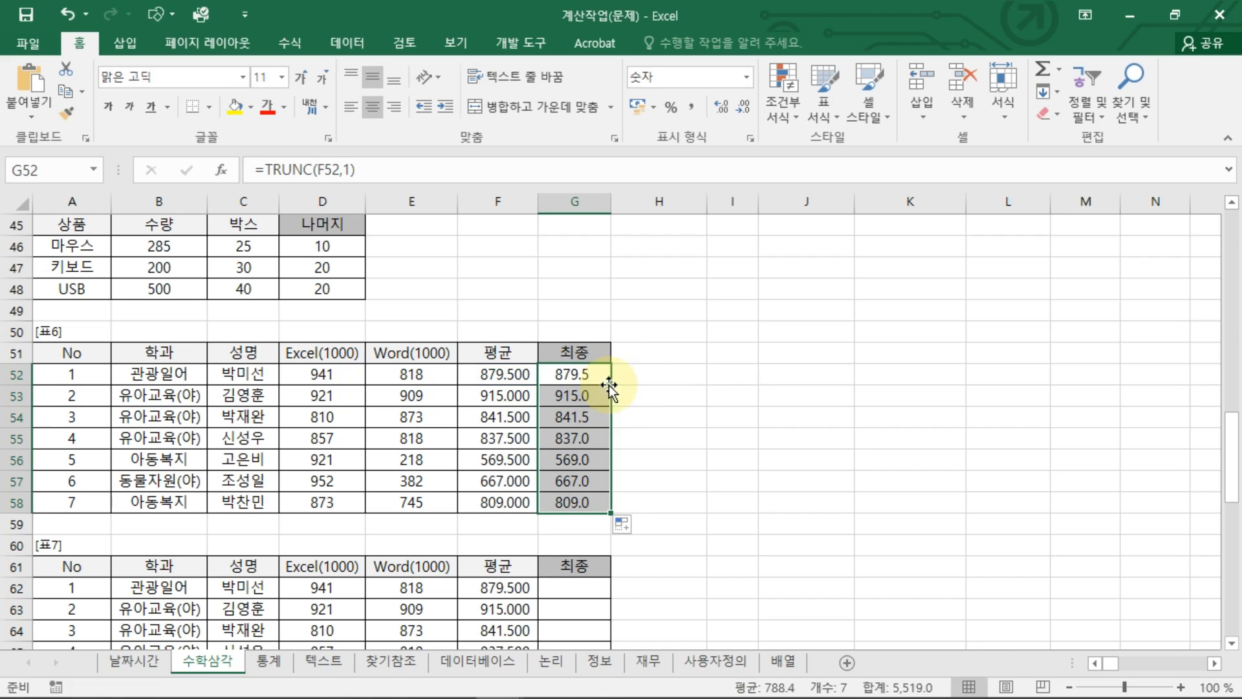
click(706, 480)
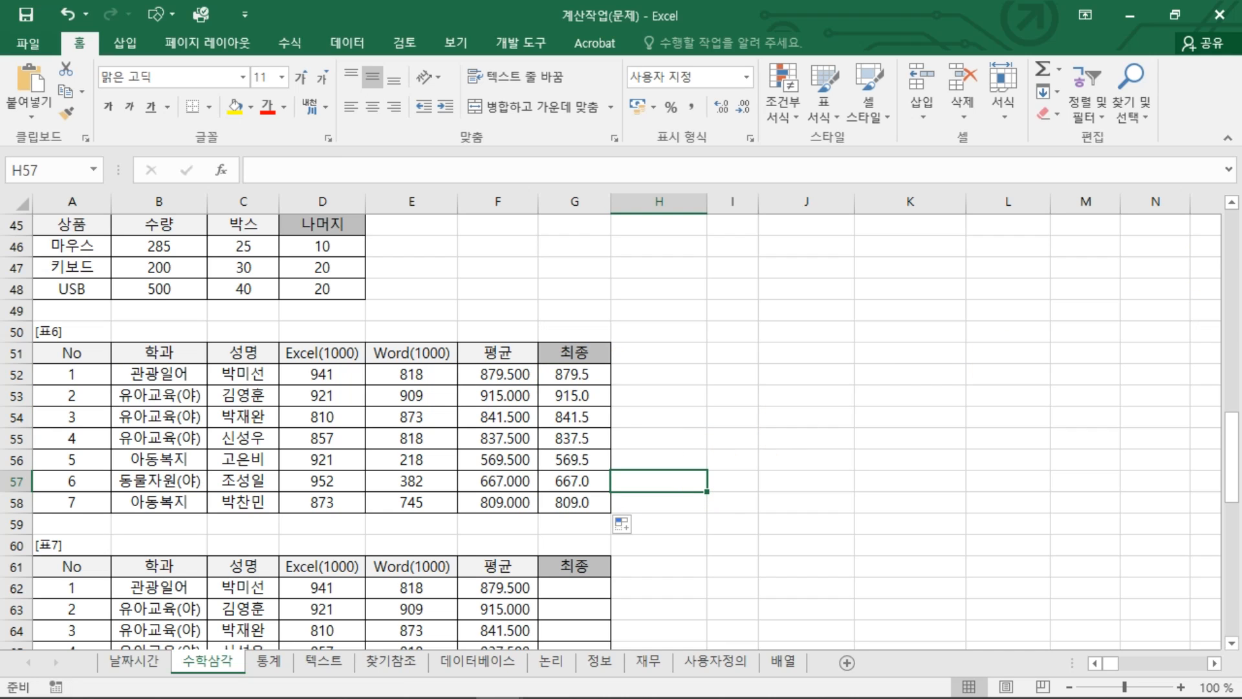
Enter =INT(F62) in G62 of [표7] to get the whole-number average, and fill the formula down through G68
scroll(580, 290, down, 5)
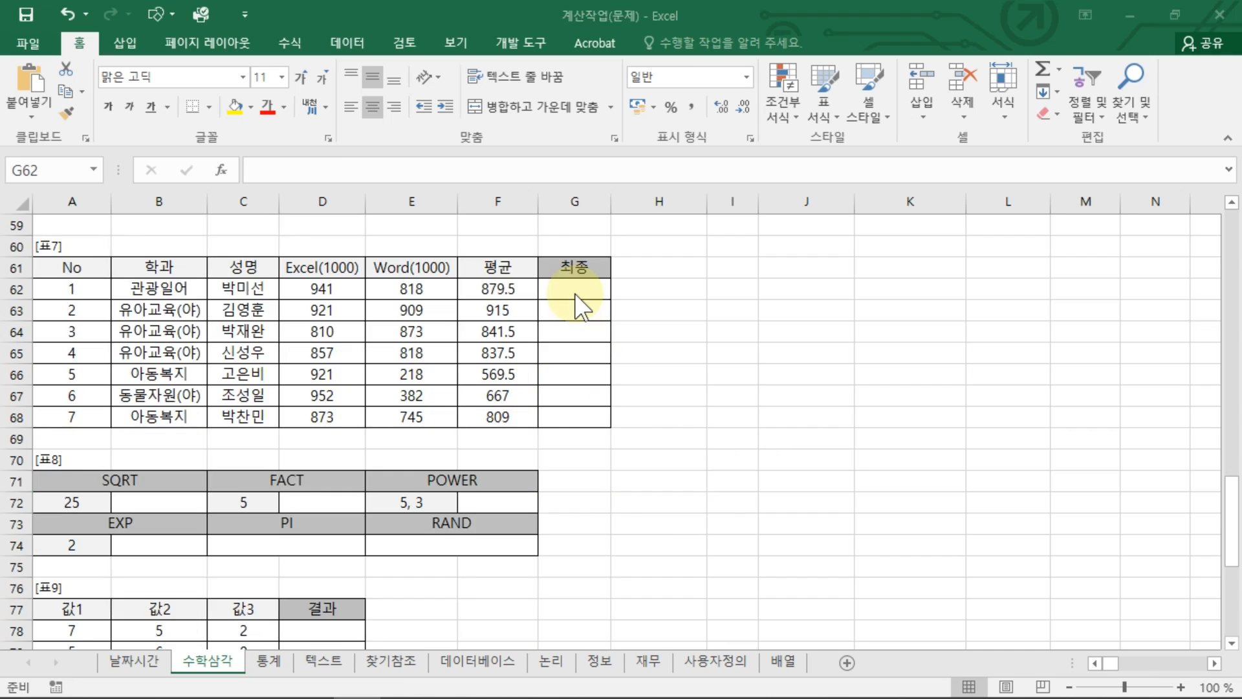
click(581, 291)
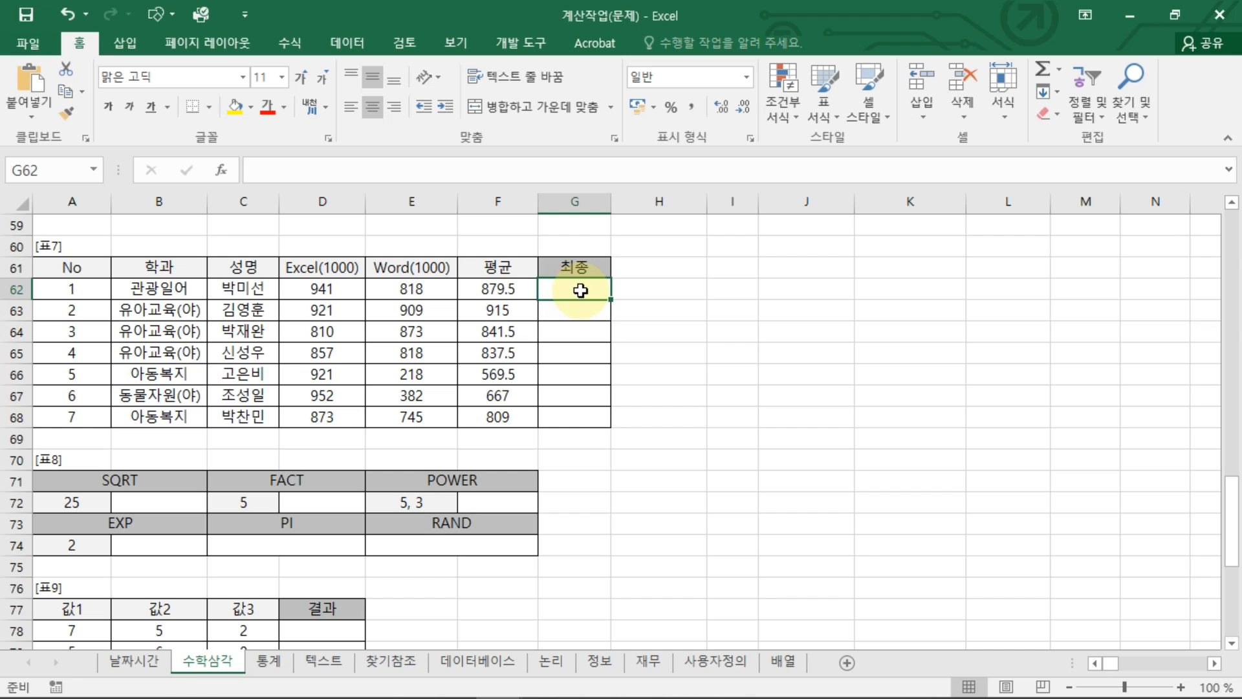
text(=INT()
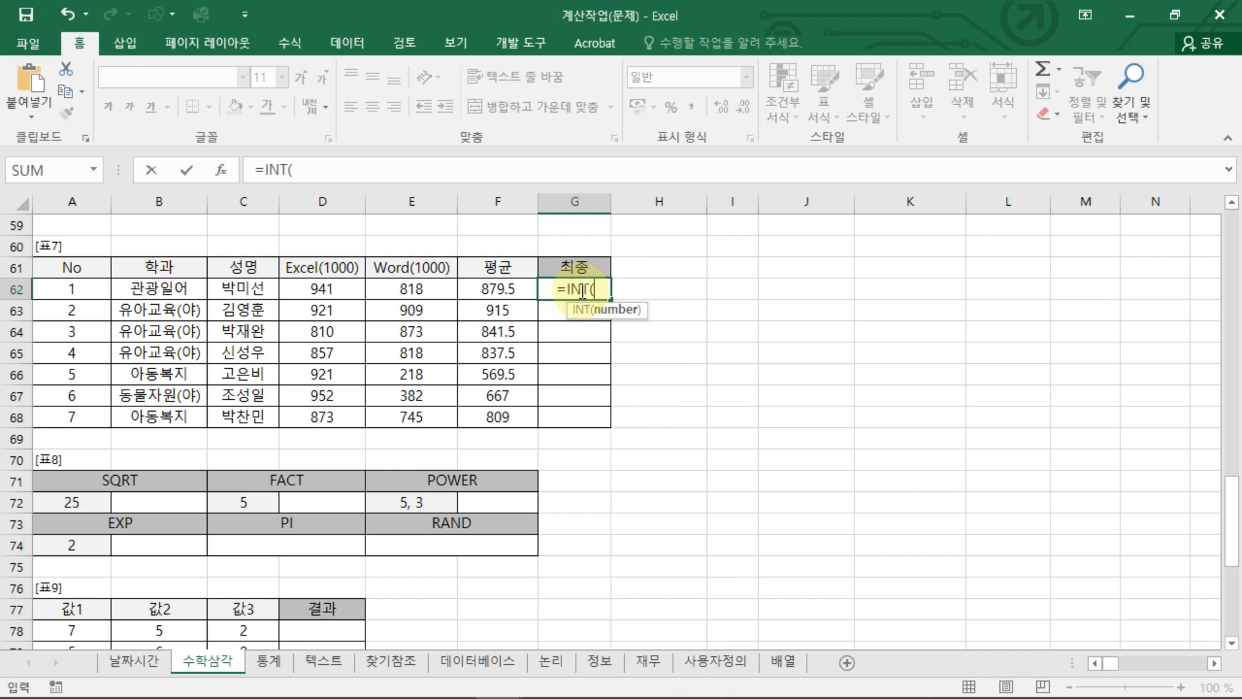
click(517, 291)
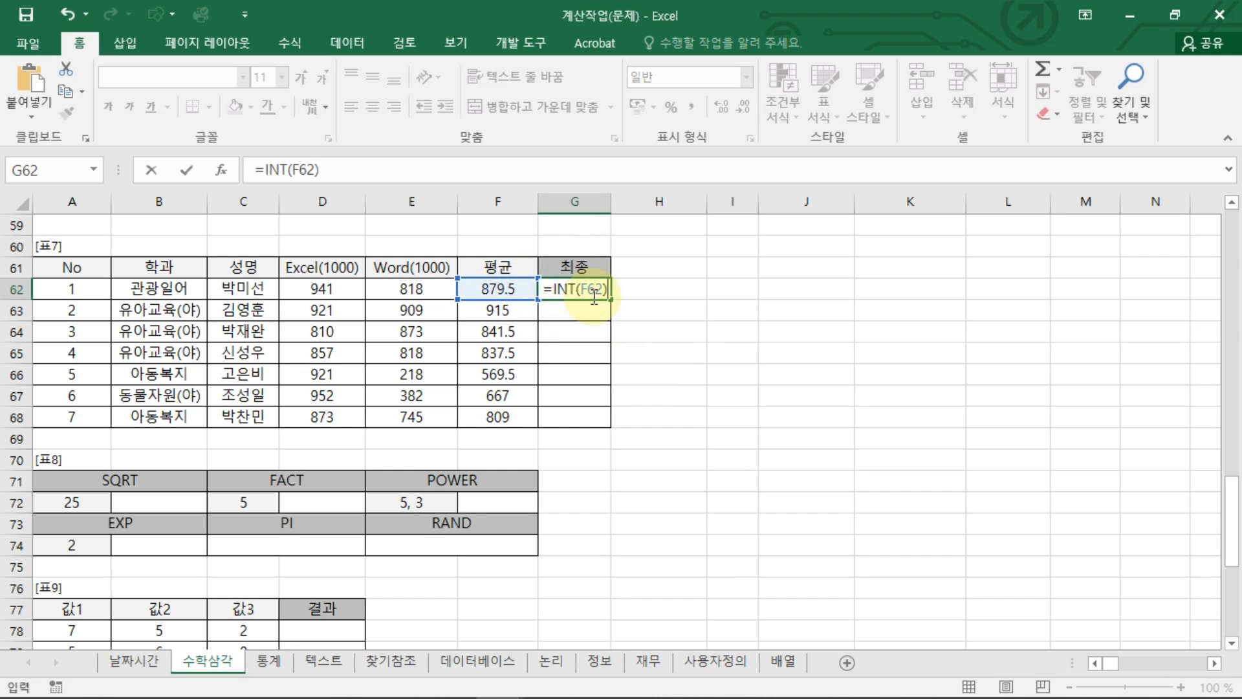
key(ctrl+Return)
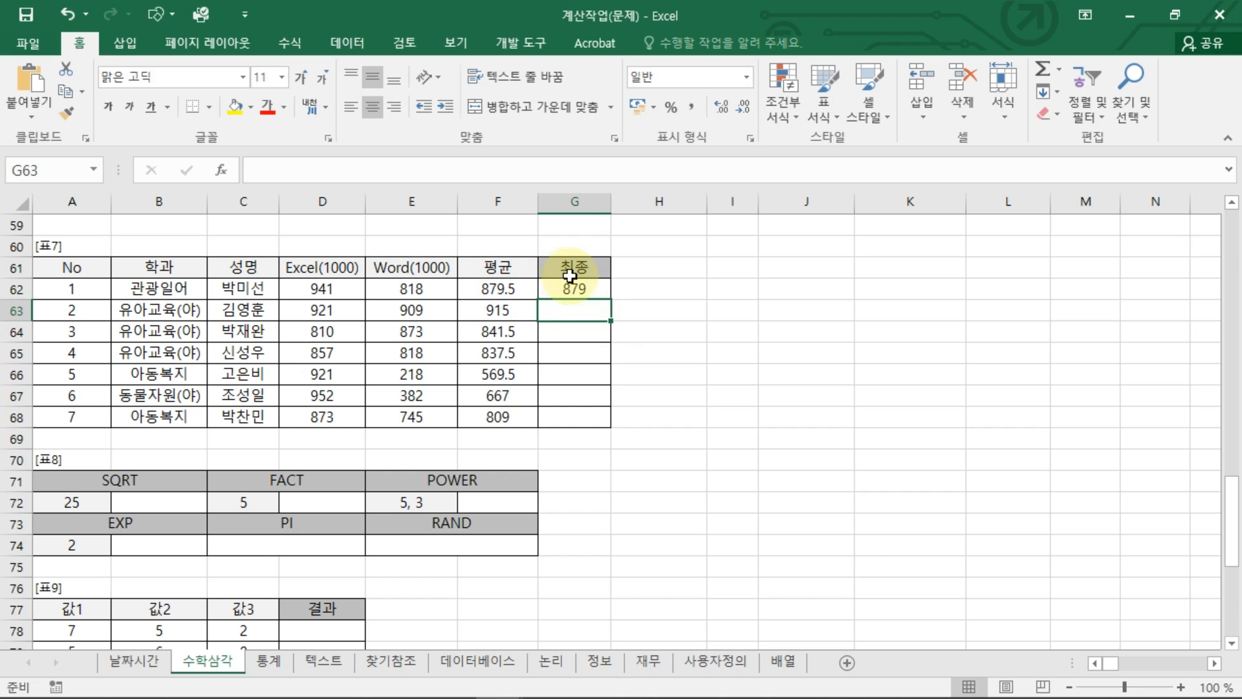
drag(610, 299, 606, 426)
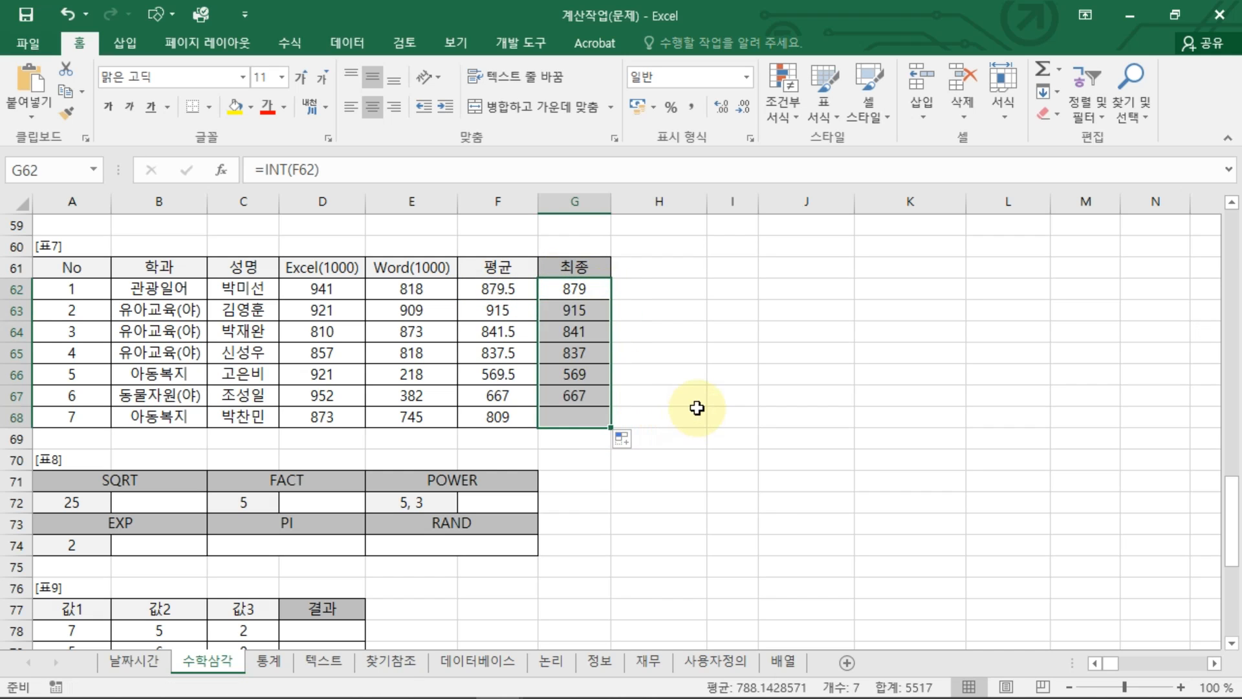
click(694, 414)
Examine the number argument of the INT formula in G62 without changing it
click(599, 294)
double_click(608, 298)
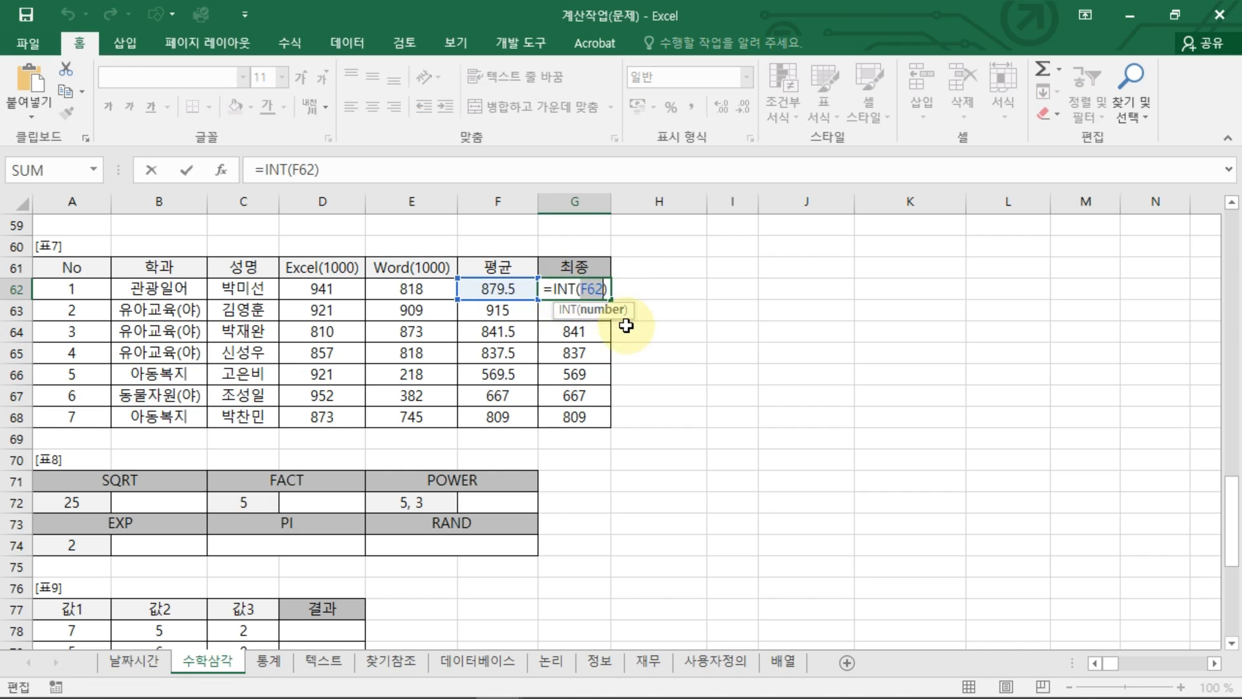
key(Escape)
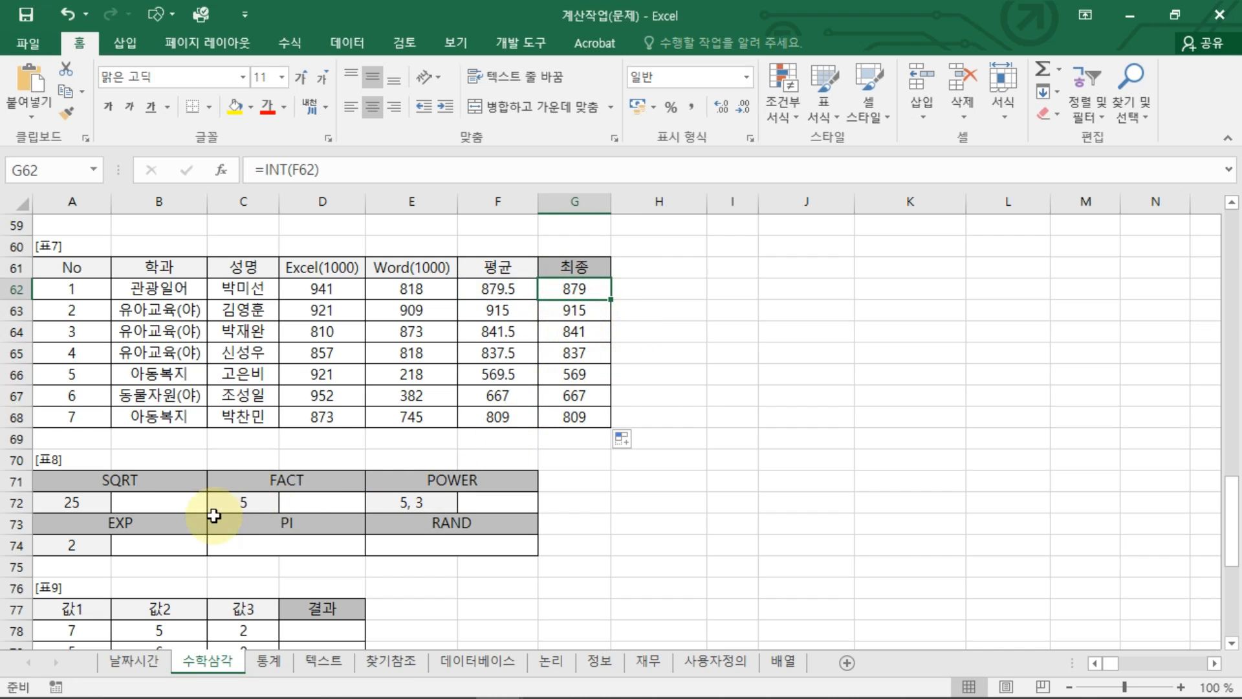
Look over the SQRT, FACT, POWER, EXP, PI and RAND answer cells in [표8]
click(145, 500)
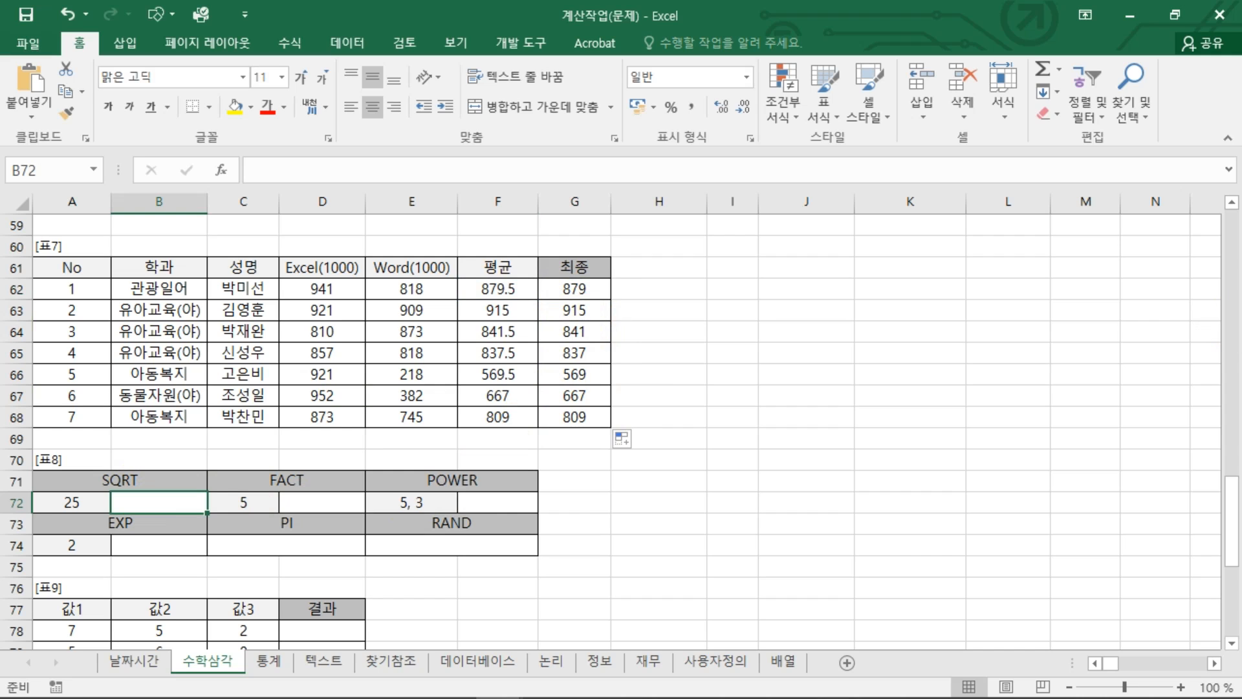
scroll(677, 480, down, 3)
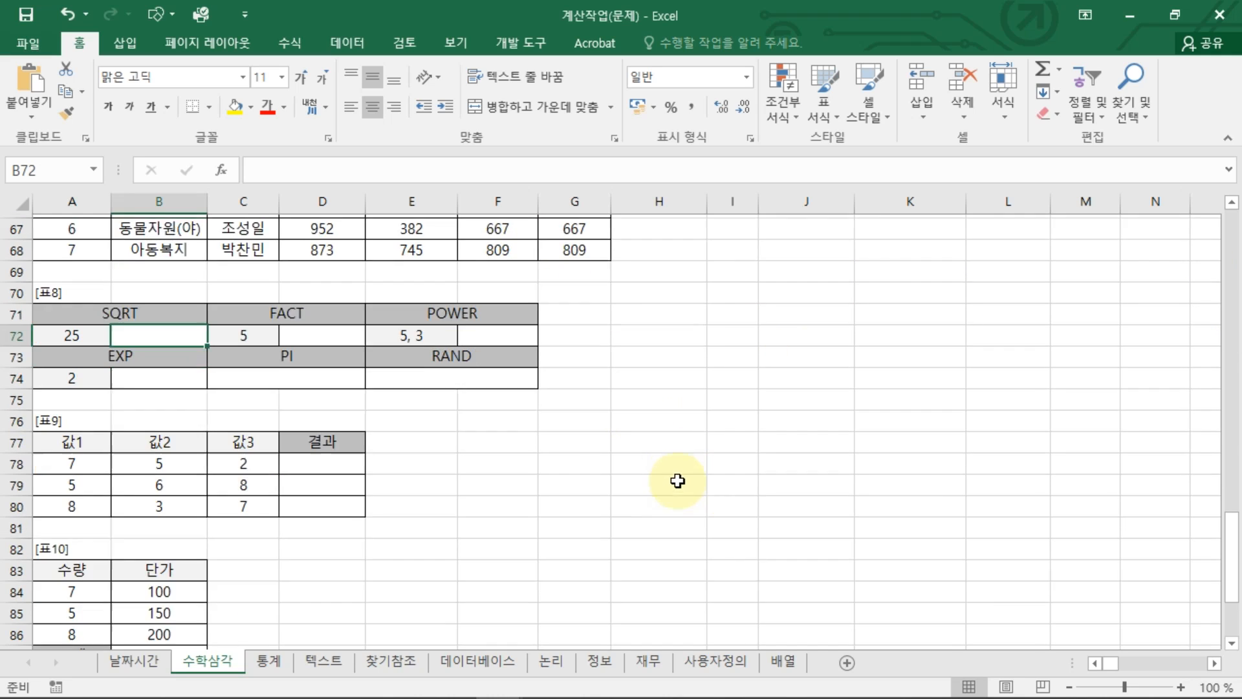
click(326, 309)
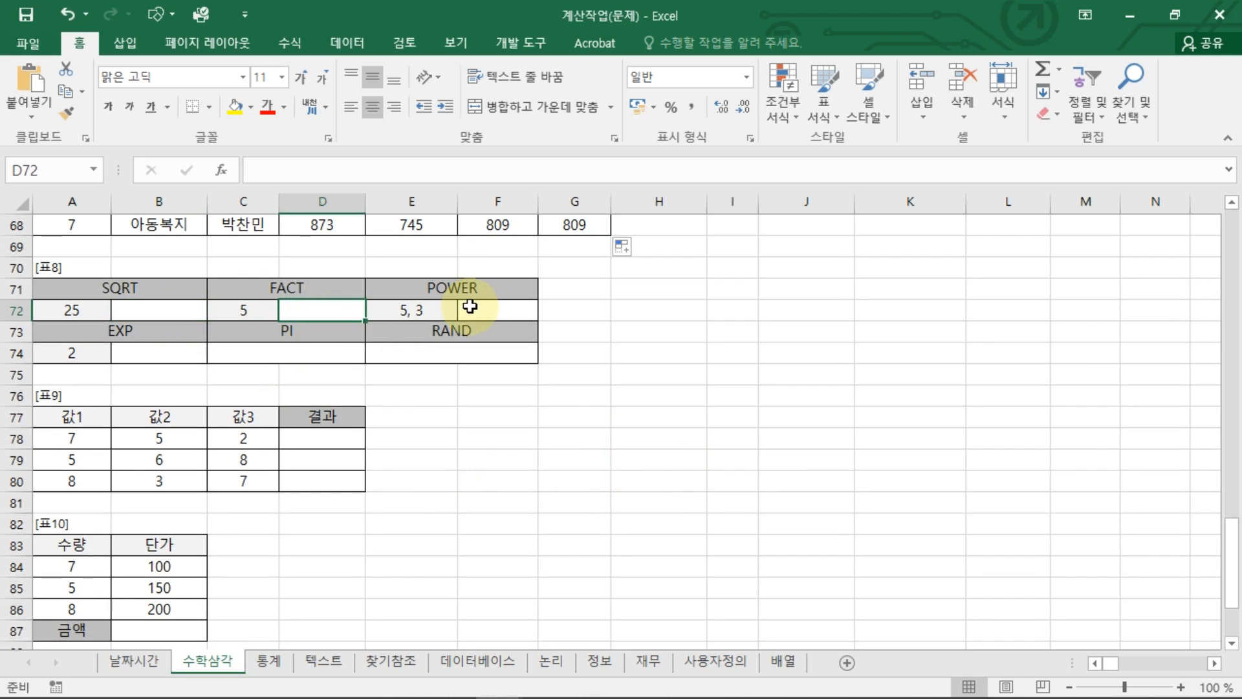
click(470, 306)
click(137, 349)
click(317, 346)
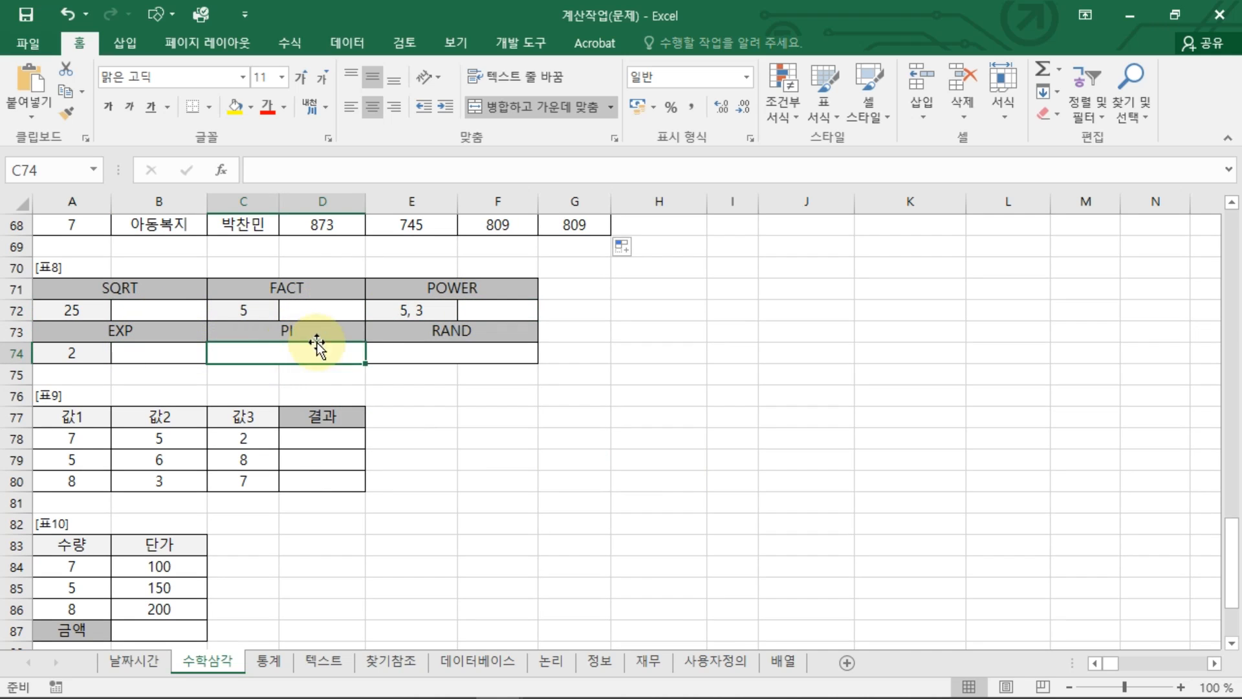
click(410, 351)
Enter =SQRT(A72) in B72 to calculate the square root of the value in A72
click(159, 315)
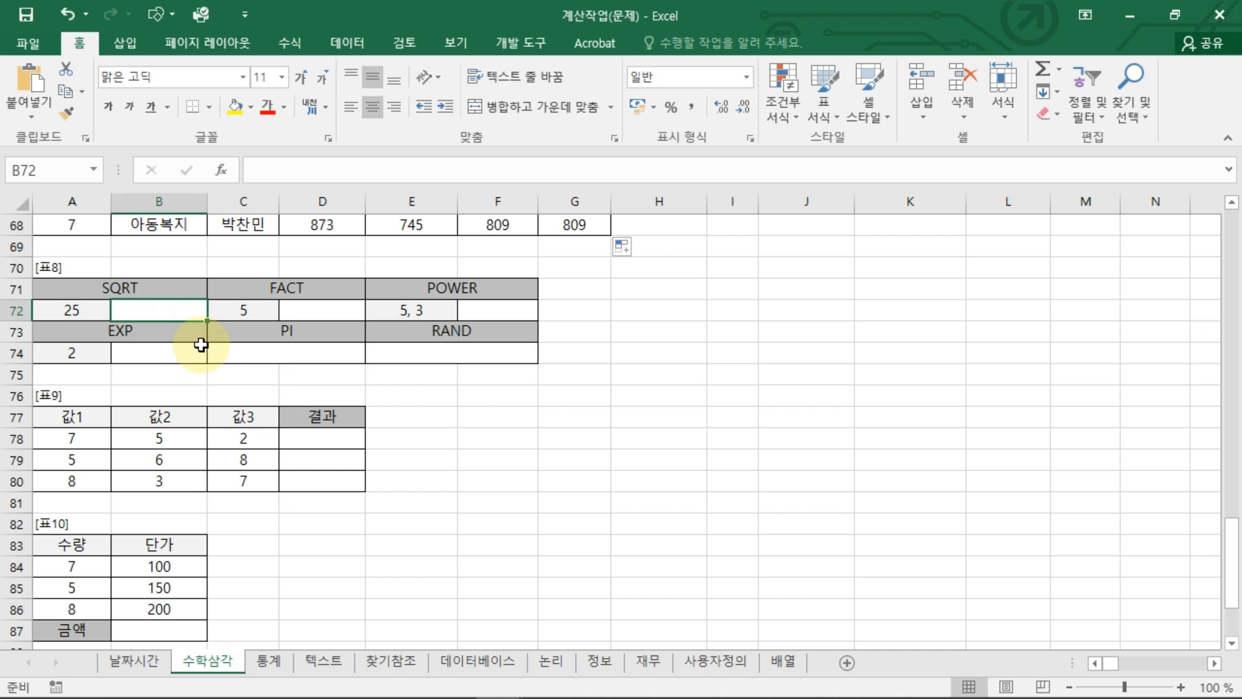
text(=SQR)
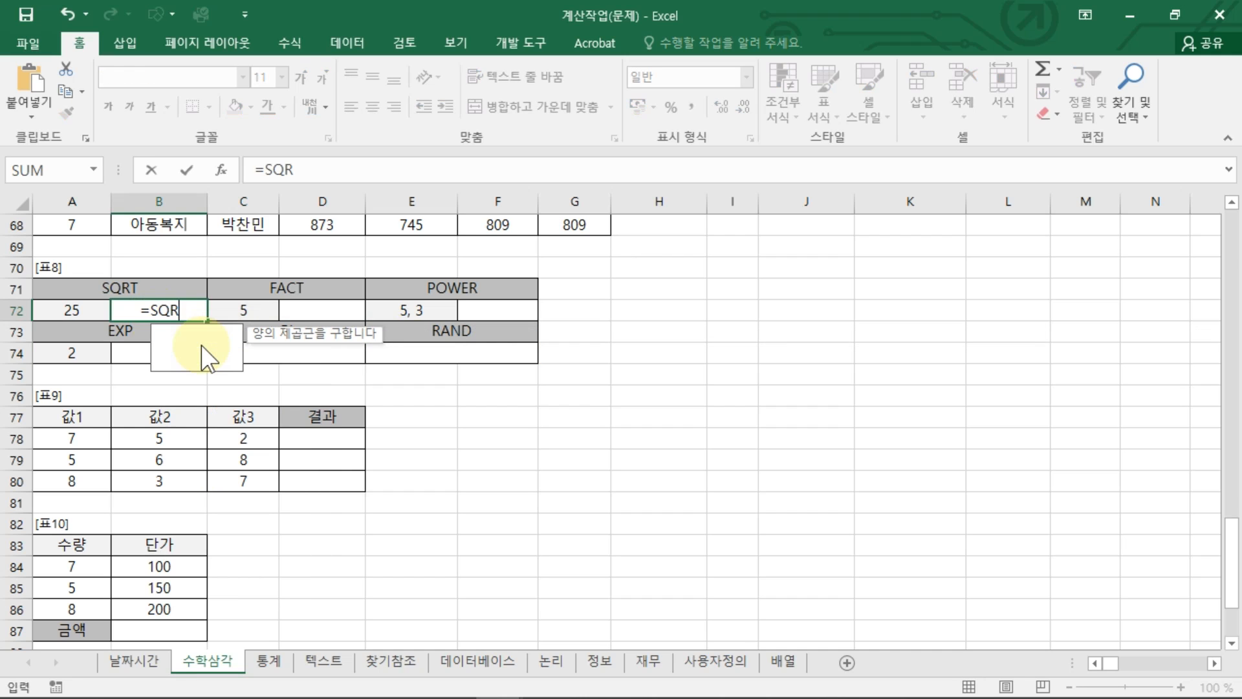
text(T()
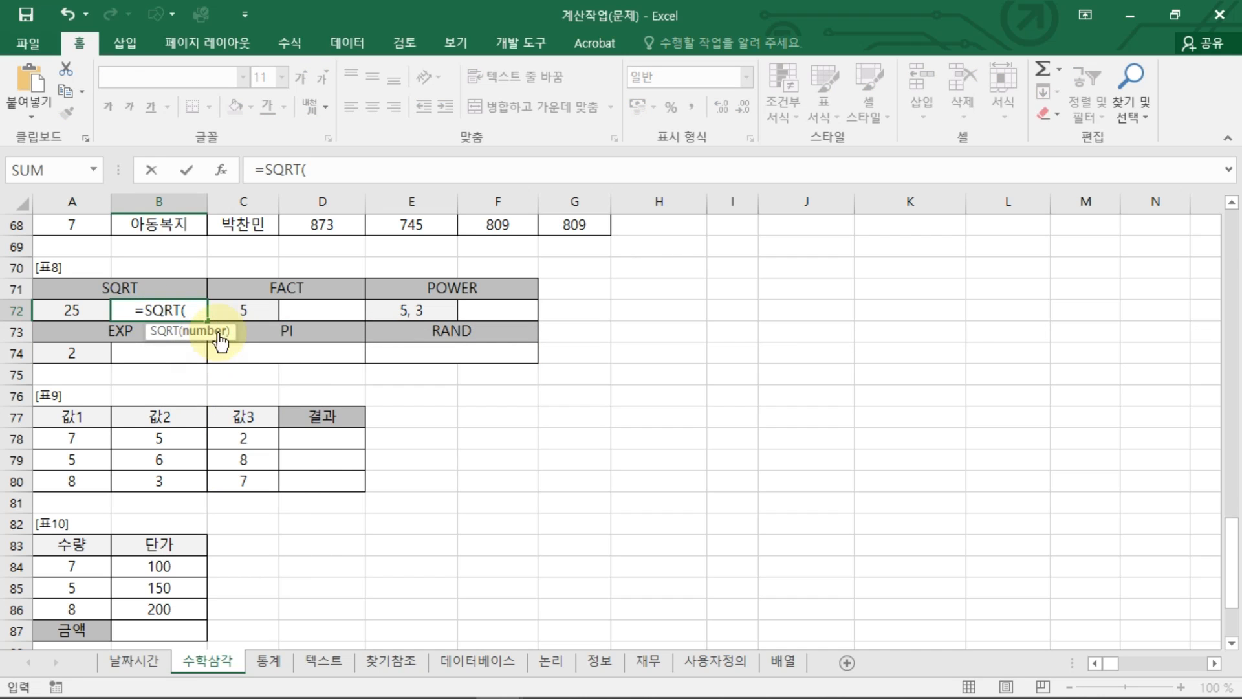
click(74, 312)
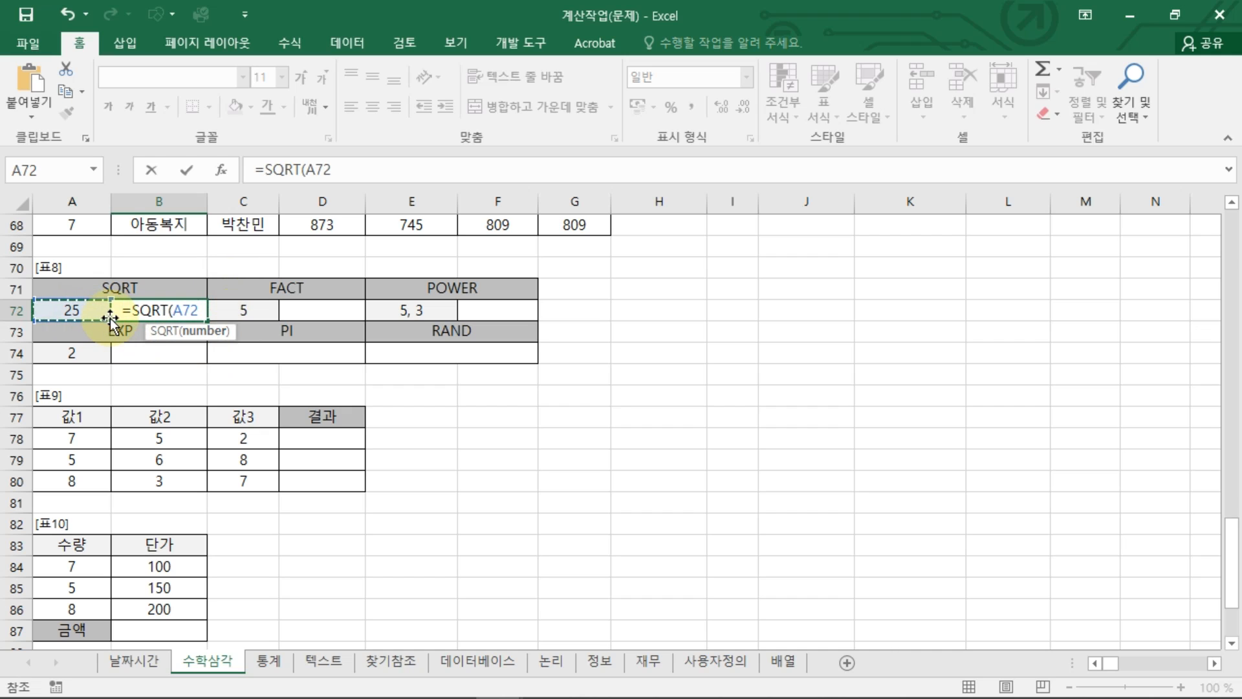
text())
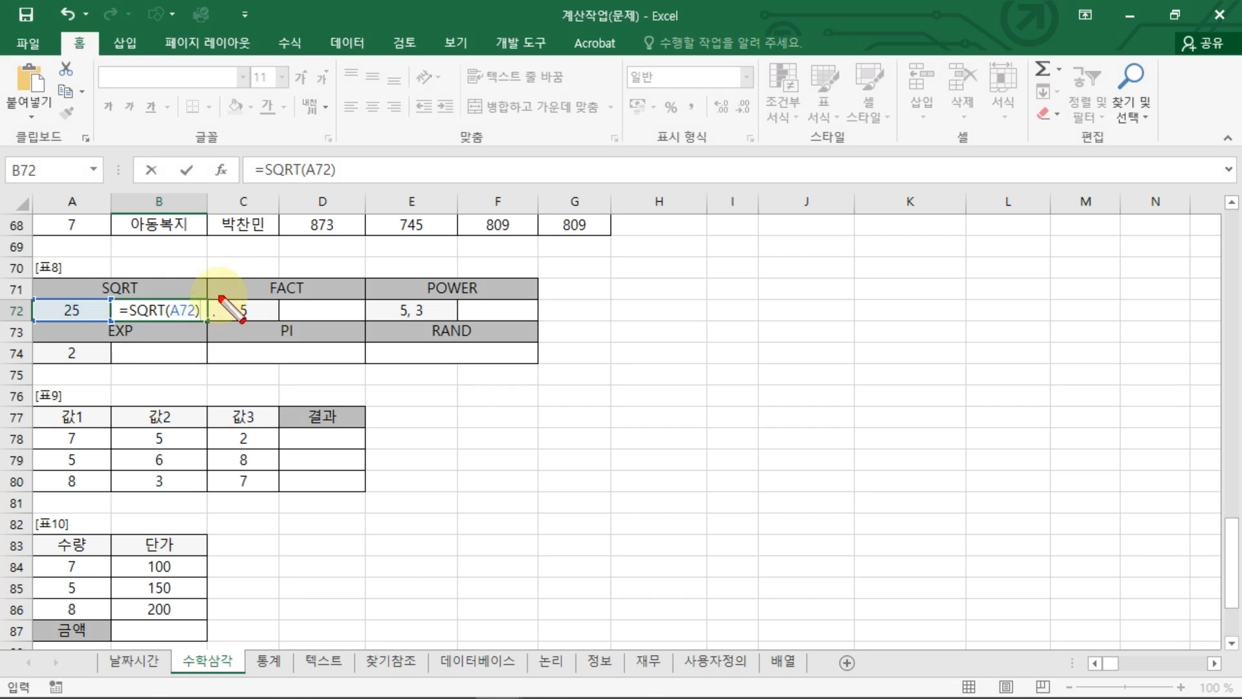
mouse_move(195, 256)
mouse_down()
mouse_move(197, 234)
mouse_move(202, 254)
mouse_move(208, 241)
mouse_move(237, 267)
mouse_move(223, 270)
mouse_move(234, 251)
mouse_move(253, 260)
mouse_move(221, 288)
mouse_up()
drag(147, 321, 150, 327)
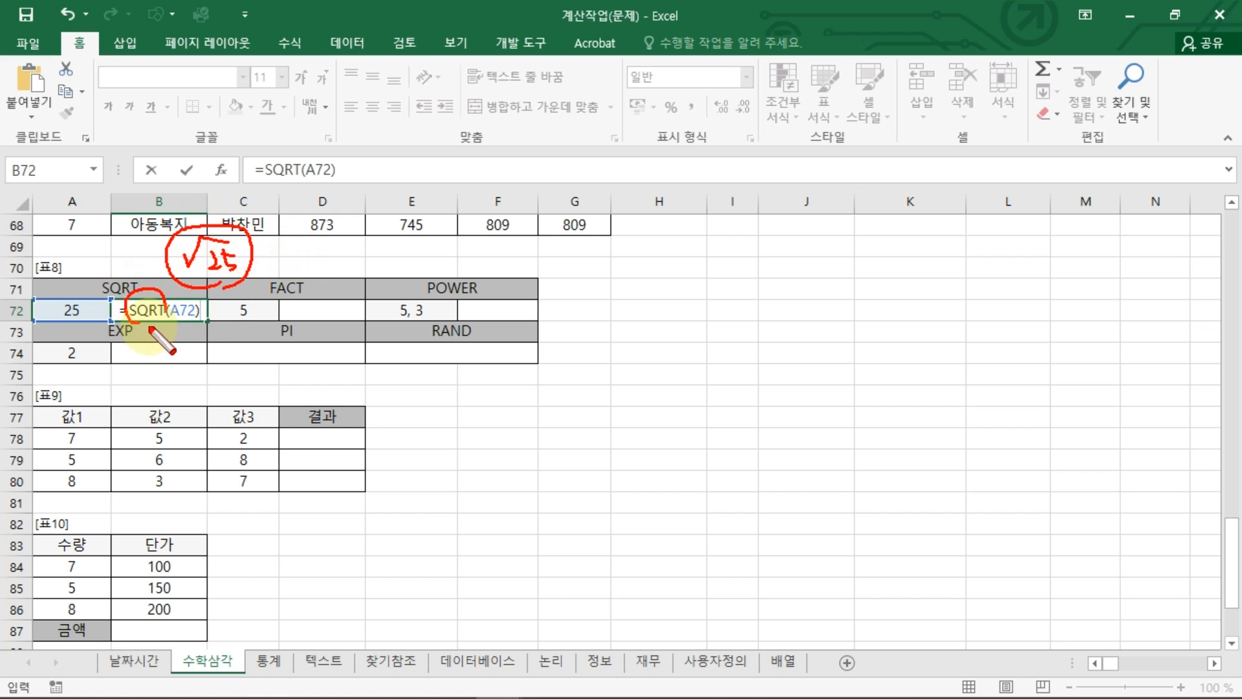
key(Escape)
key(Return)
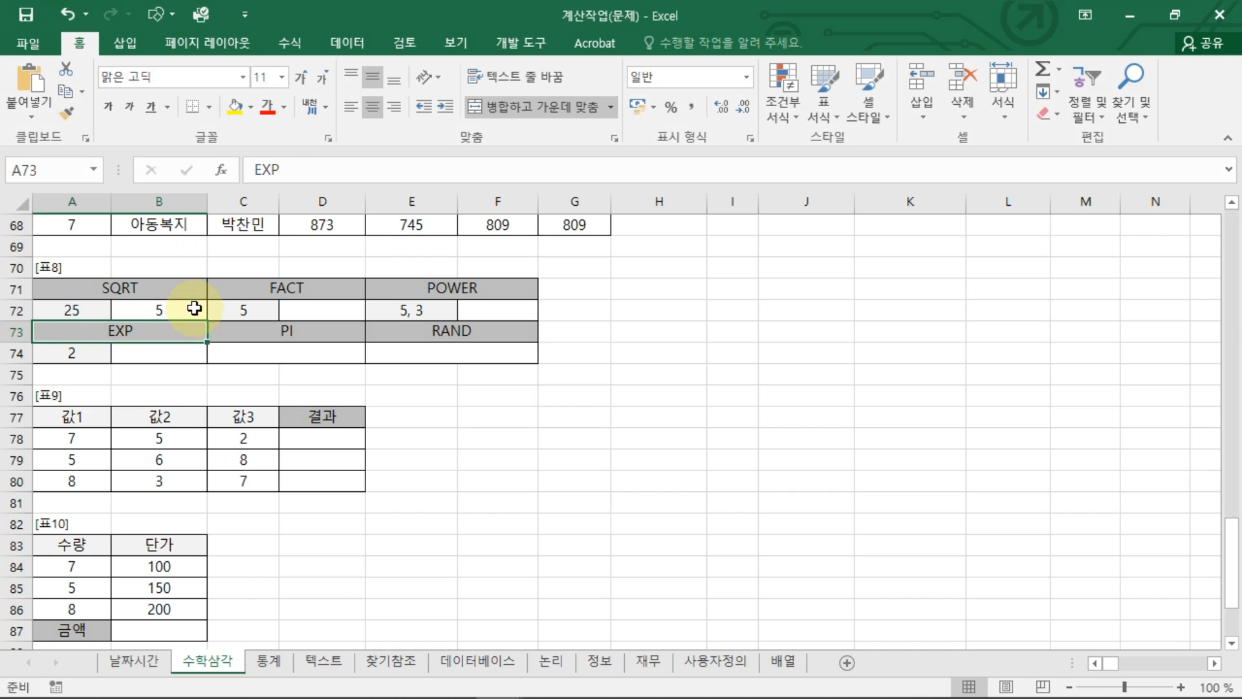
Remove the argument from the SQRT formula in B72 and re-enter it with a reference to A72
double_click(195, 309)
key(Delete)
key(BackSpace)
key(BackSpace)
key(BackSpace)
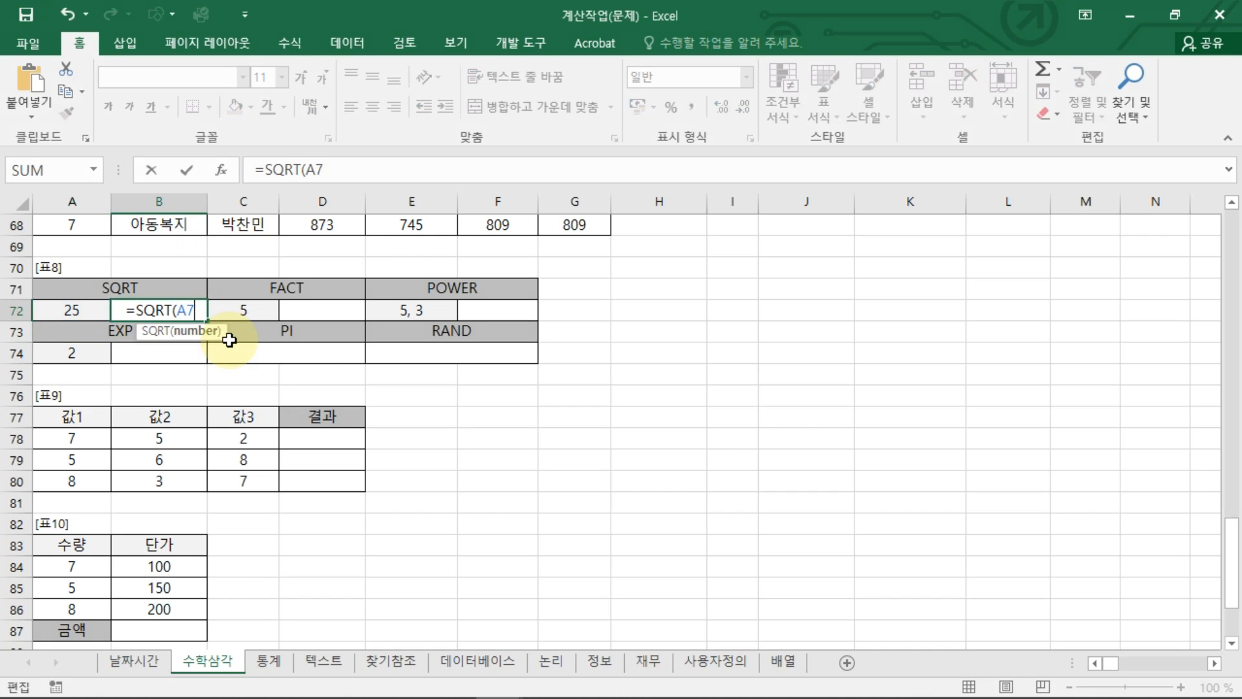
key(BackSpace)
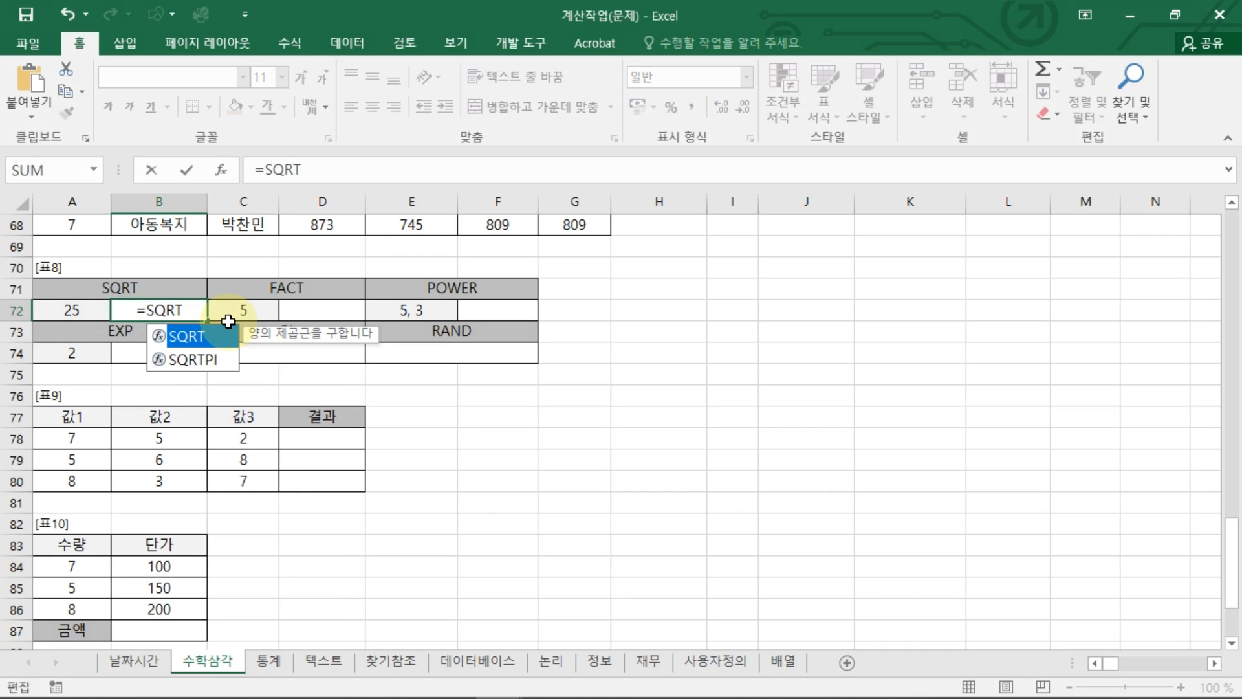
text(()
click(78, 310)
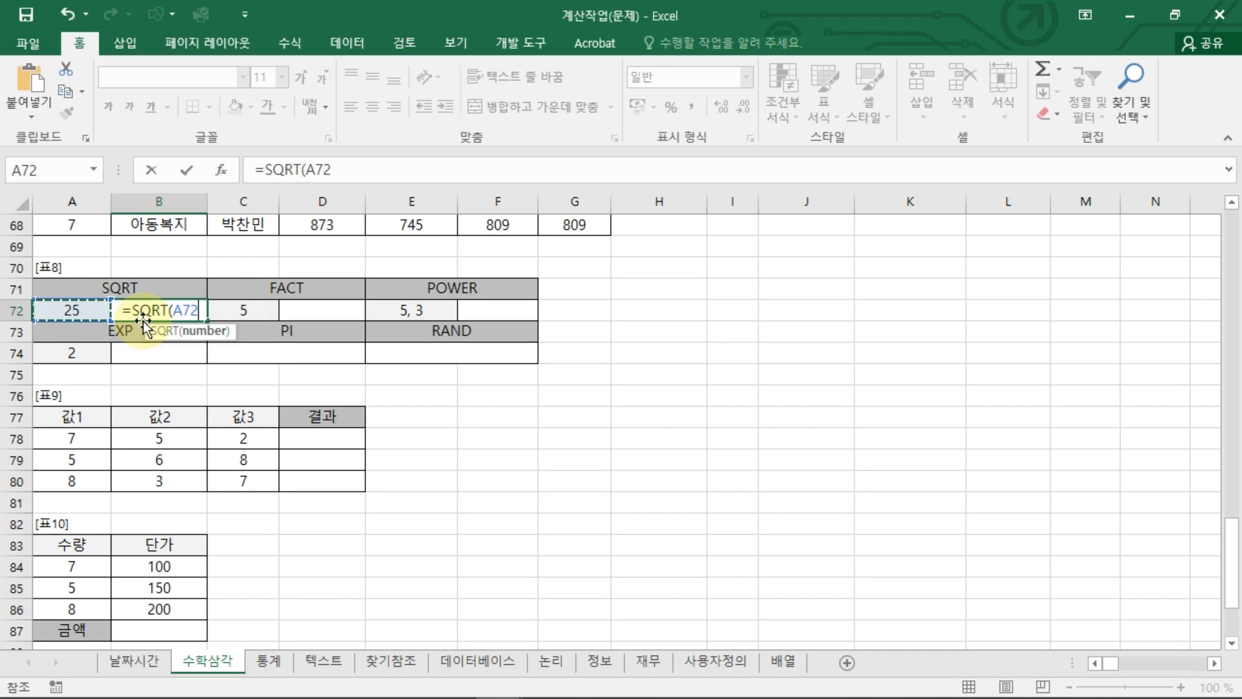
key(Return)
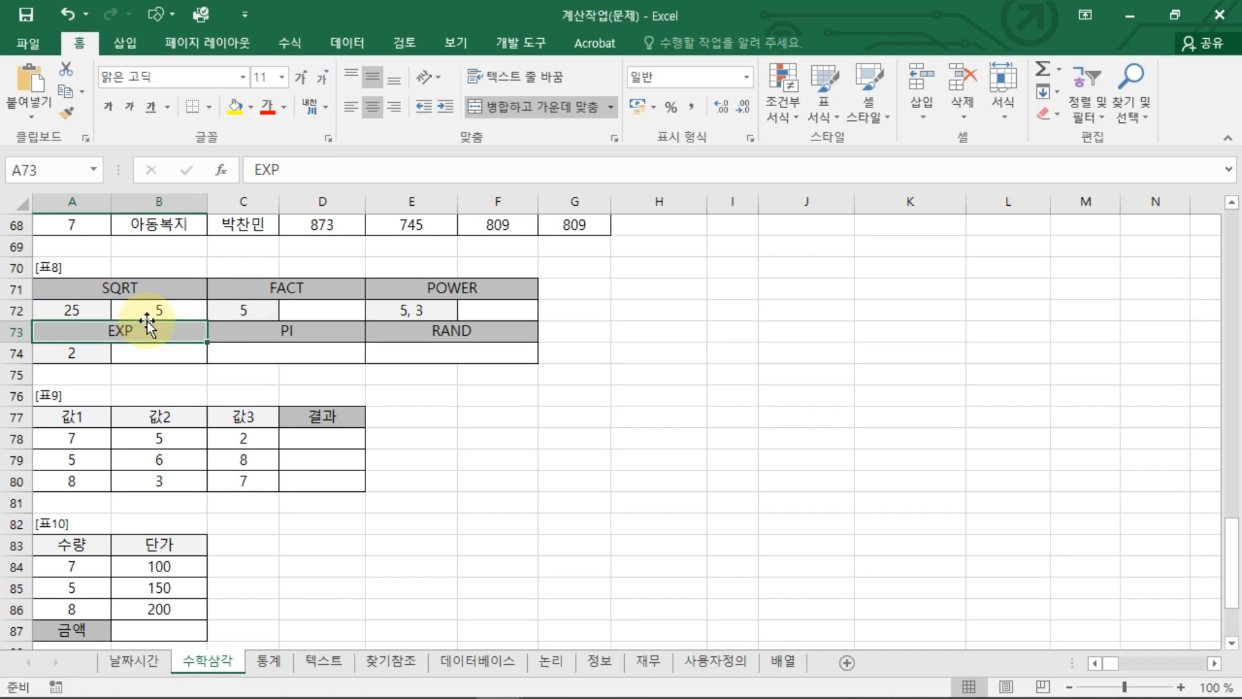
Enter =FACT(C72) in D72 to calculate the factorial of the value in C72
click(330, 313)
text(=FA)
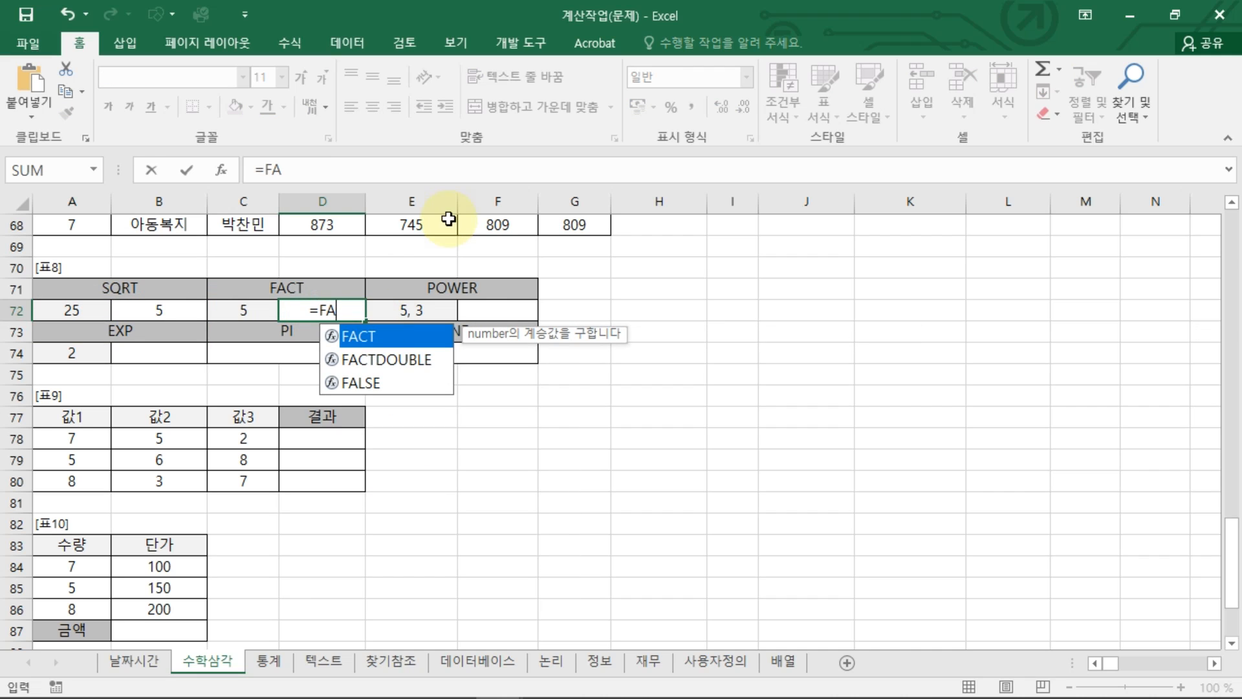
key(Tab)
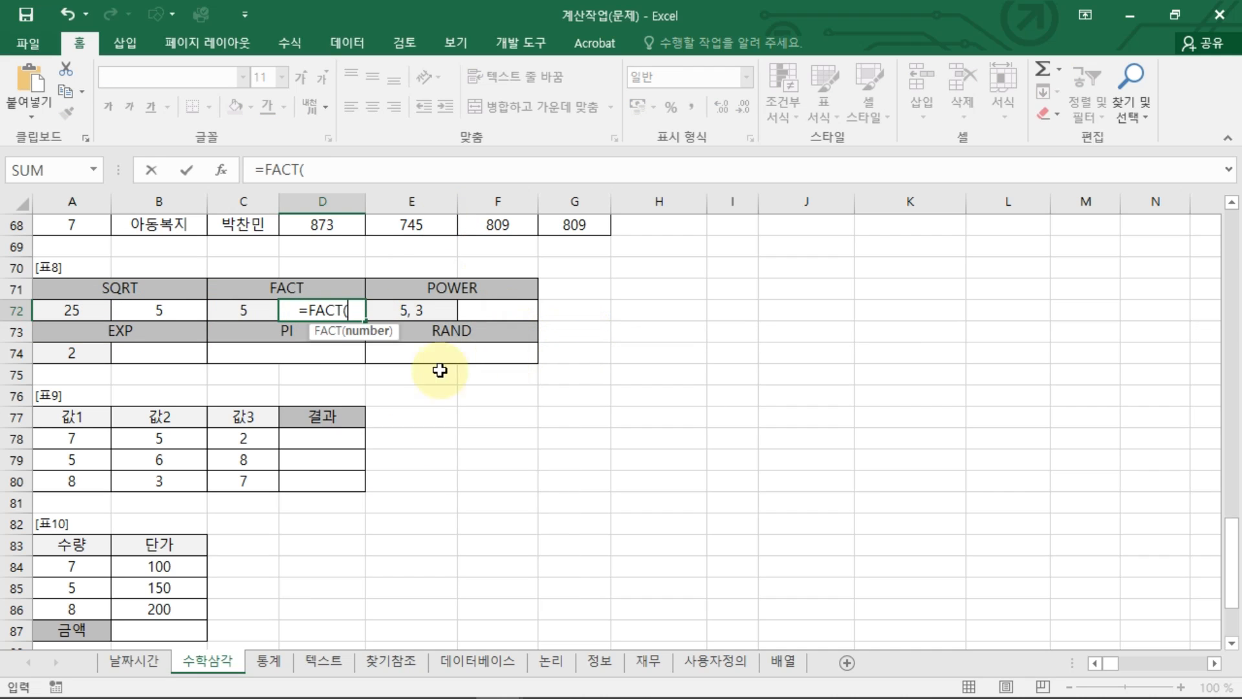
click(243, 310)
mouse_move(322, 248)
mouse_down()
mouse_move(319, 265)
mouse_move(349, 267)
mouse_move(443, 263)
mouse_move(477, 245)
mouse_move(468, 268)
mouse_move(511, 245)
mouse_up()
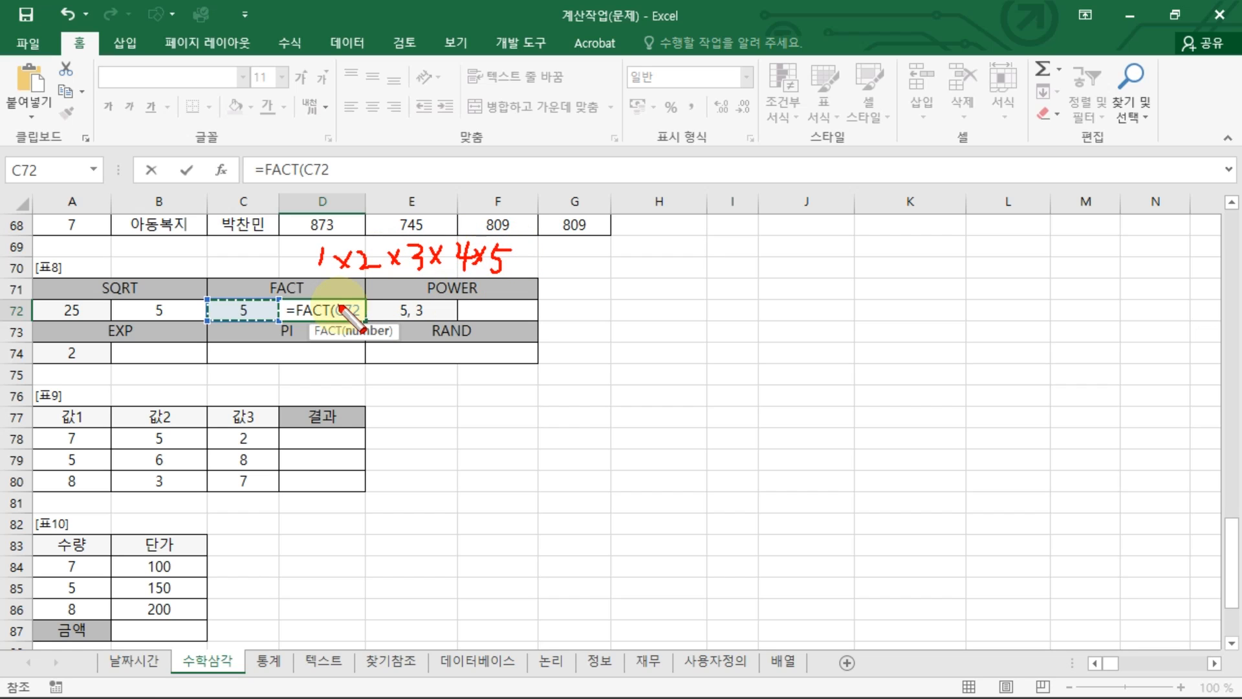
drag(318, 281, 528, 274)
drag(362, 302, 355, 302)
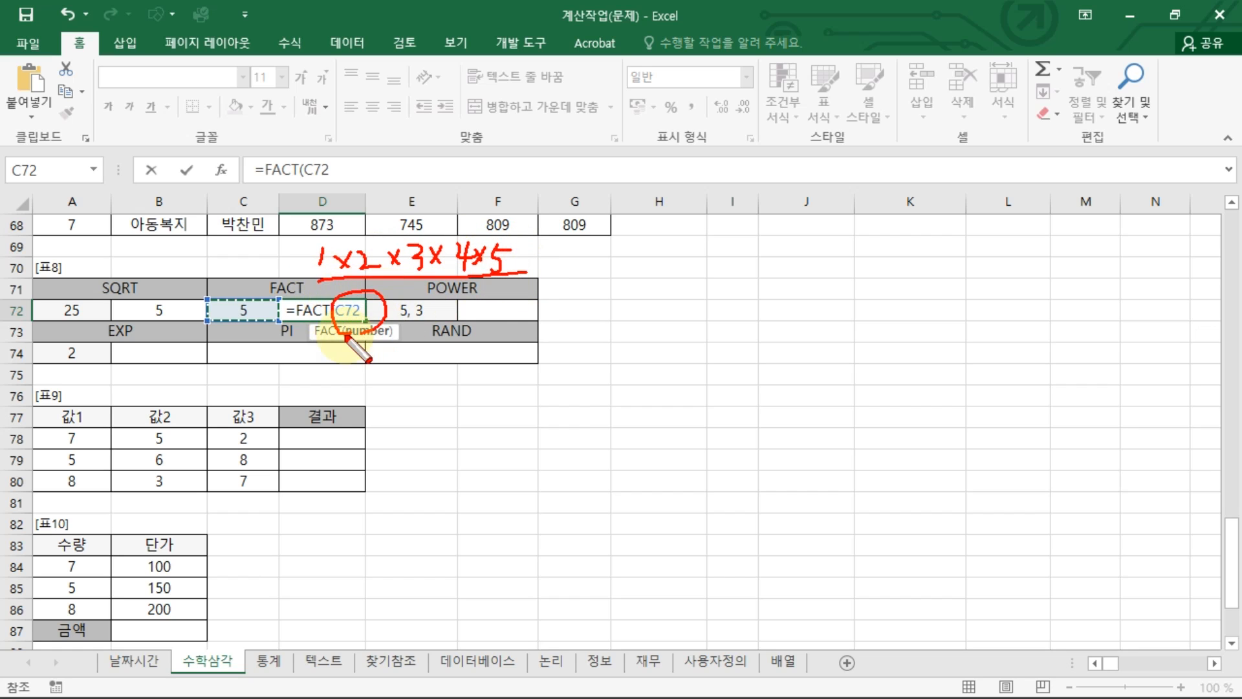
key(Escape)
key(Return)
click(332, 311)
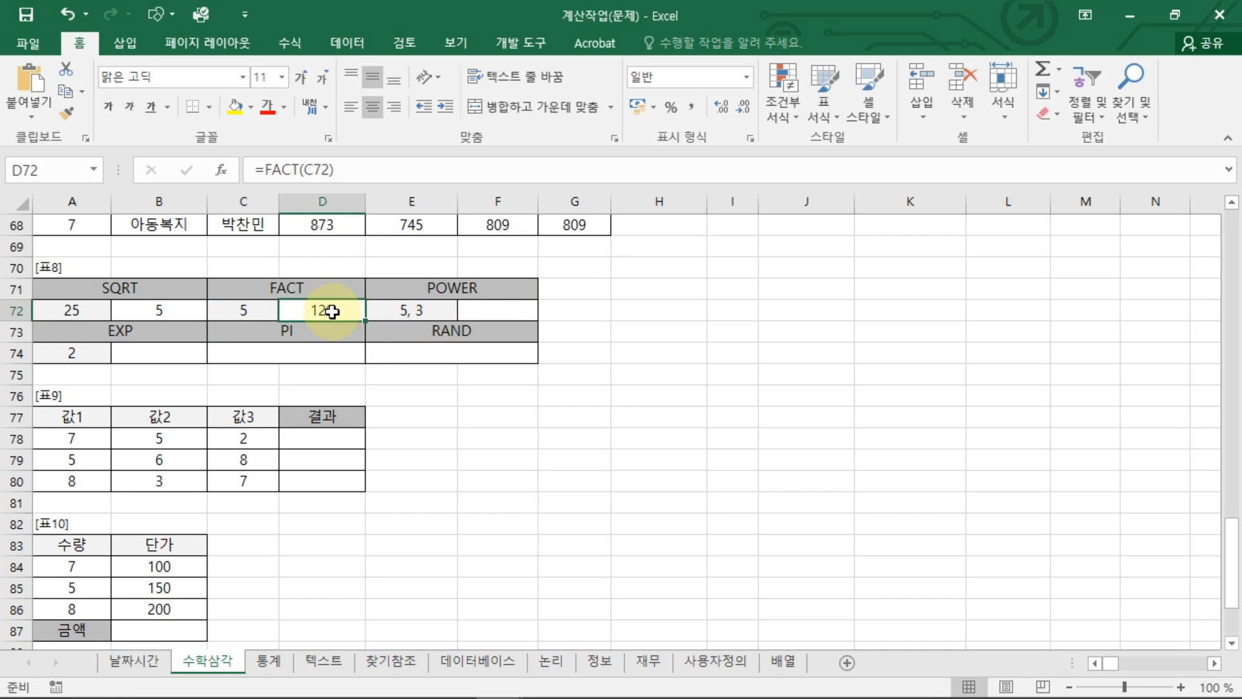
Calculate the power in F72 with the caret formula =5^3, and clear the cell again
click(485, 311)
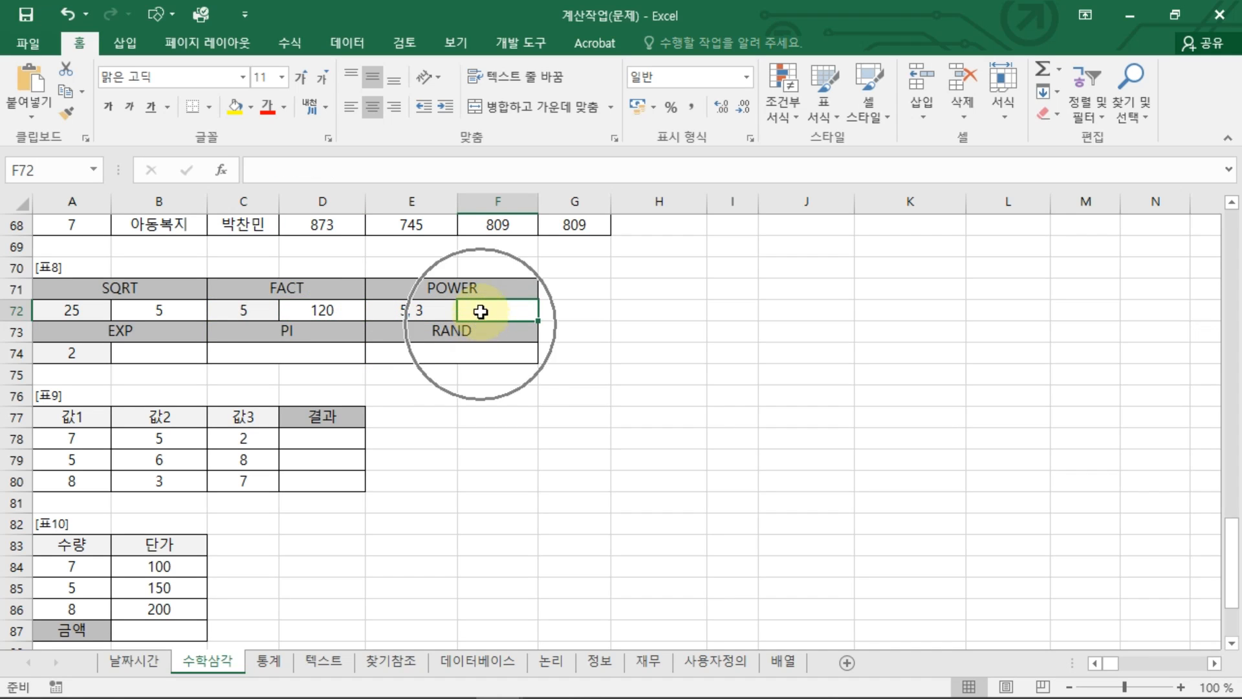
drag(556, 300, 555, 297)
drag(554, 269, 586, 281)
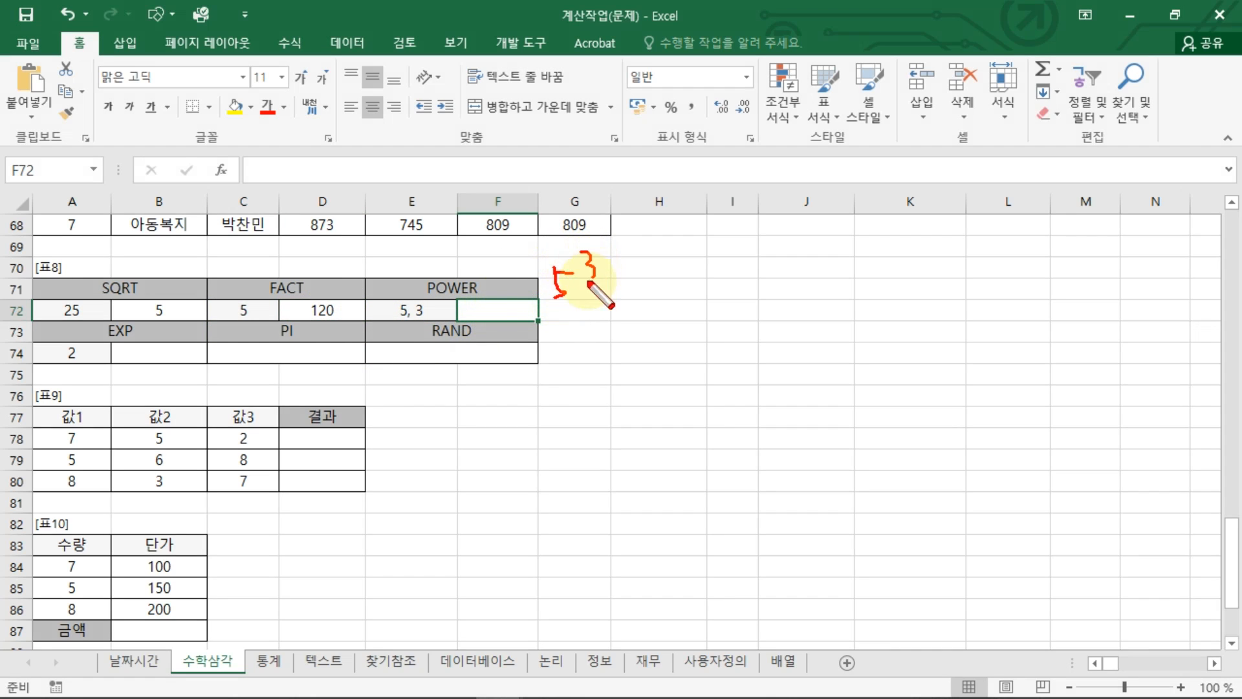
mouse_move(431, 332)
mouse_down()
mouse_move(407, 333)
mouse_move(430, 326)
mouse_up()
mouse_move(579, 309)
mouse_down()
mouse_move(533, 294)
mouse_move(565, 312)
mouse_up()
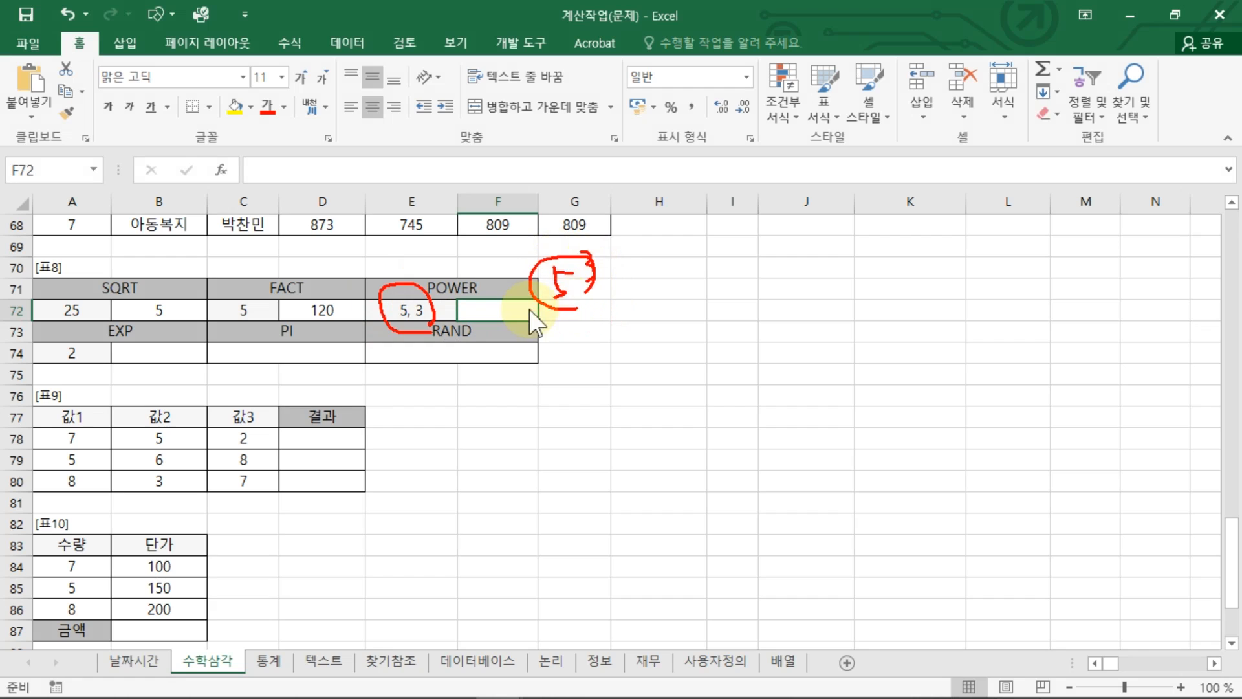
key(Escape)
text(=5^3)
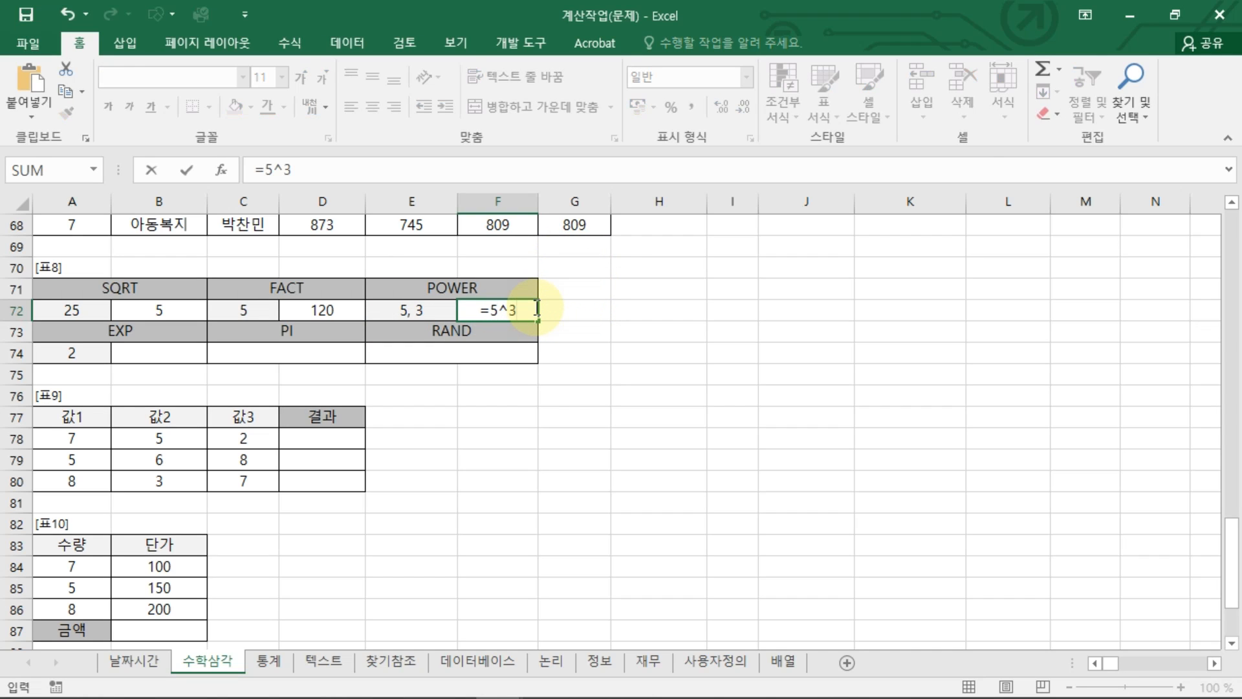
key(Return)
click(535, 307)
key(Delete)
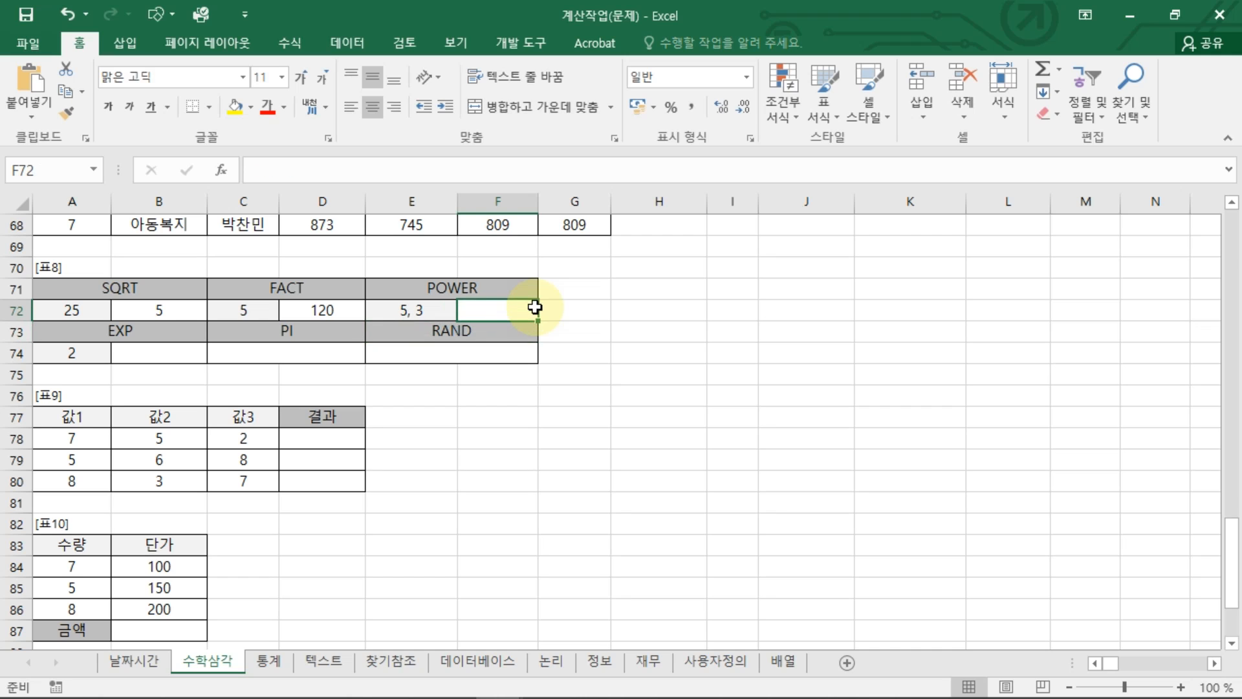
Enter =POWER(5,3) in F72 to raise 5 to the power of 3
text(=PO)
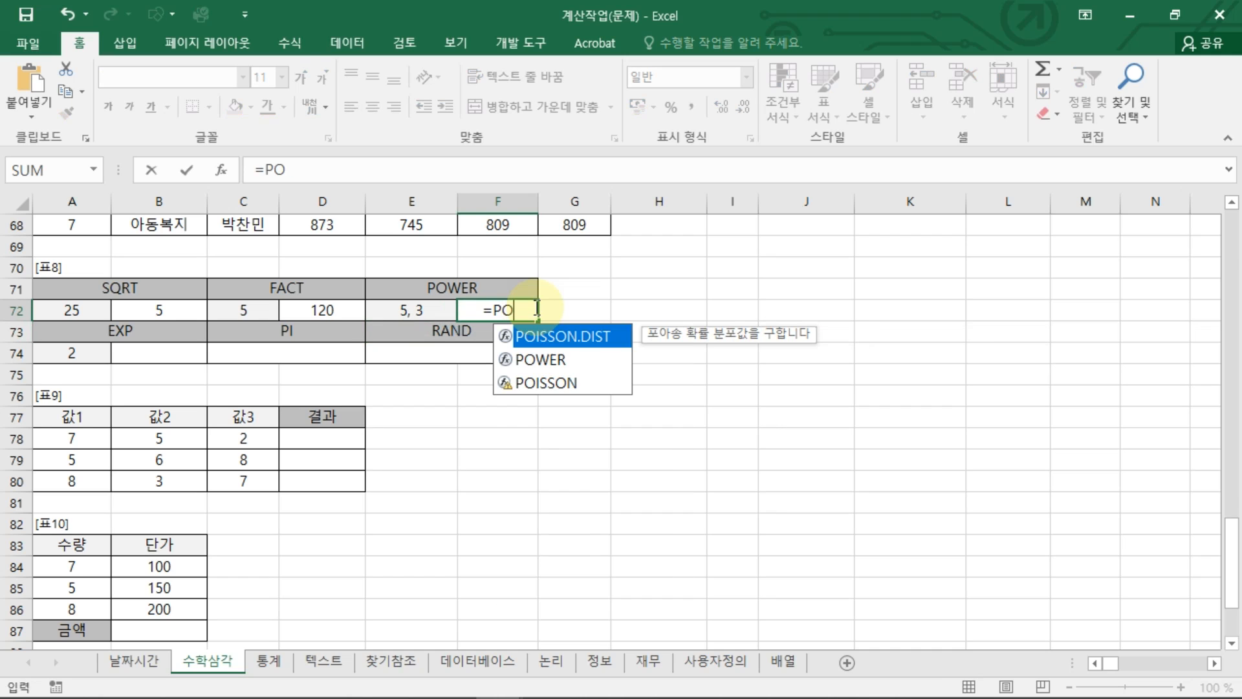
key(Down)
key(Tab)
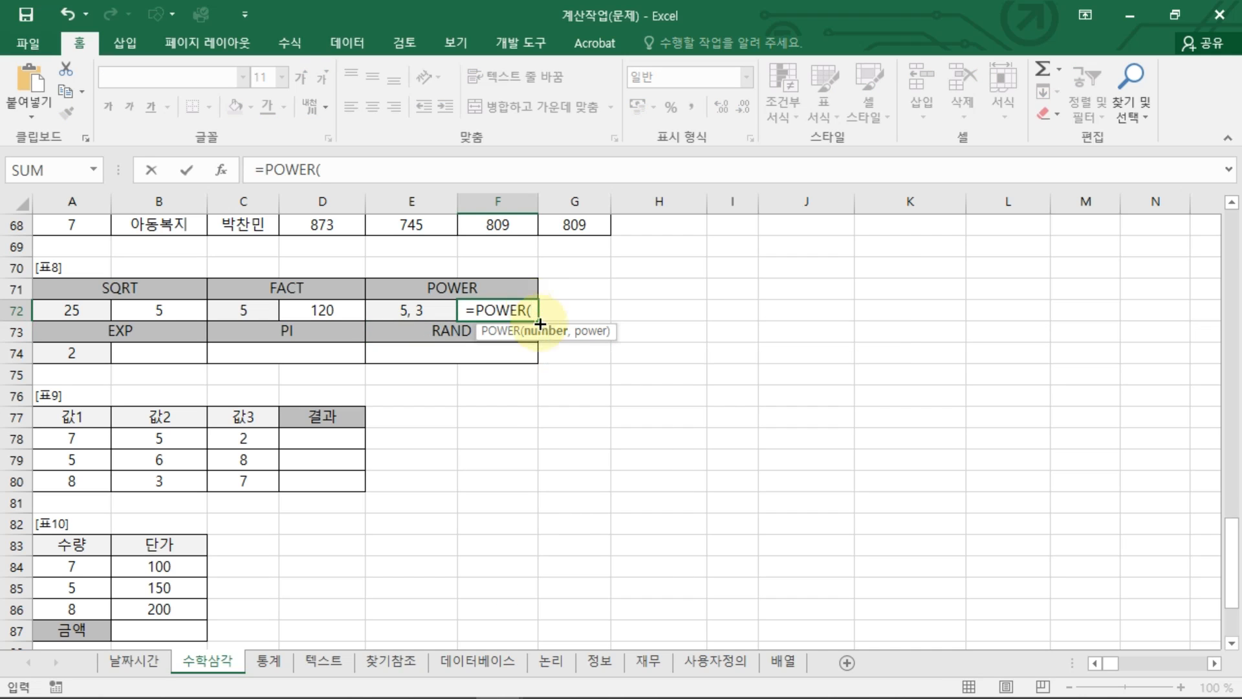
click(452, 313)
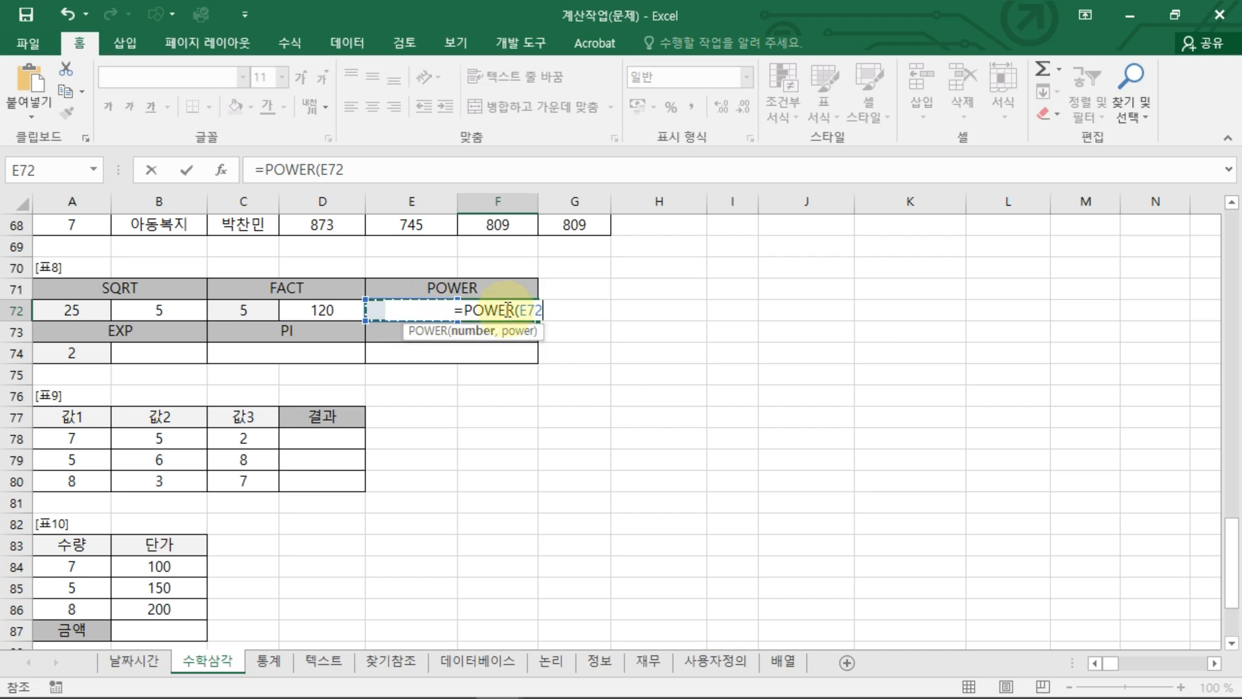
key(BackSpace)
key(BackSpace)
key(BackSpace)
text(5)
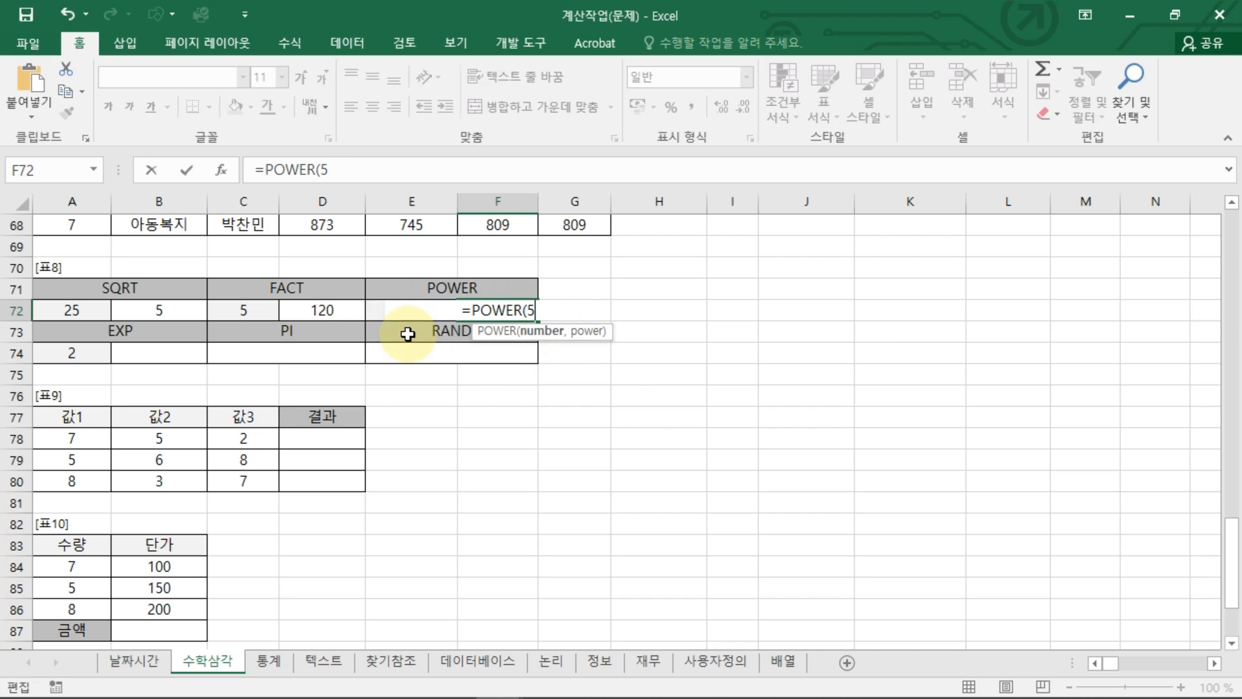
text(,3)
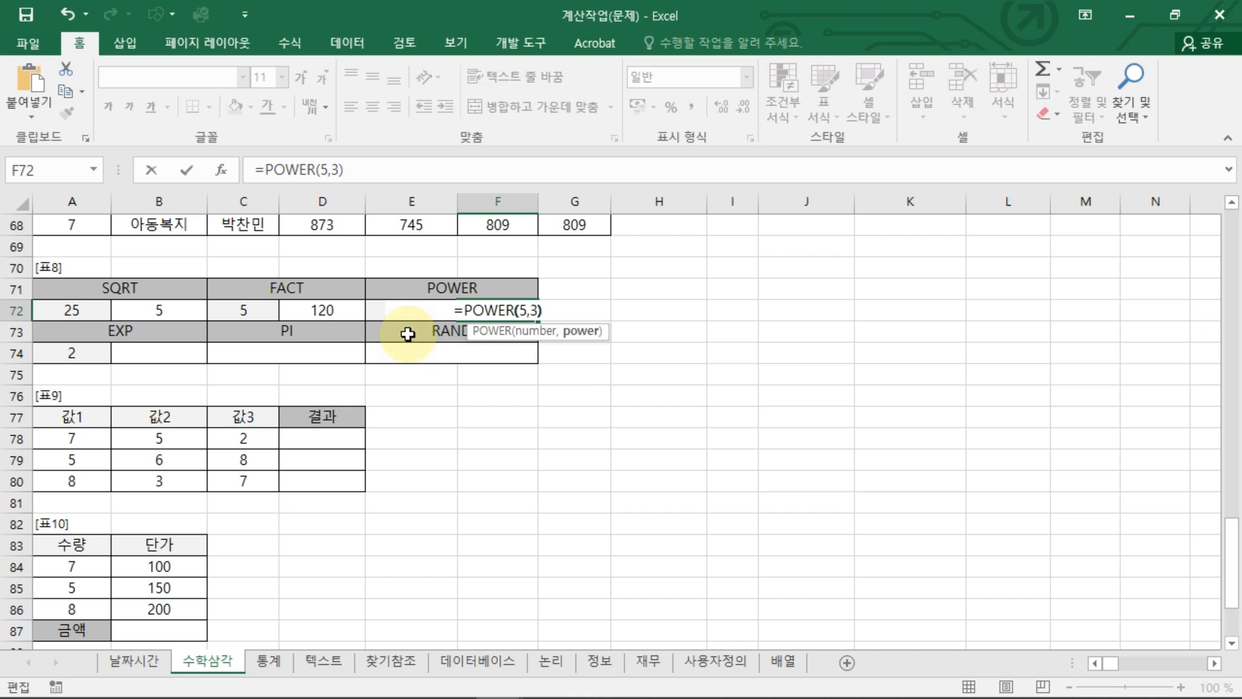
text())
key(Return)
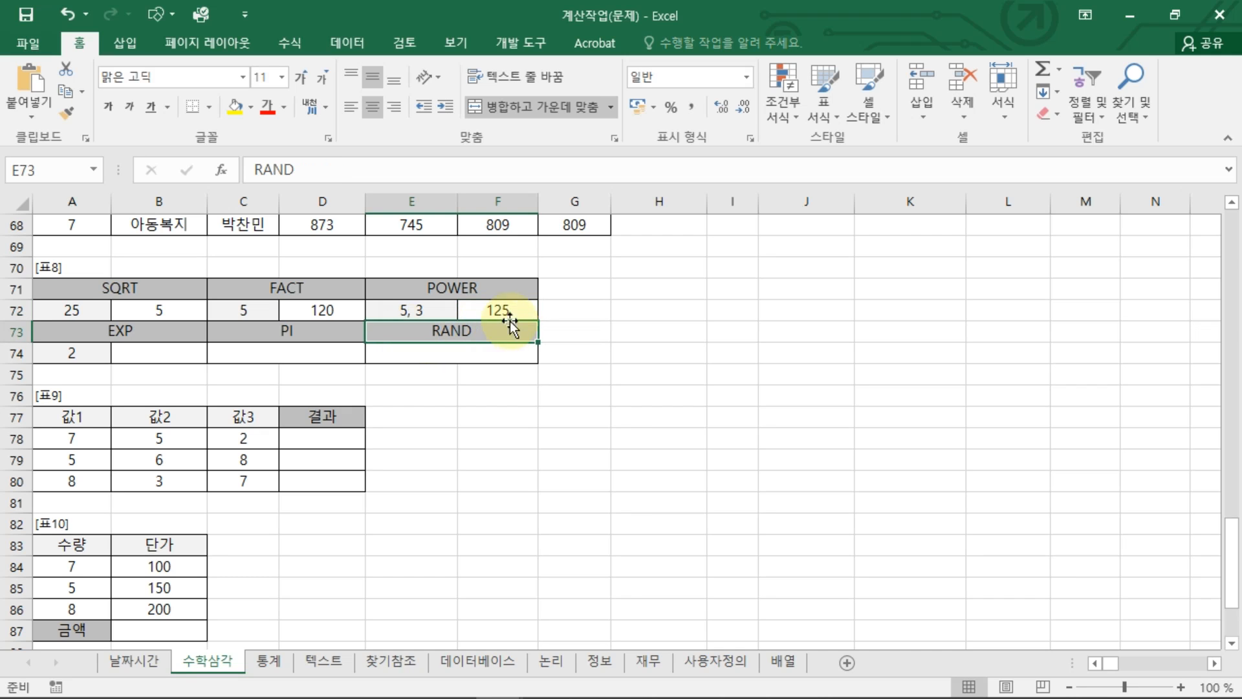
Enter the equivalent caret formula =5^3 in G72 and compare it with the POWER formula in F72
click(533, 315)
click(569, 314)
text(=)
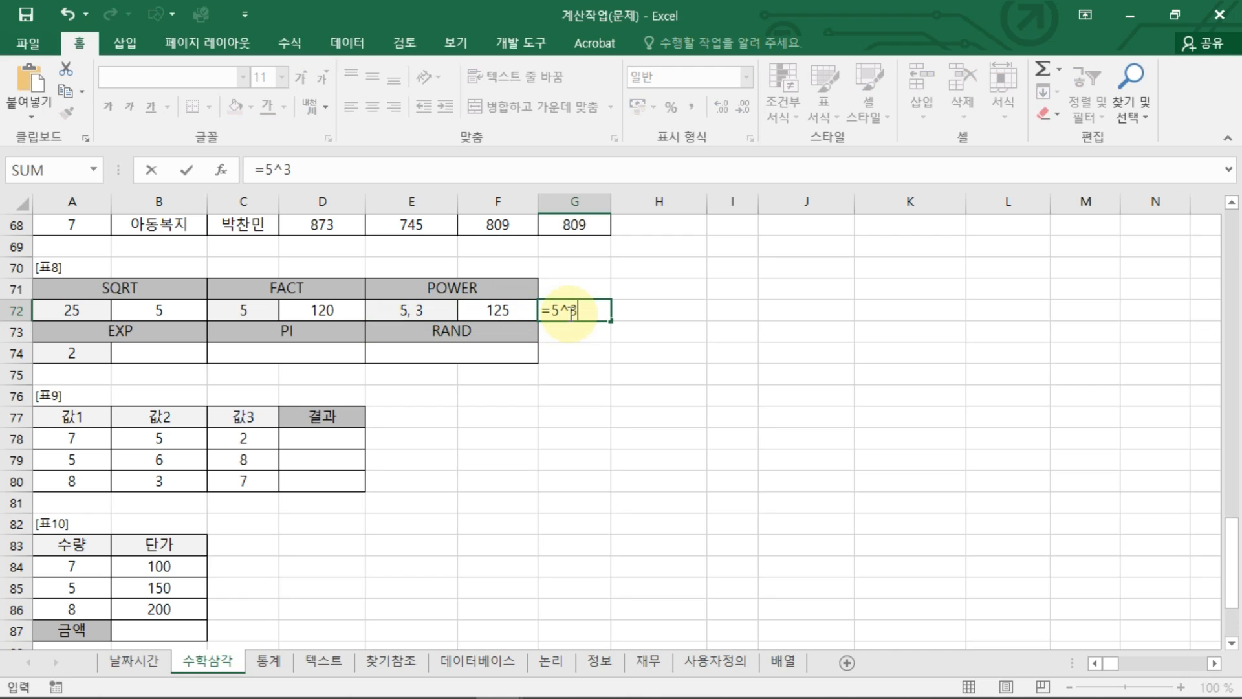
text(5^3)
key(Return)
click(527, 310)
click(568, 311)
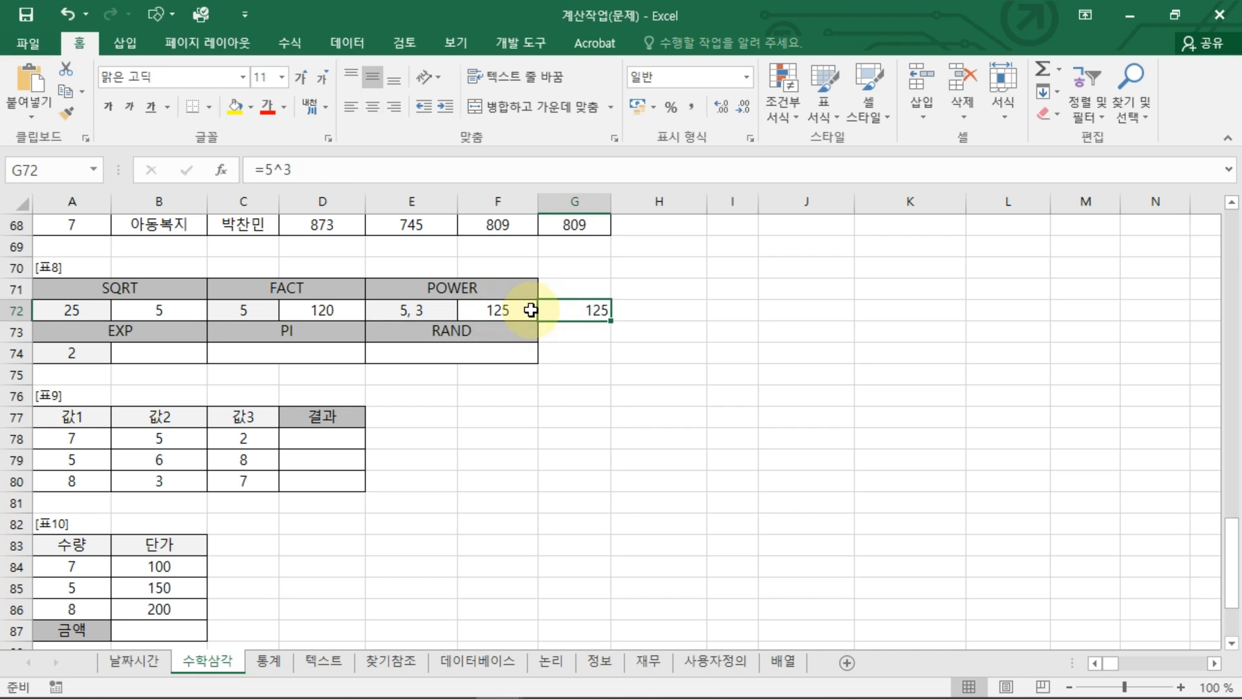
double_click(535, 315)
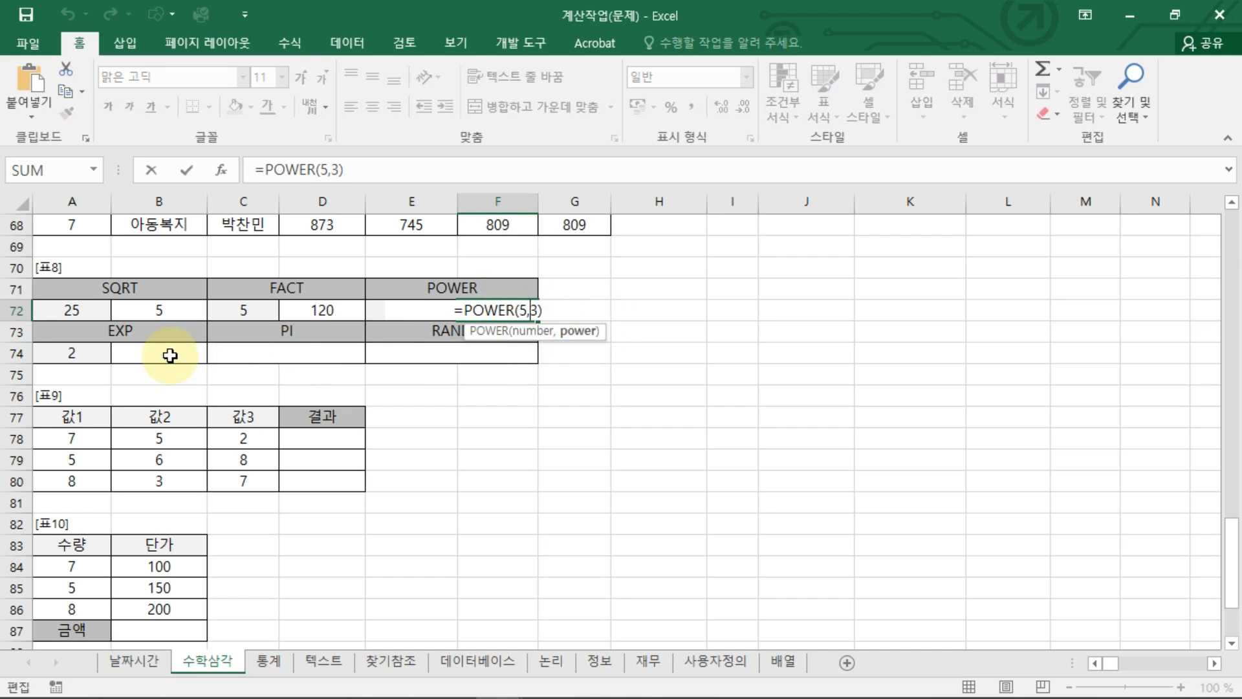
key(Escape)
Enter =EXP(A74) in B74 to raise e to the power given in A74
click(185, 358)
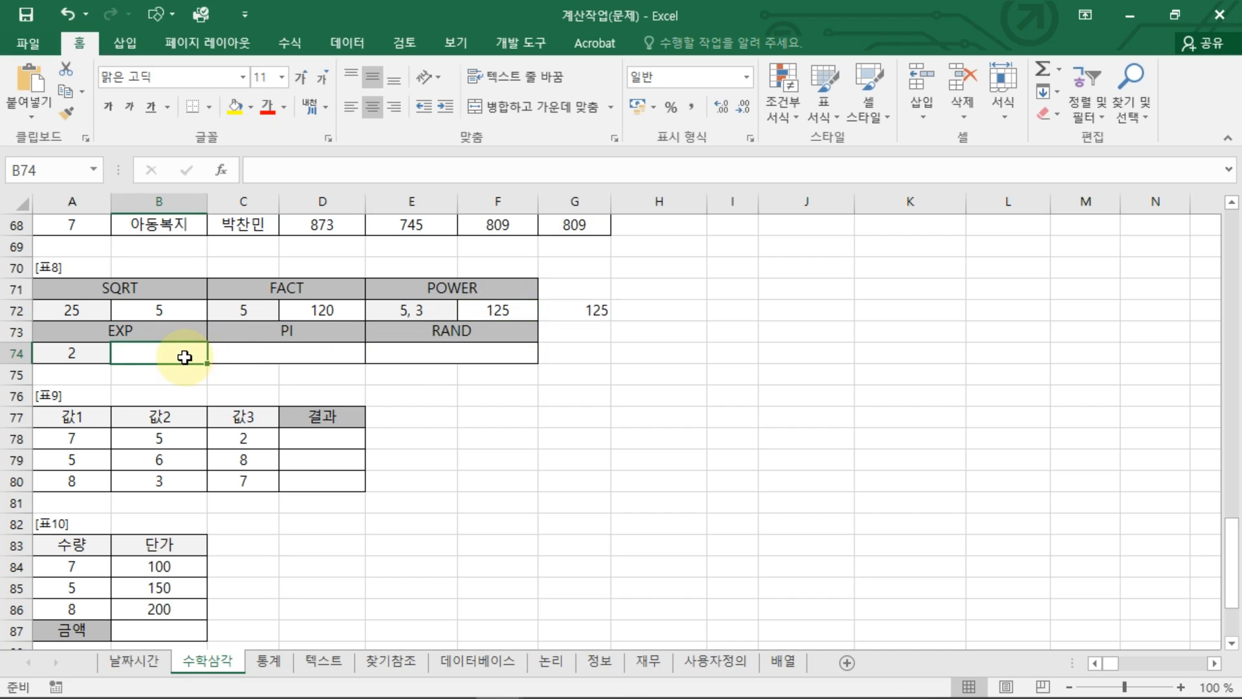
text(=EXP)
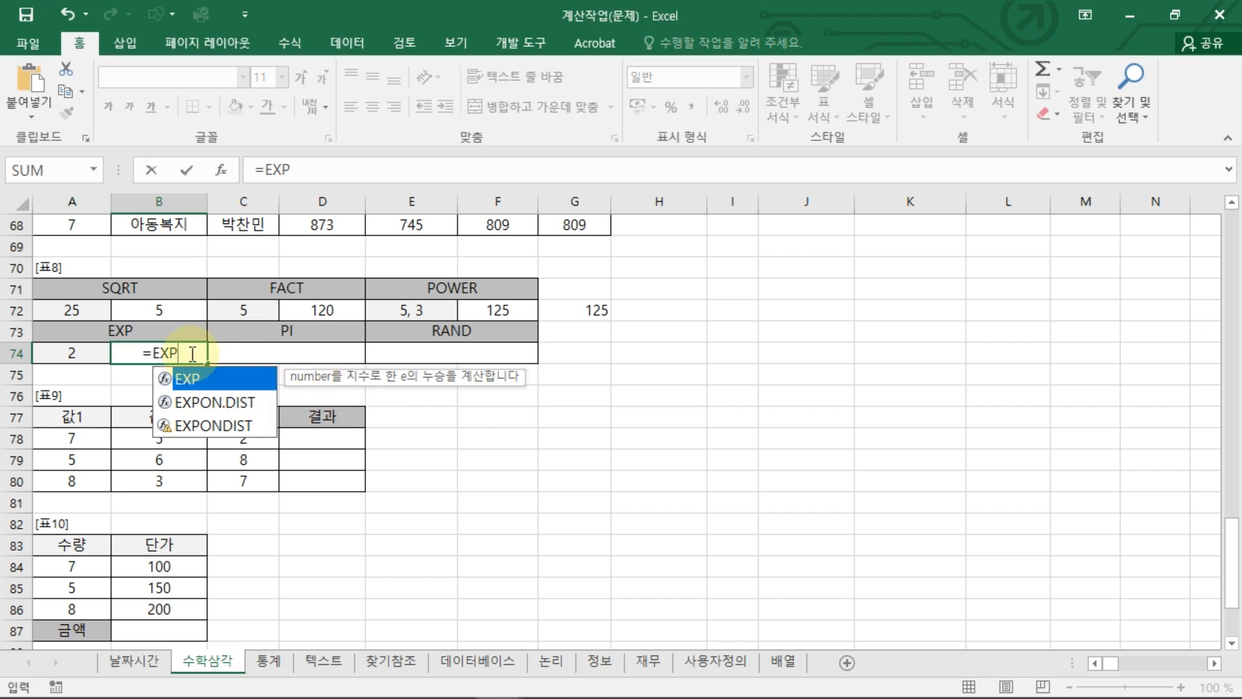
double_click(229, 374)
click(91, 351)
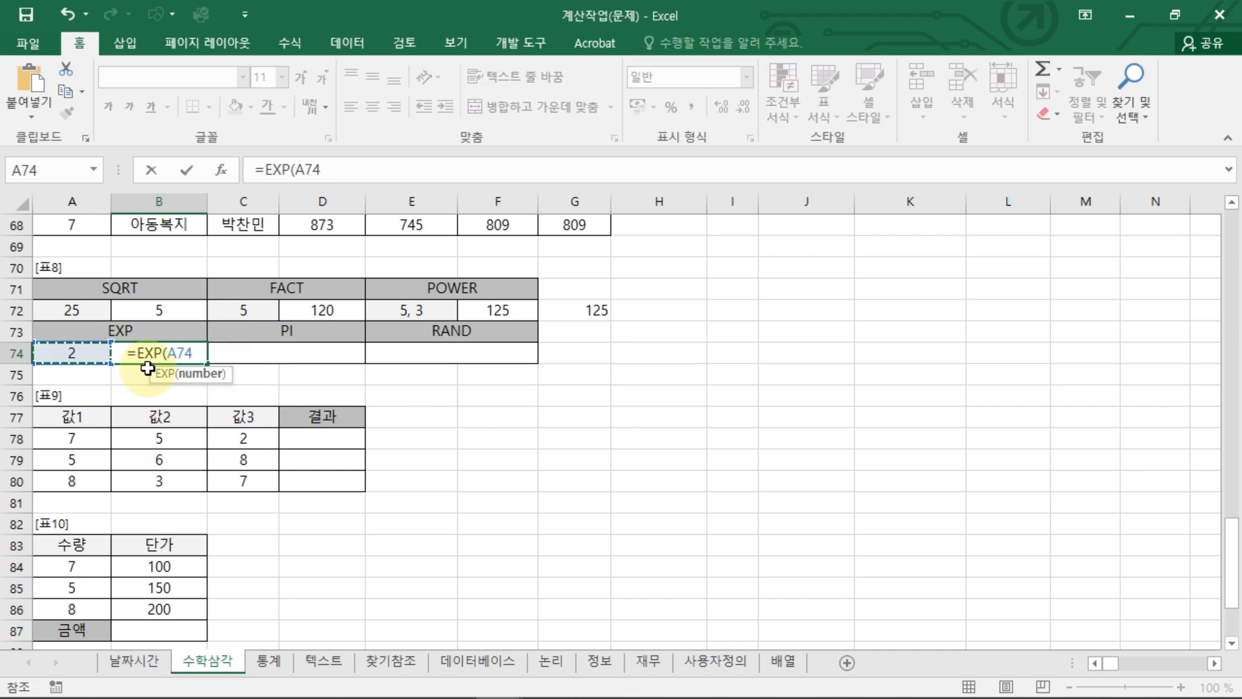
key(Return)
click(167, 352)
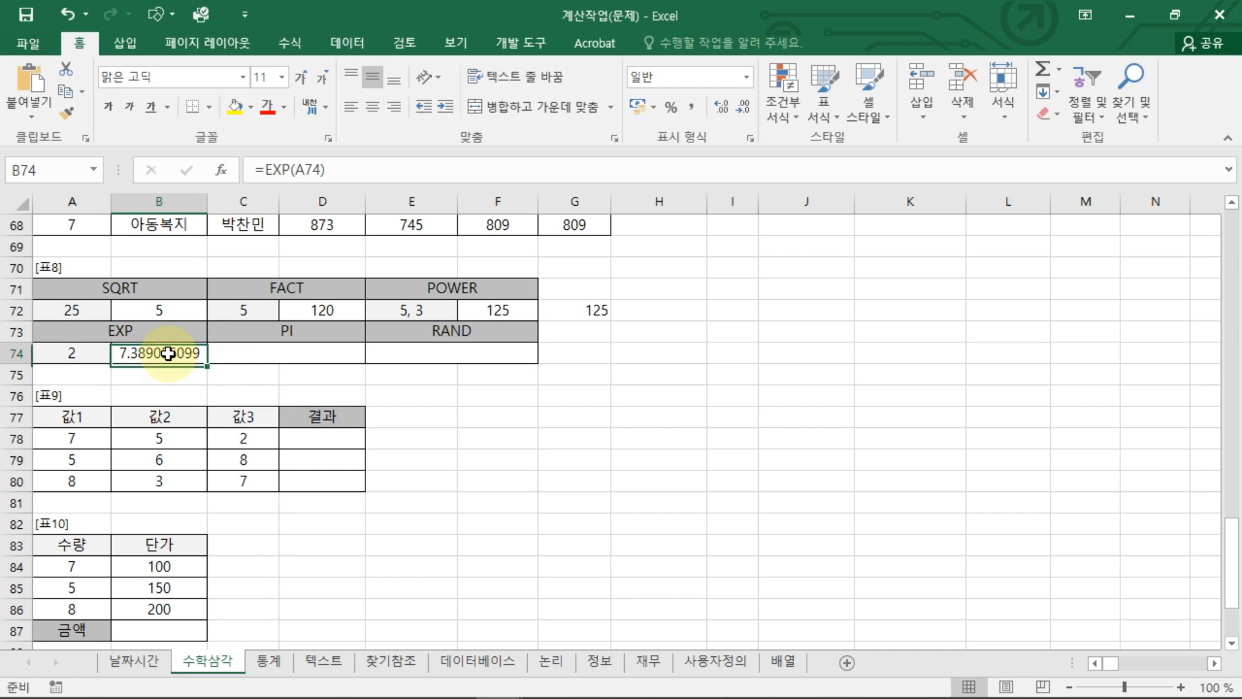
Enter =PI() in the merged cell C74 under the PI heading and review the formula
click(272, 352)
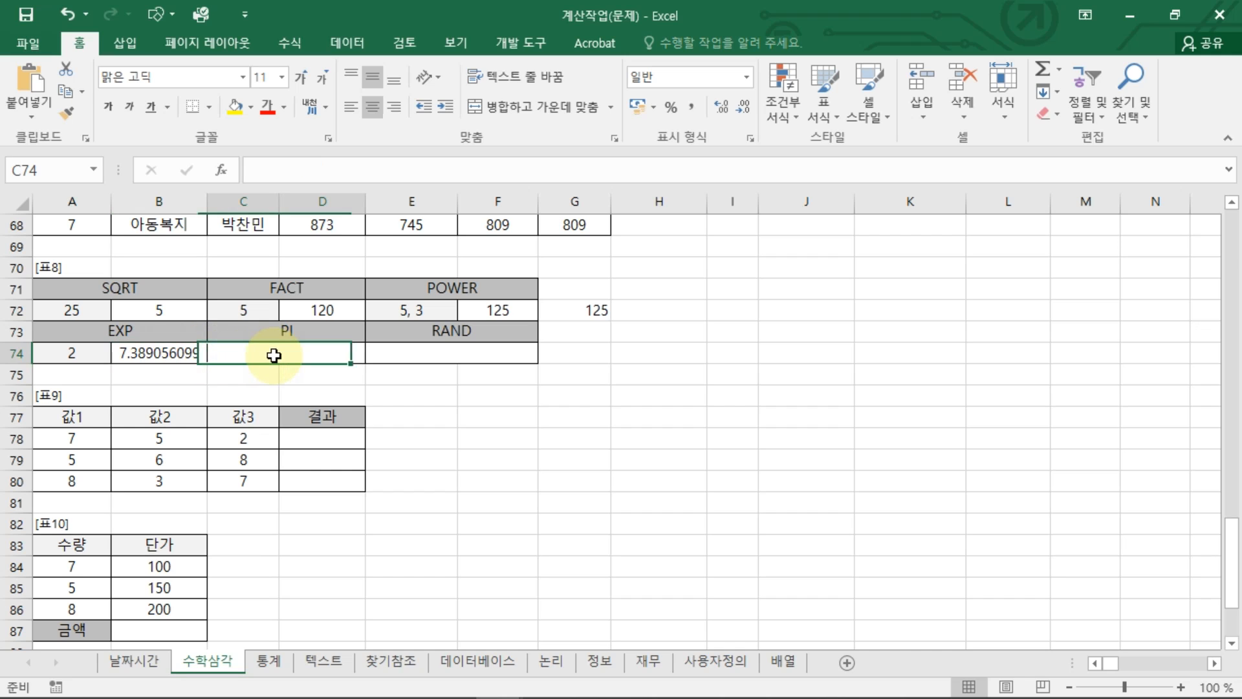
text(=T)
key(BackSpace)
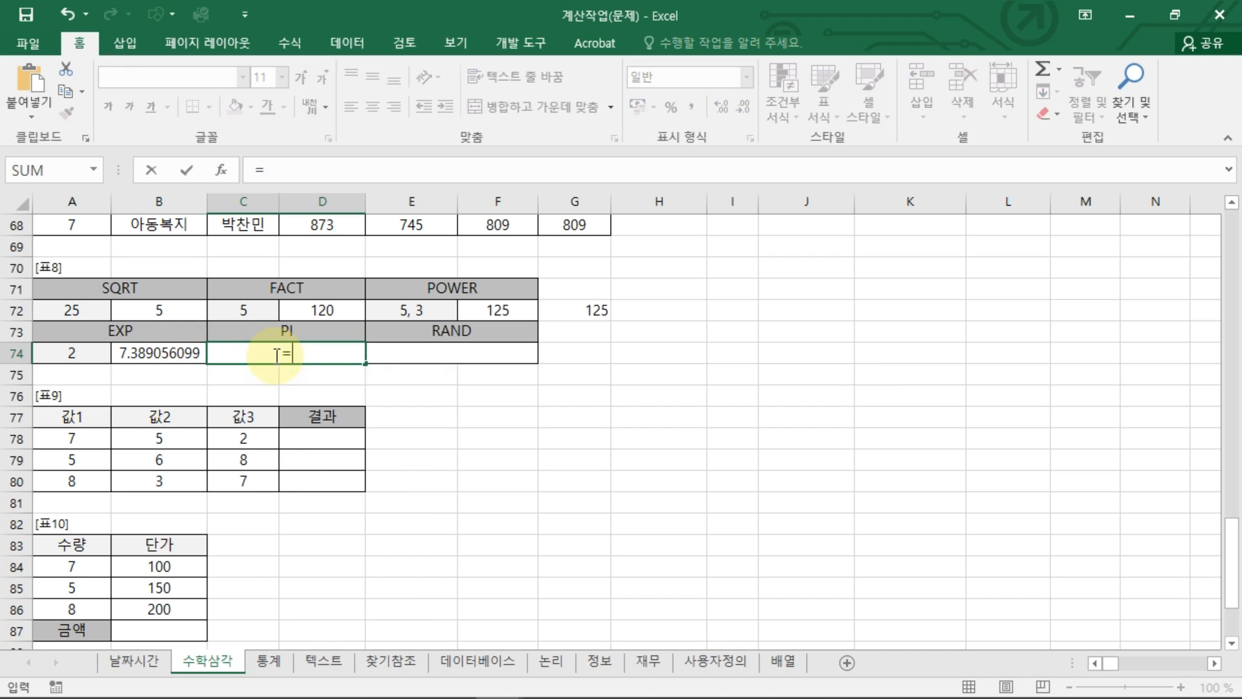
text(PI())
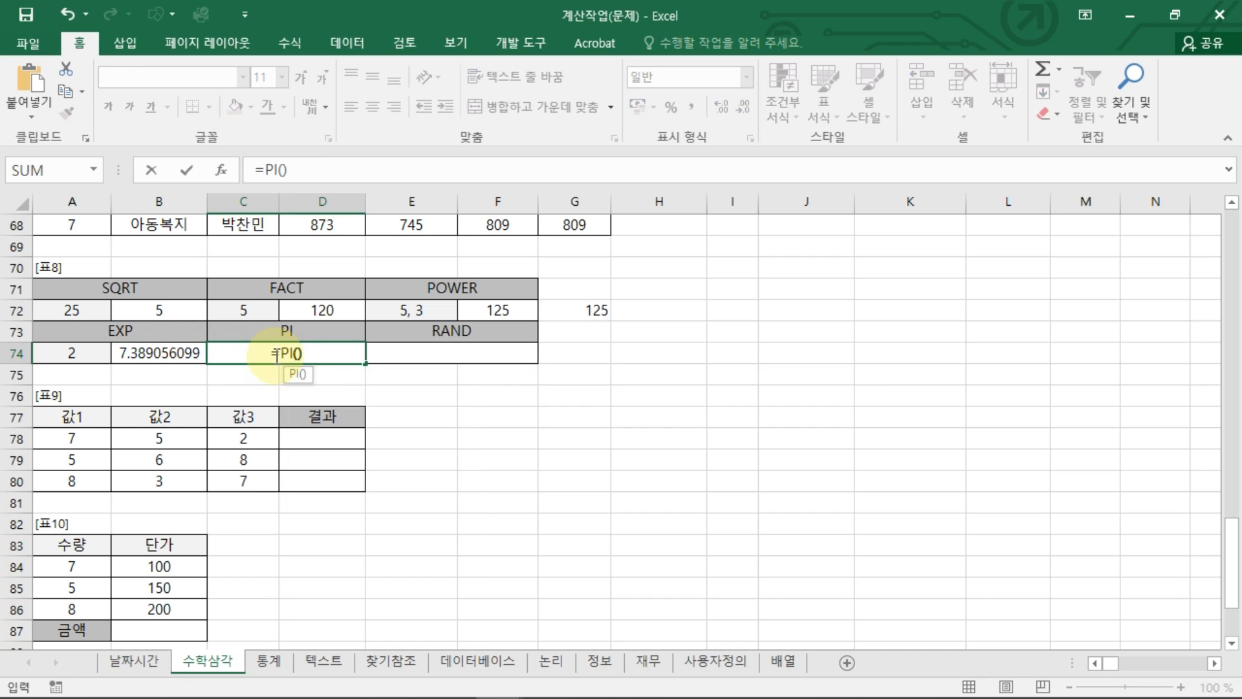
key(Return)
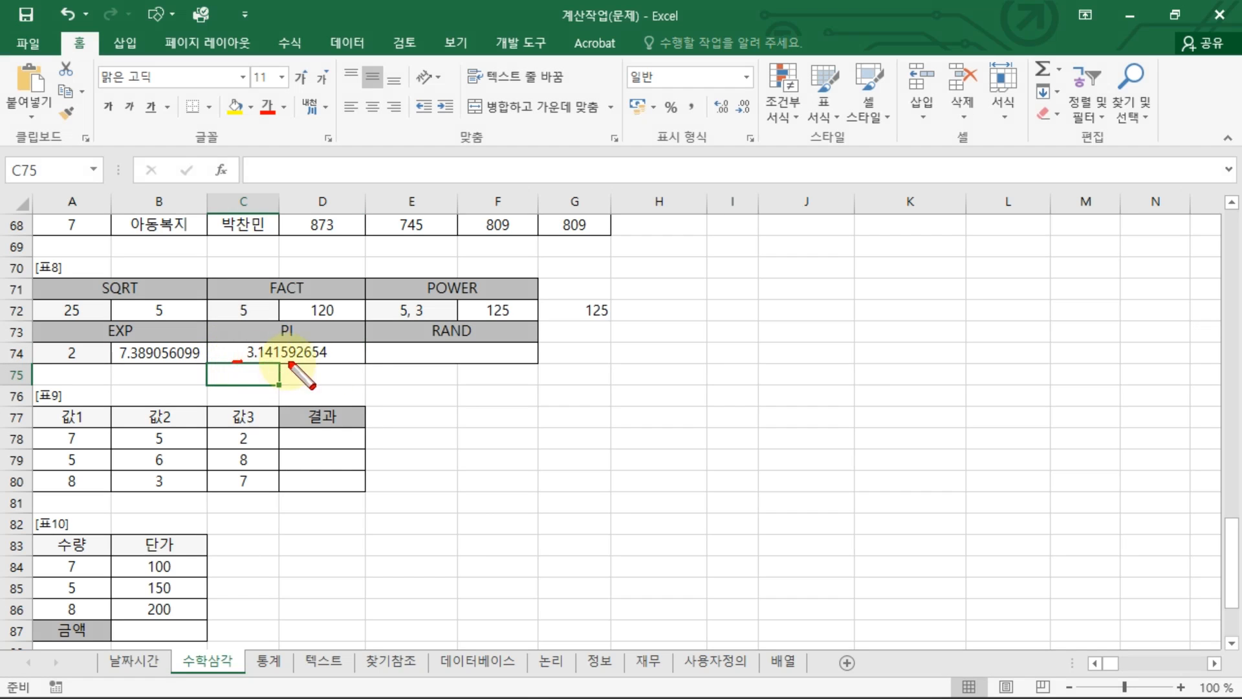
double_click(332, 353)
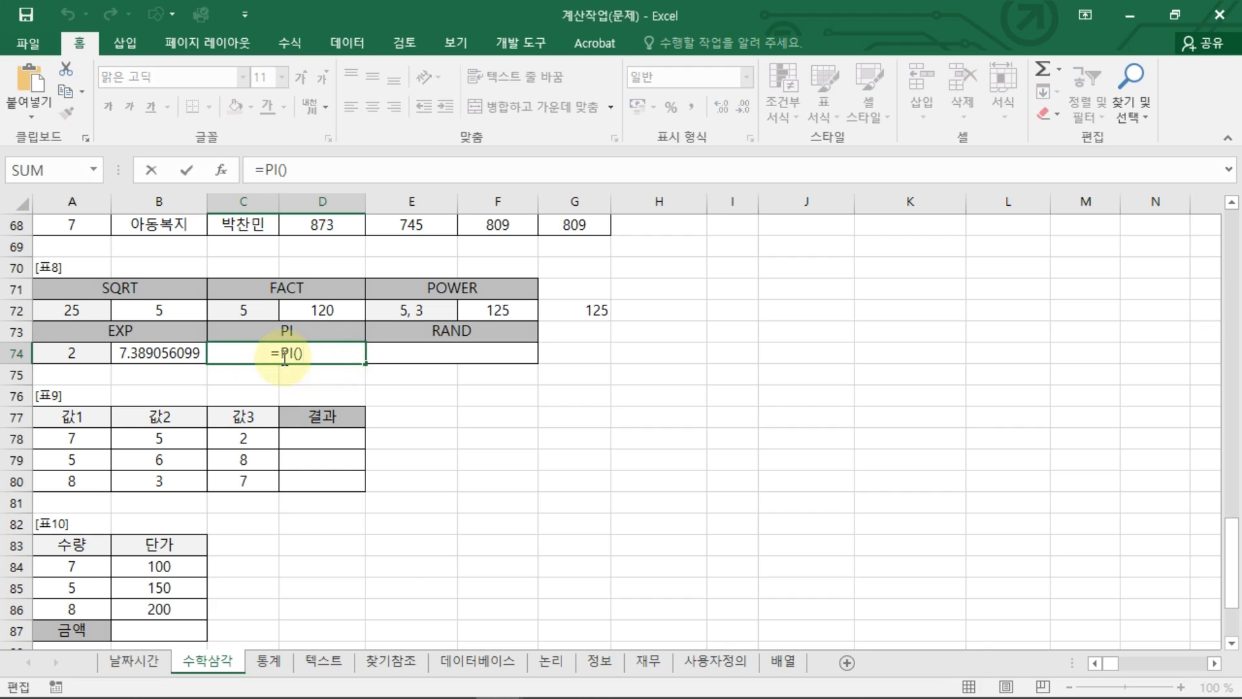
key(Escape)
Enter =RAND() in the merged cell E74 to generate a random number between 0 and 1
click(496, 353)
text(=RAND()
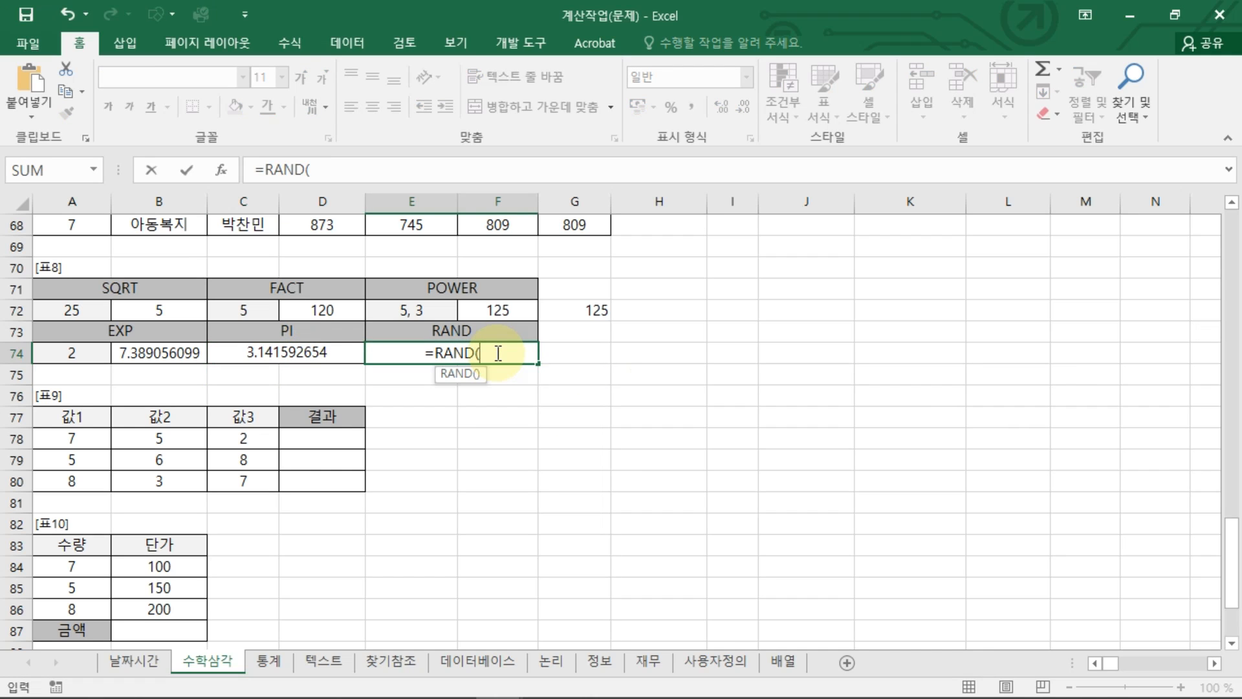
key(BackSpace)
mouse_move(595, 386)
mouse_down()
mouse_move(712, 391)
mouse_move(725, 354)
mouse_move(595, 382)
mouse_up()
drag(695, 315, 687, 318)
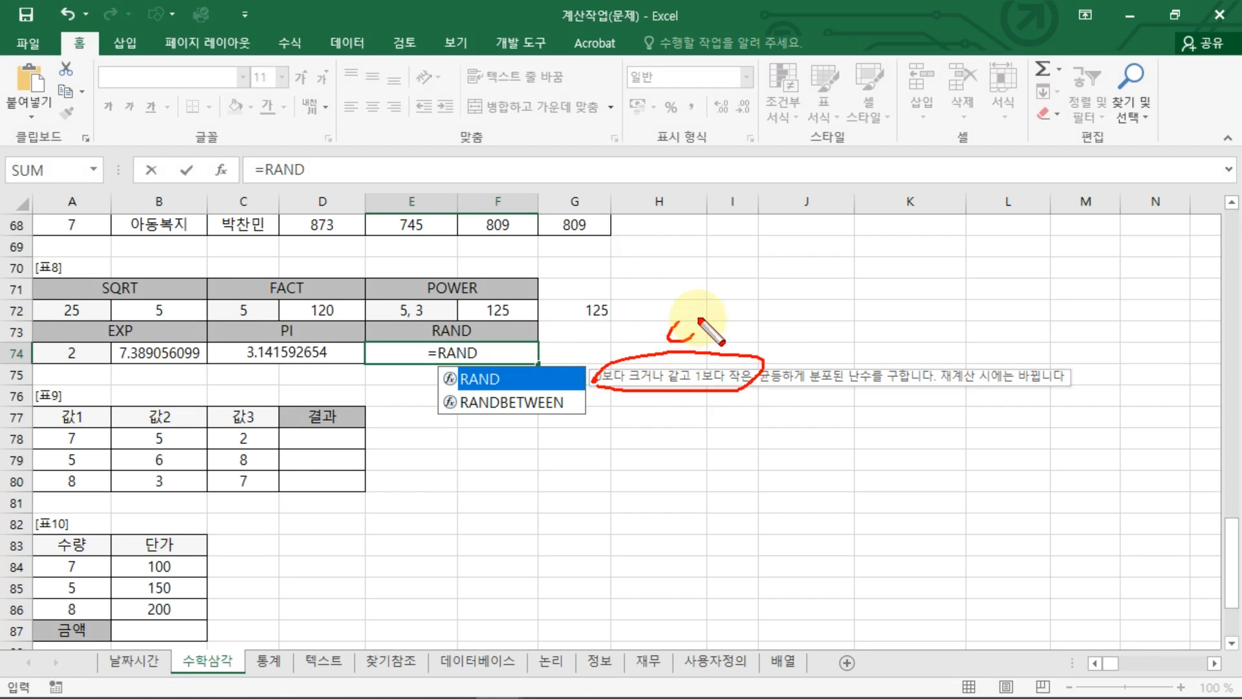
mouse_move(770, 304)
mouse_down()
mouse_move(767, 335)
mouse_move(731, 303)
mouse_up()
click(737, 313)
key(Escape)
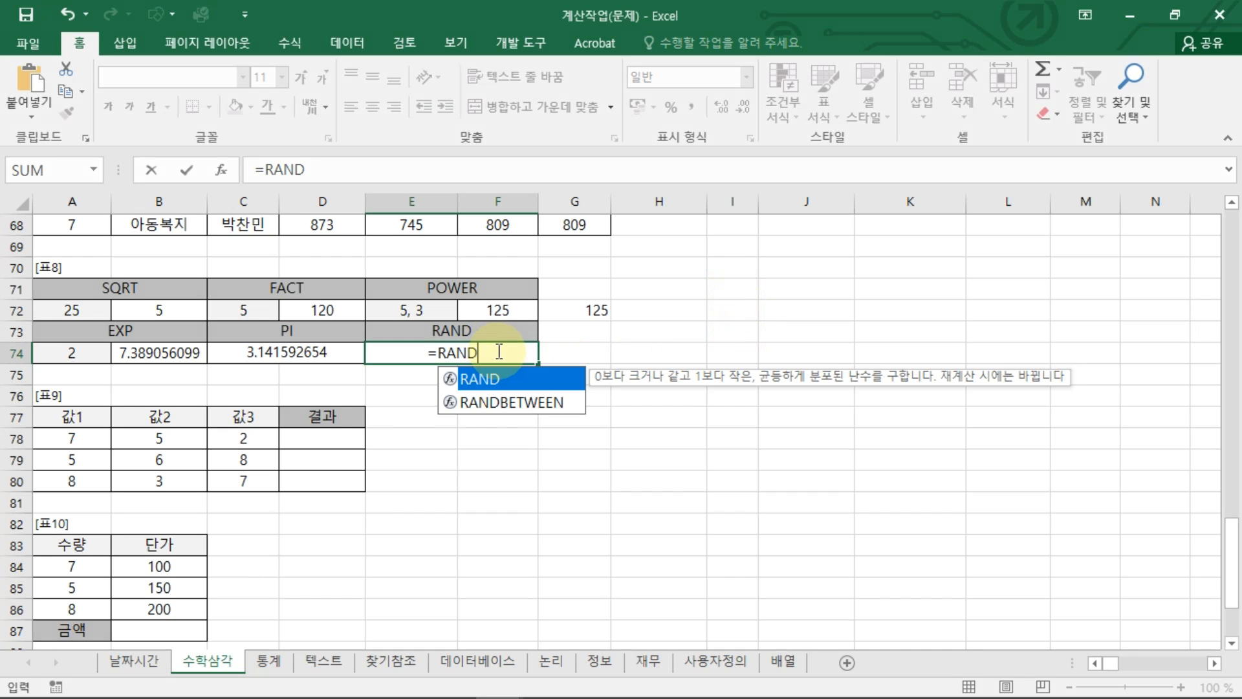
text(())
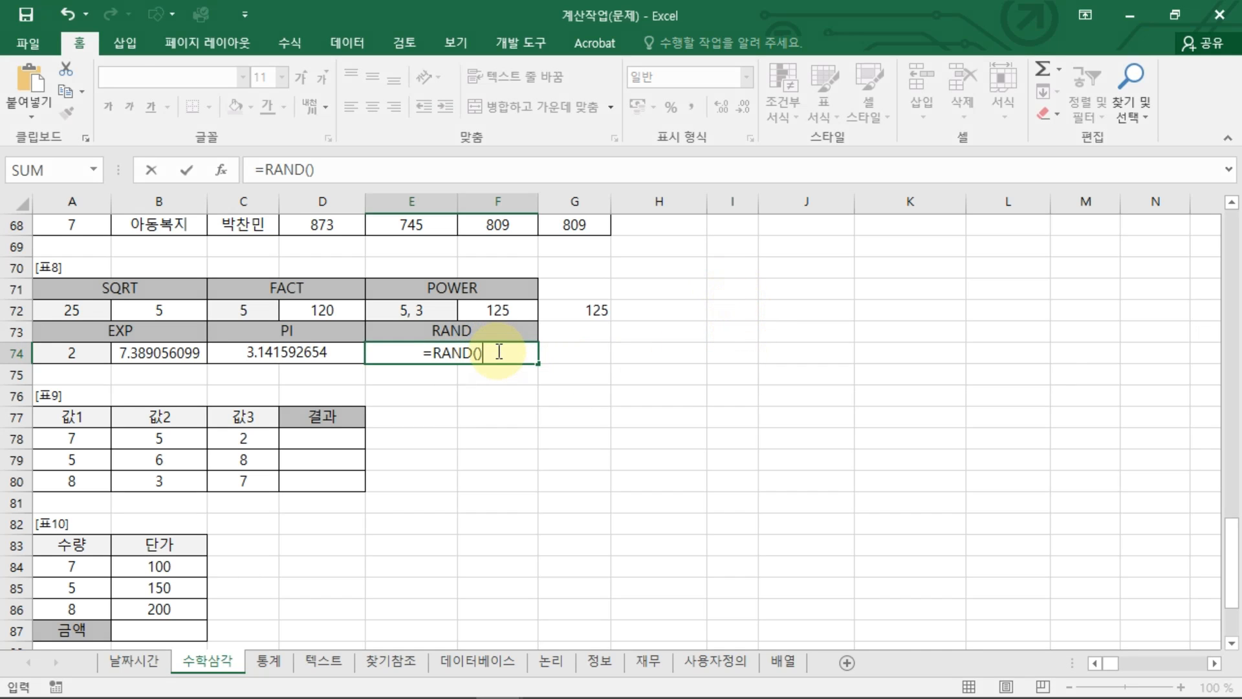
key(Return)
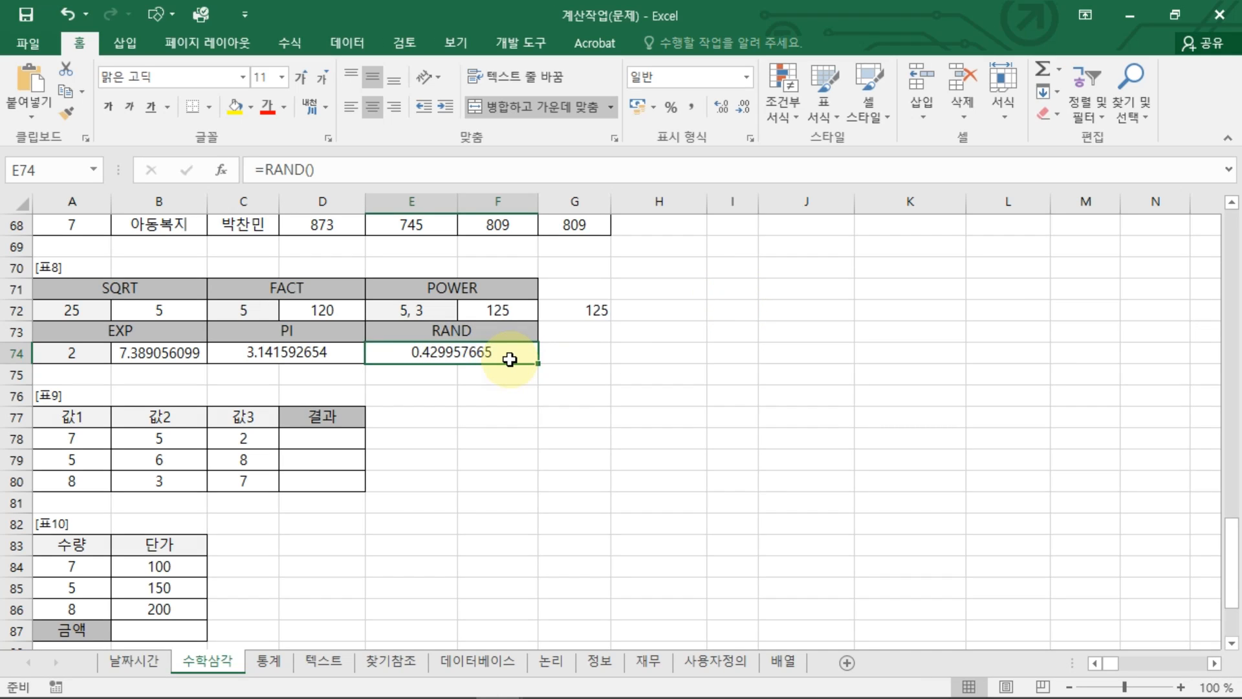
Recalculate the sheet several times to generate new random numbers in E74
key(F9)
key(F9)
key(F9)
key(F9)
key(F9)
key(F9)
key(F9)
key(F9)
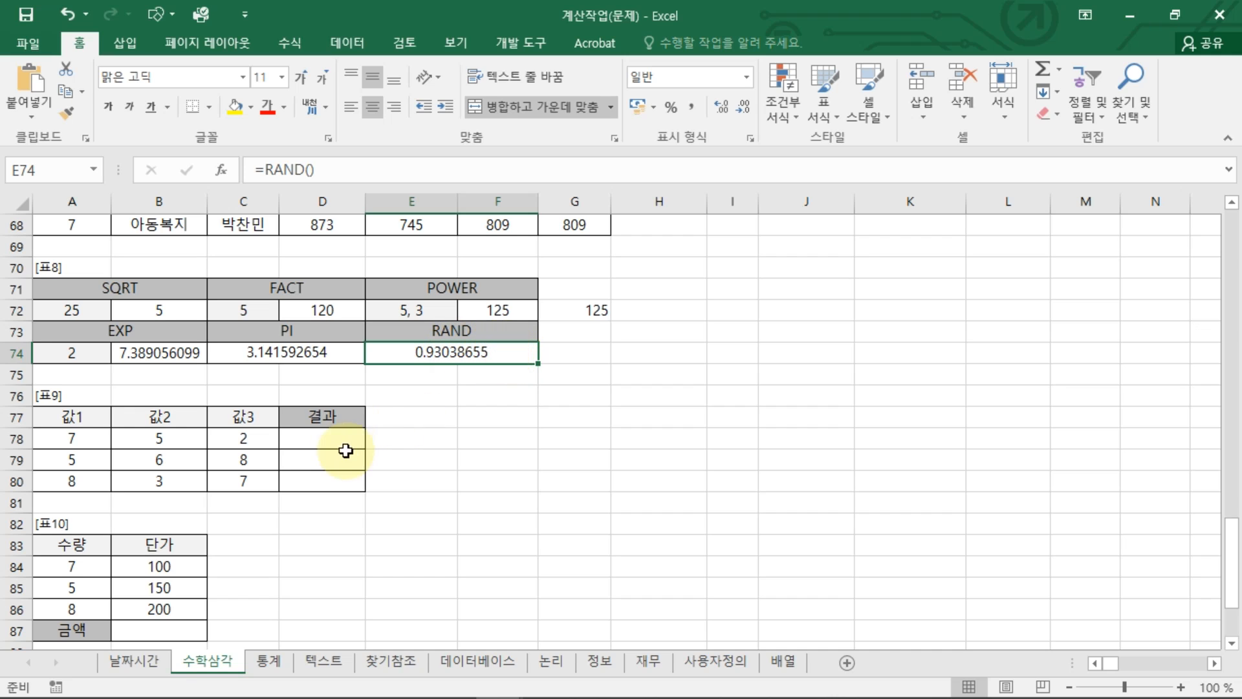
click(352, 438)
click(485, 352)
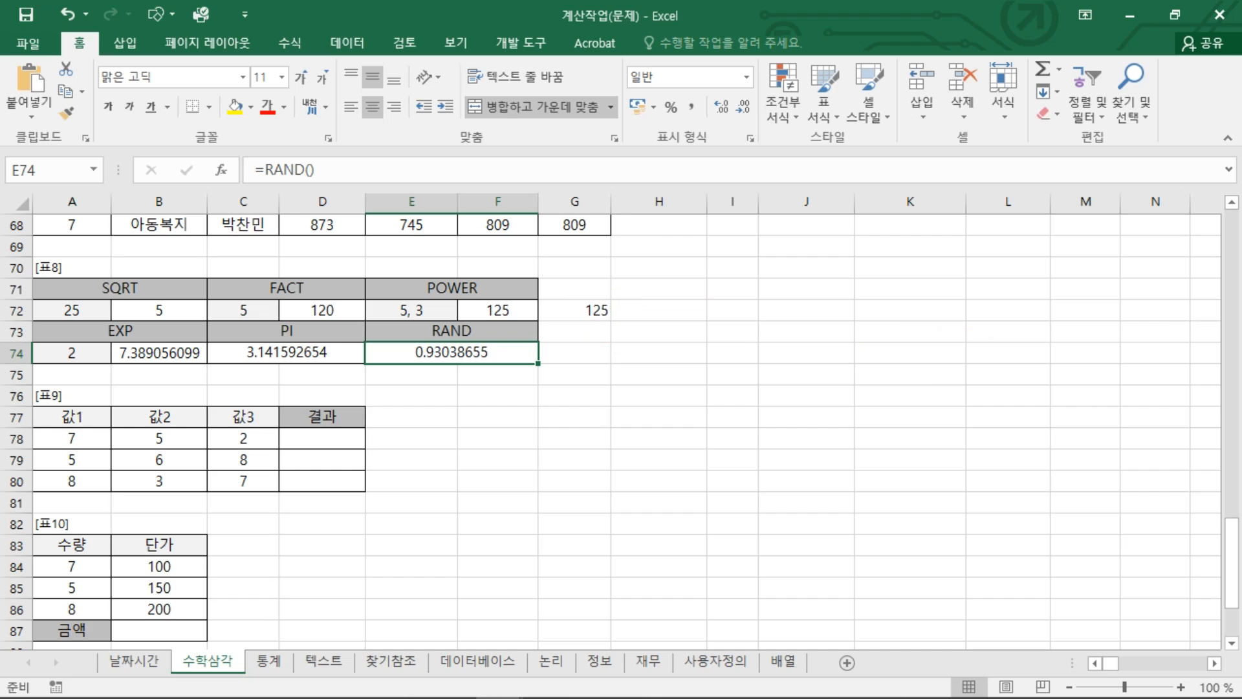
Enter =PRODUCT(A78,B78,C78) in D78 of 표9 and fill the formula down to D80
scroll(342, 311, down, 2)
click(342, 312)
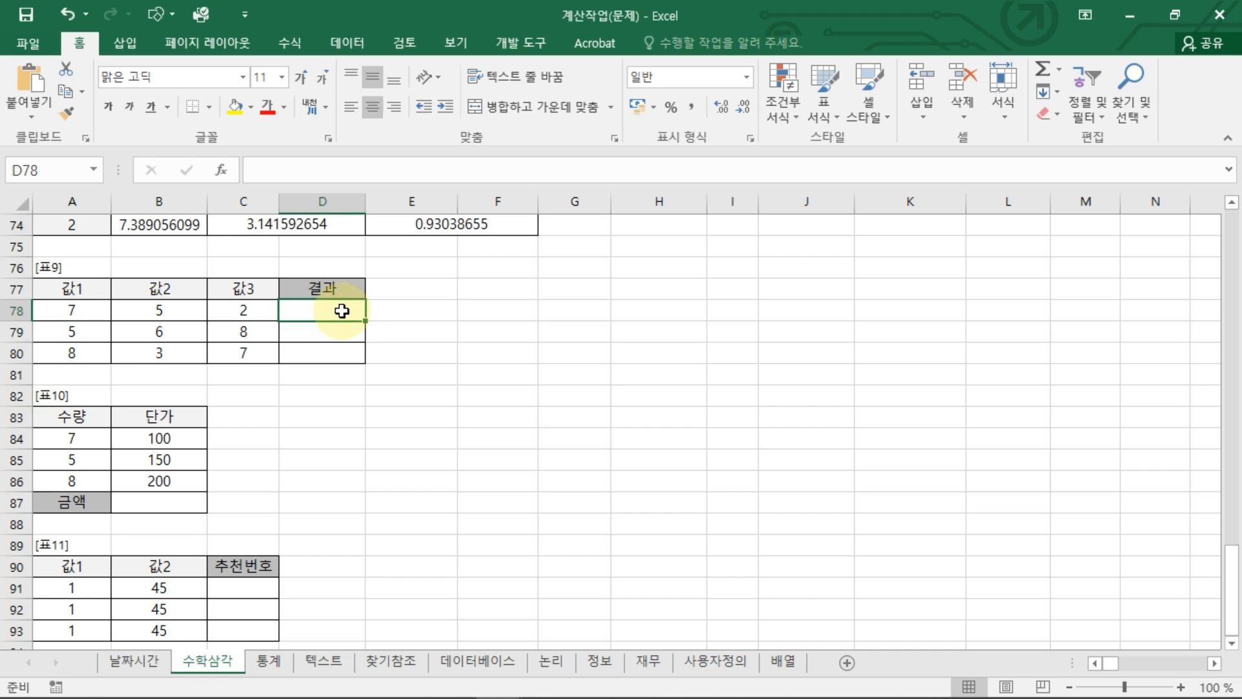
text(=T)
key(BackSpace)
text(P)
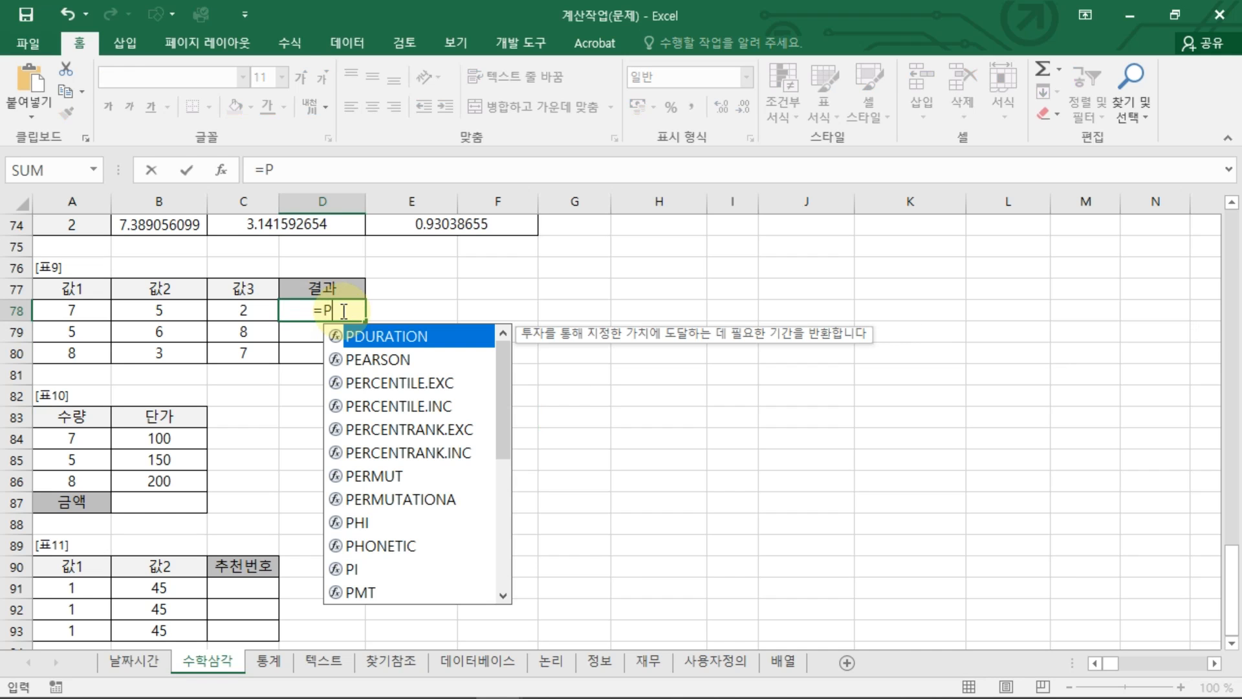
text(RO)
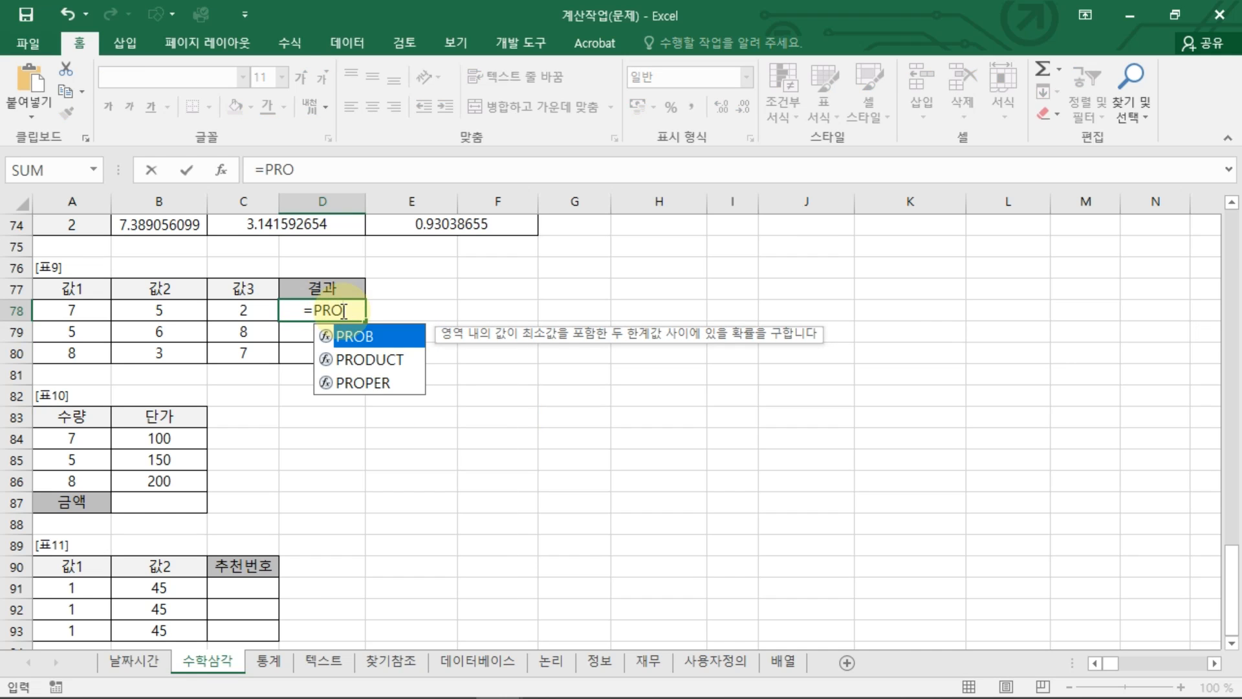
key(Down)
key(Tab)
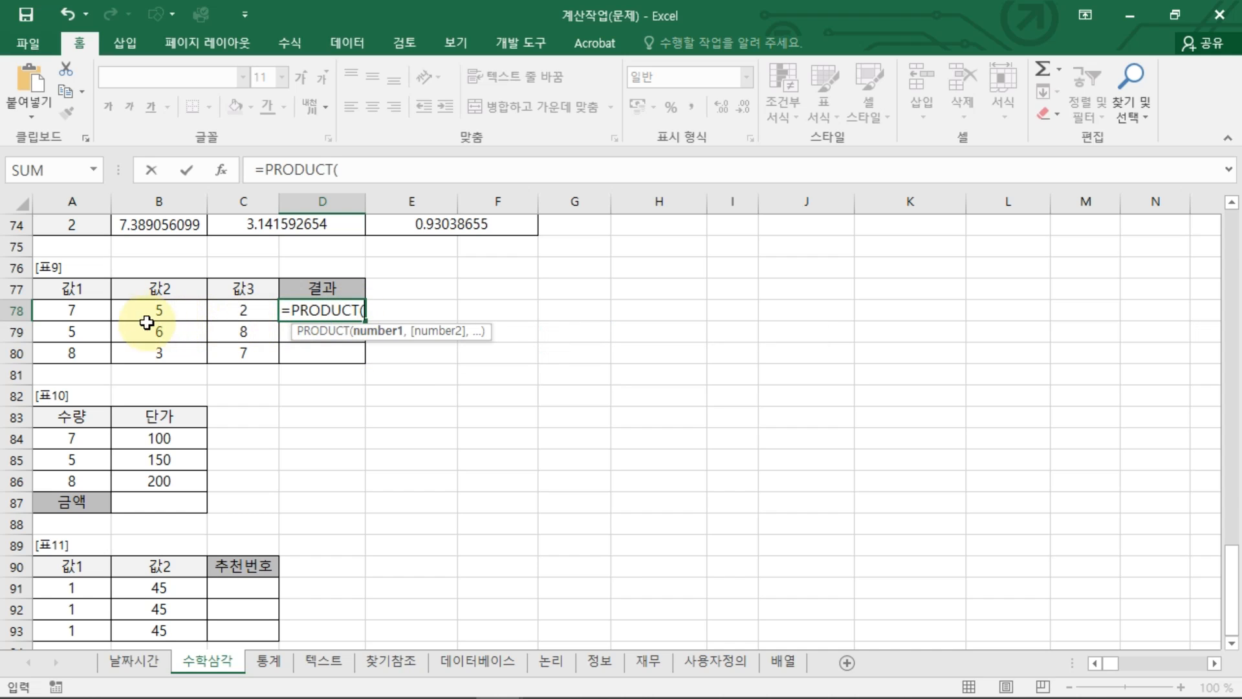
click(94, 311)
text(,)
click(172, 315)
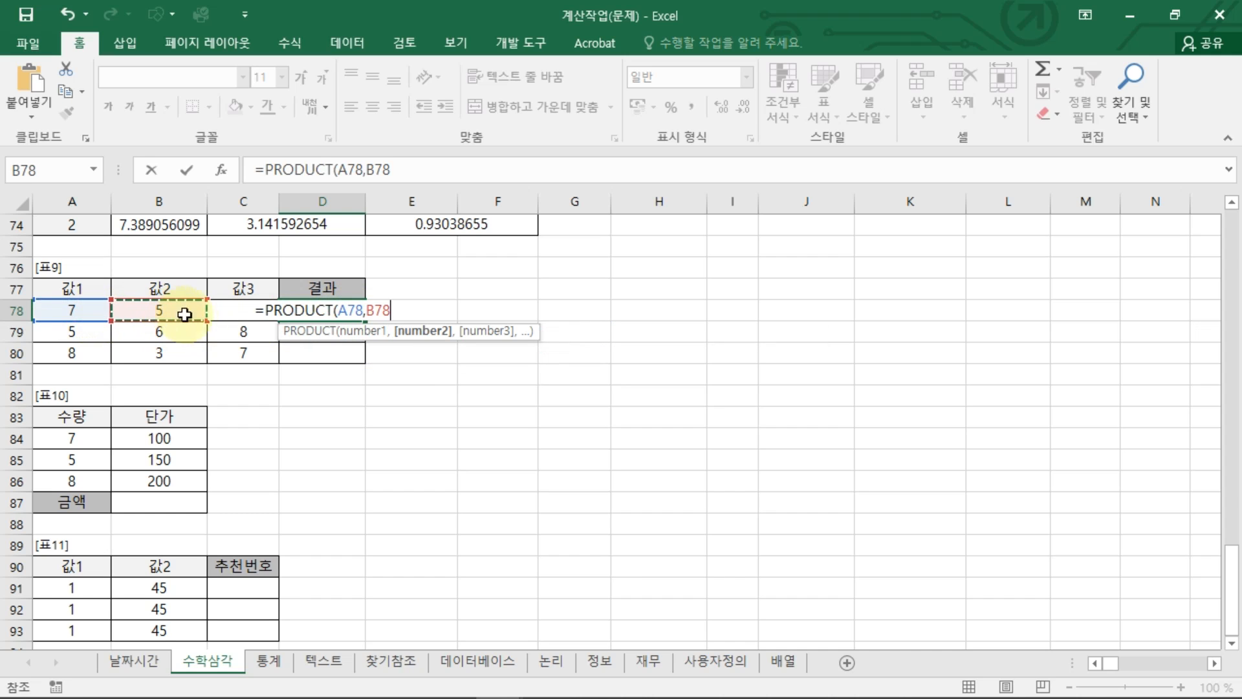
text(,)
click(236, 292)
key(Down)
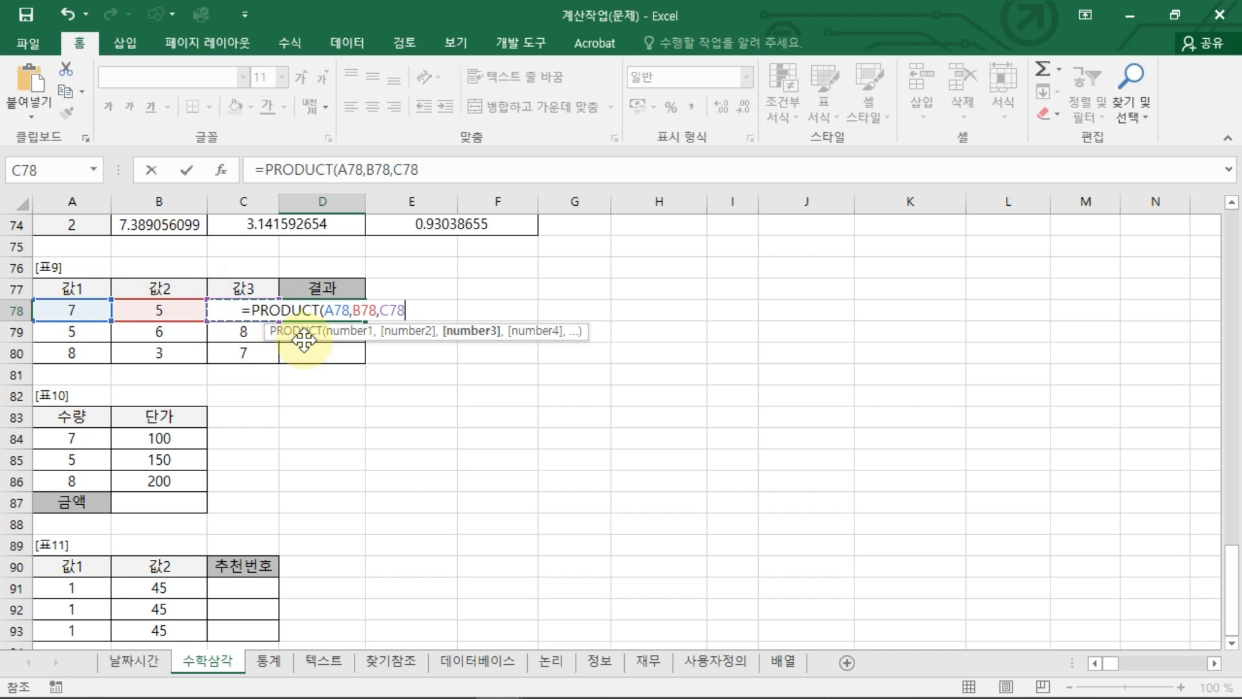
key(Return)
click(322, 310)
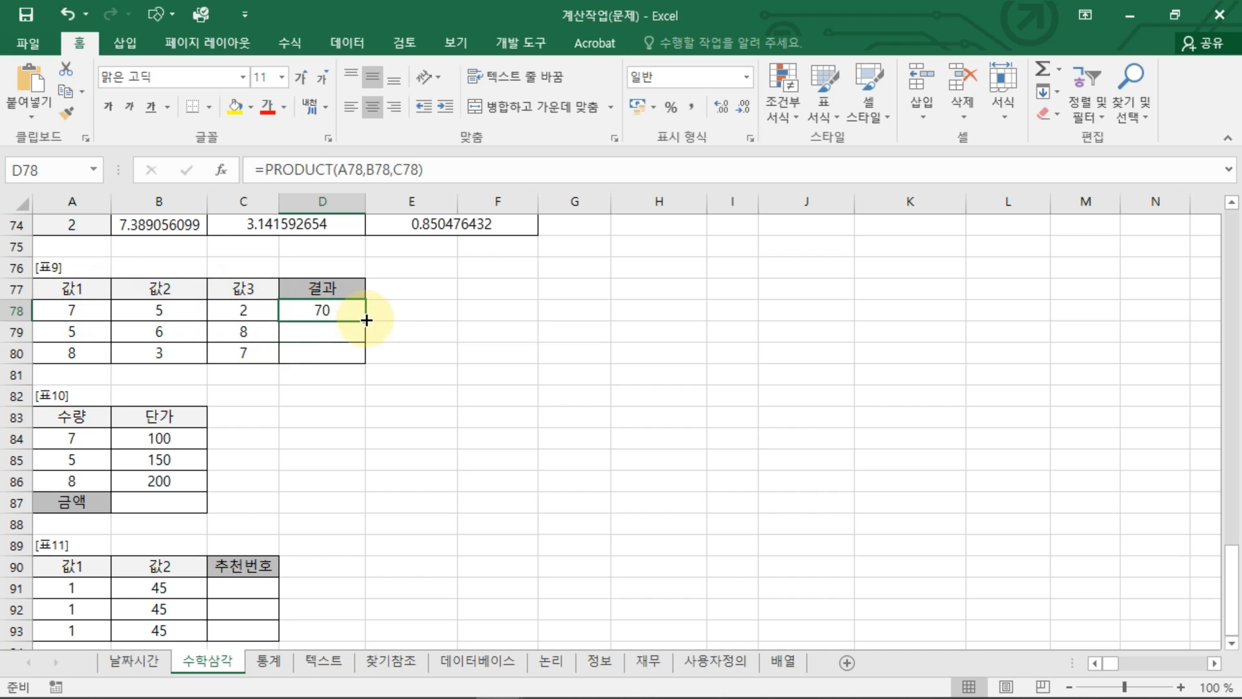
drag(364, 320, 362, 355)
Check the PRODUCT results in D78 and D79 against the three values in each of their rows
click(75, 310)
click(159, 310)
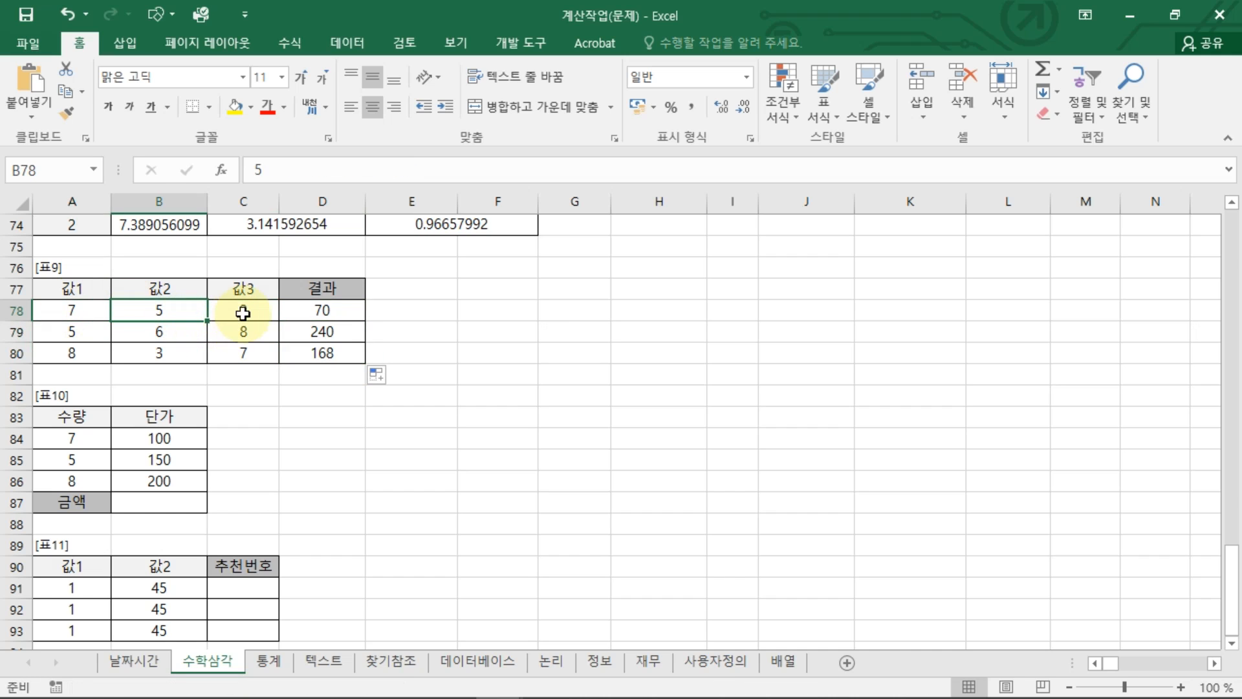
click(243, 310)
click(343, 313)
click(97, 331)
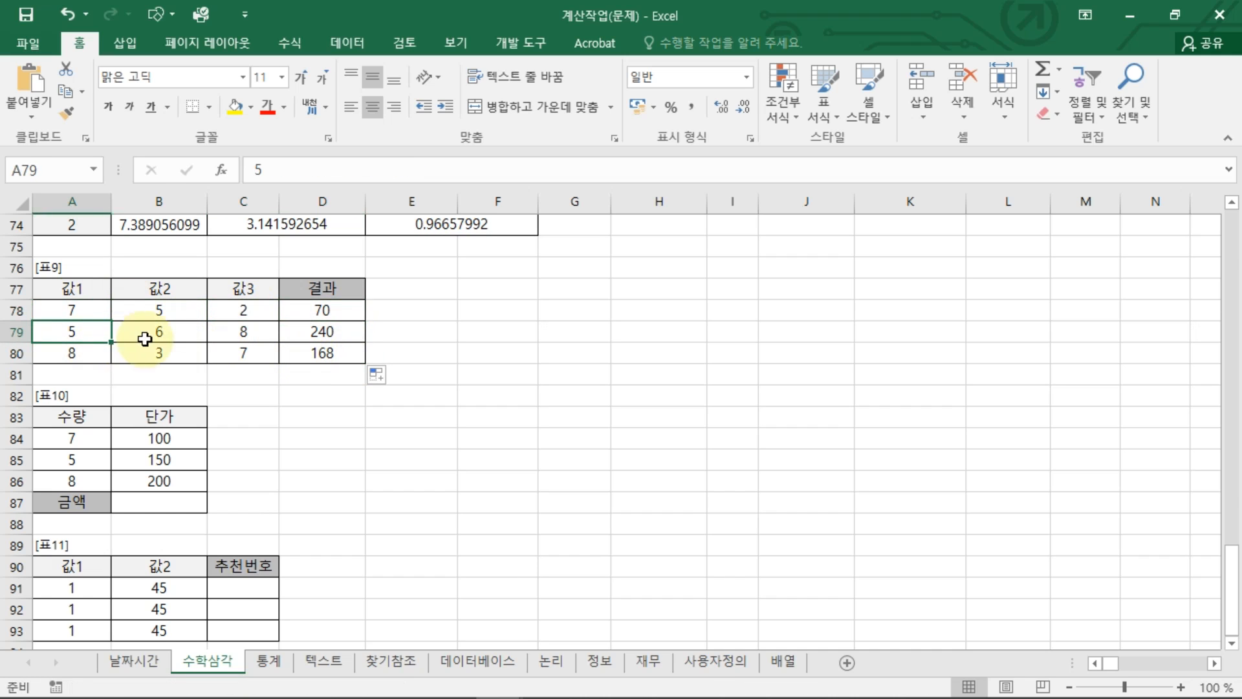
click(159, 331)
click(243, 332)
click(323, 333)
click(330, 310)
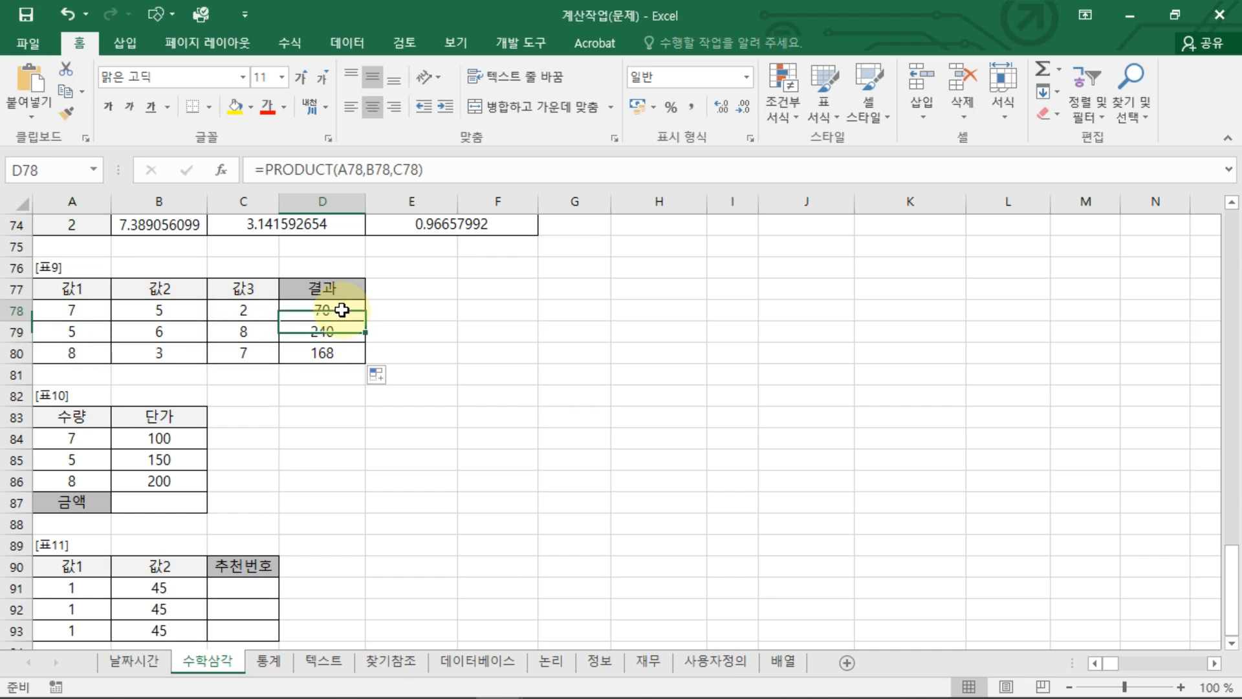
Replace the separate arguments of the PRODUCT formula in D78 with the range A78:C78
double_click(335, 310)
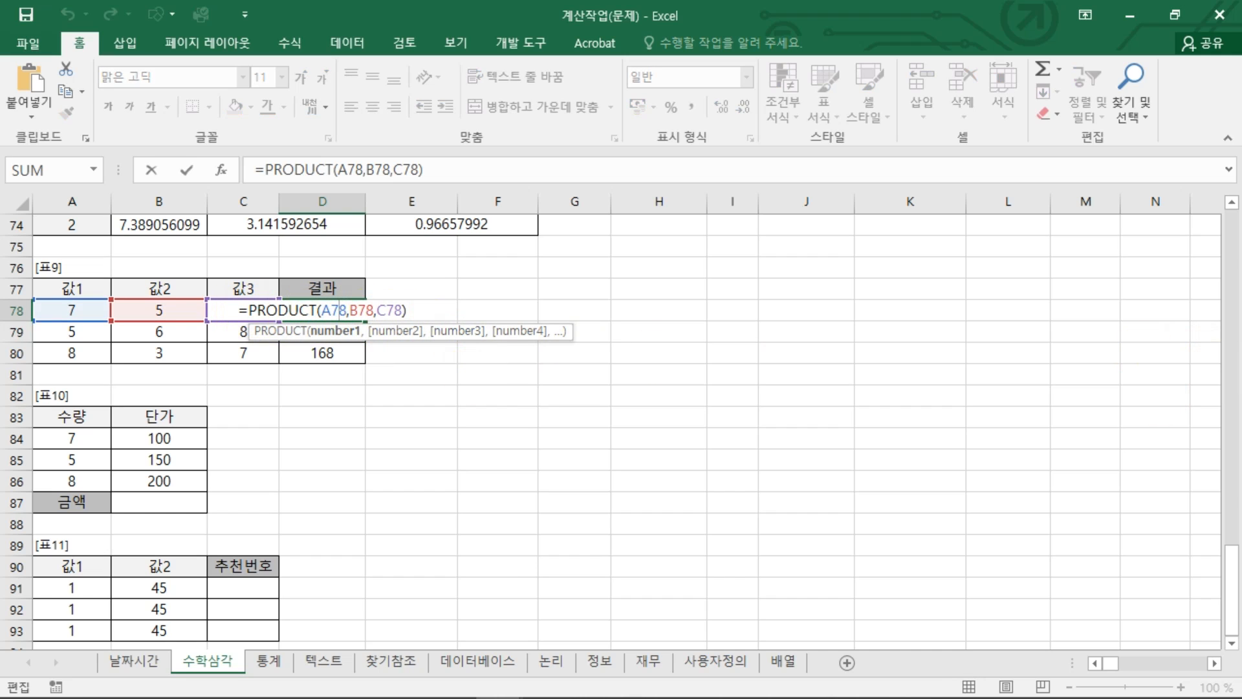
key(Return)
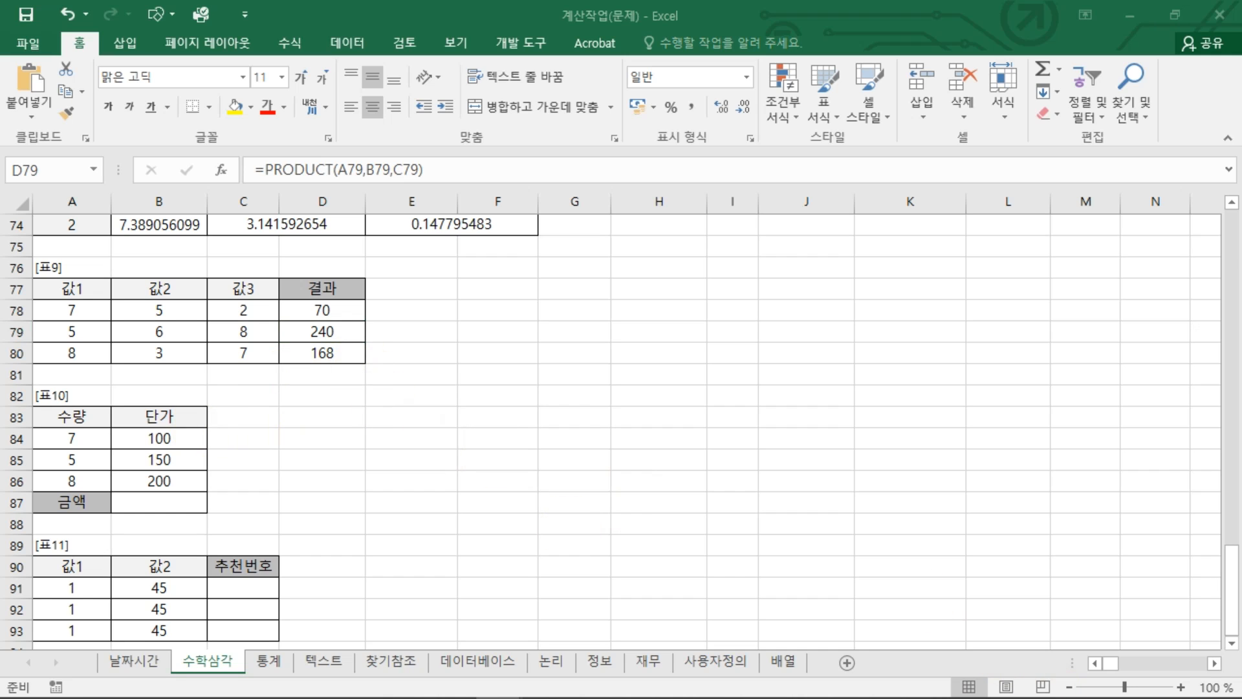
click(329, 310)
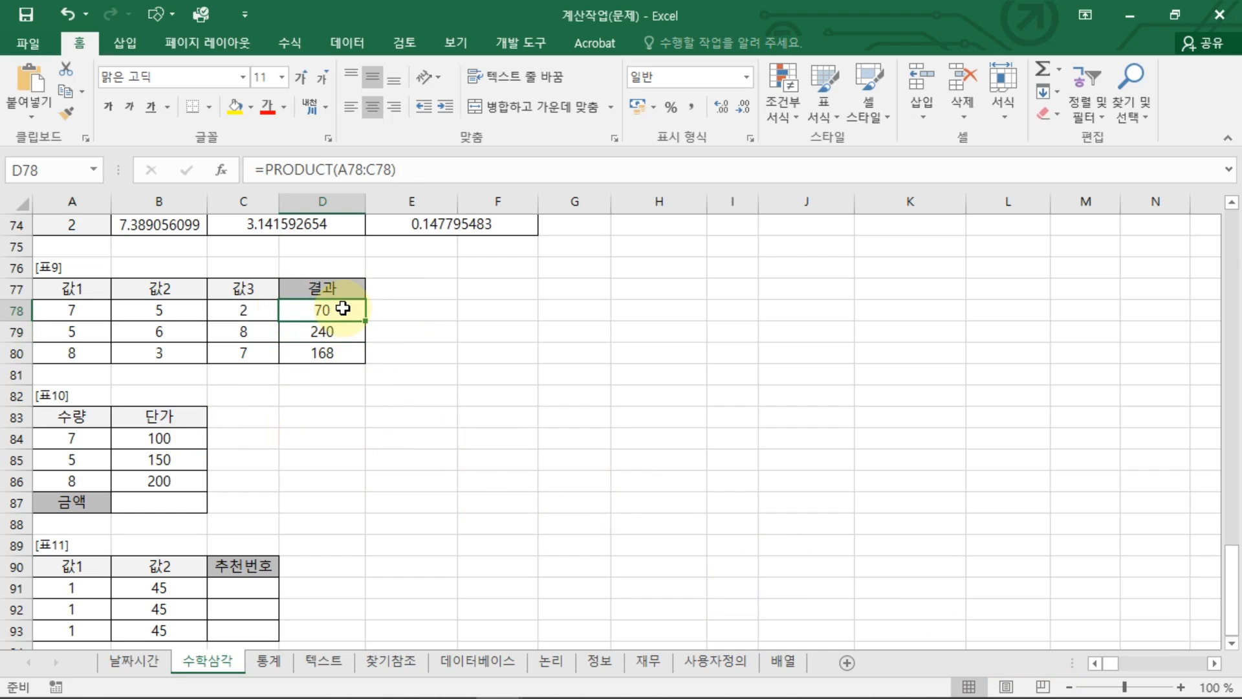
double_click(343, 309)
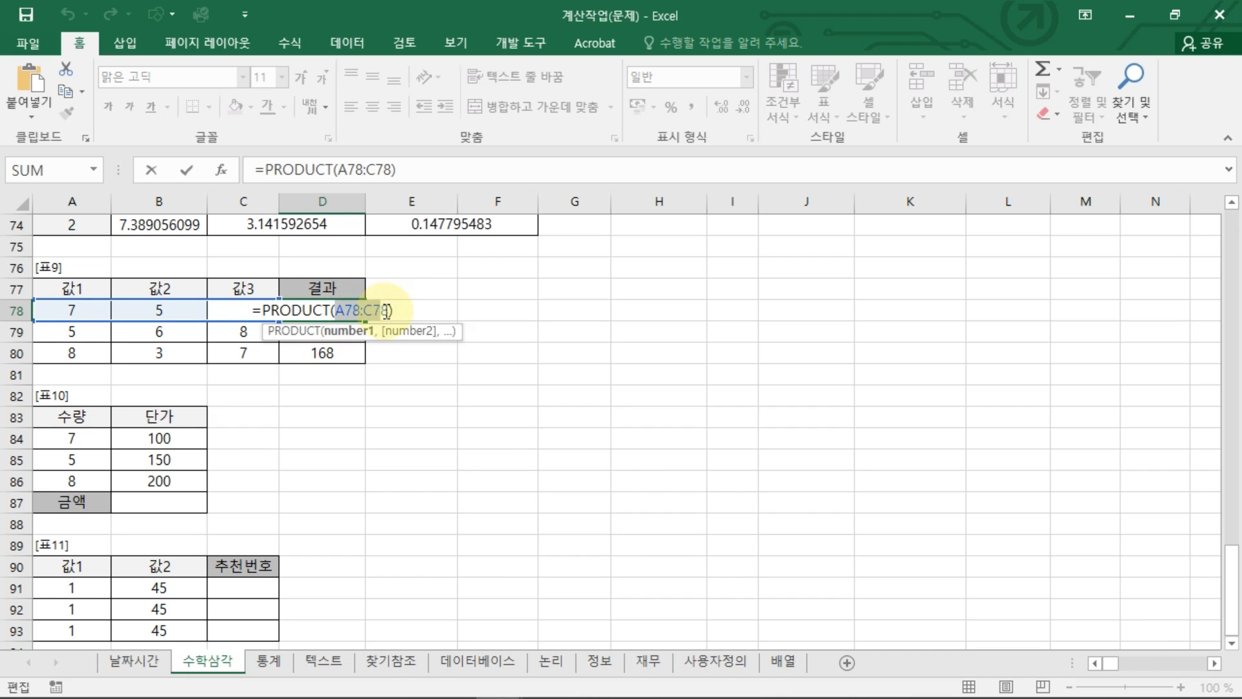
click(249, 309)
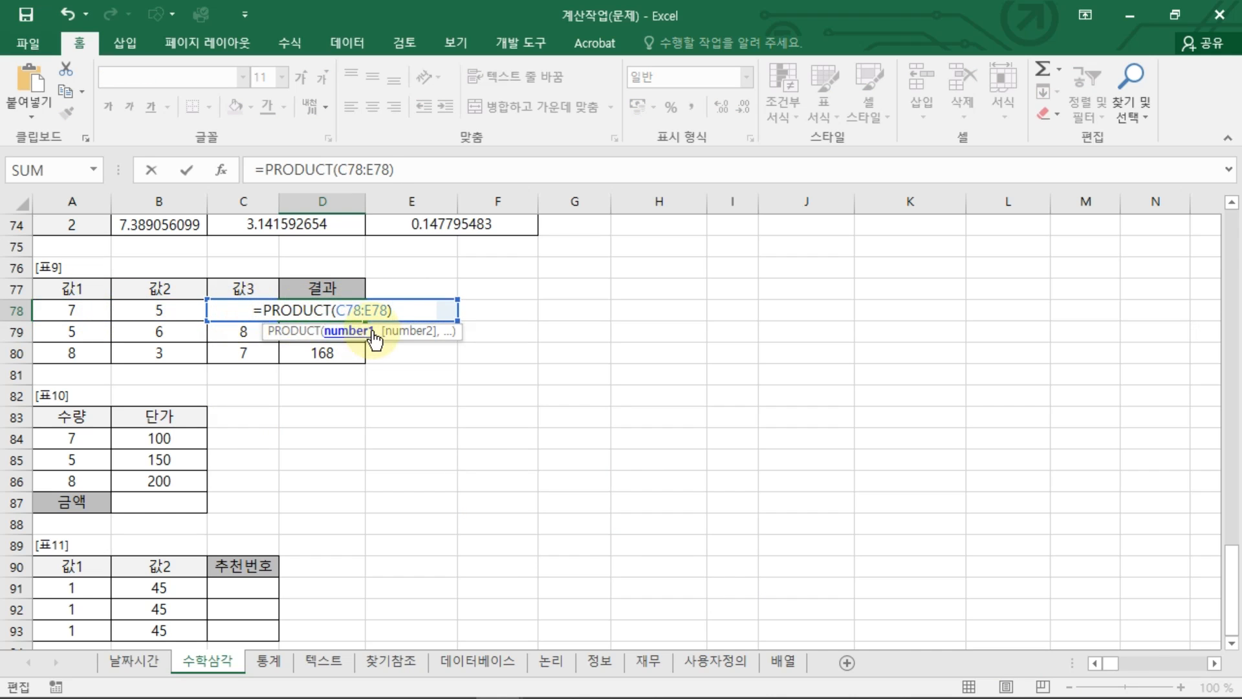
key(Escape)
Re-enter =PRODUCT(A78:C78) in D78, fill it down to D80, and check the range argument in D78
text(=T)
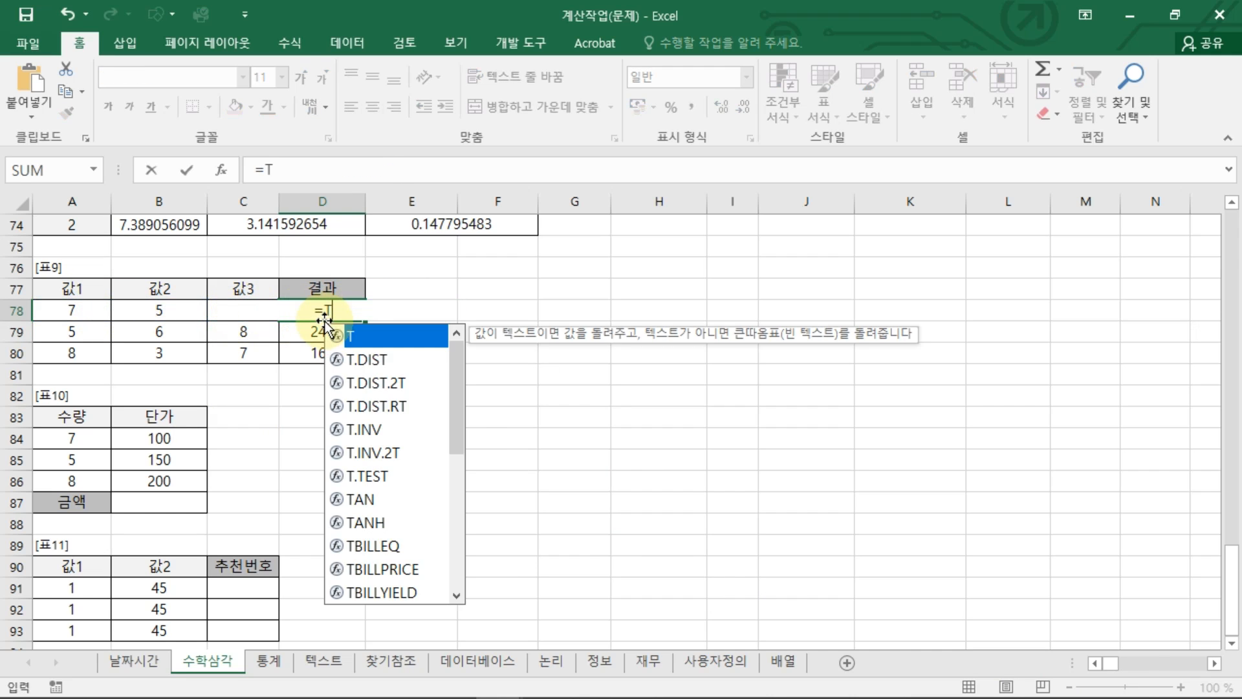
key(BackSpace)
text(PRO)
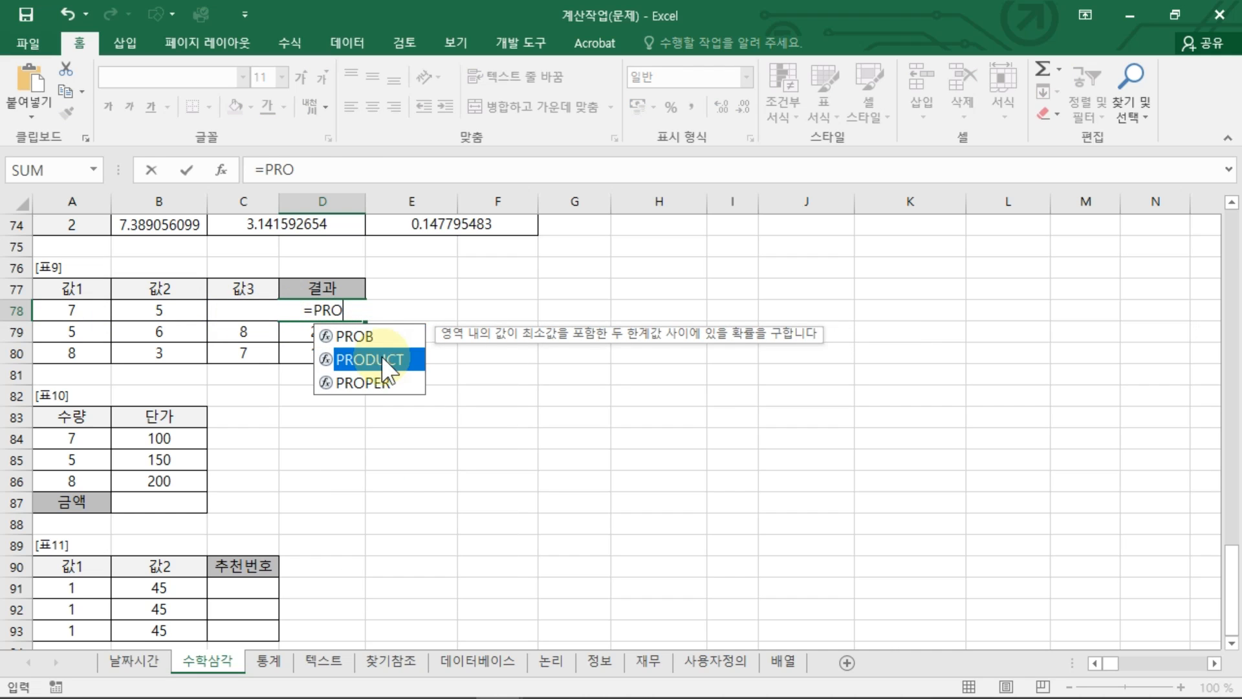
double_click(383, 359)
drag(97, 309, 224, 309)
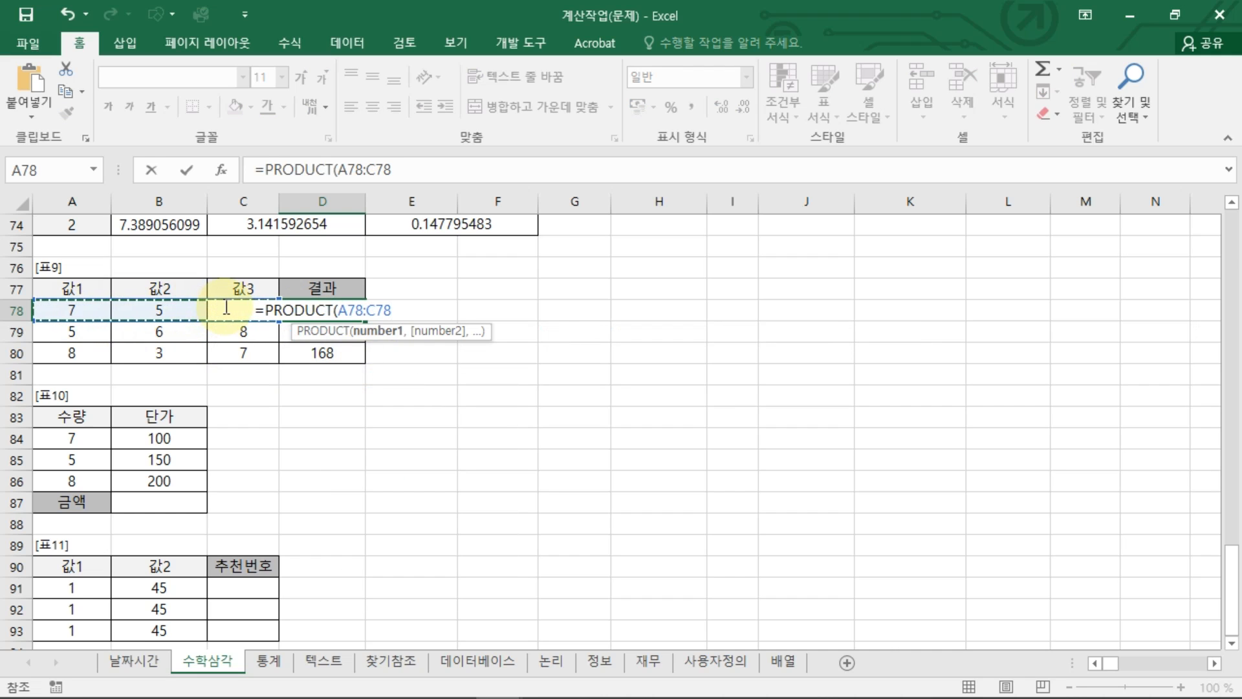
key(Return)
click(357, 312)
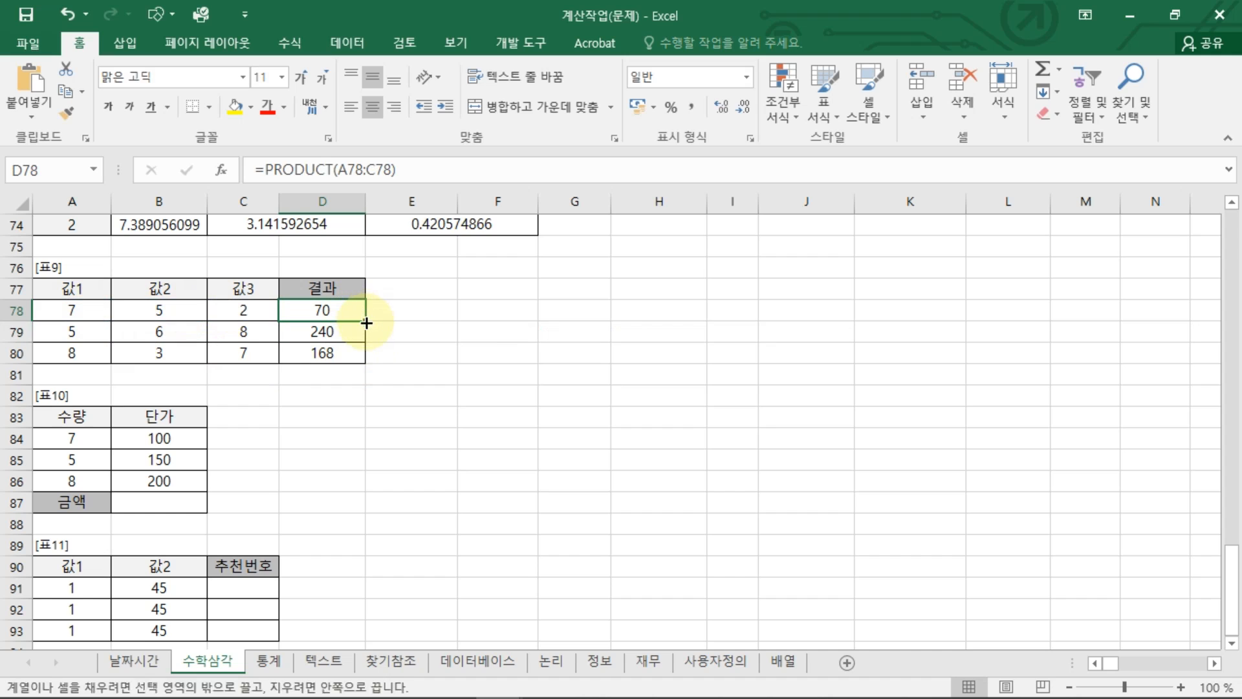
double_click(366, 322)
double_click(350, 314)
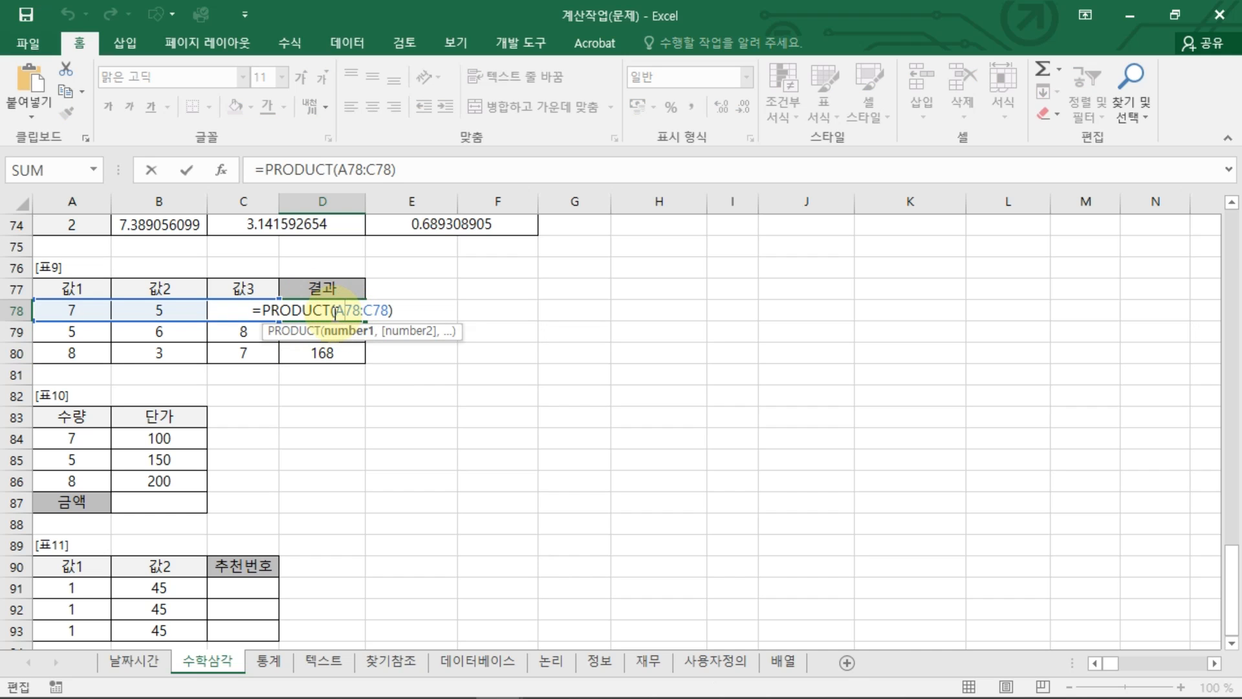
key(Escape)
Enter =SUMPRODUCT(A84:A86,B84:B86) in the 금액 cell B87 of 표10
click(188, 501)
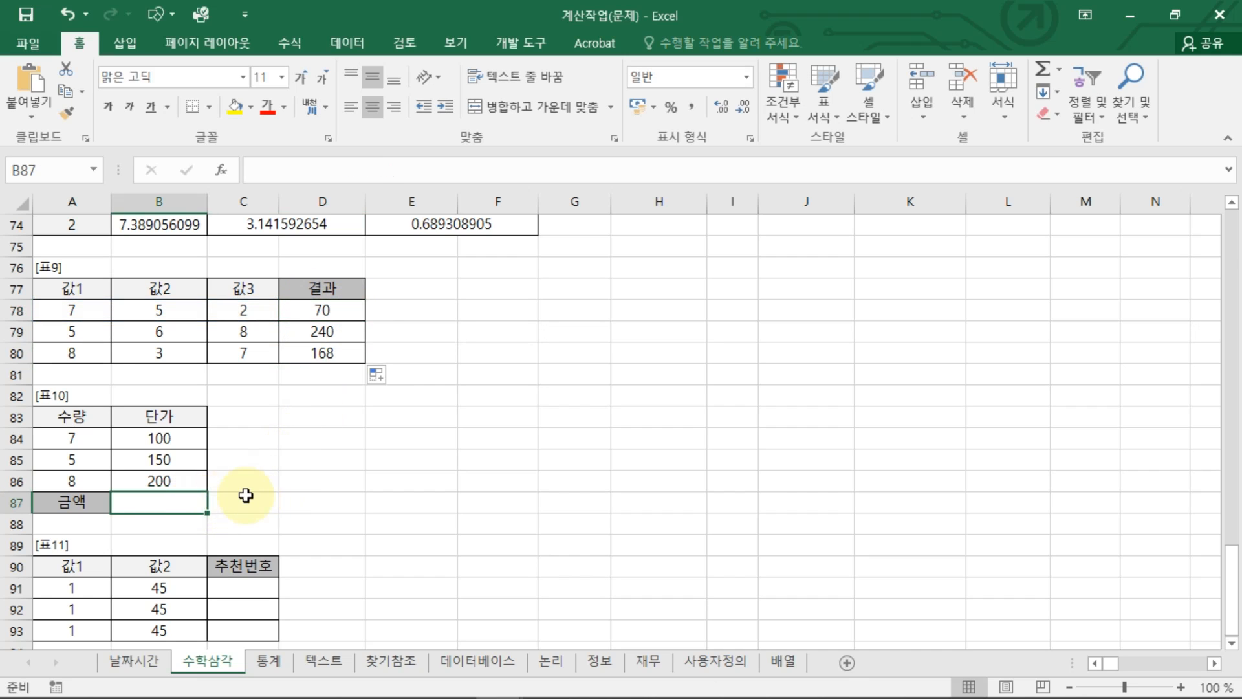
scroll(245, 495, down, 2)
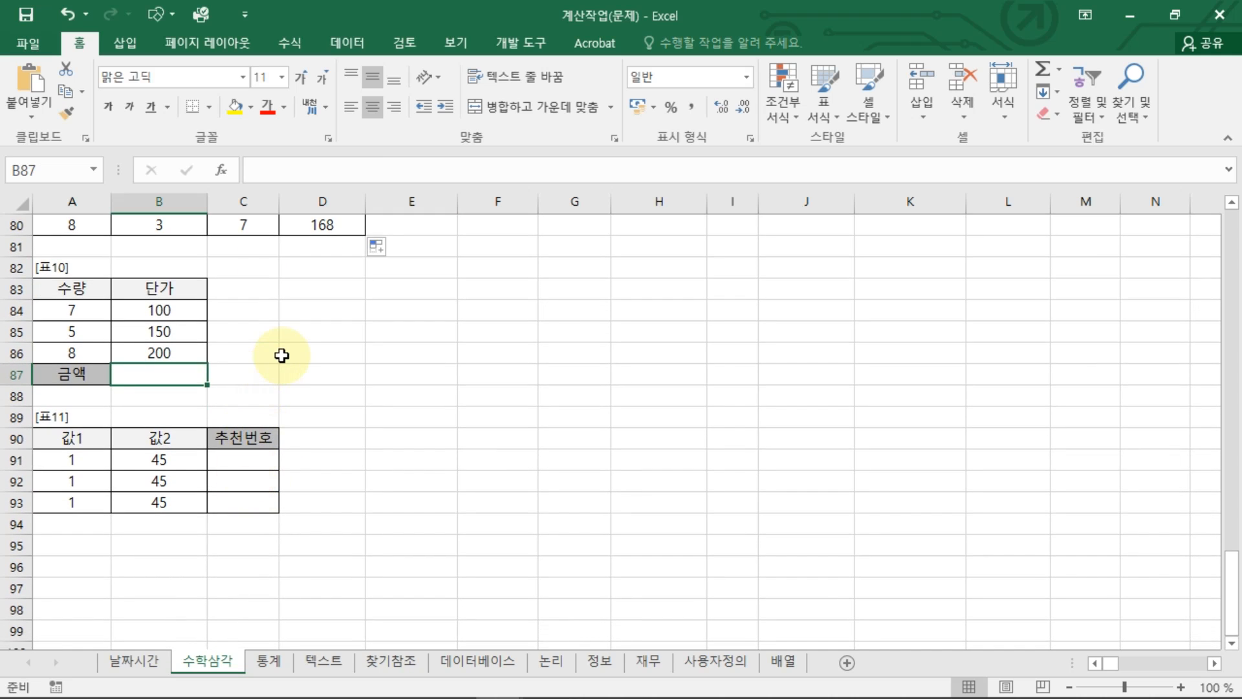
text(=SUM)
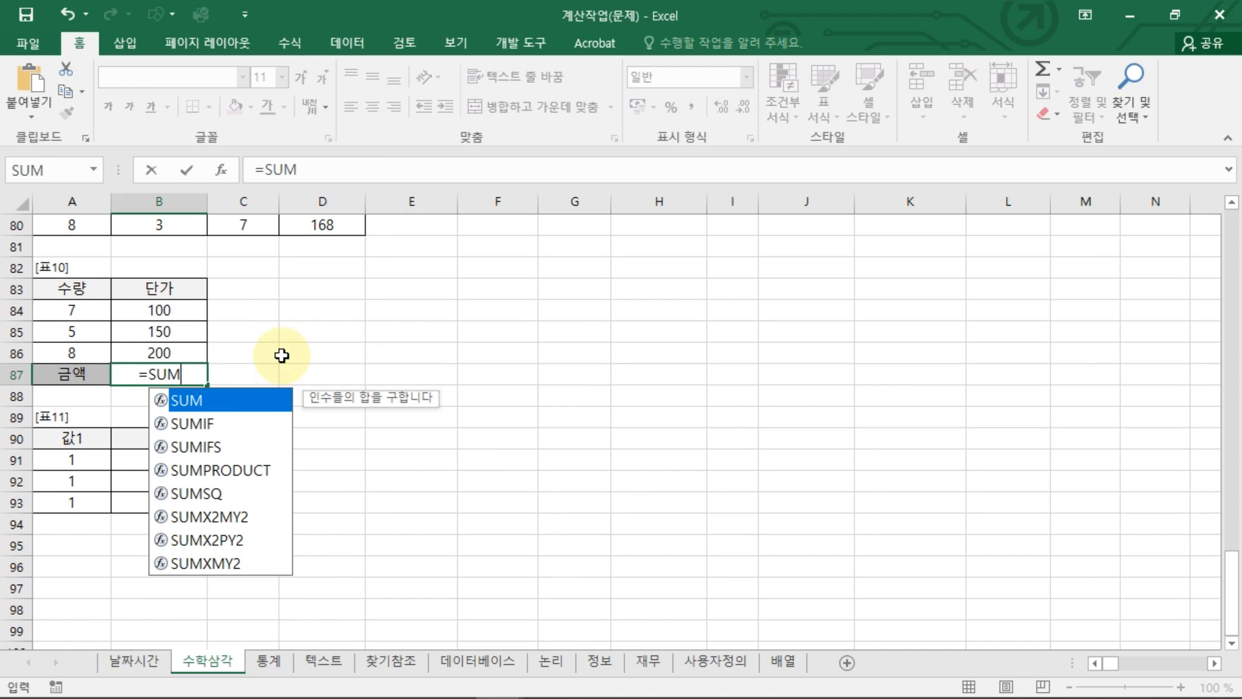
key(Down)
key(Down)
key(Down)
key(Tab)
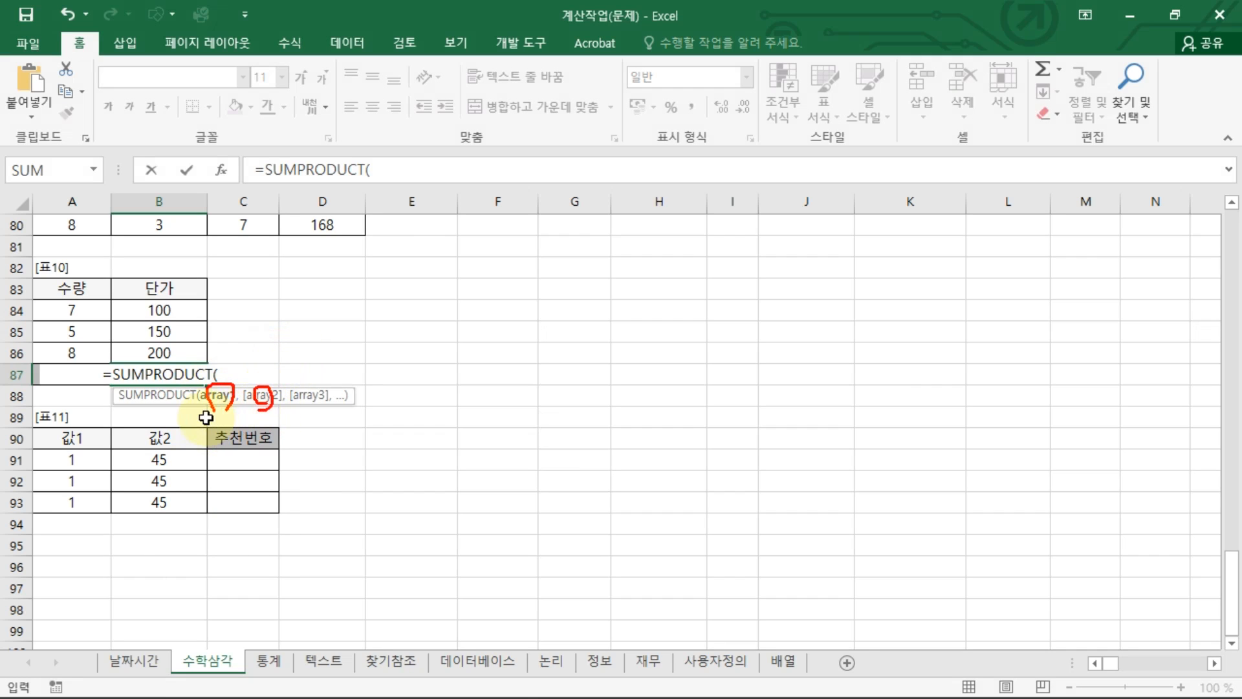
drag(89, 313, 86, 353)
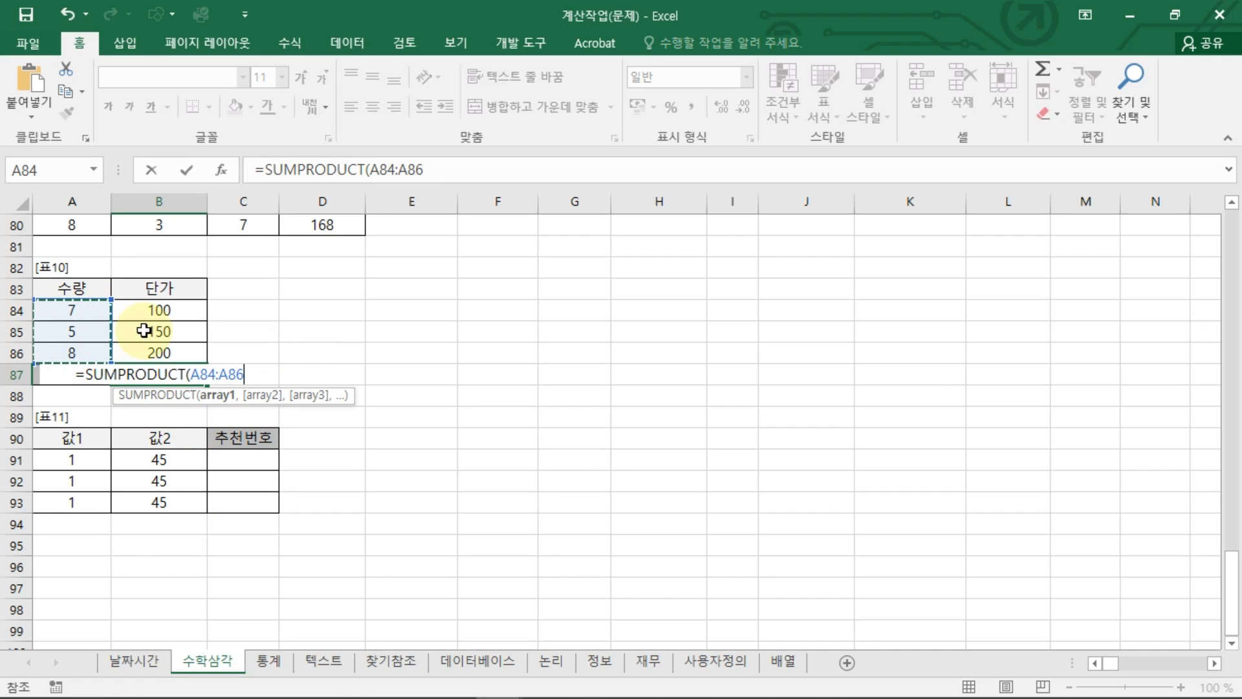
text(,)
drag(162, 311, 165, 352)
text())
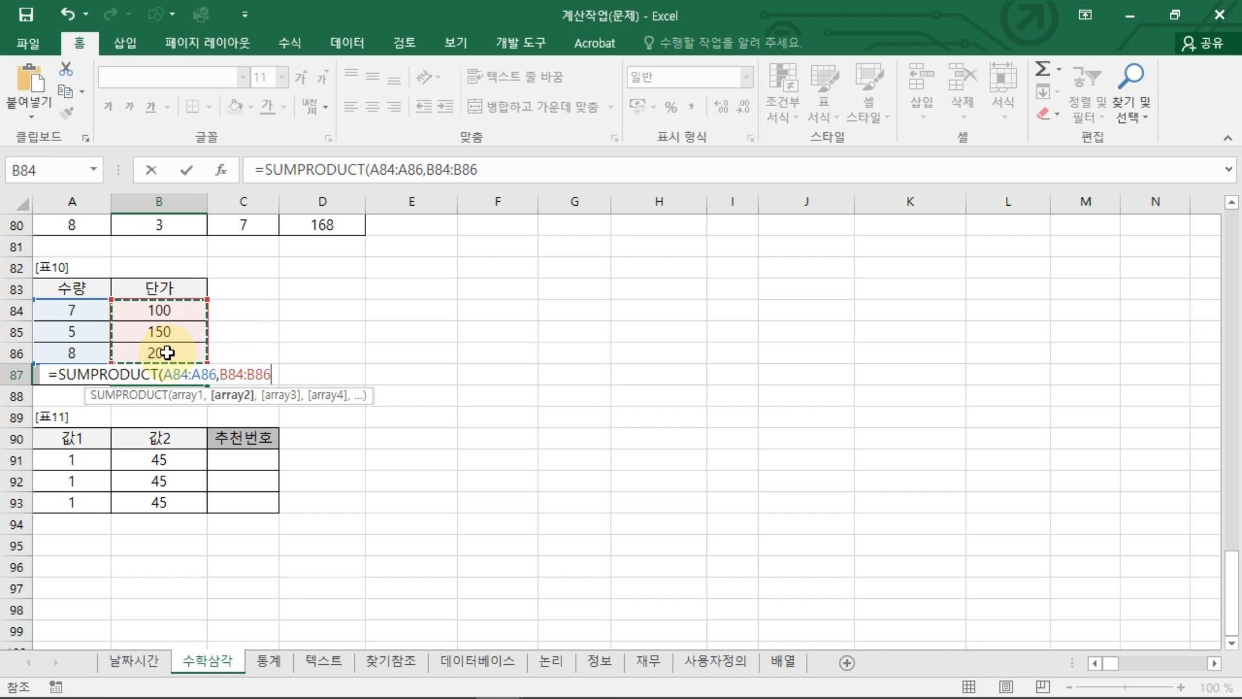
key(Return)
click(174, 366)
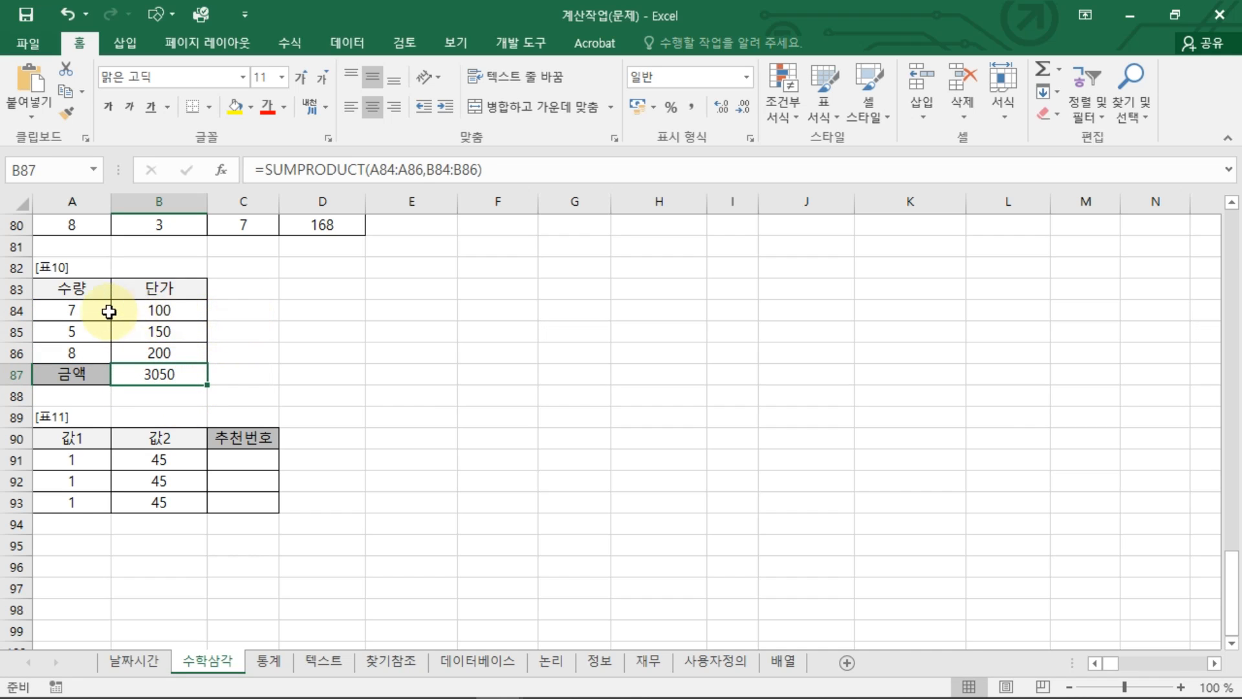
drag(105, 310, 162, 353)
Enter =A84*B84 in C84 beside 표10 and fill the formula down to C86
click(255, 311)
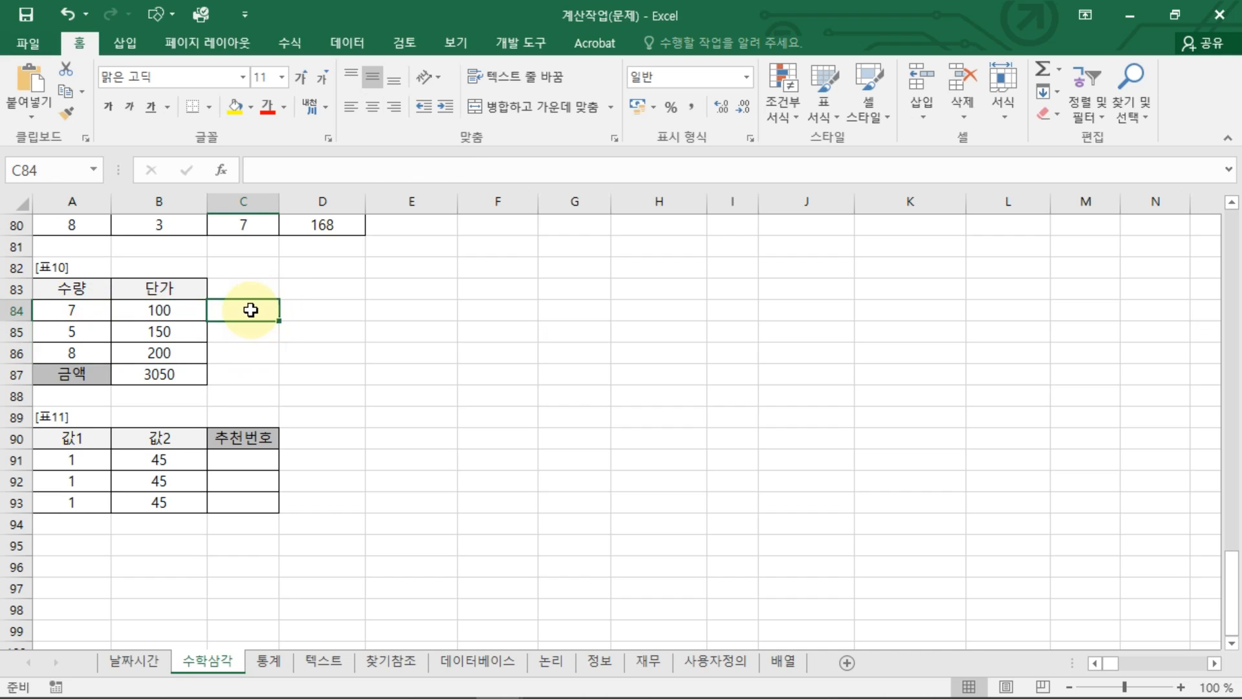
text(=)
click(69, 310)
text(*)
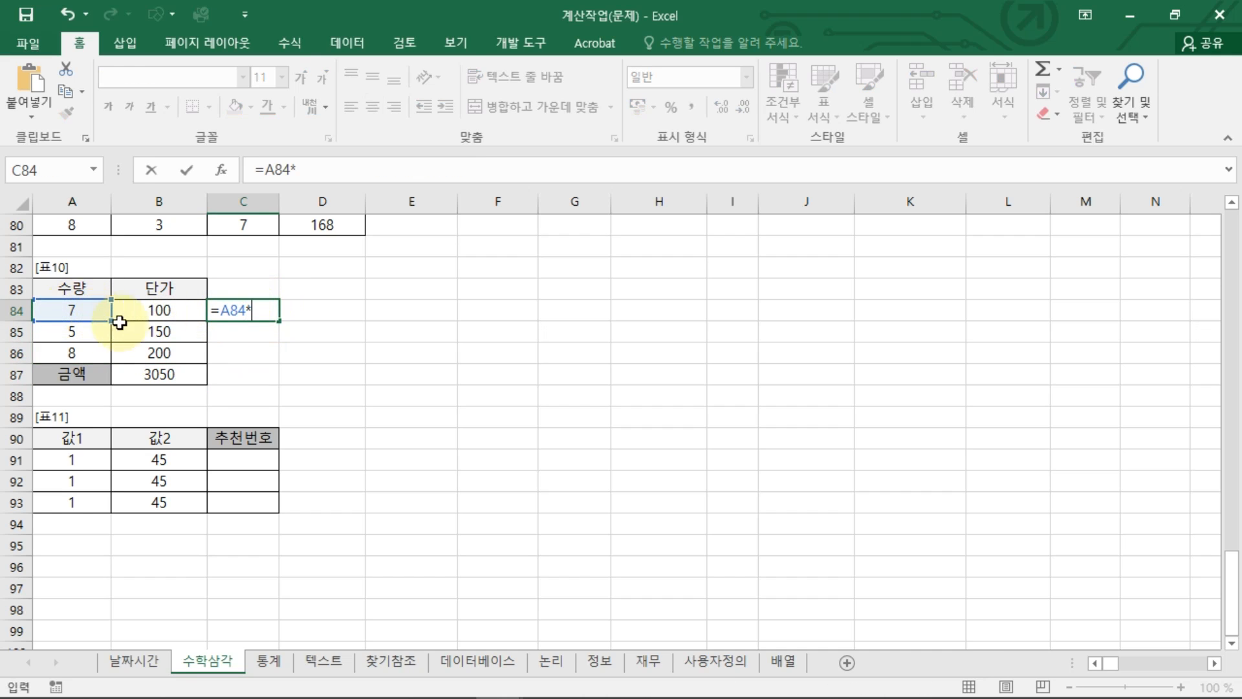
click(158, 314)
key(Return)
click(255, 310)
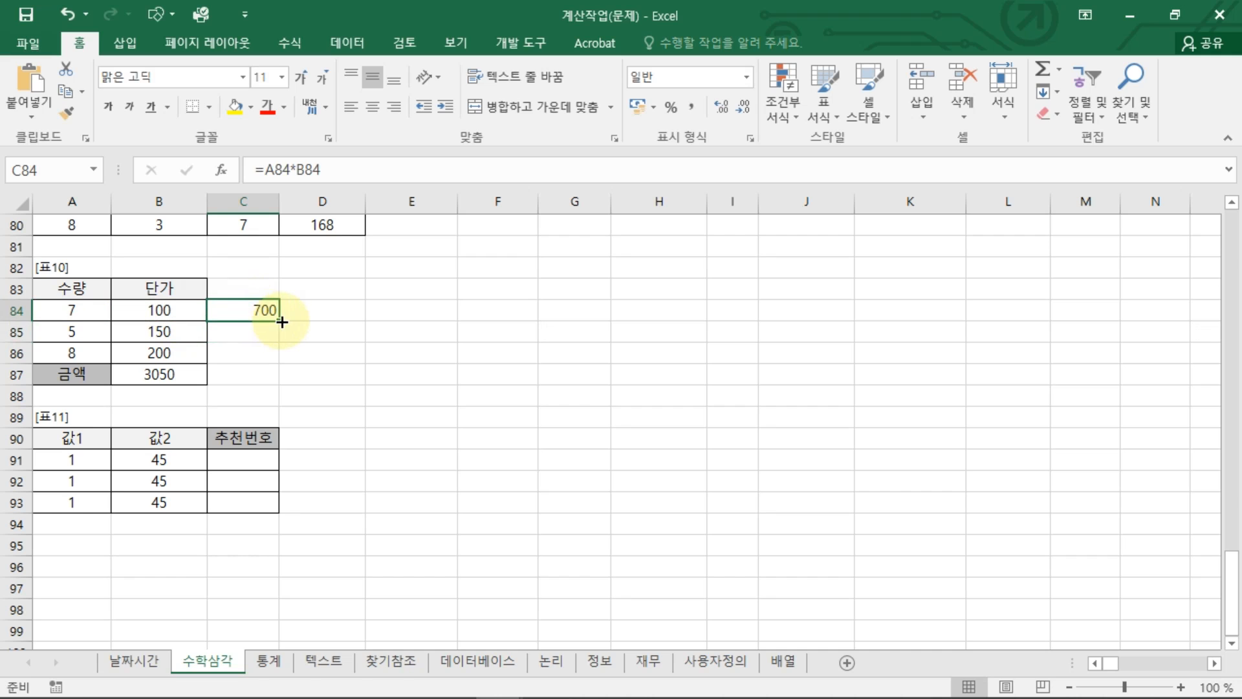
drag(279, 320, 257, 354)
Total the row products in C87 with =SUM(C84:C86)
click(269, 377)
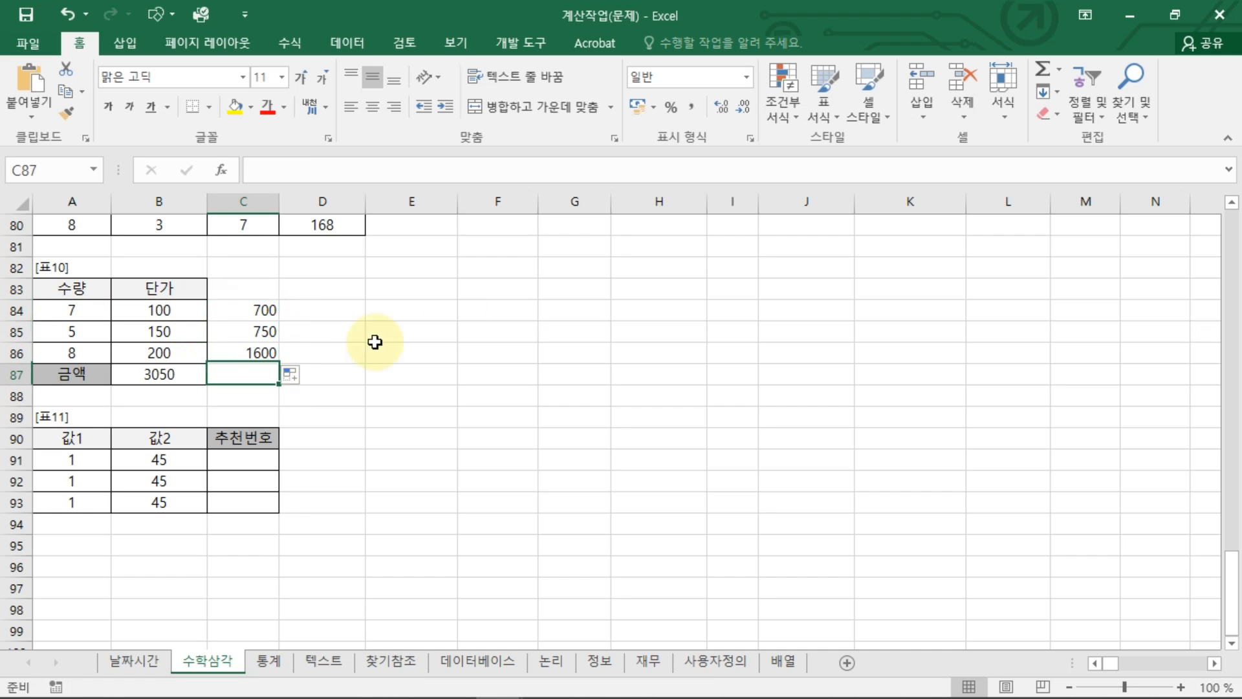
click(1035, 71)
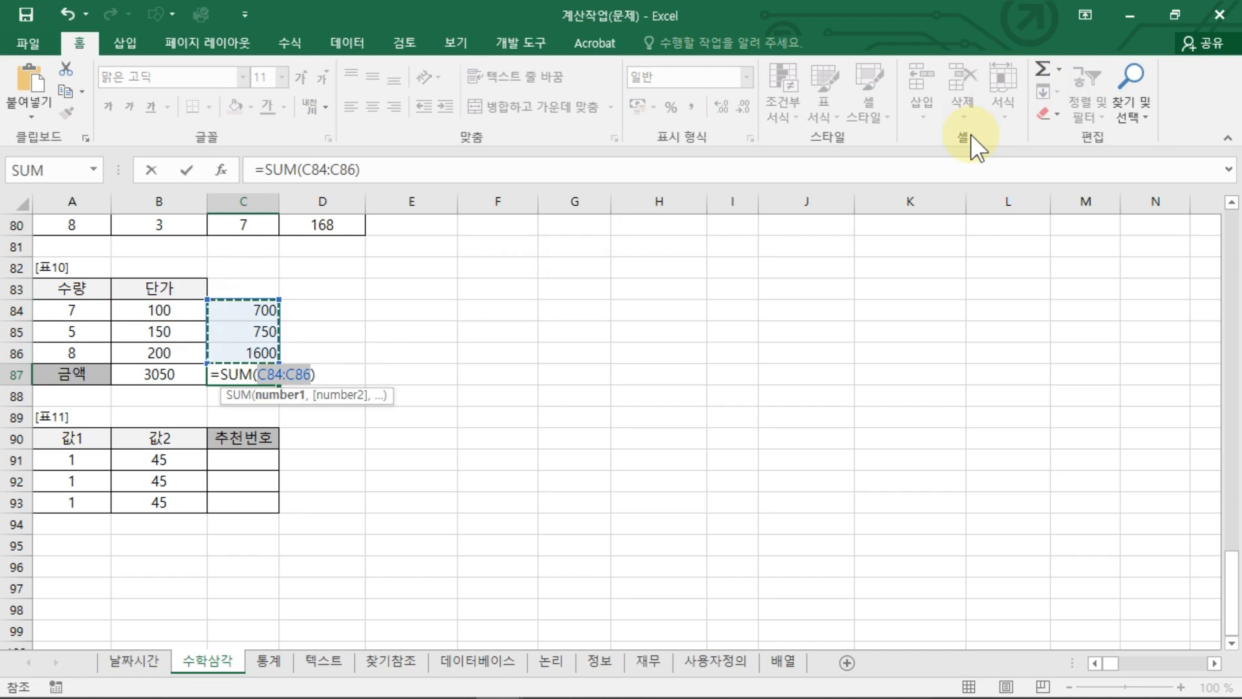
key(Return)
click(242, 381)
Compare the row products and their sum in C84:C87 with the SUMPRODUCT result in B87
key(ctrl+2)
mouse_move(260, 389)
mouse_down()
mouse_move(269, 368)
mouse_move(238, 395)
mouse_up()
mouse_move(166, 387)
mouse_down()
mouse_move(126, 368)
mouse_move(151, 388)
mouse_up()
key(Escape)
key(ctrl+2)
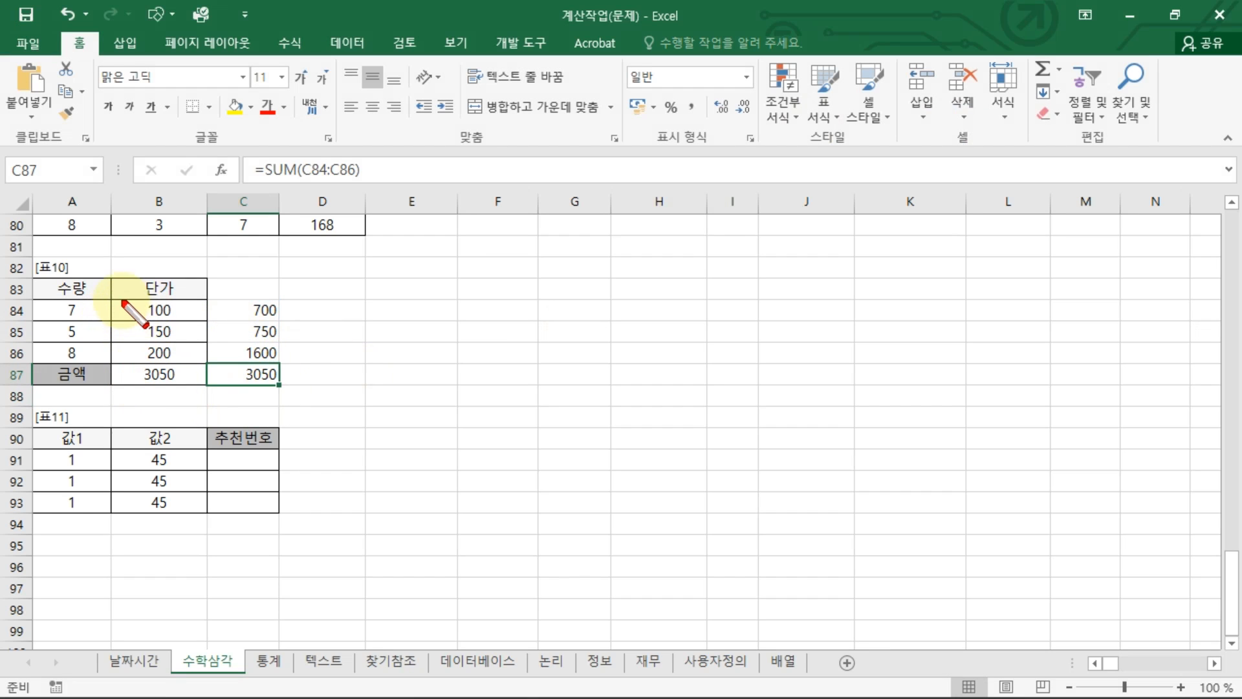
drag(122, 301, 107, 320)
mouse_move(102, 301)
mouse_down()
mouse_move(121, 323)
mouse_move(214, 318)
mouse_up()
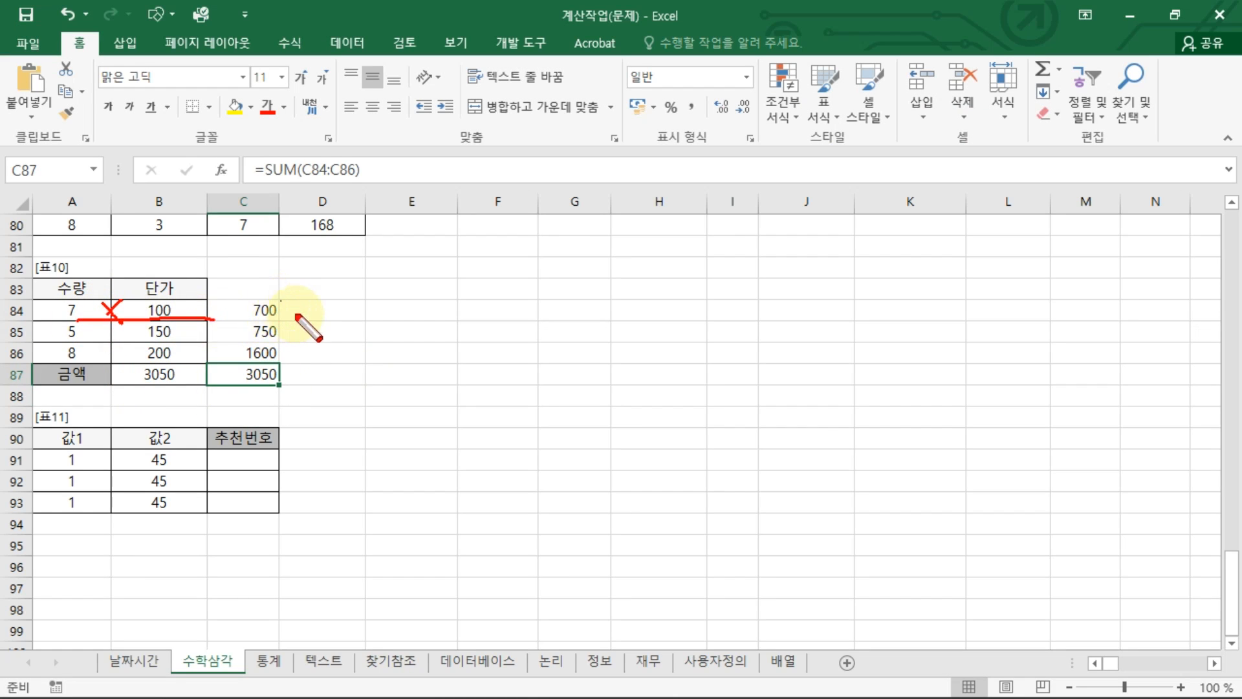
mouse_move(282, 301)
mouse_down()
mouse_move(293, 345)
mouse_move(333, 331)
mouse_up()
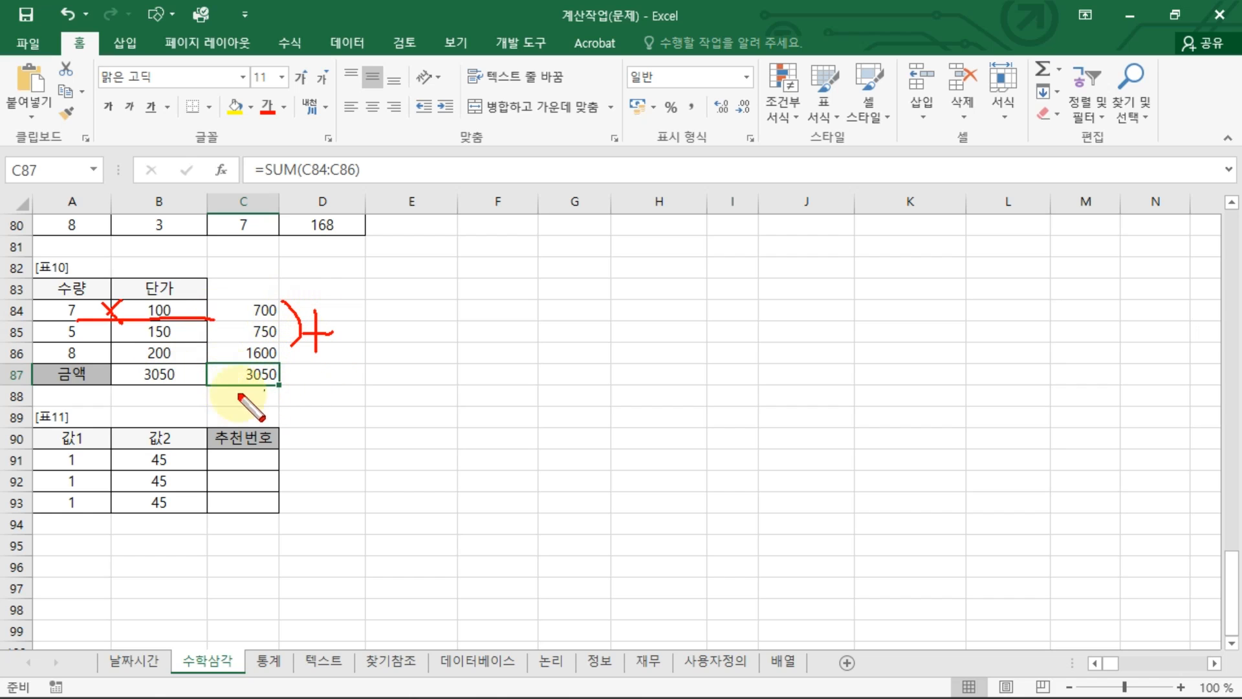
drag(254, 390, 197, 391)
key(Escape)
Rebuild the SUMPRODUCT formula in B87 with the quantities A84:A86 and unit prices B84:B86 as its arrays
click(182, 374)
double_click(181, 374)
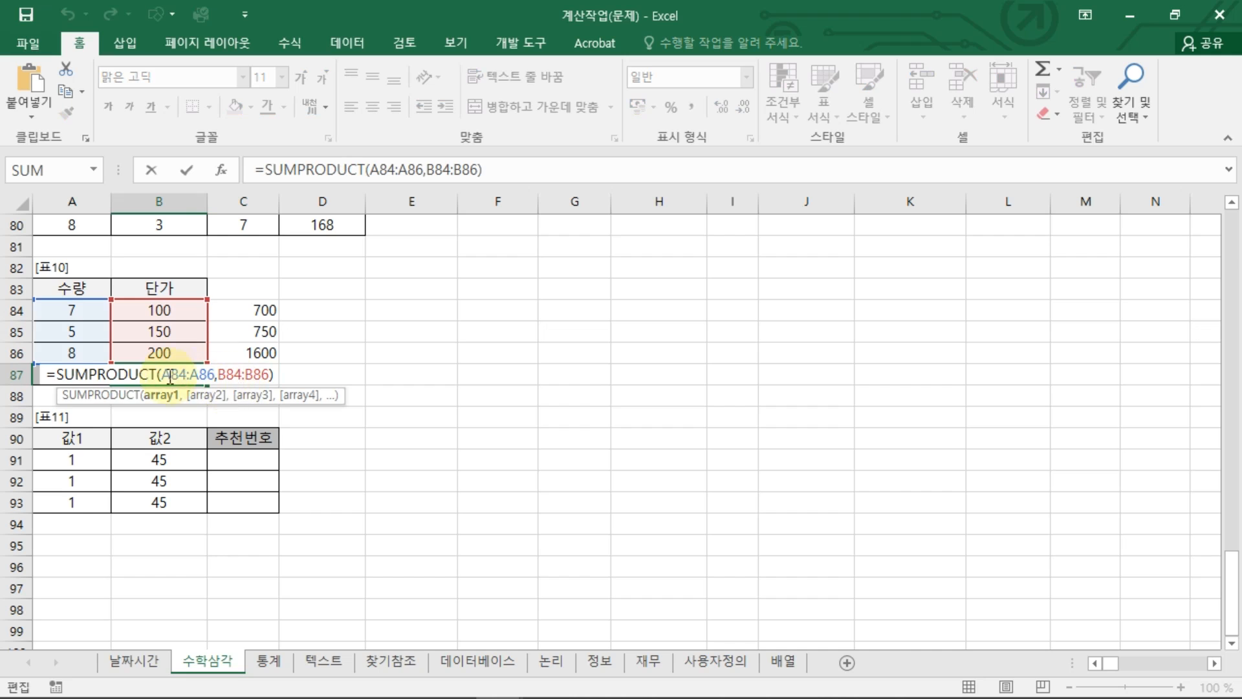
key(Delete)
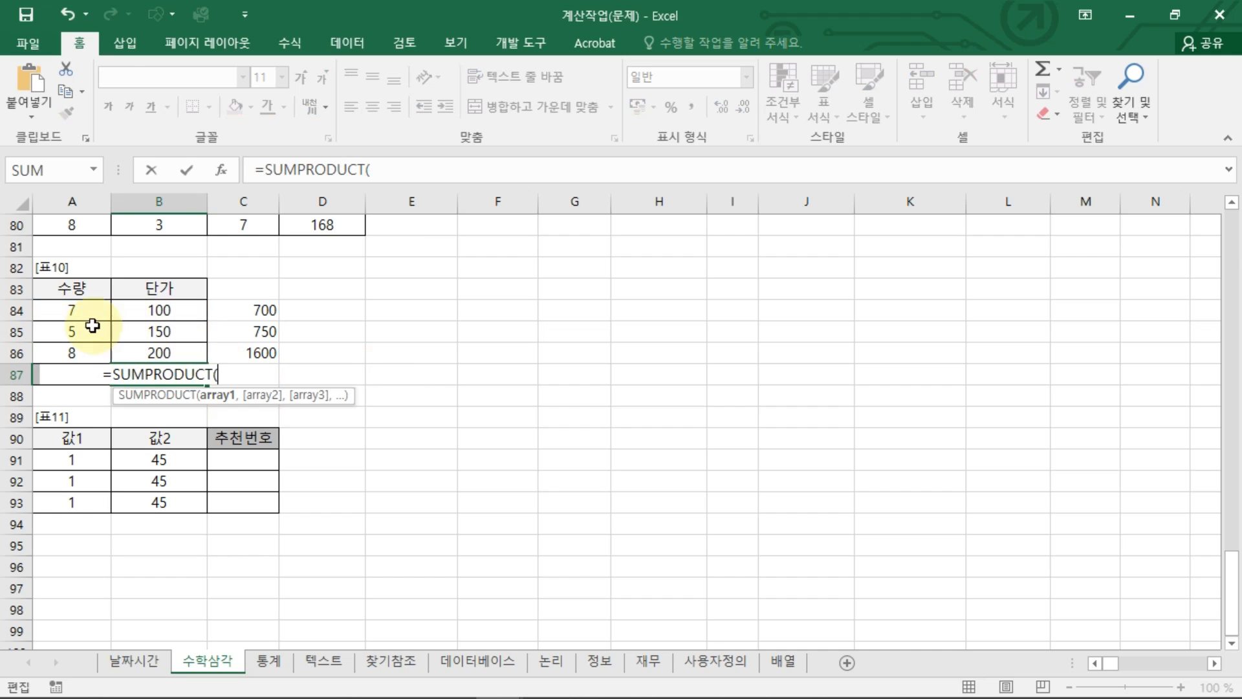
drag(75, 310, 105, 351)
text(,)
drag(159, 311, 162, 353)
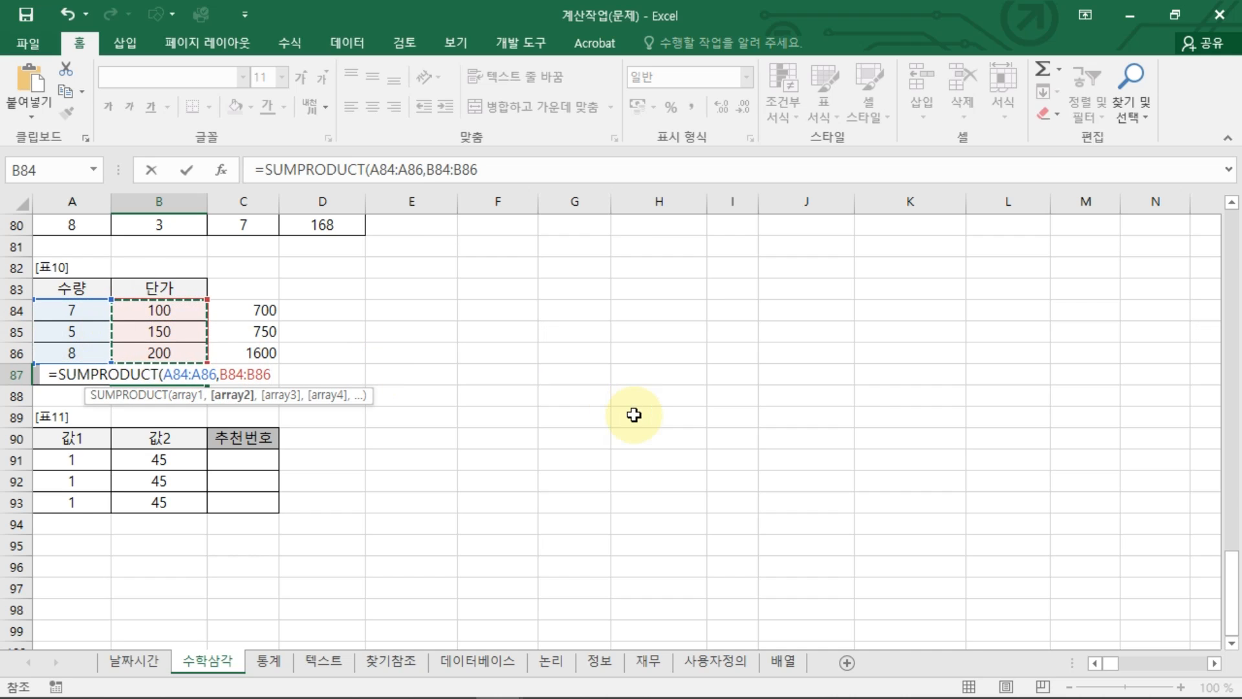
key(Return)
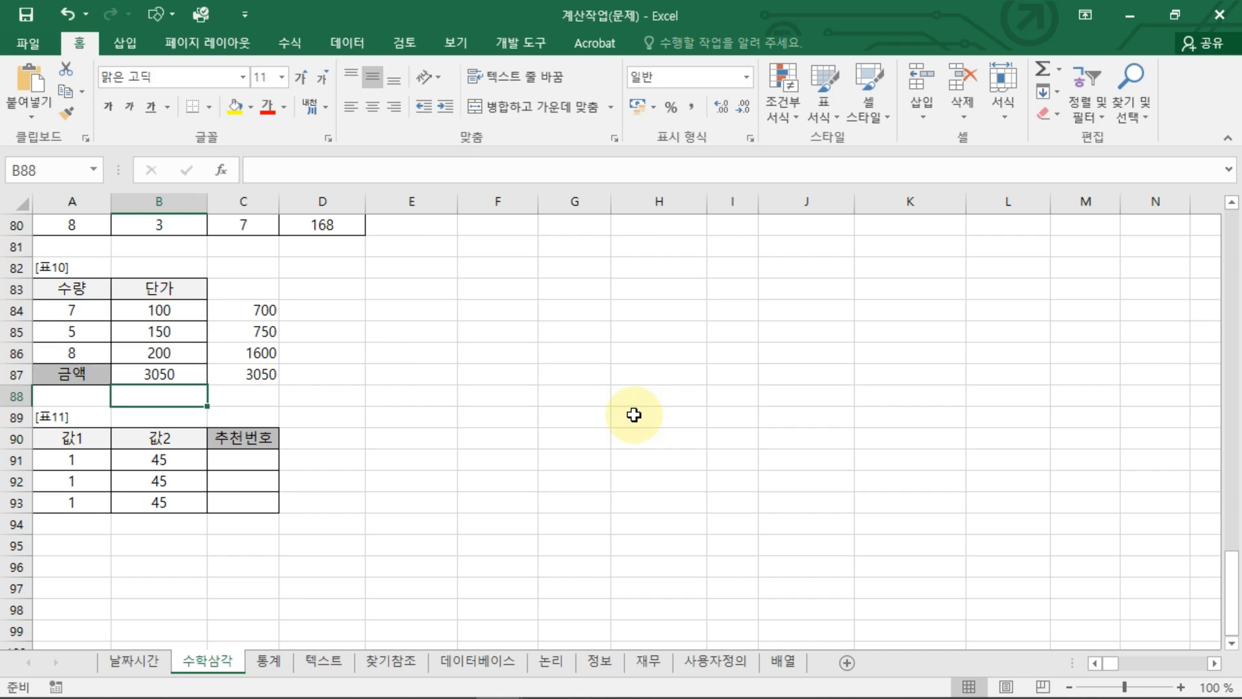
Clear the check calculations in C84:C87 and review the arrays of the SUMPRODUCT formula in B87
click(251, 368)
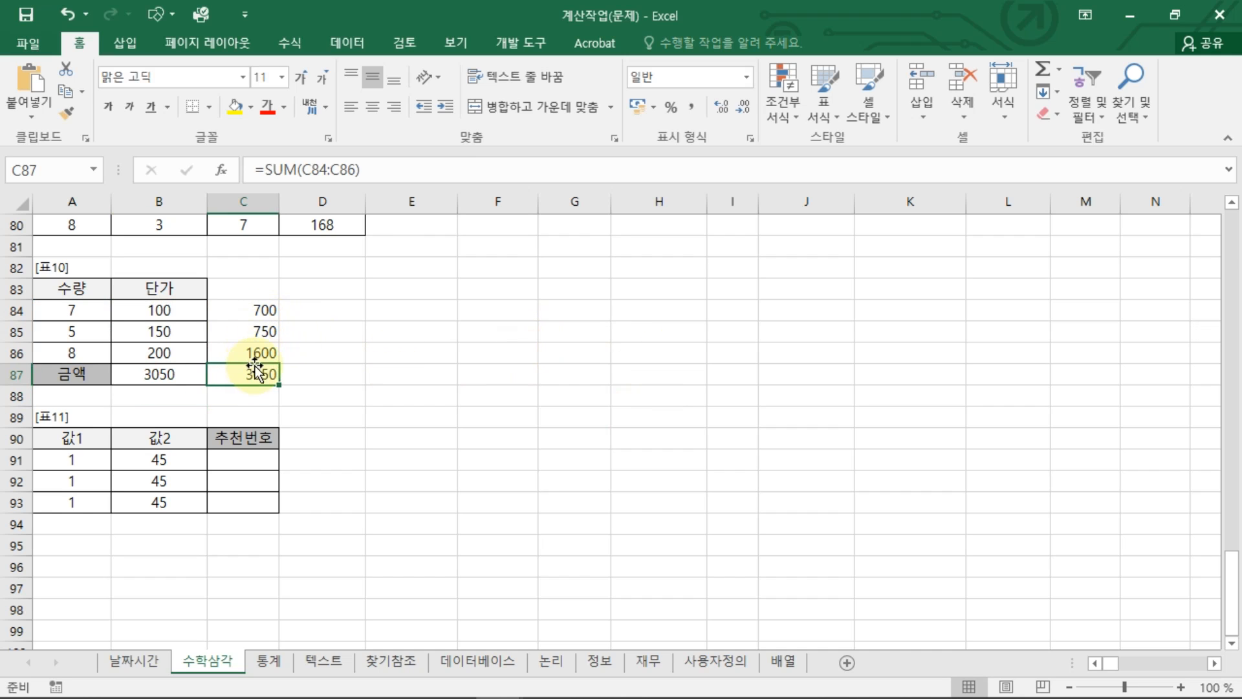
drag(257, 310, 255, 367)
click(184, 374)
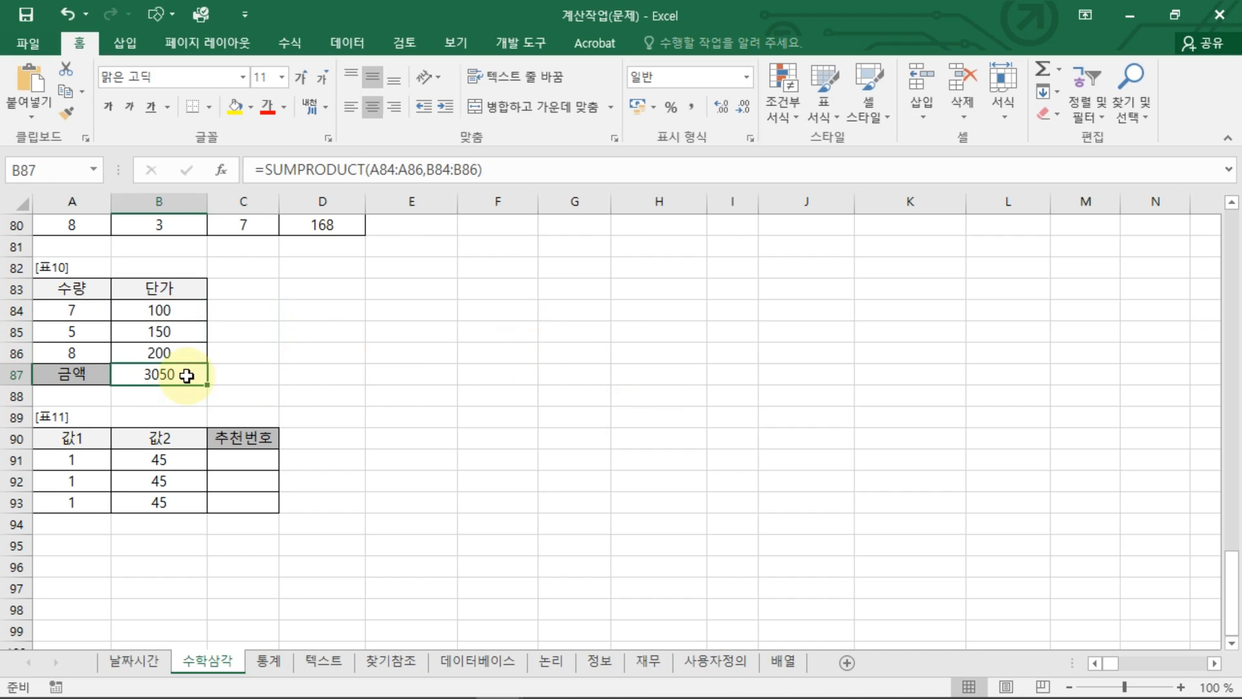
double_click(189, 374)
key(Escape)
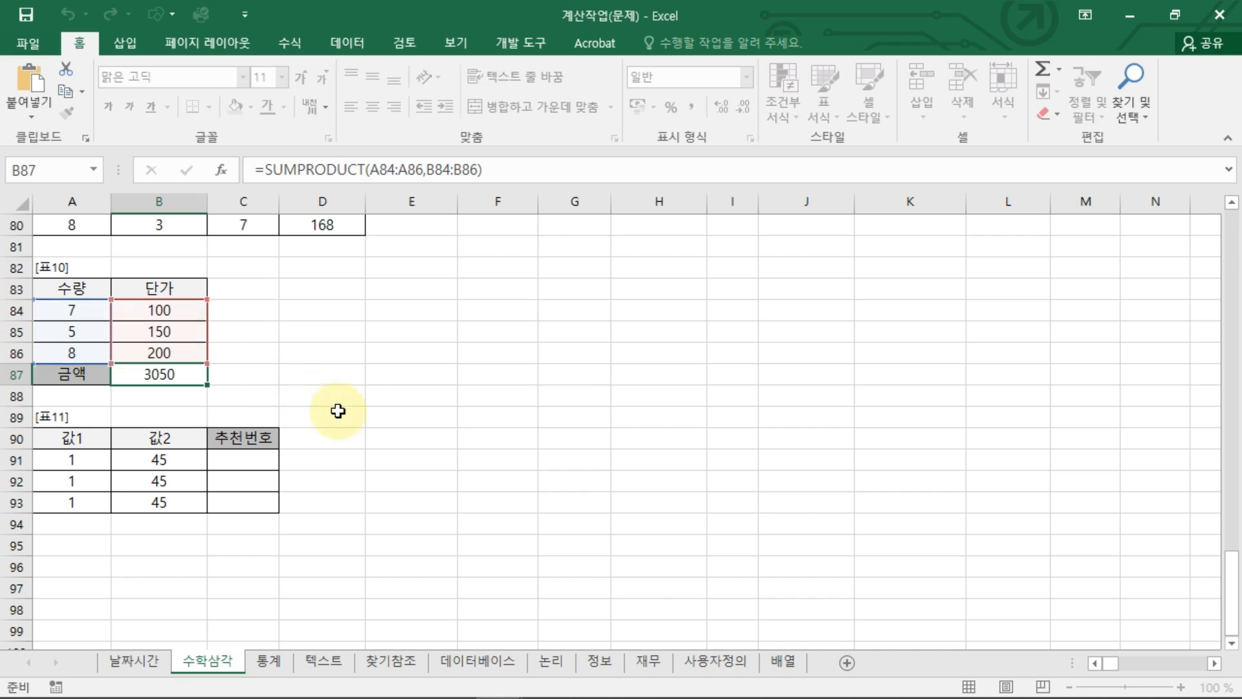
Enter =RANDBETWEEN(A91,B91) in C91 to generate a random 추천번호 between 값1 and 값2
click(258, 460)
text(=RA)
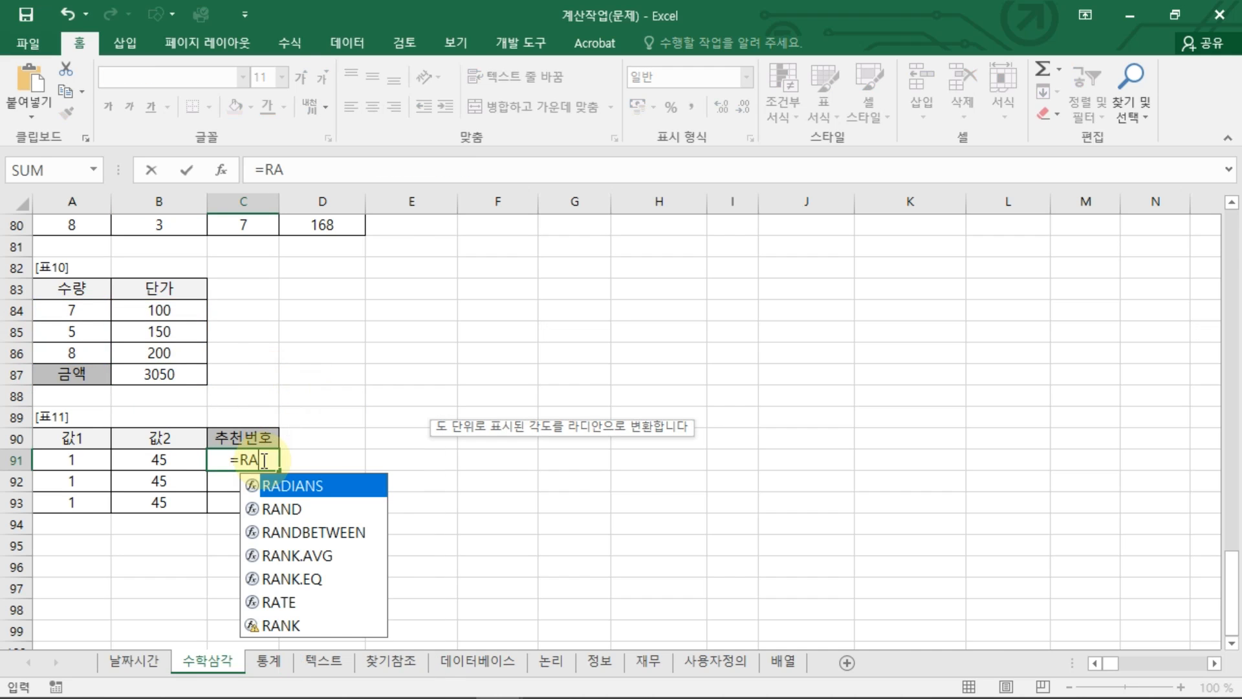
key(Down)
key(Down)
key(Tab)
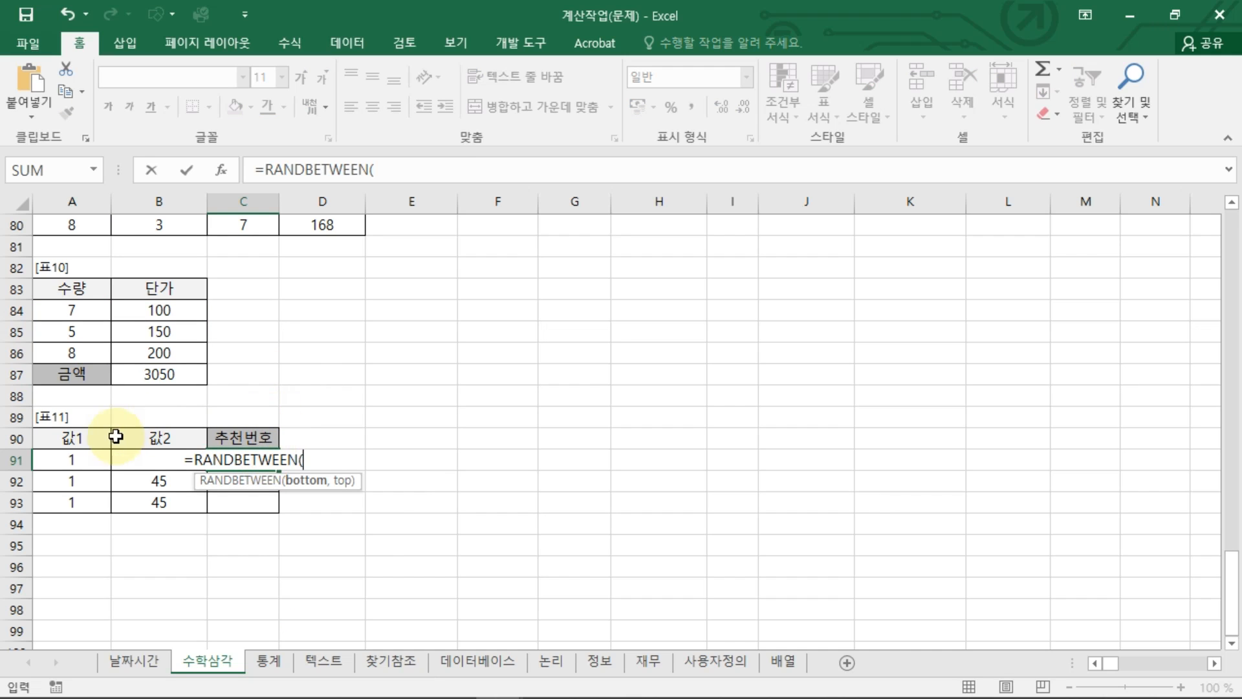
click(72, 457)
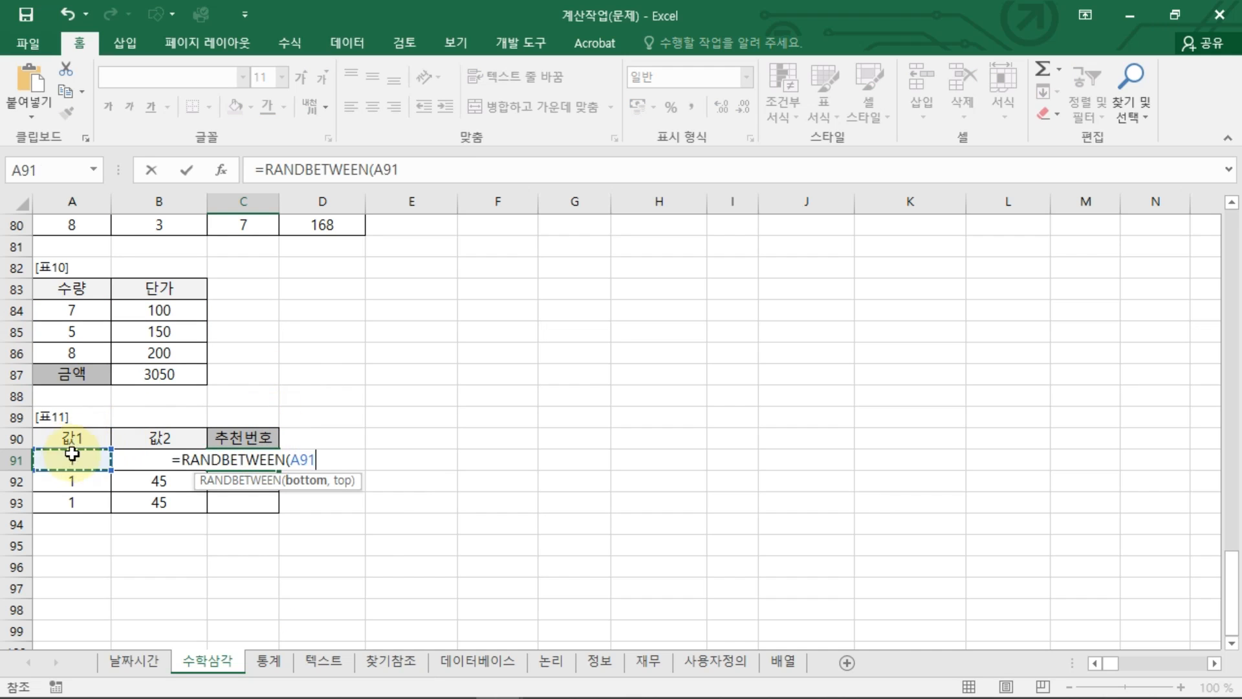
text(,)
key(Right)
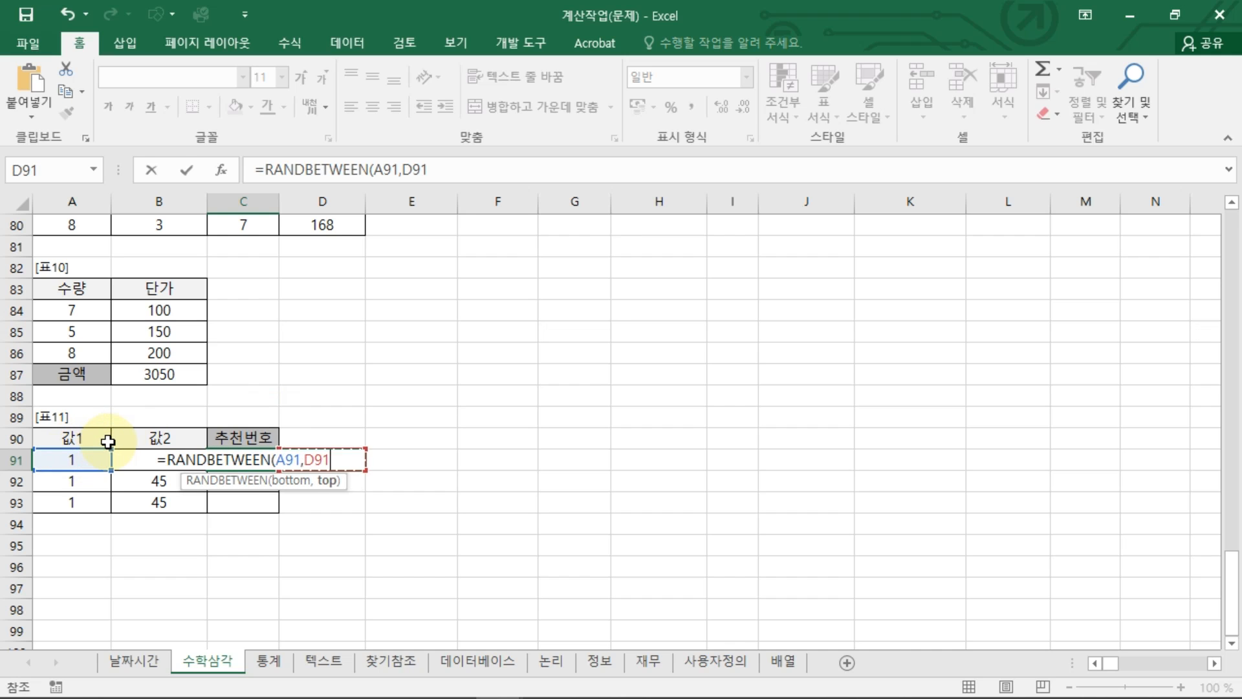
key(Left)
key(Left)
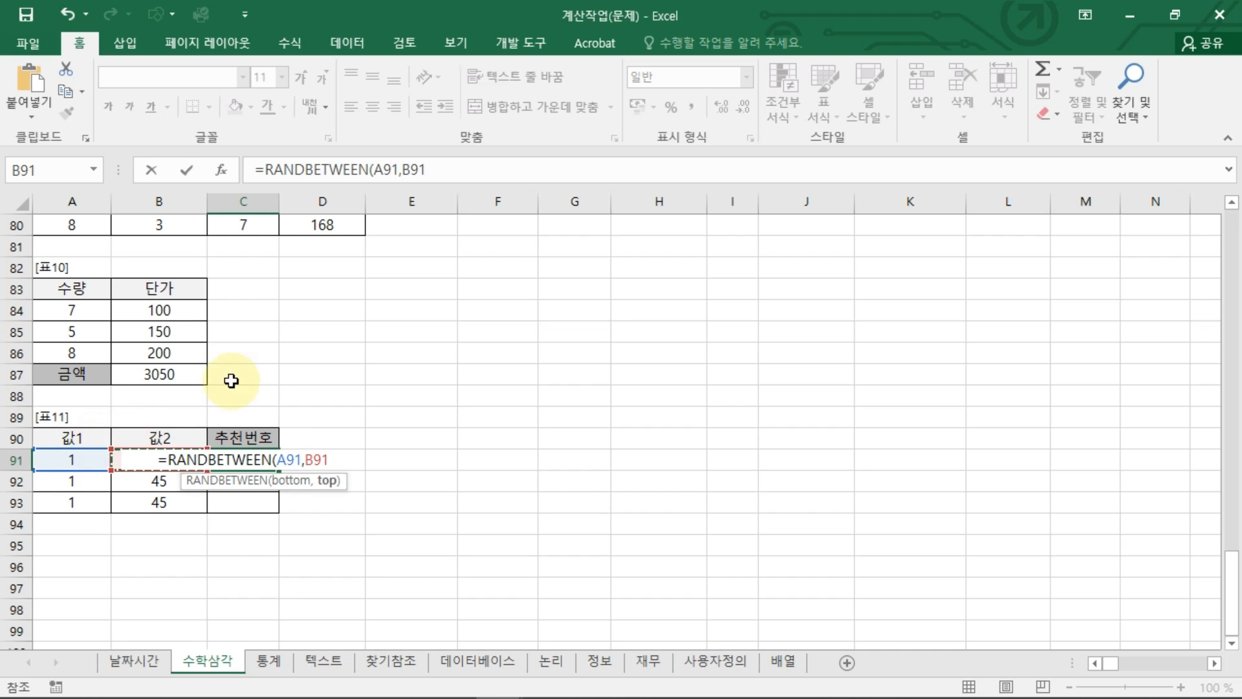
key(Return)
Left-align C91 and review the bottom and top references of its RANDBETWEEN formula
click(244, 460)
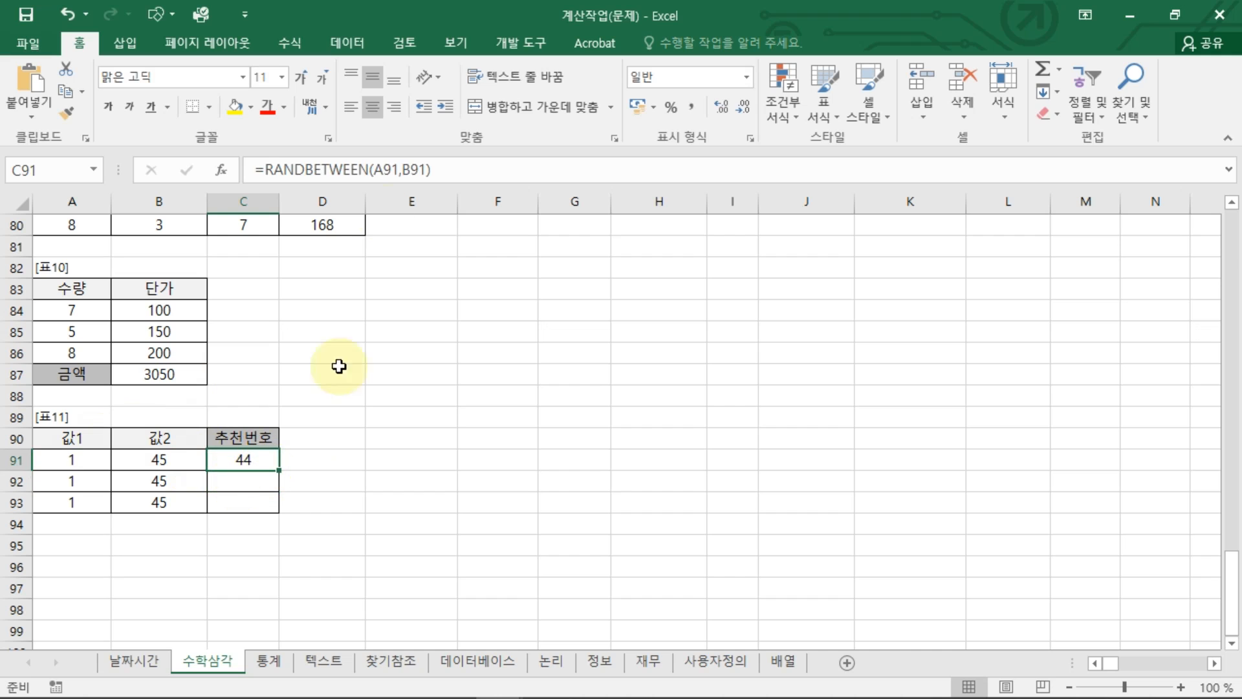
click(351, 106)
double_click(261, 460)
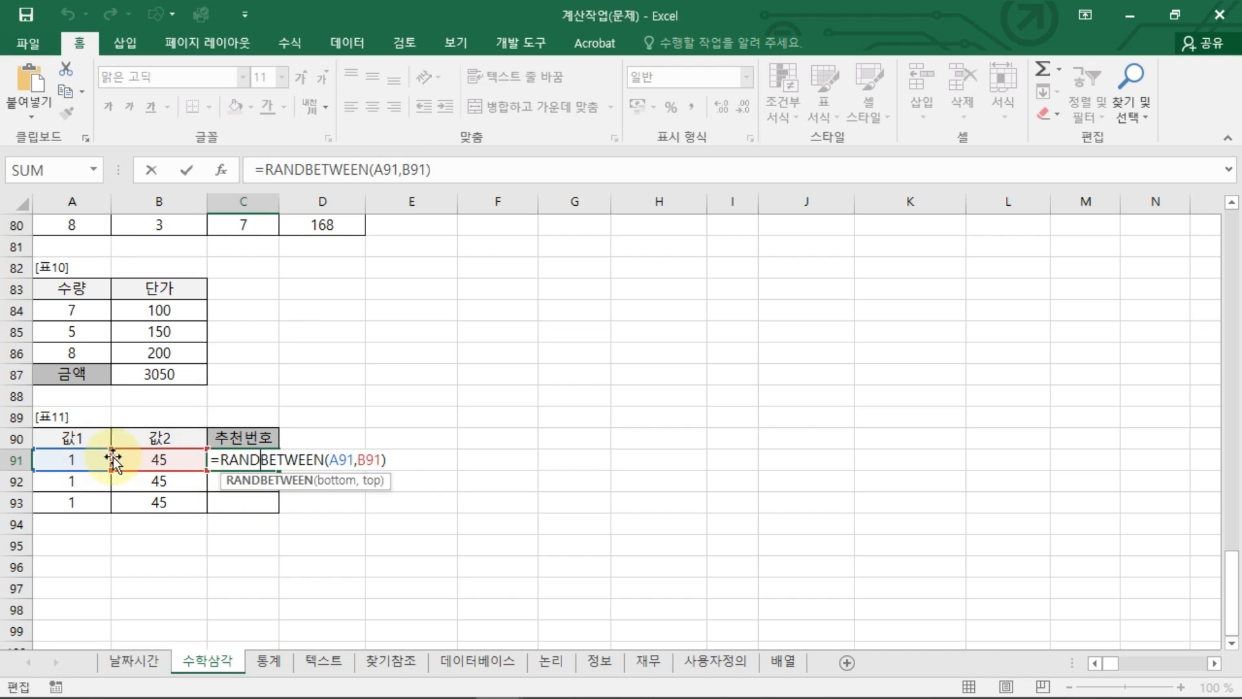
key(Return)
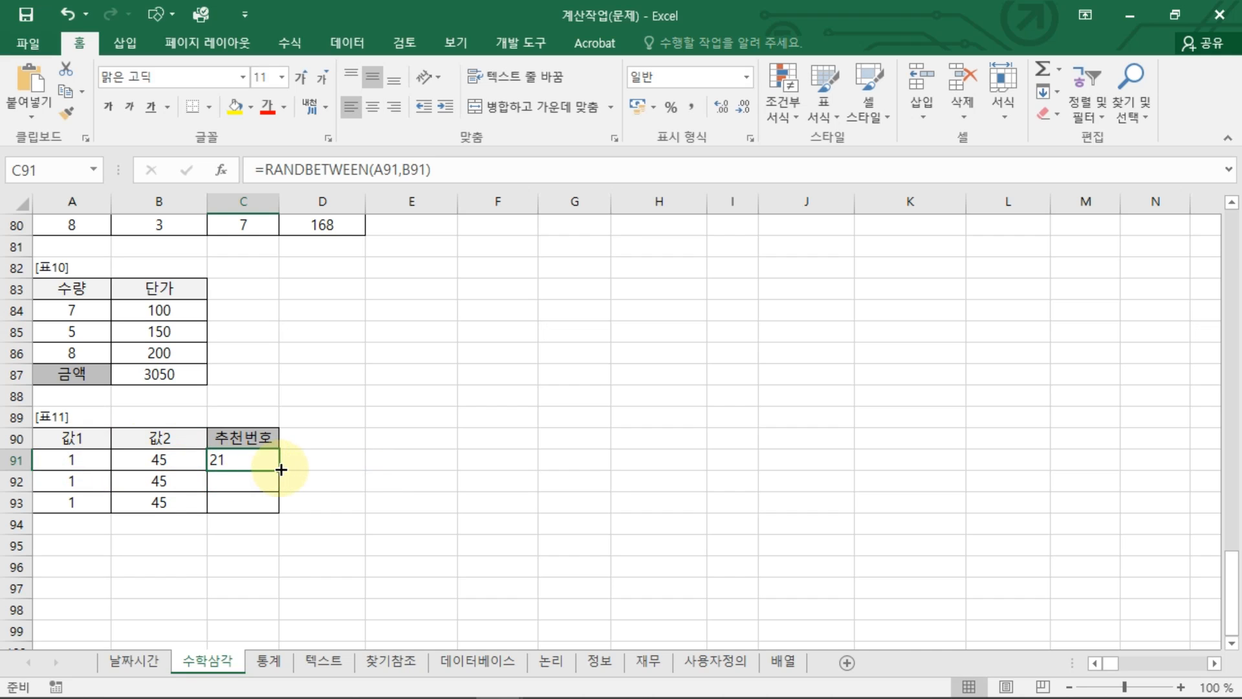
Fill the RANDBETWEEN formula from C91 down to C93 and centre the 추천번호 values
drag(278, 470, 279, 514)
click(374, 108)
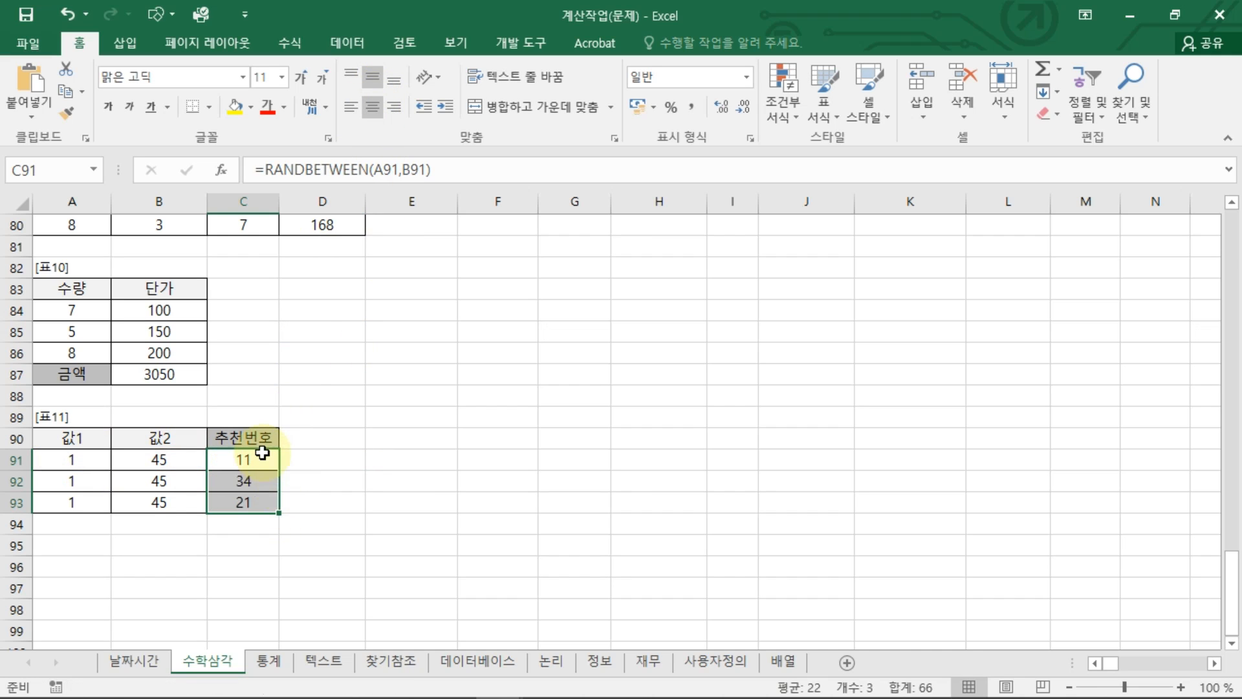
click(244, 458)
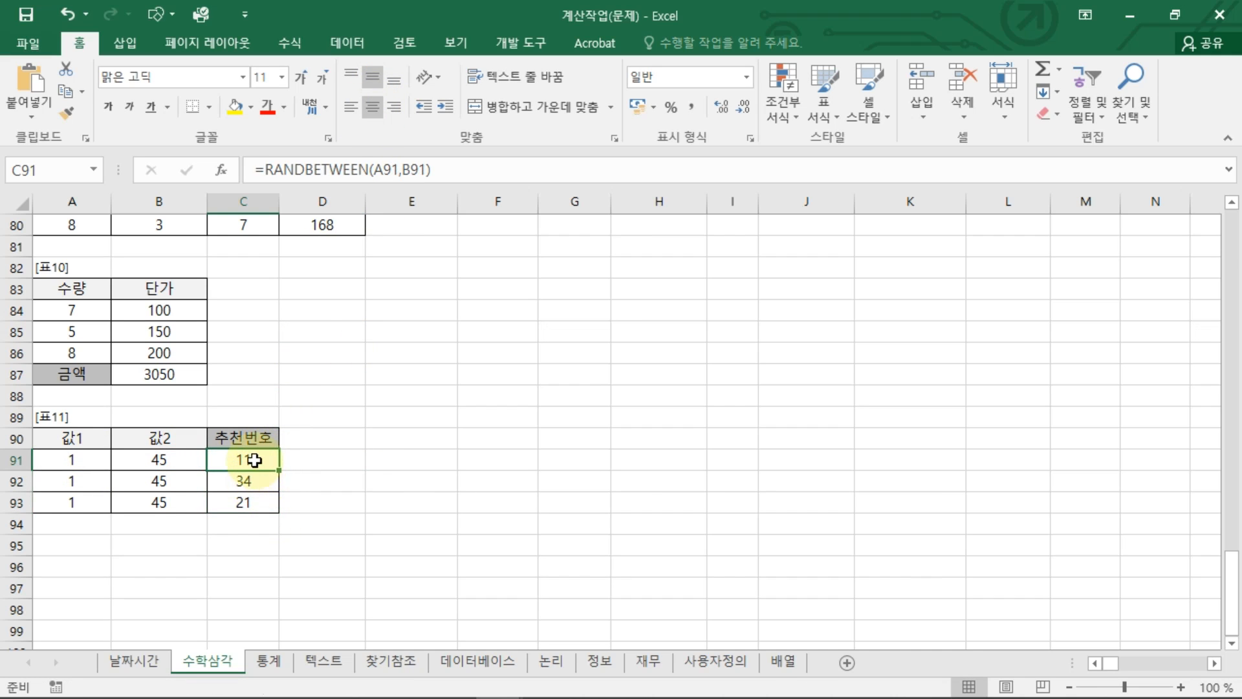
click(251, 482)
click(262, 503)
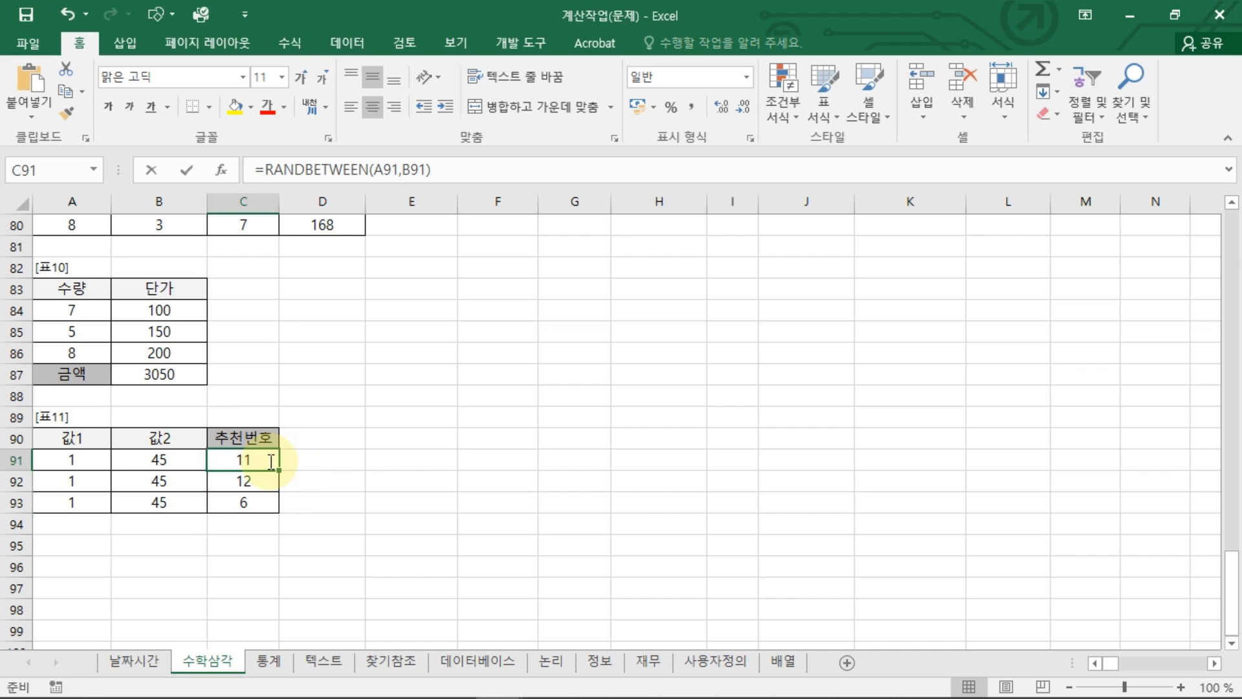
Examine the bottom argument A91 and the top argument B91 in the RANDBETWEEN formula of C91
double_click(272, 461)
key(ctrl+shift+d)
mouse_move(276, 429)
mouse_down()
mouse_move(283, 445)
mouse_move(336, 426)
mouse_up()
drag(283, 468, 315, 470)
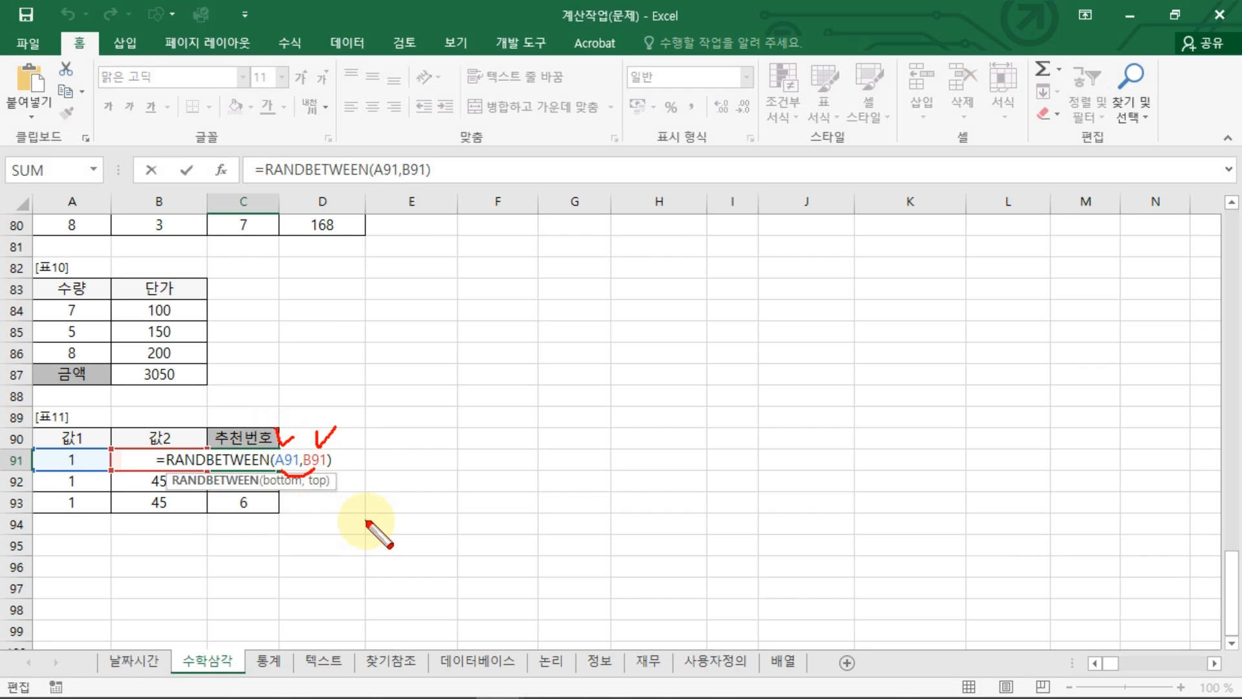
key(Escape)
Try =RAND() in D91 to compare it with RANDBETWEEN, and clear the cell
click(340, 461)
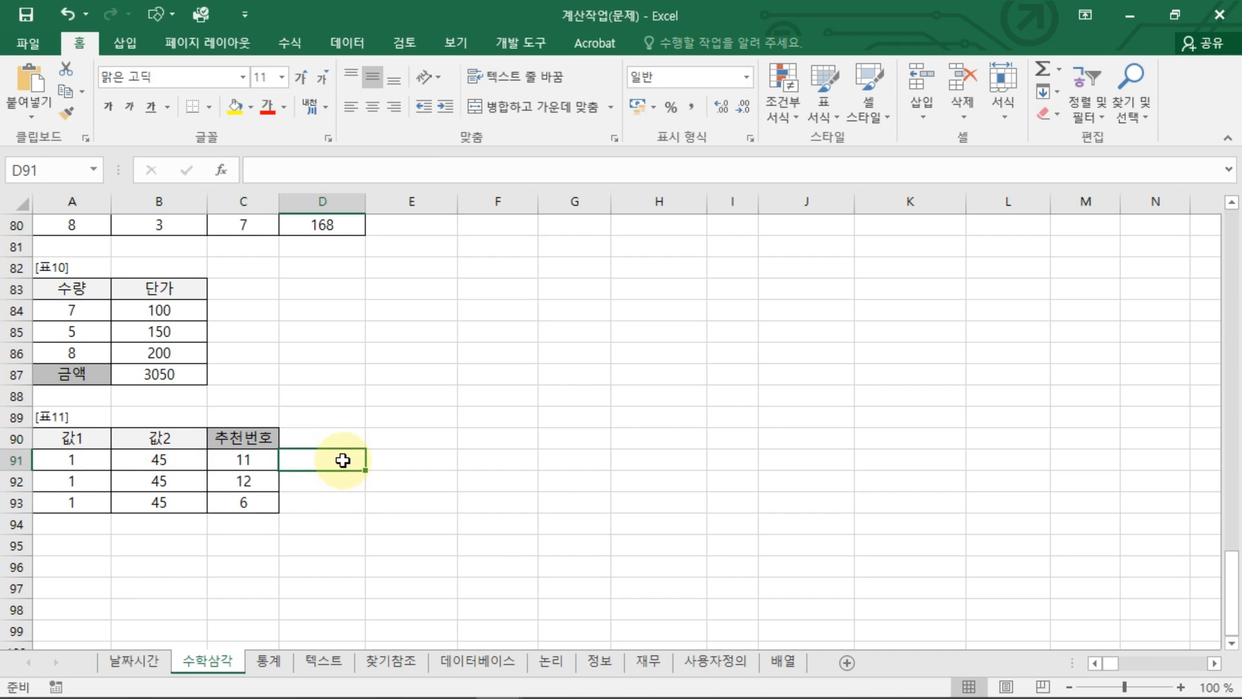
text(=RAND)
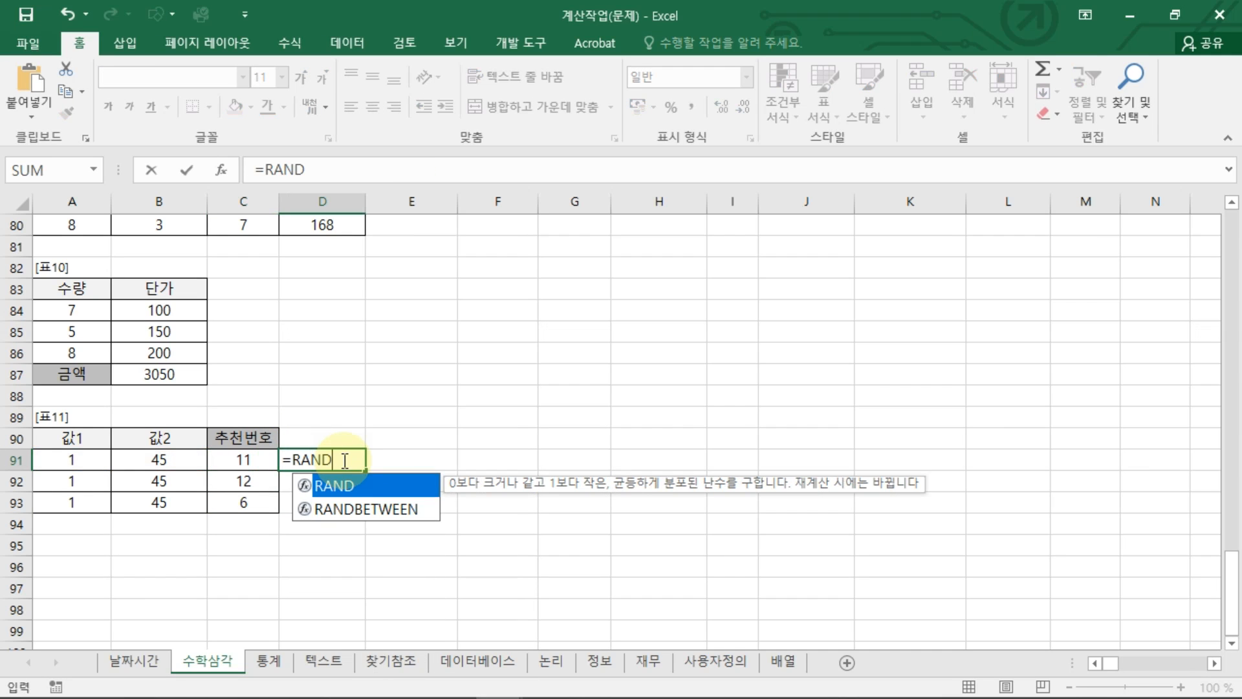
text(())
key(Return)
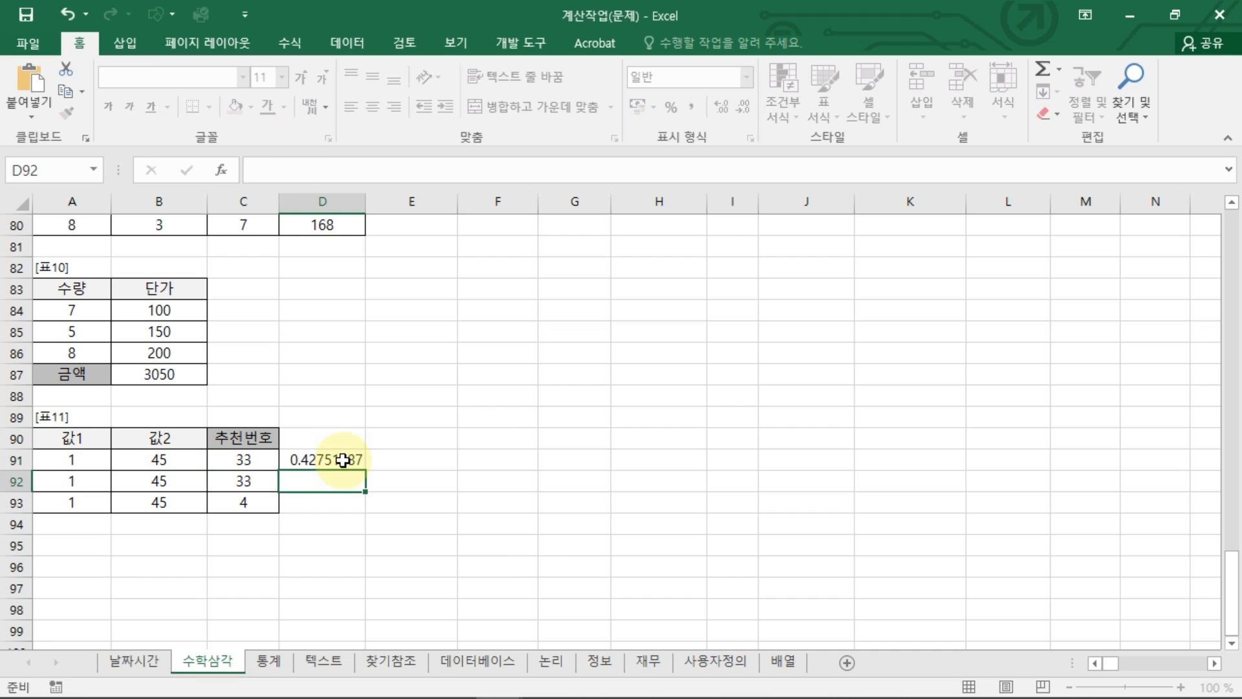
click(331, 460)
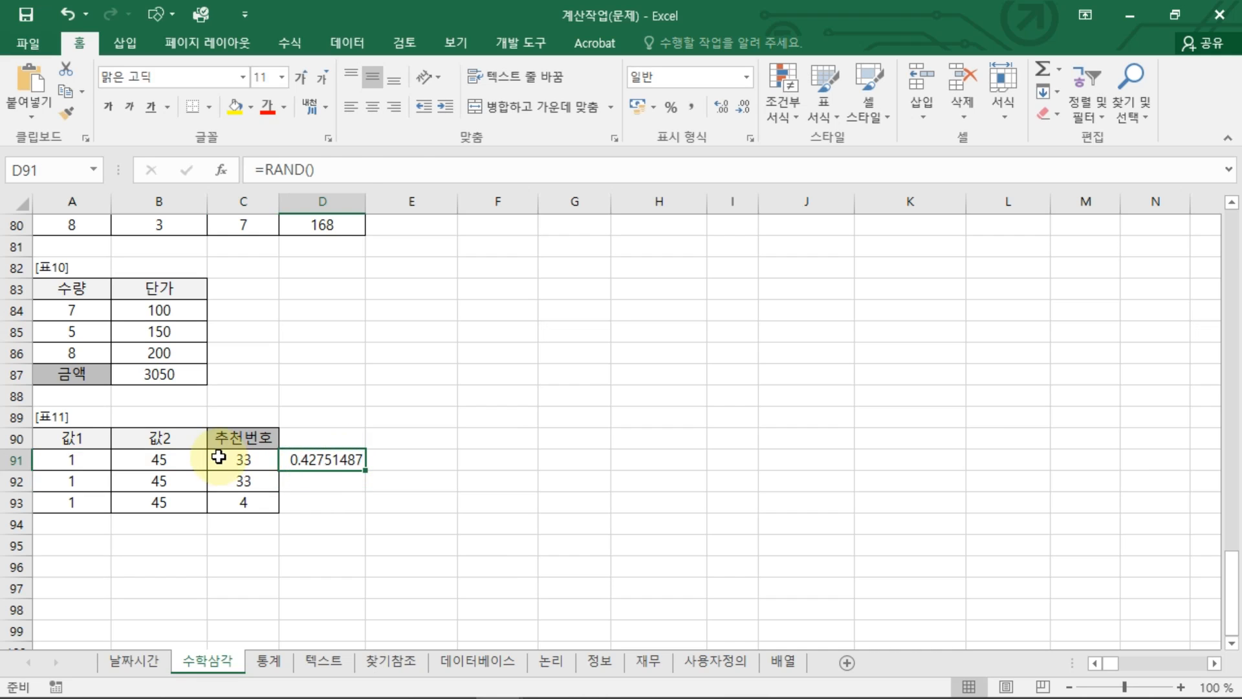
key(Delete)
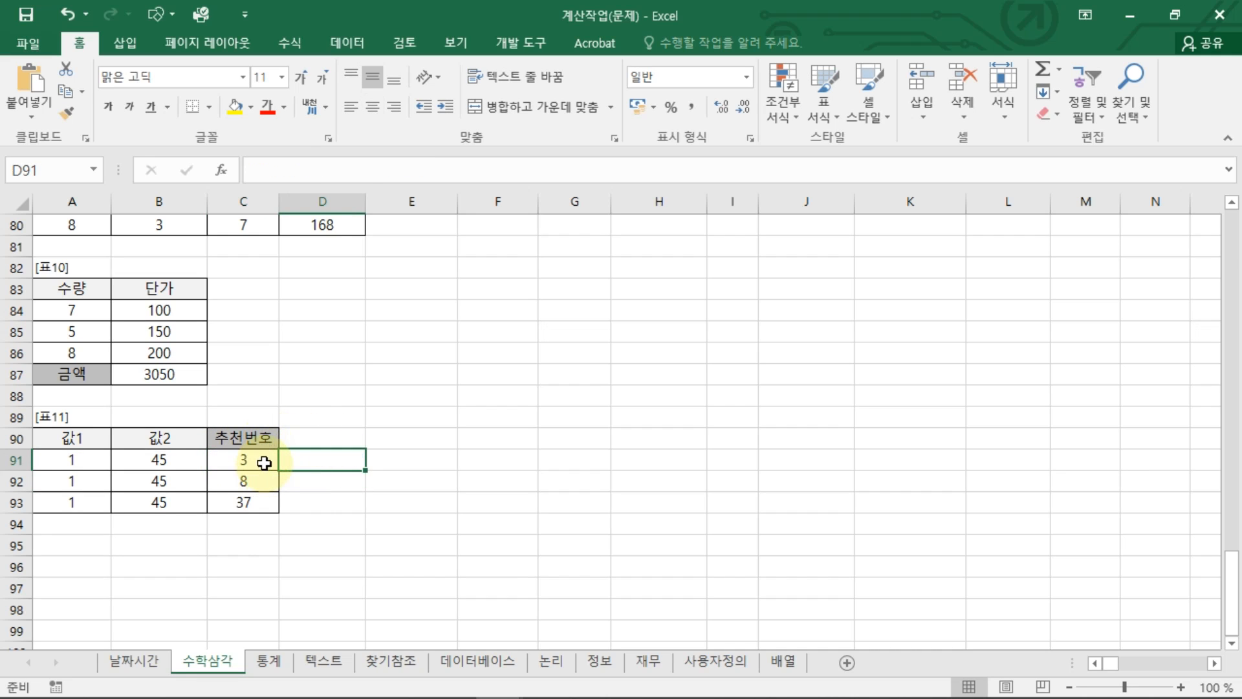
Re-enter the unchanged RANDBETWEEN formula in C91 to recalculate and observe the random numbers in C91:C93
double_click(261, 459)
key(Return)
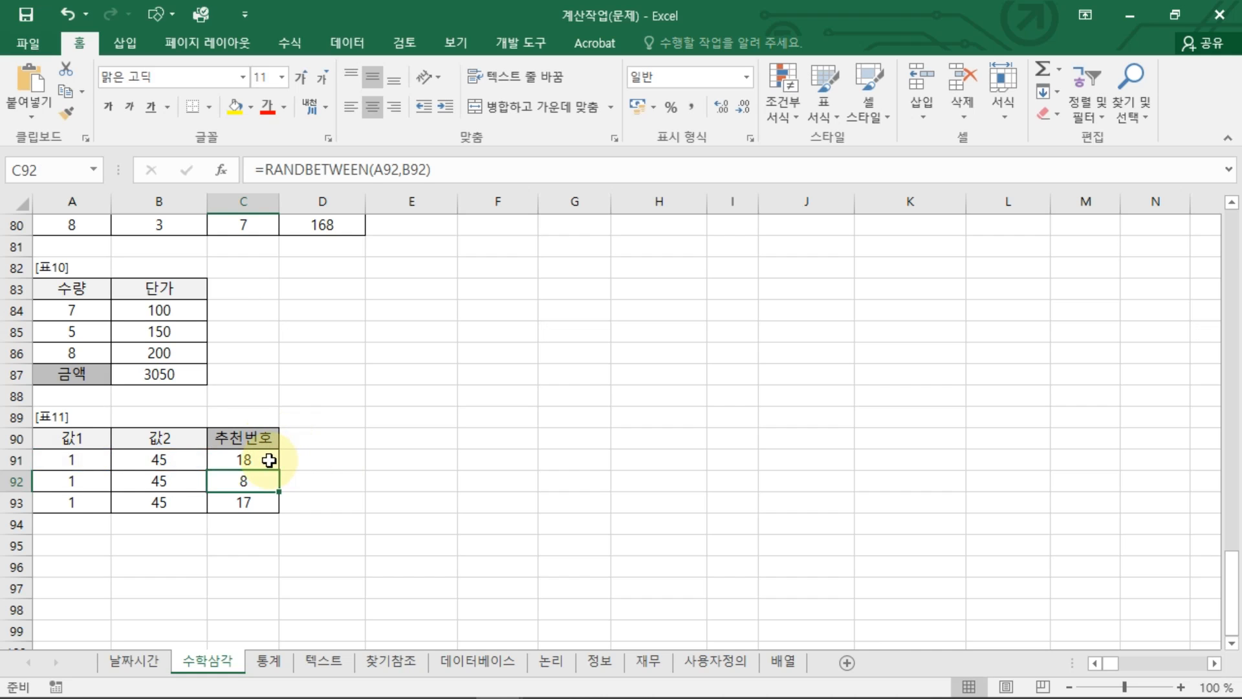
double_click(312, 461)
key(Return)
click(278, 460)
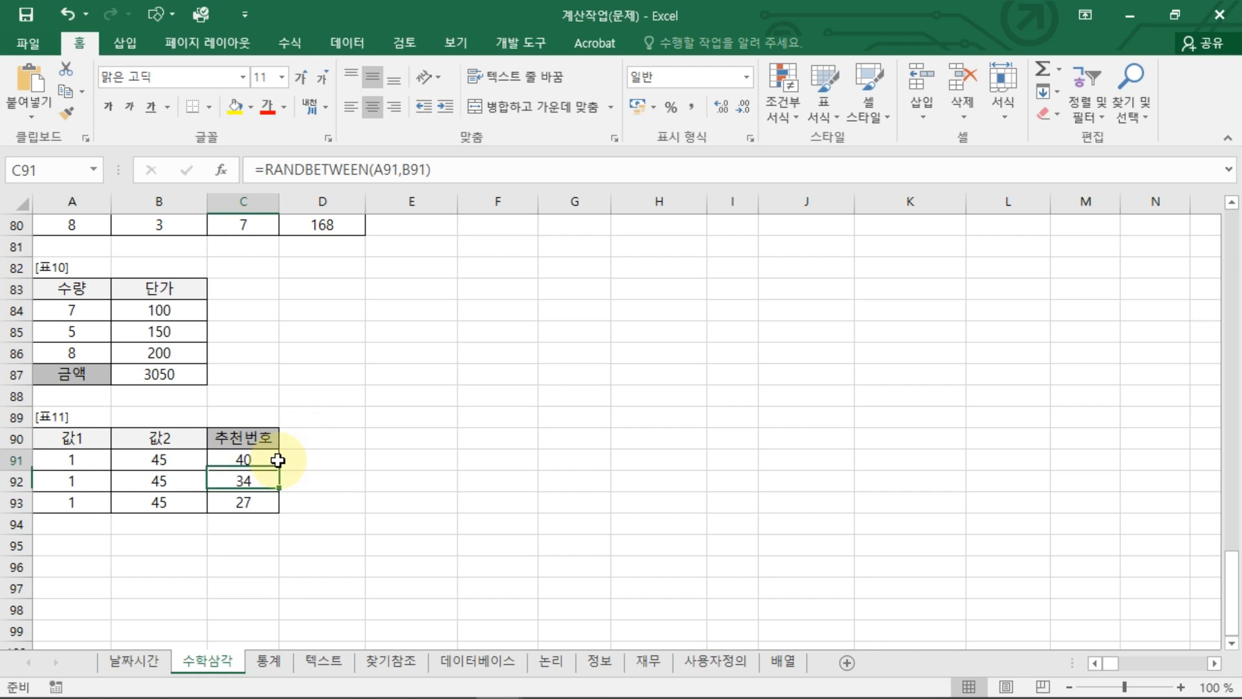